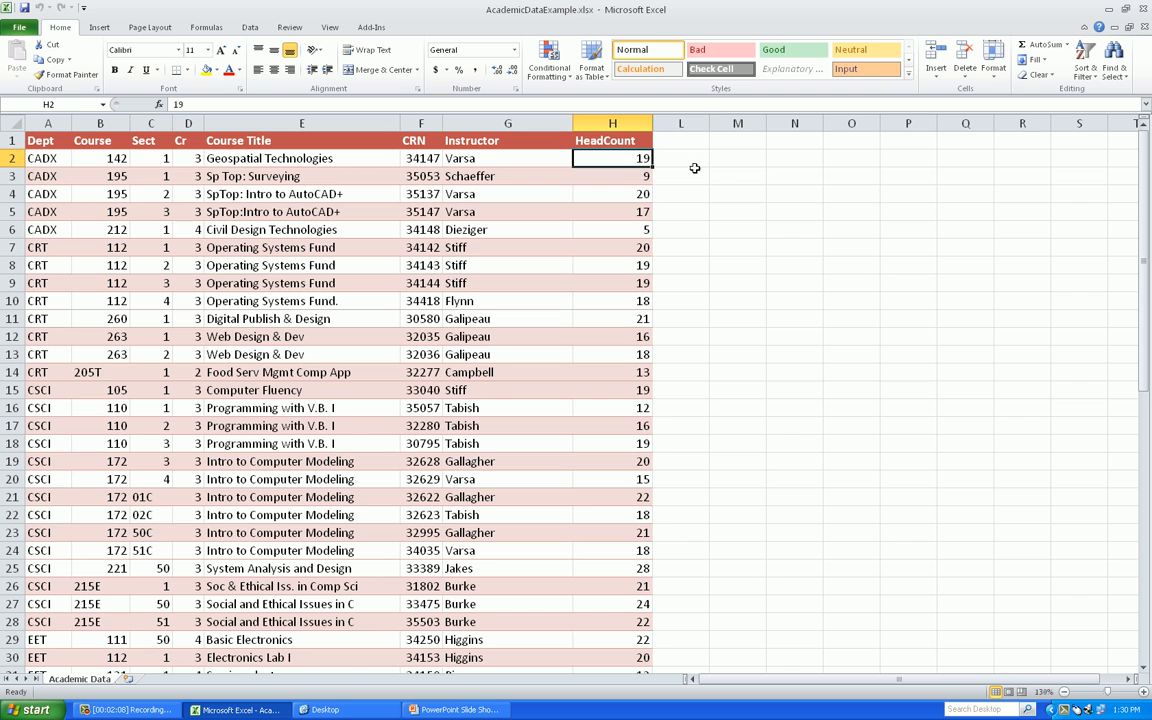
- Look through the course rows of the academic data worksheet, and launch Microsoft Access 2010
{"action": "scroll", "coordinate": [586, 357], "scroll_direction": "down", "scroll_amount": 10}
{"action": "scroll", "coordinate": [584, 343], "scroll_direction": "down", "scroll_amount": 6}
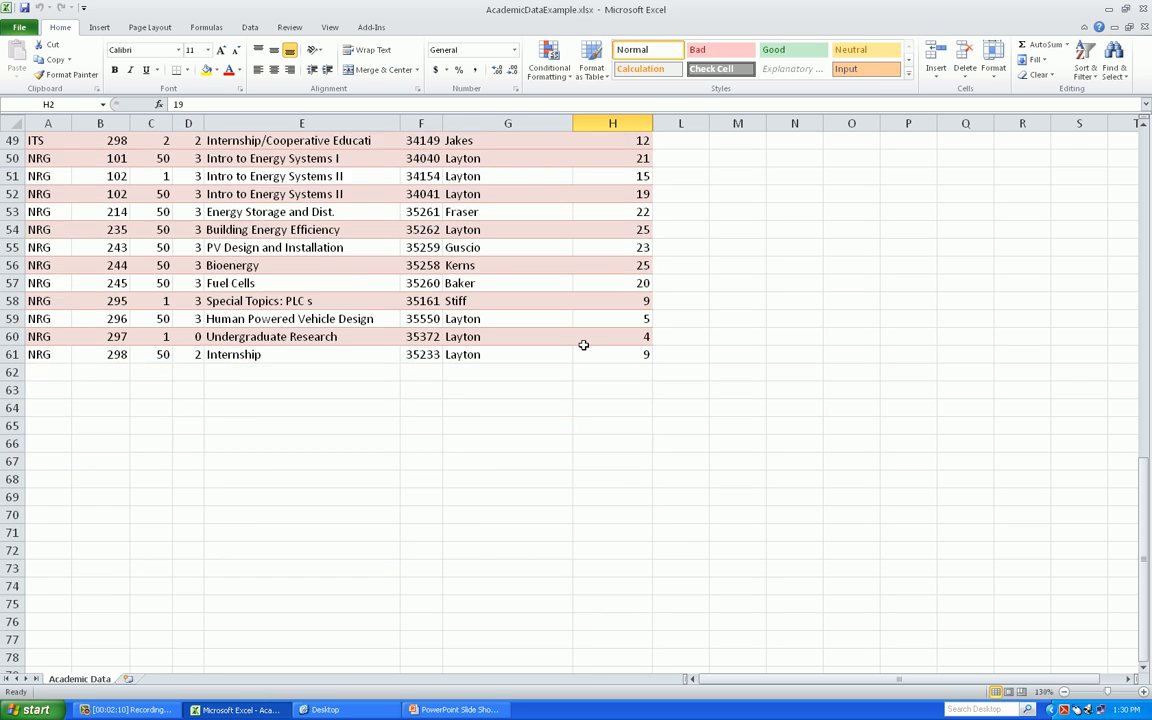
{"action": "scroll", "coordinate": [584, 343], "scroll_direction": "up", "scroll_amount": 13}
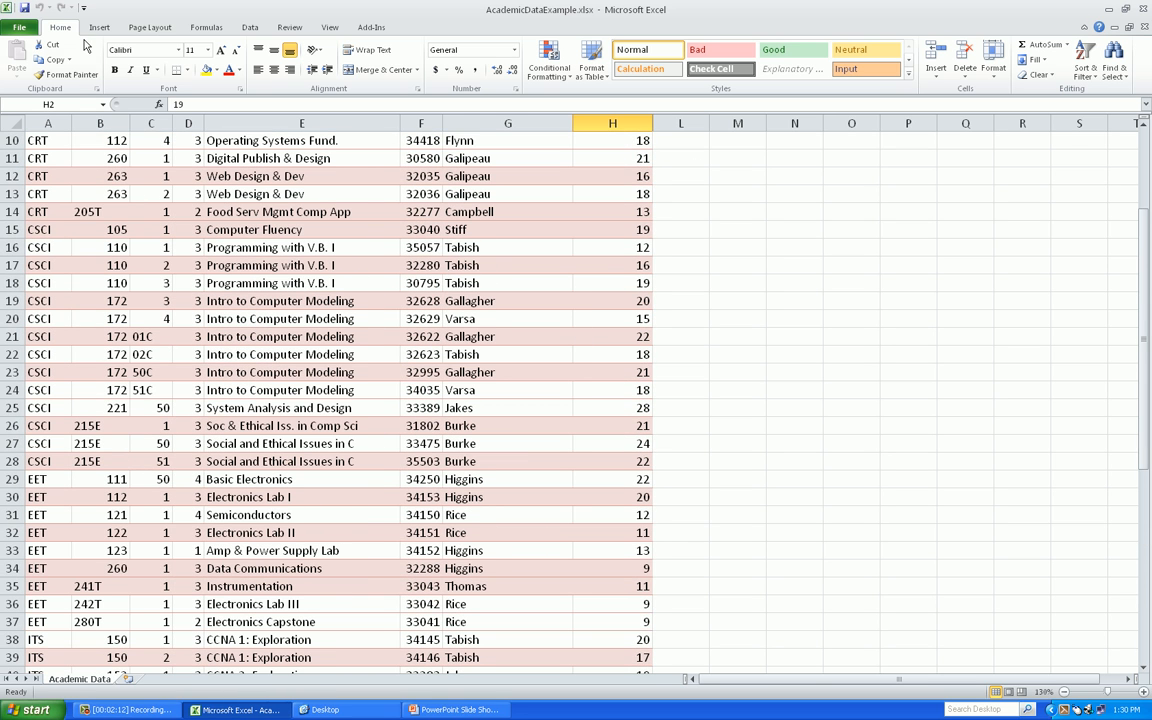
{"action": "left_click", "coordinate": [36, 709]}
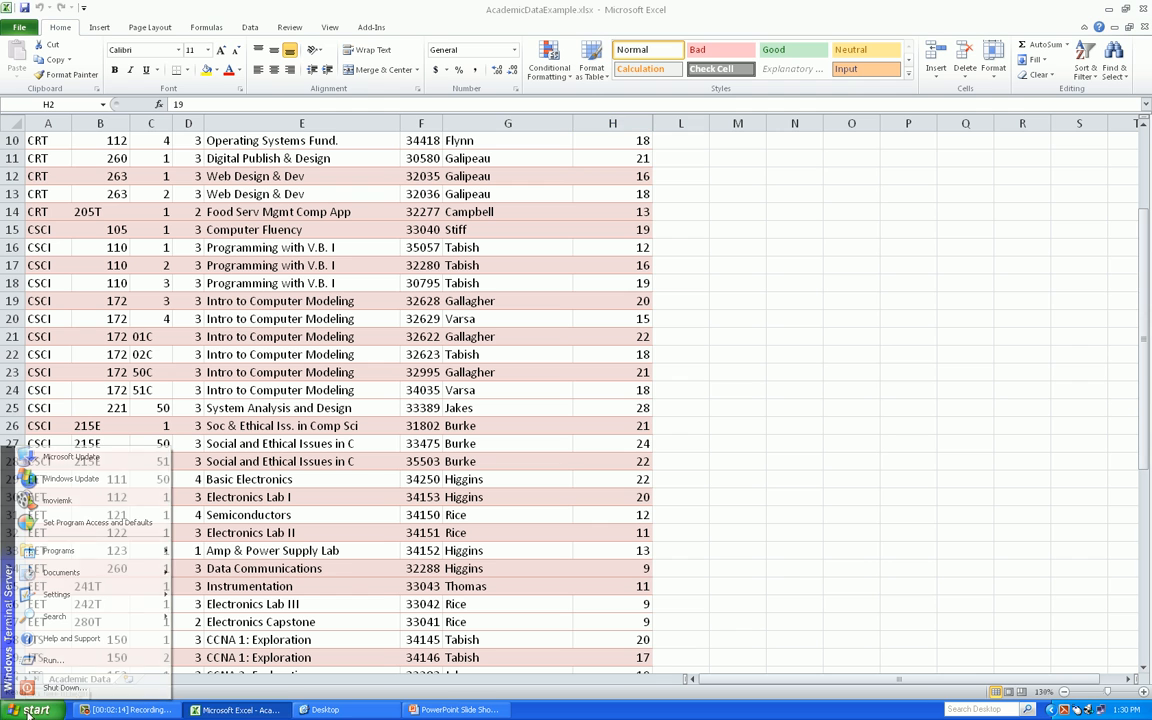
{"action": "mouse_move", "coordinate": [108, 550]}
{"action": "mouse_move", "coordinate": [229, 561]}
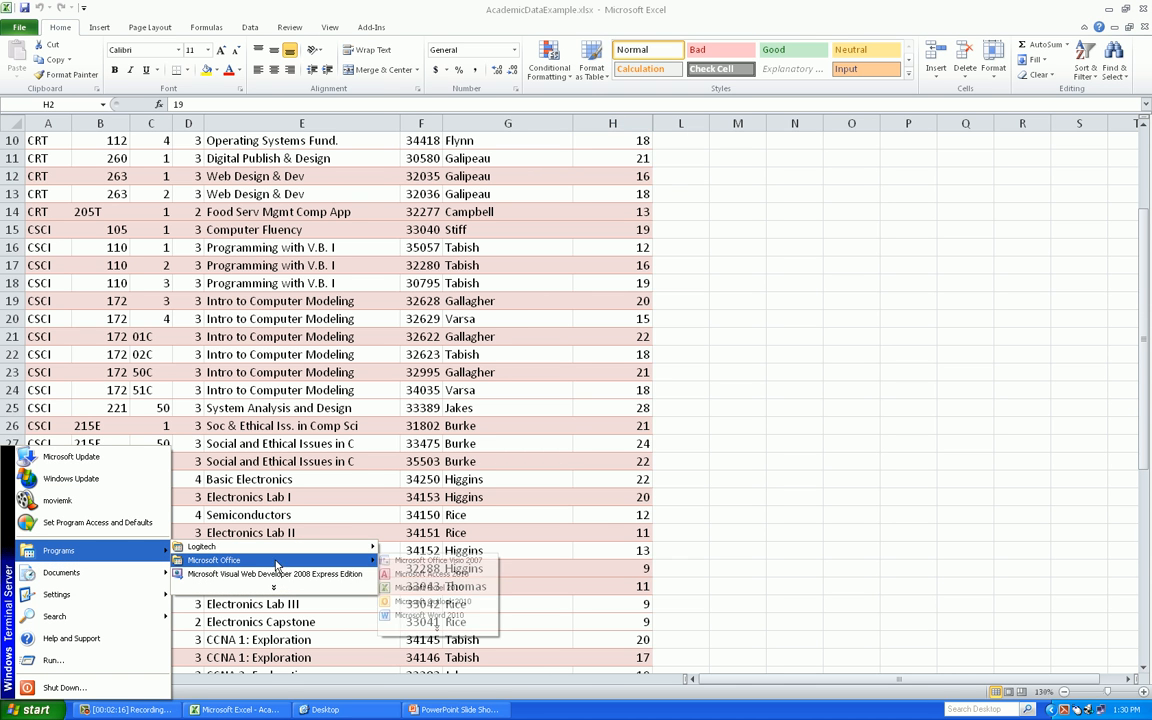
{"action": "left_click", "coordinate": [430, 574]}
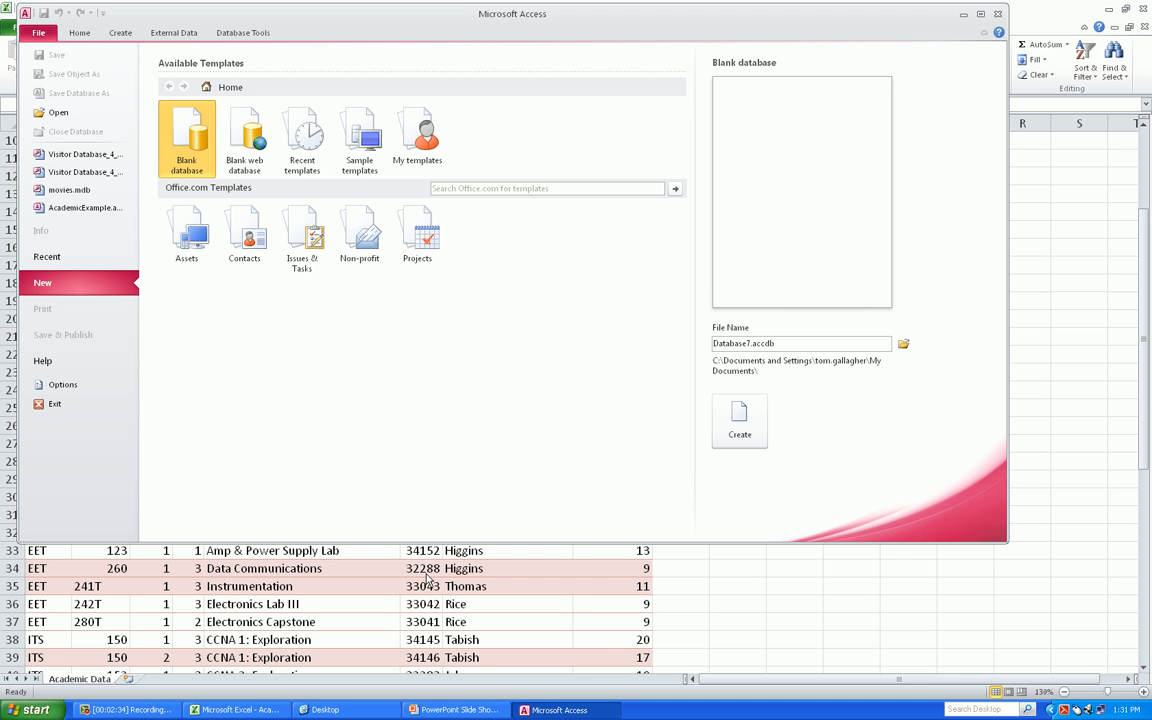
- Create a blank database named Example2 on the Desktop
{"action": "left_click", "coordinate": [904, 344]}
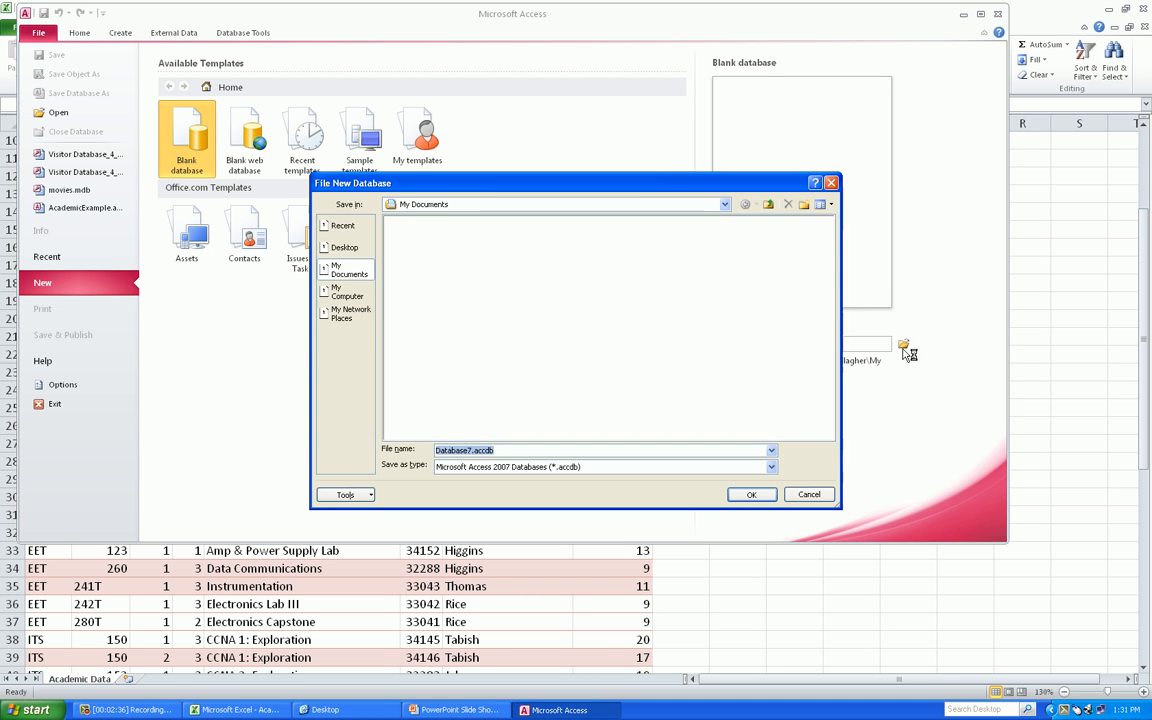
{"action": "left_click", "coordinate": [343, 248]}
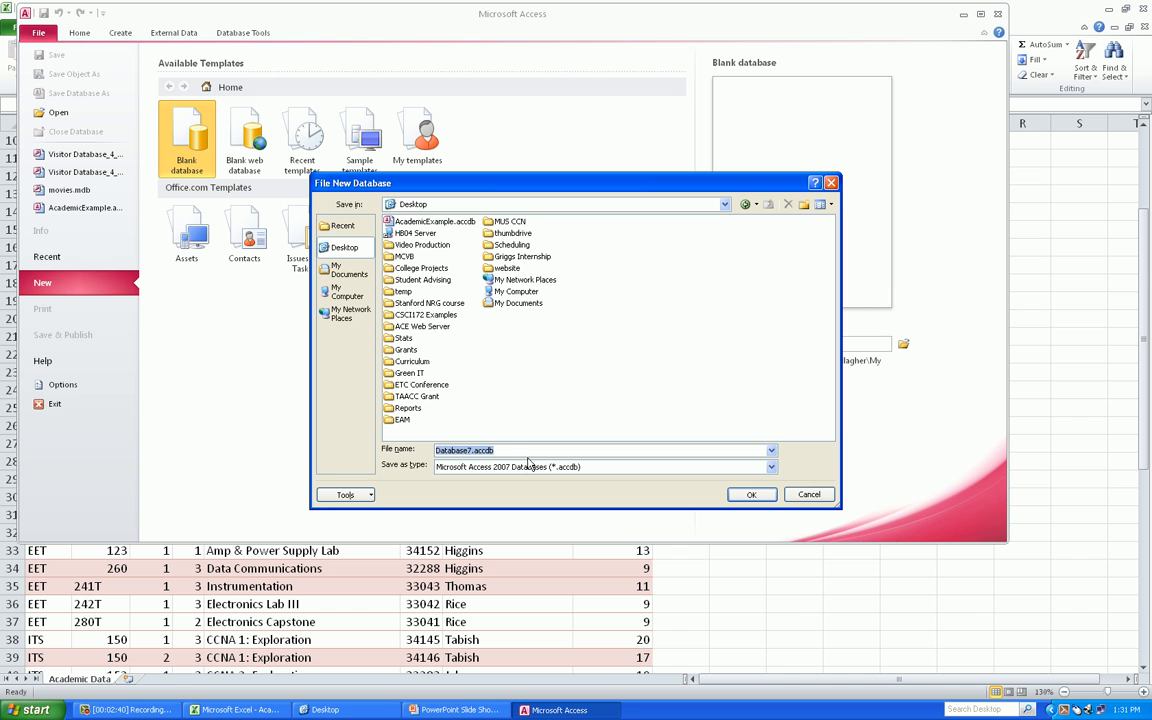
{"action": "type", "text": "E"}
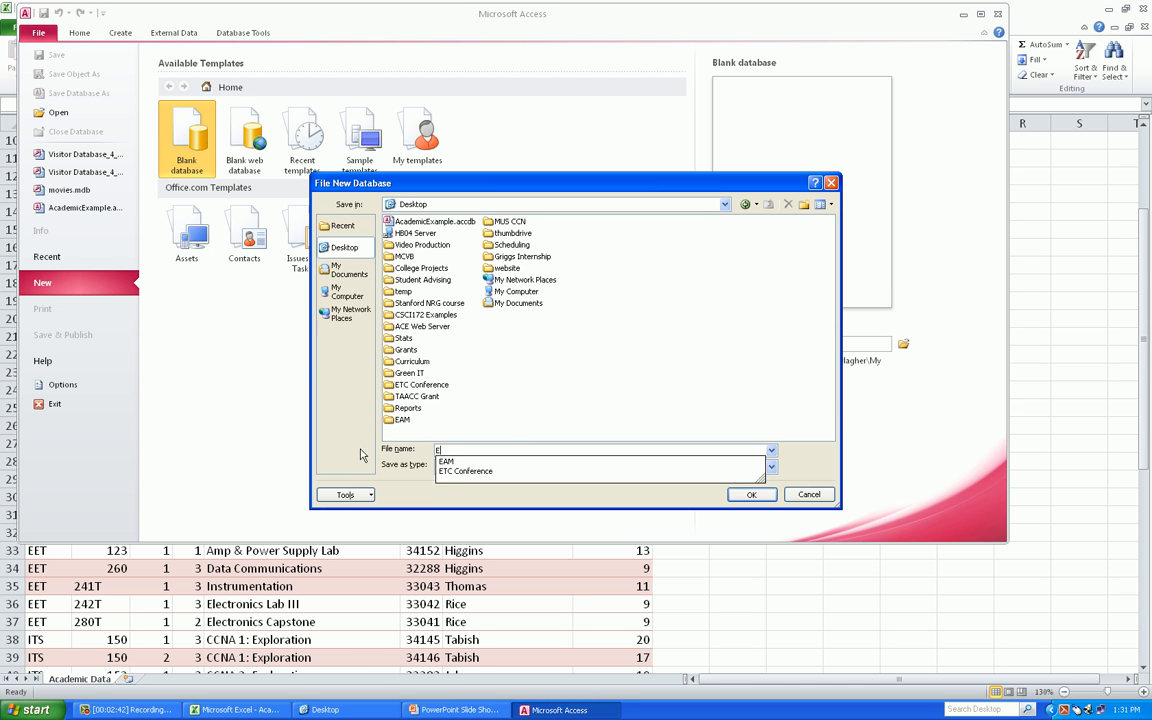
{"action": "type", "text": "xample"}
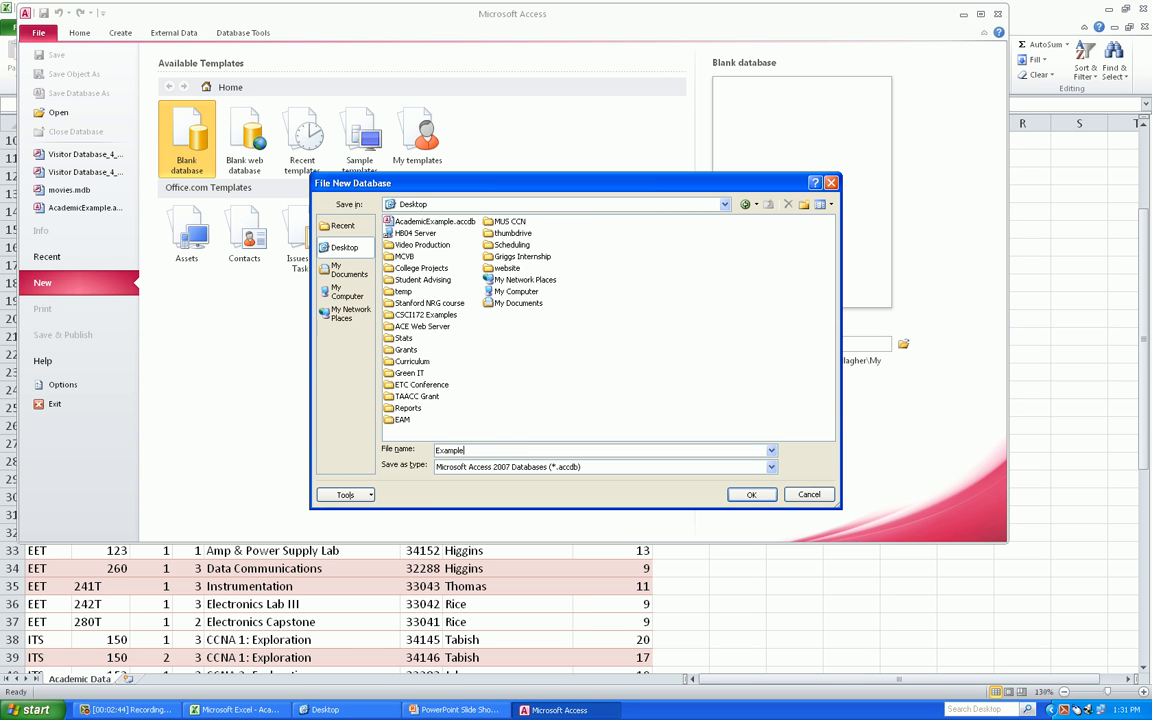
{"action": "type", "text": "2"}
{"action": "key", "text": "Return"}
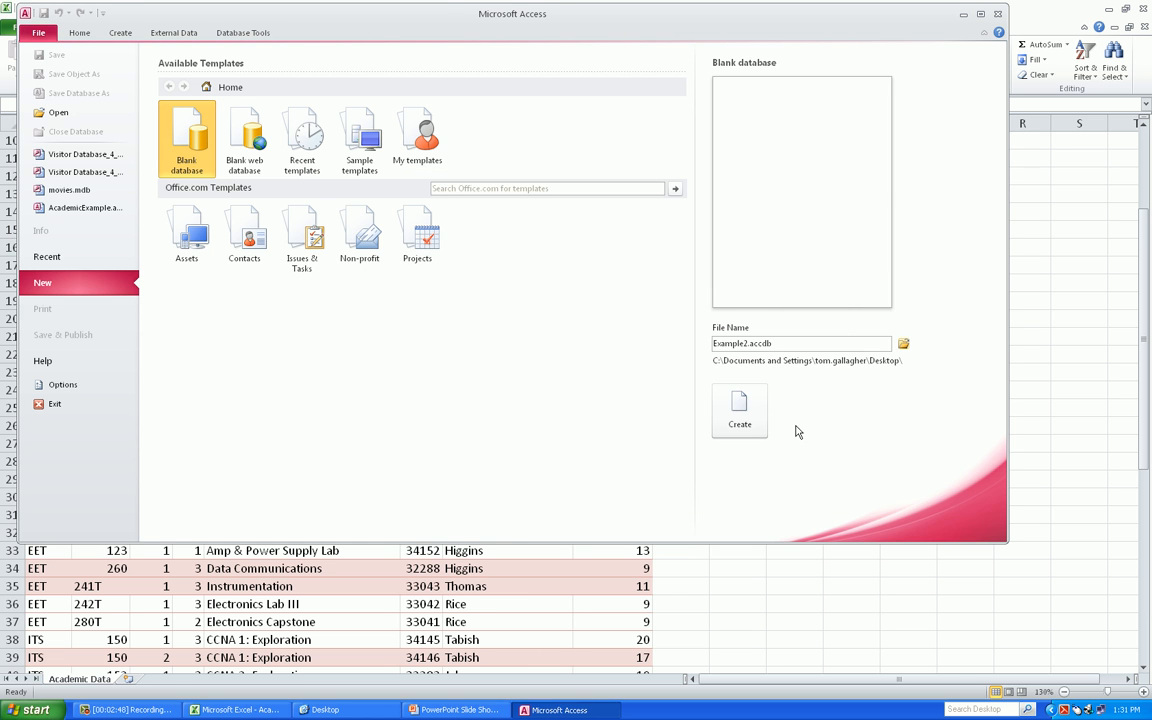
{"action": "left_click", "coordinate": [740, 412]}
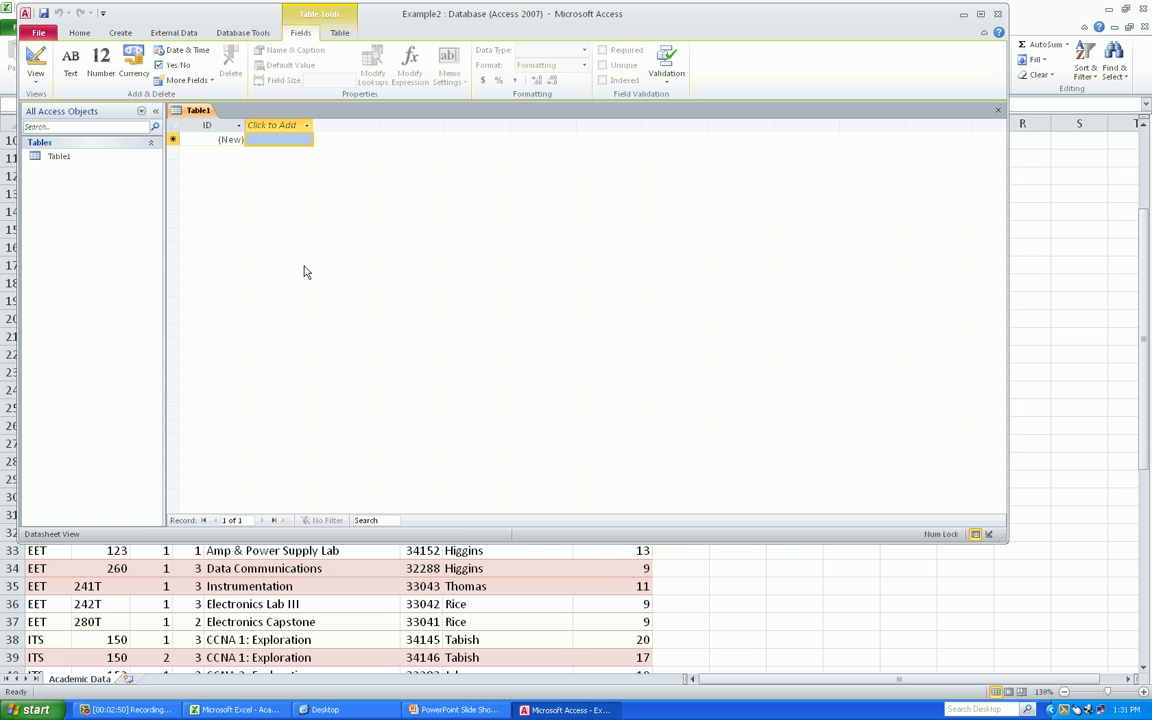
- Try to delete the empty default table Table1 from the database
{"action": "left_click", "coordinate": [57, 162]}
{"action": "right_click", "coordinate": [57, 162]}
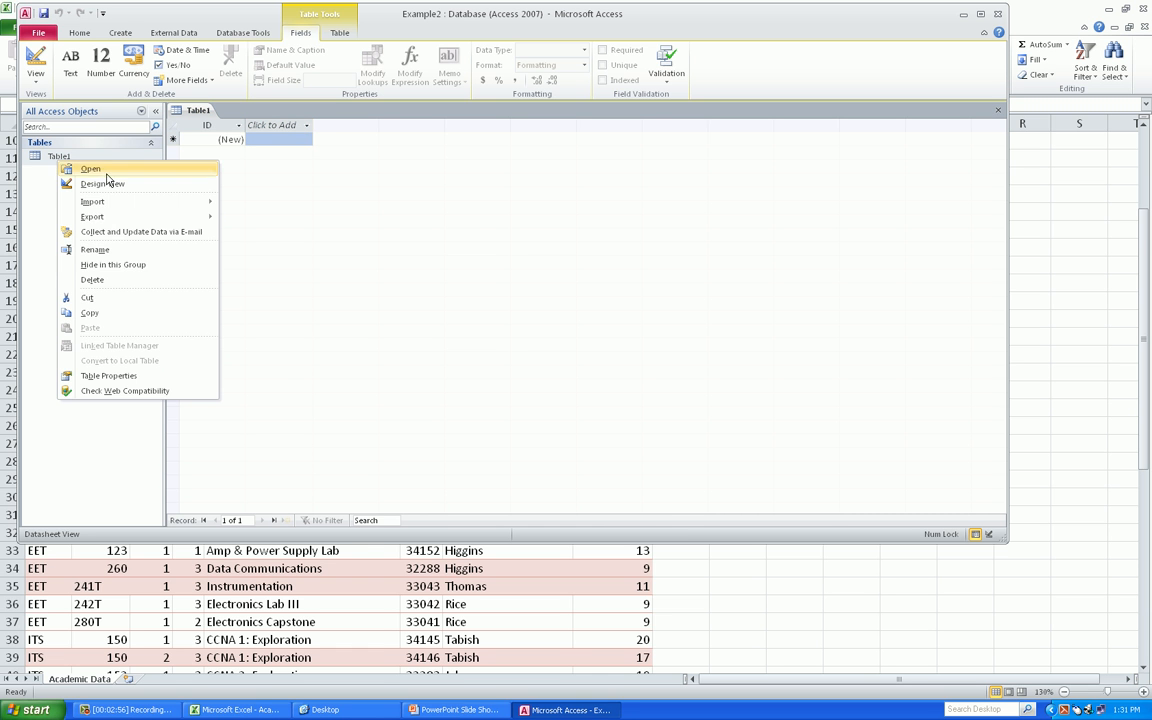
{"action": "left_click", "coordinate": [92, 279]}
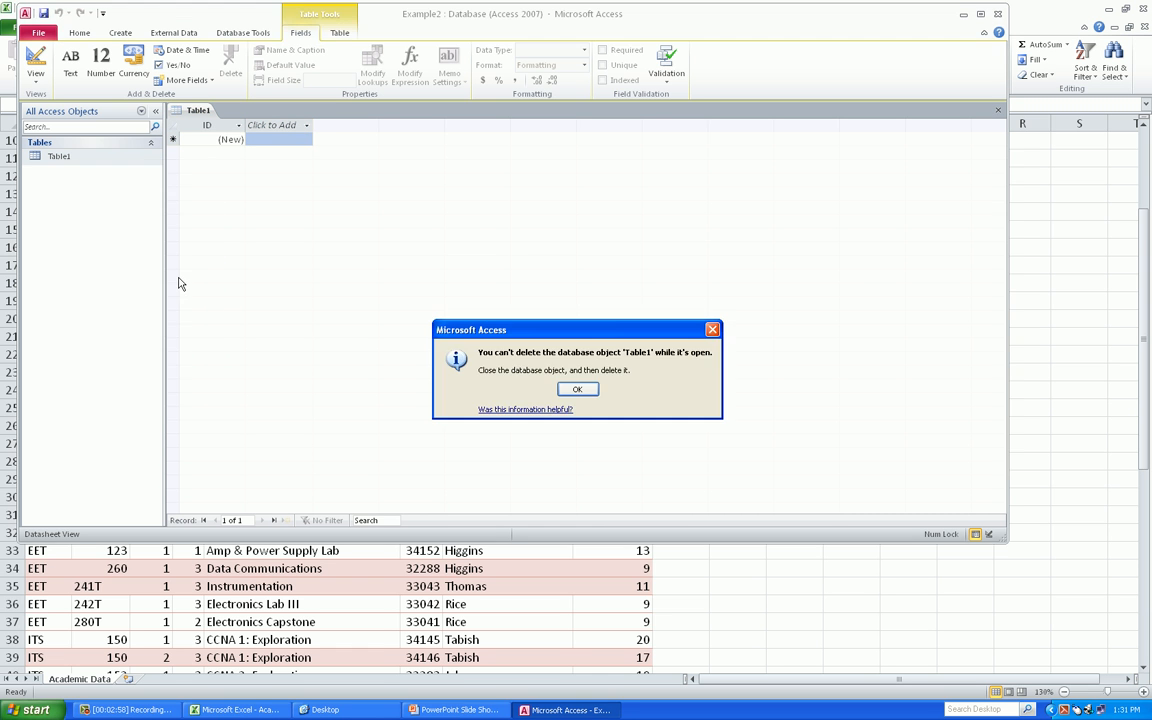
{"action": "left_click", "coordinate": [586, 392]}
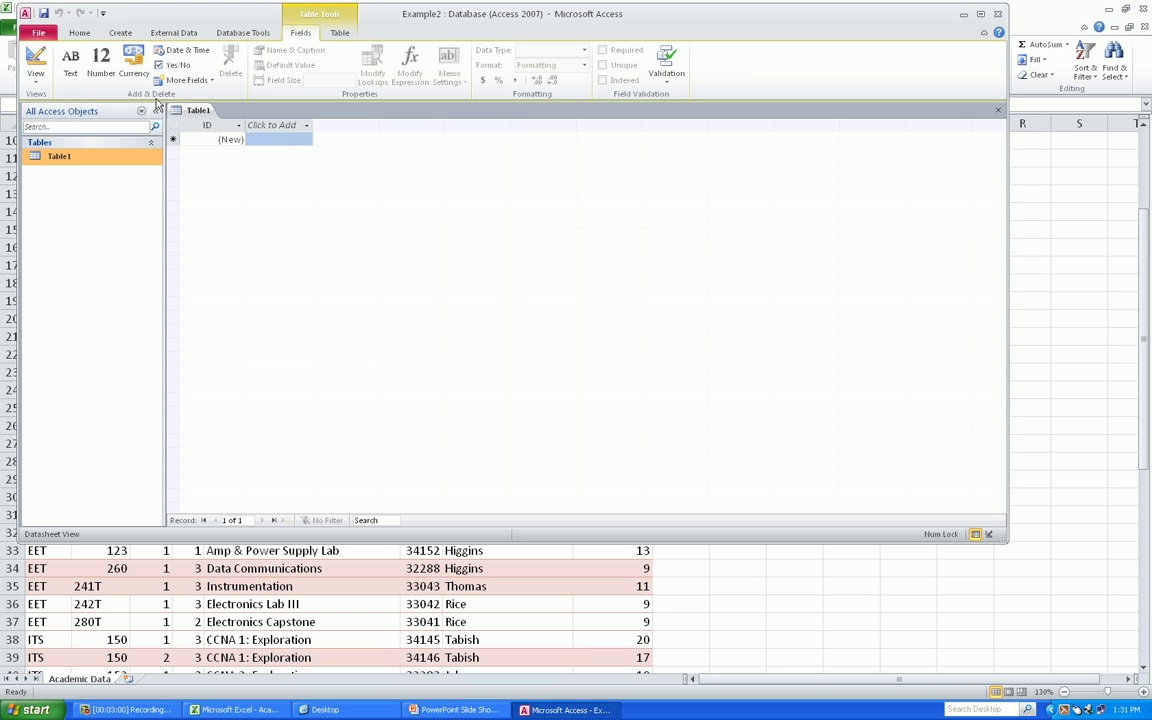
- Close the open, unsaved Table1 to remove it from the database
{"action": "right_click", "coordinate": [196, 113]}
{"action": "left_click", "coordinate": [217, 140]}
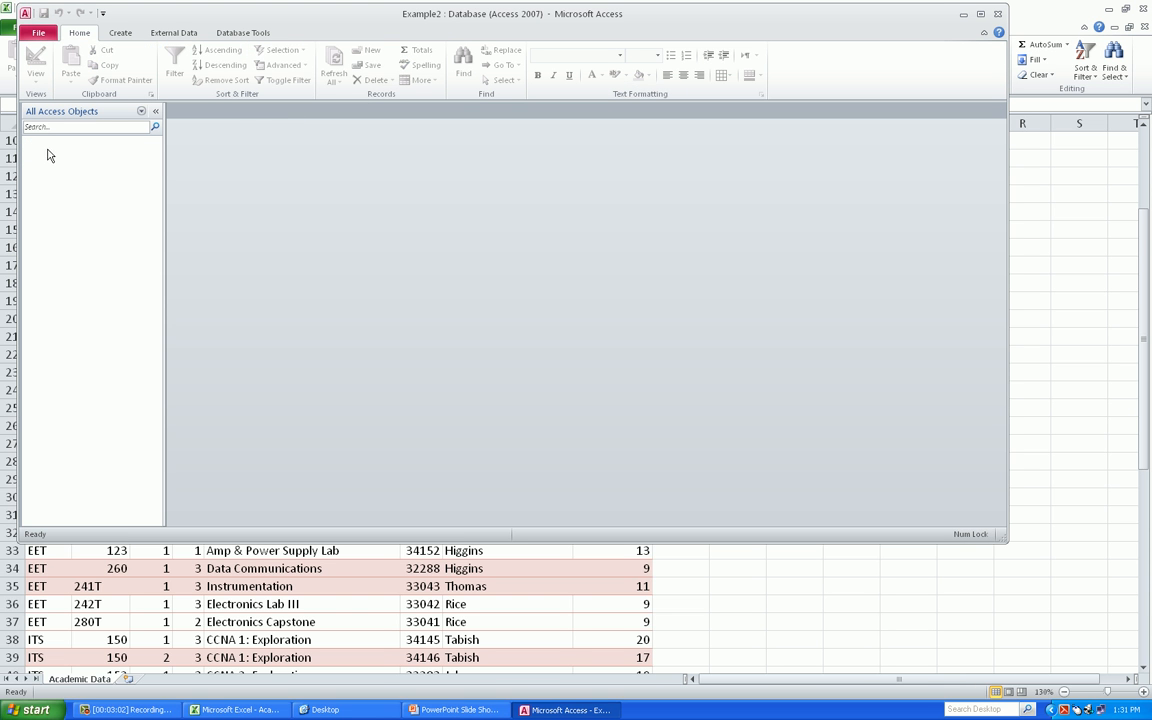
- Switch to Excel, close the AcademicDataExample.xlsx workbook, and return to the Example2 database in Access
{"action": "left_click", "coordinate": [170, 33]}
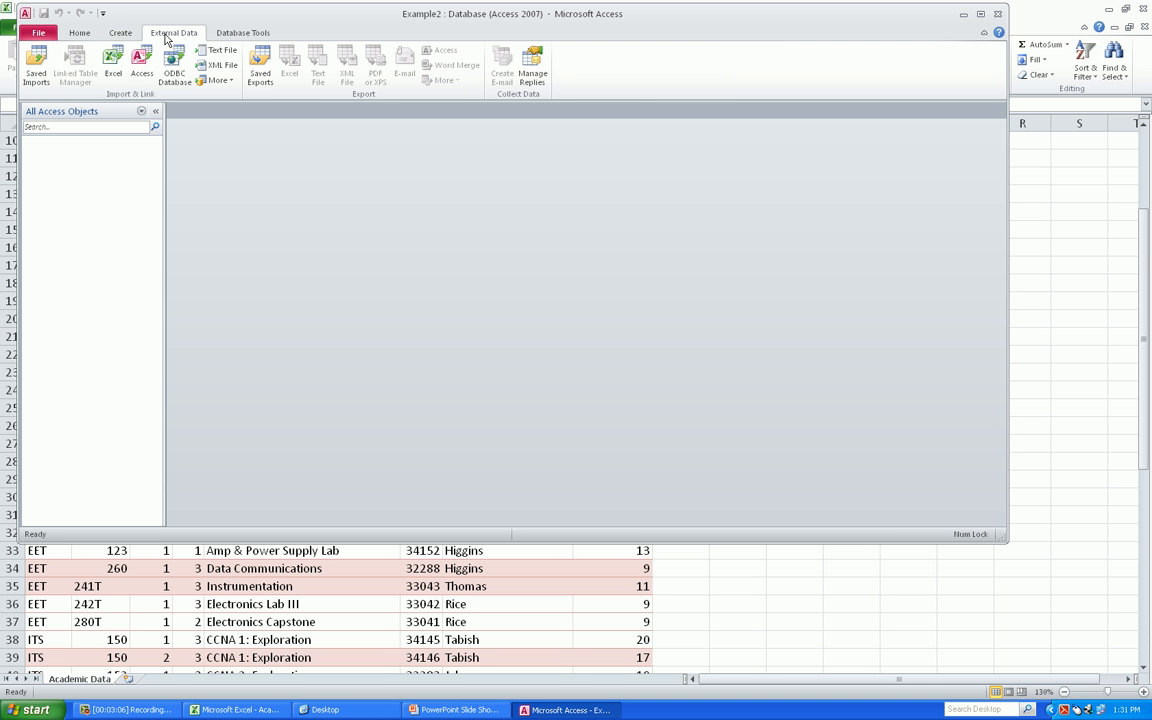
{"action": "key", "text": "alt+Tab"}
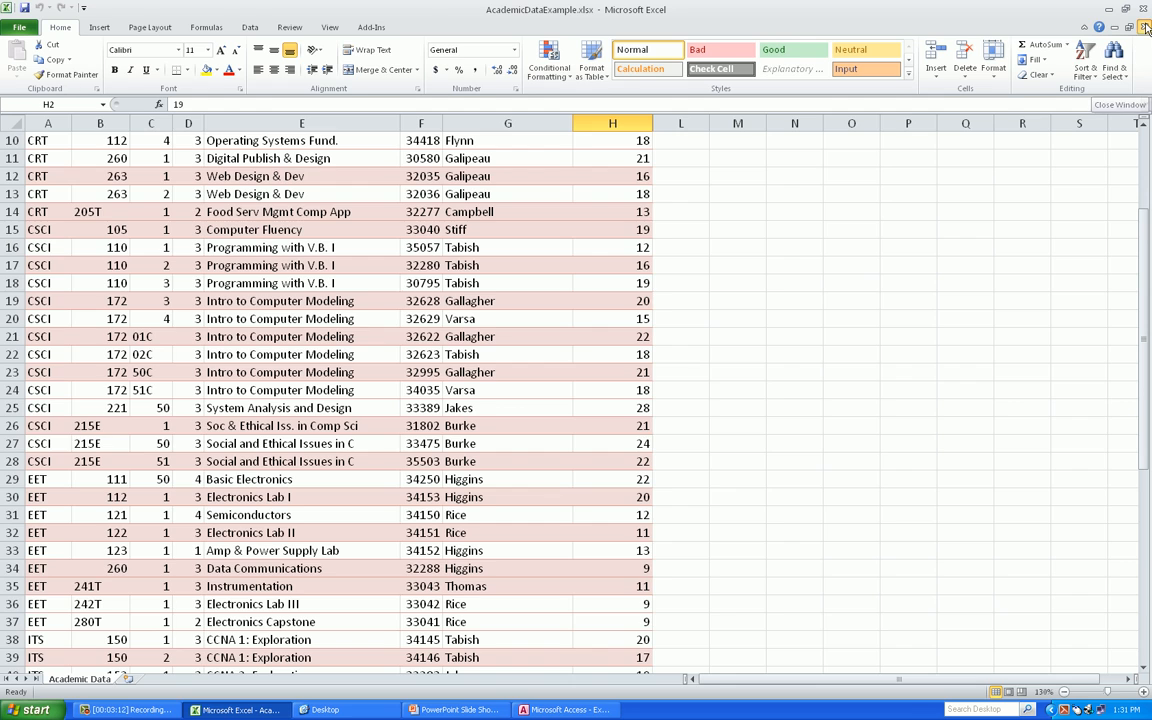
{"action": "left_click", "coordinate": [1145, 27]}
{"action": "key", "text": "alt+Tab"}
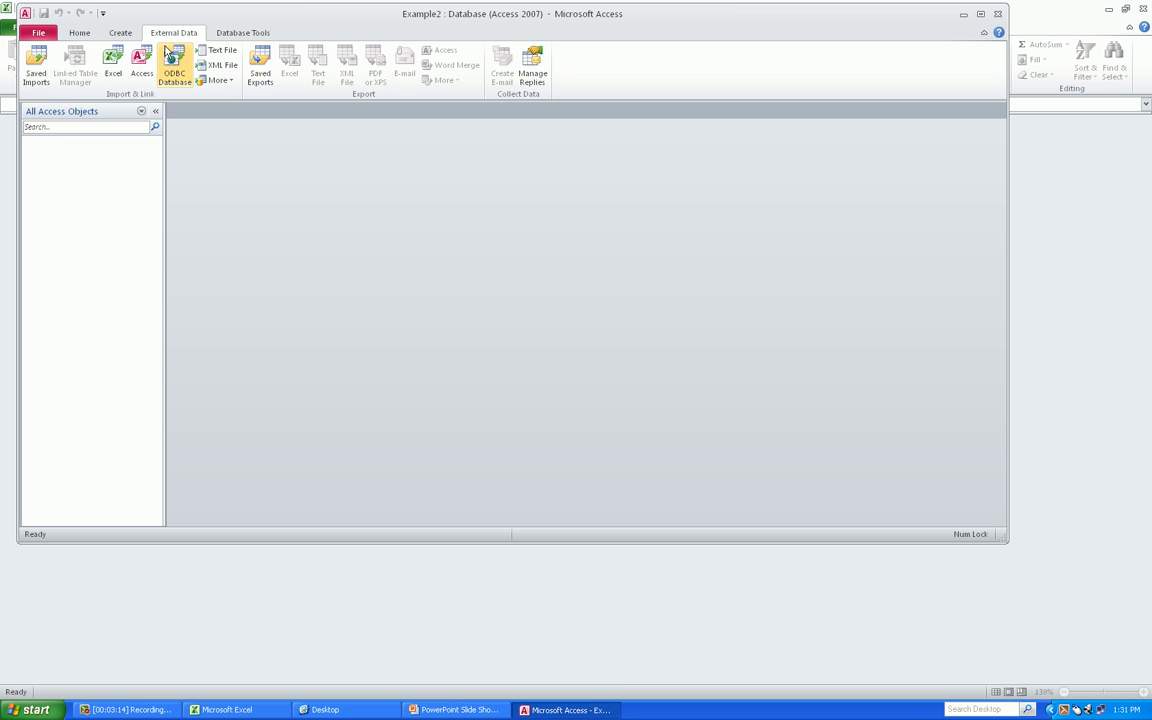
- Start an Excel import of AcademicDataExample.xlsx from the Desktop into a new table in the current database
{"action": "left_click", "coordinate": [110, 62]}
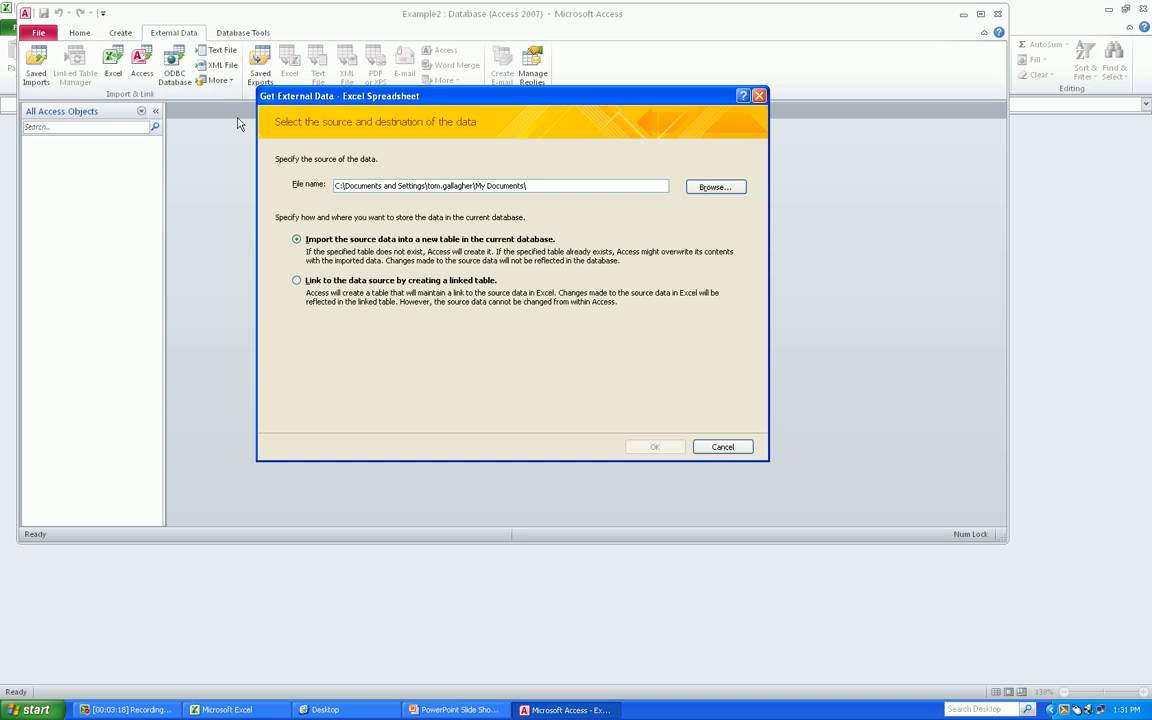
{"action": "left_click", "coordinate": [716, 187]}
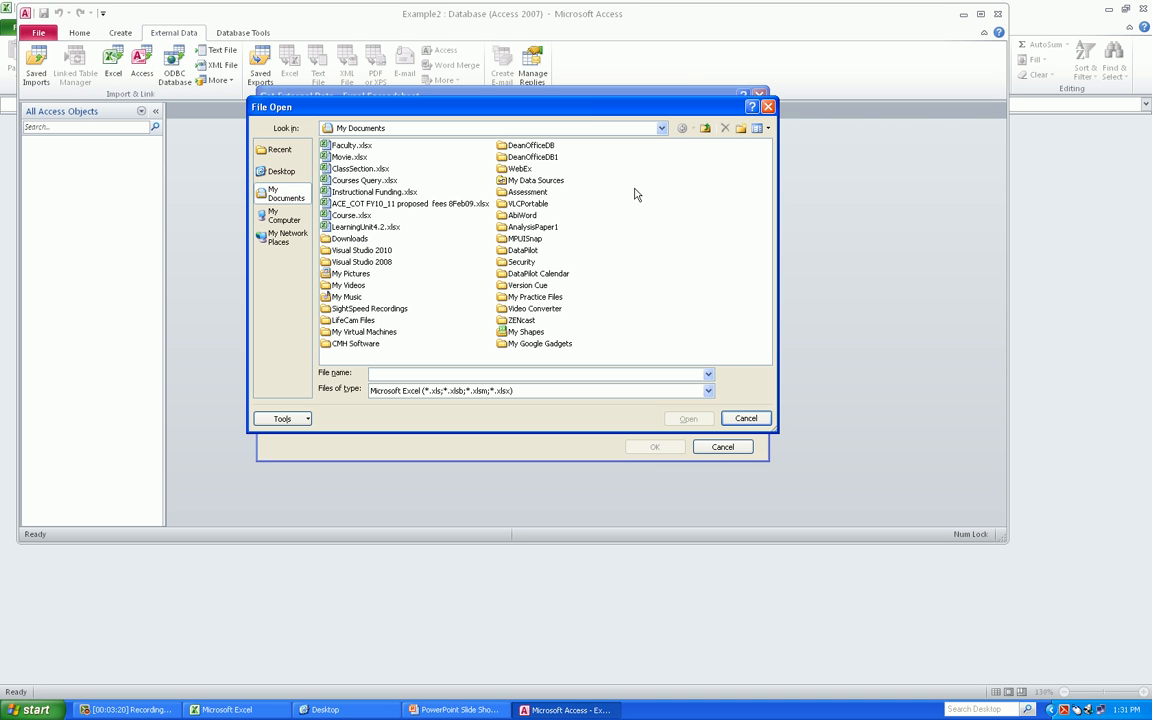
{"action": "left_click", "coordinate": [279, 172]}
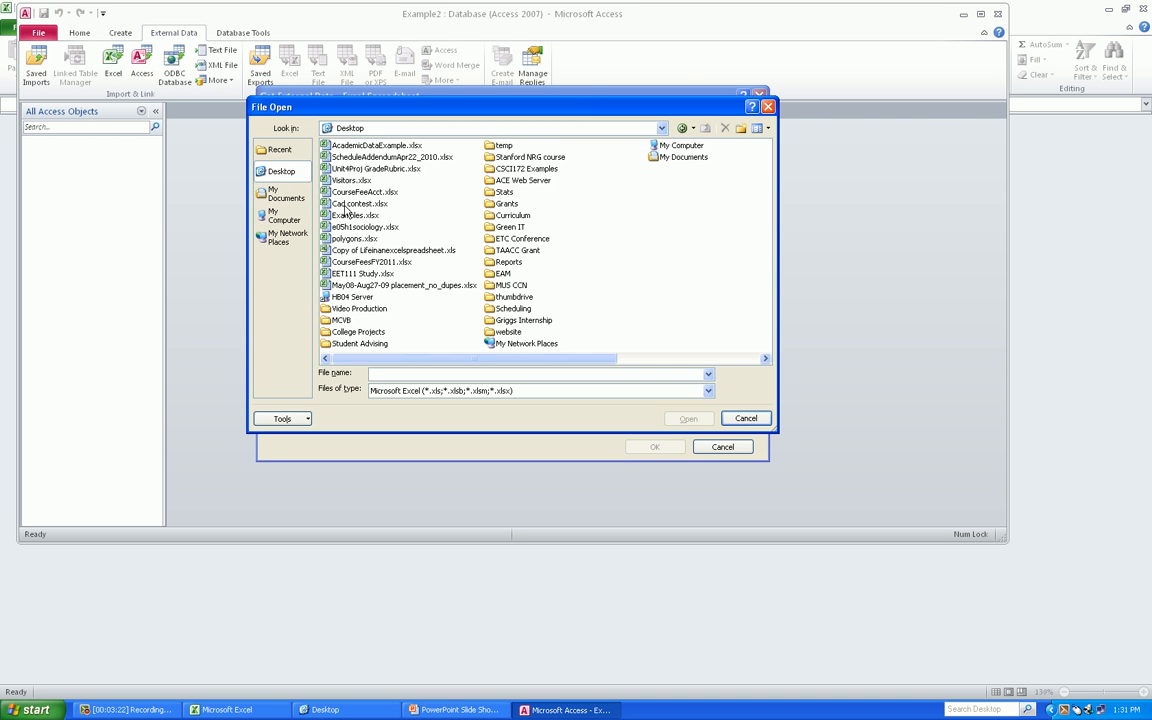
{"action": "double_click", "coordinate": [376, 146]}
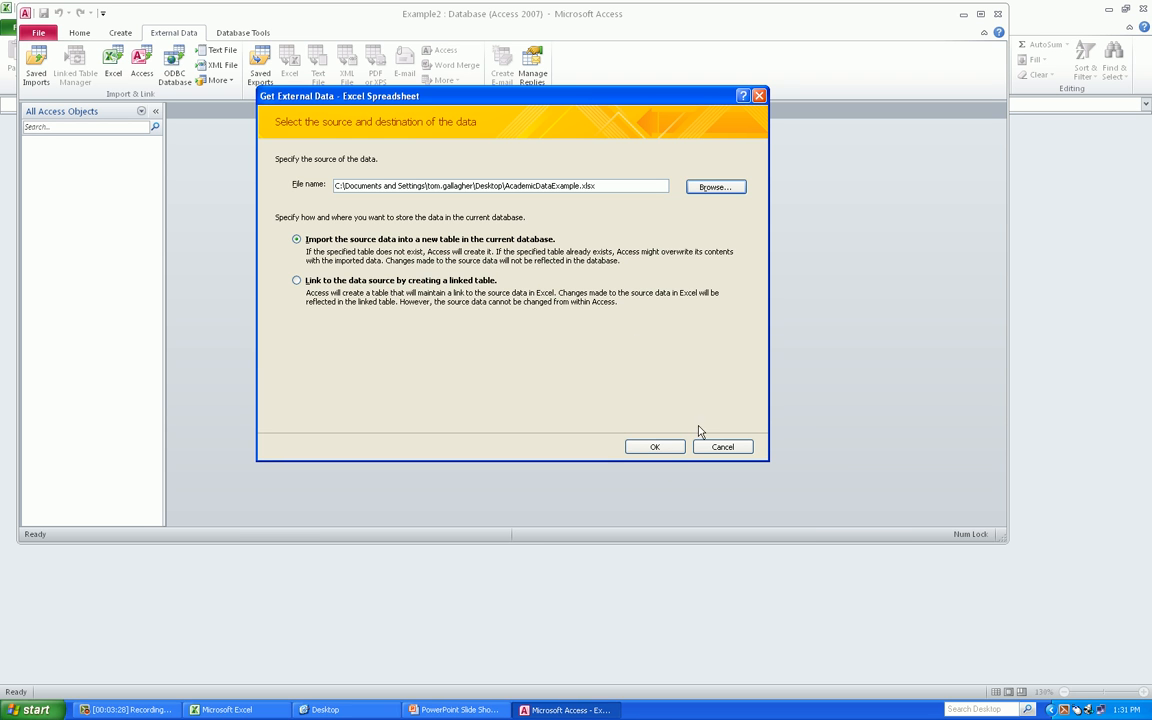
{"action": "left_click", "coordinate": [664, 445]}
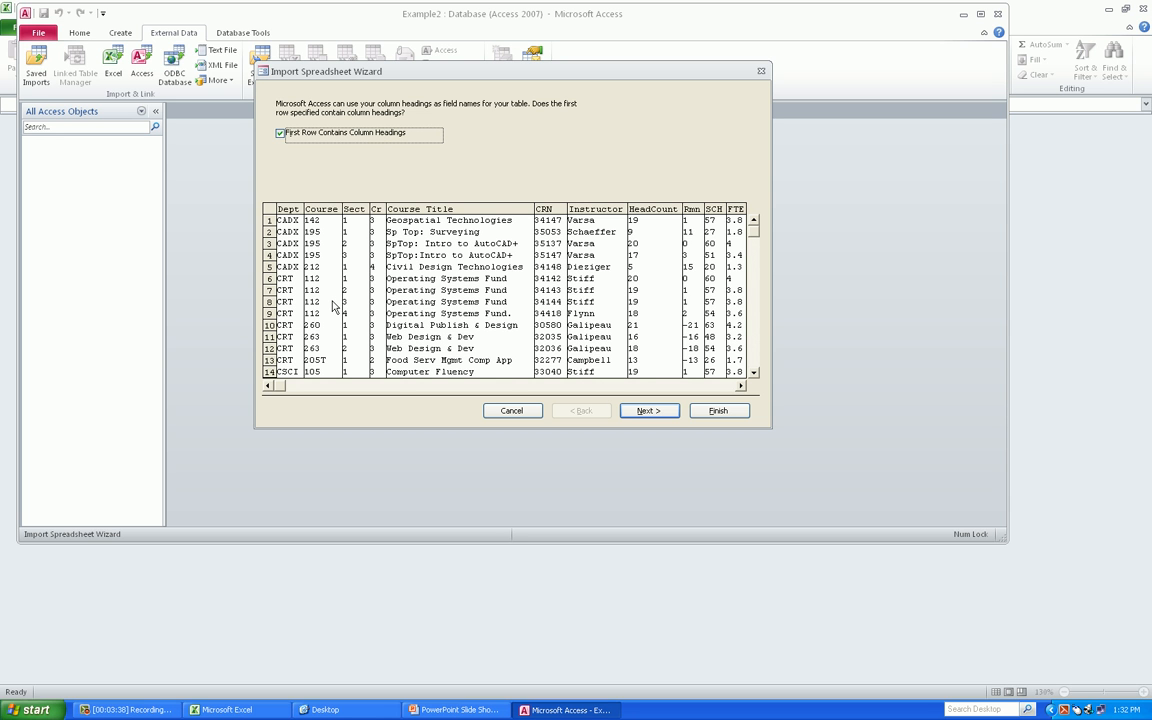
- Keep the first row as column headings and continue to the import wizard's field options
{"action": "left_click", "coordinate": [281, 136]}
{"action": "left_click", "coordinate": [281, 136]}
{"action": "left_click", "coordinate": [648, 410]}
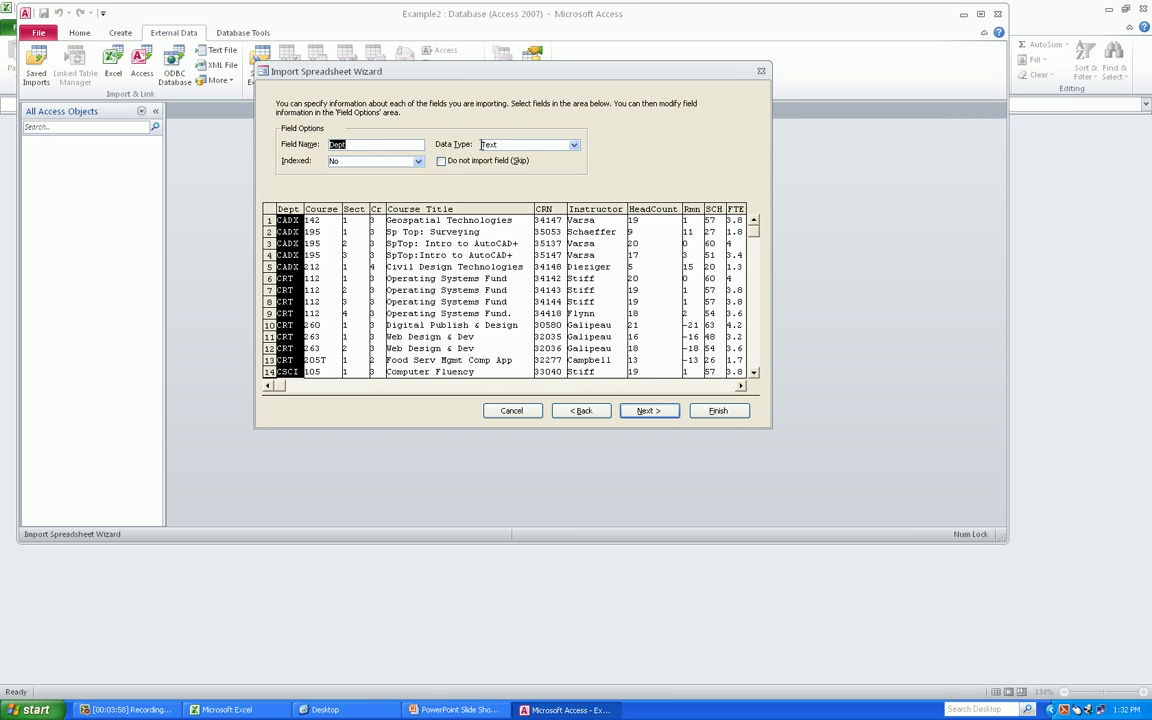
- Set the Course field's data type to Text for the import
{"action": "left_click", "coordinate": [326, 211]}
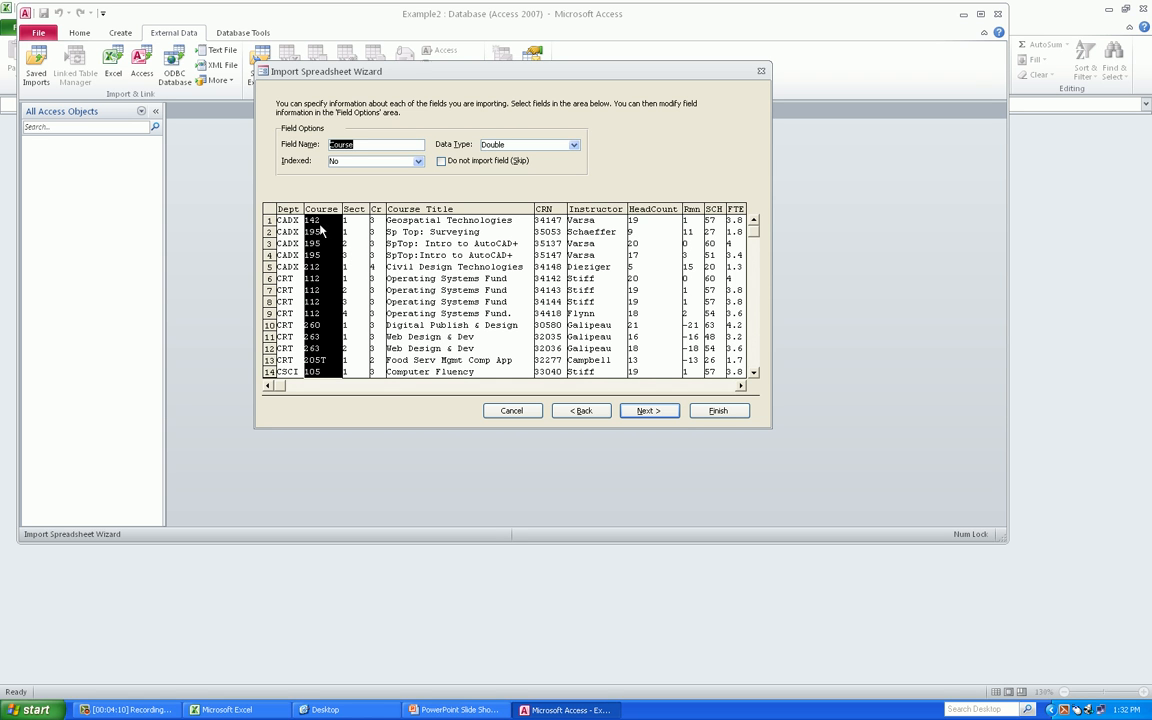
{"action": "left_click", "coordinate": [757, 232]}
{"action": "left_click_drag", "start_coordinate": [753, 231], "coordinate": [682, 212]}
{"action": "left_click", "coordinate": [574, 146]}
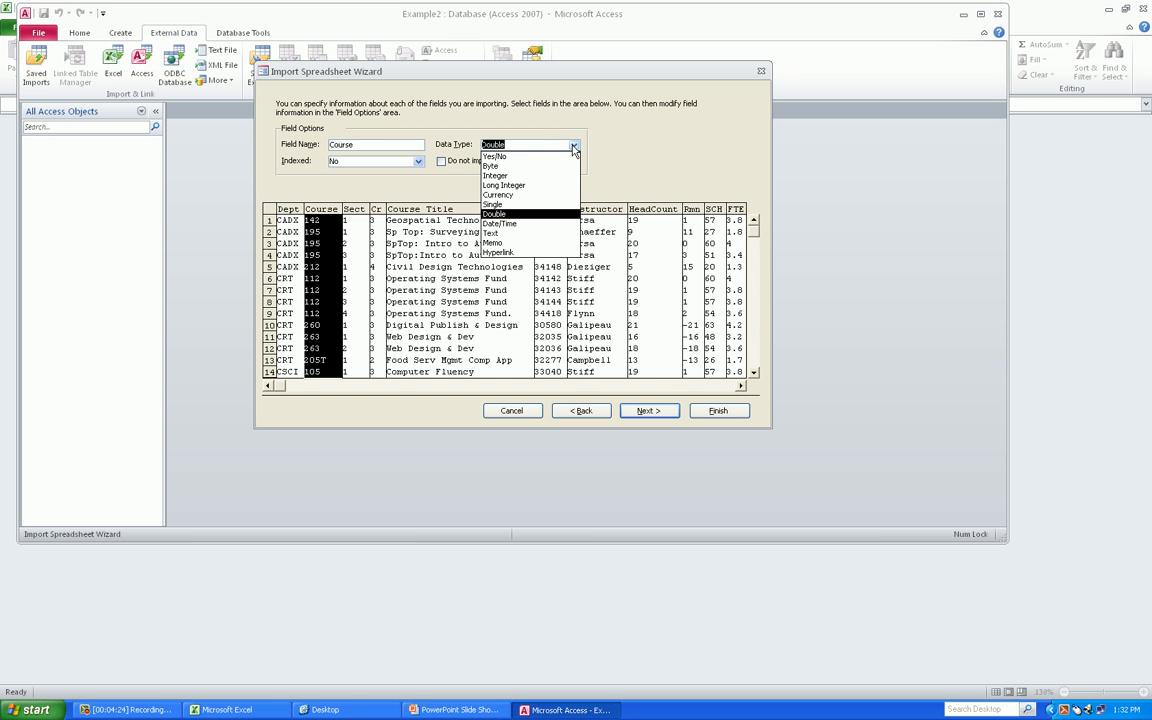
{"action": "left_click", "coordinate": [546, 233]}
- Check the Sect values further down the preview and set the Sect field's data type to Text
{"action": "left_click", "coordinate": [355, 211]}
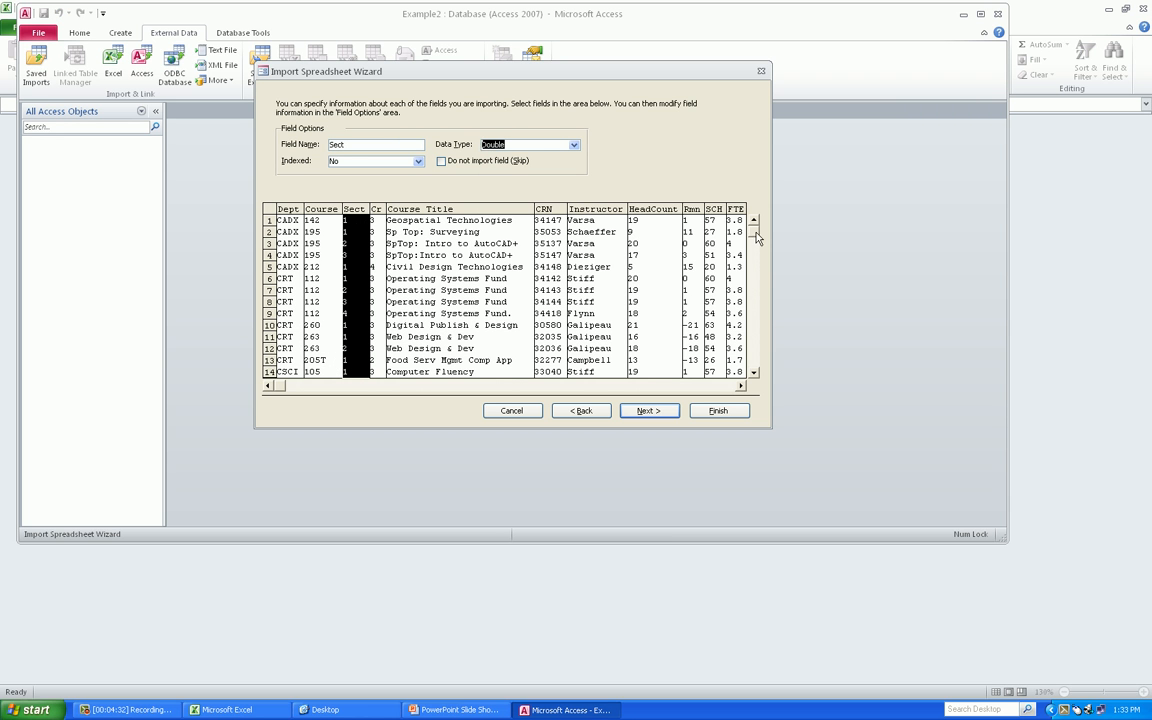
{"action": "left_click_drag", "start_coordinate": [754, 228], "coordinate": [753, 290]}
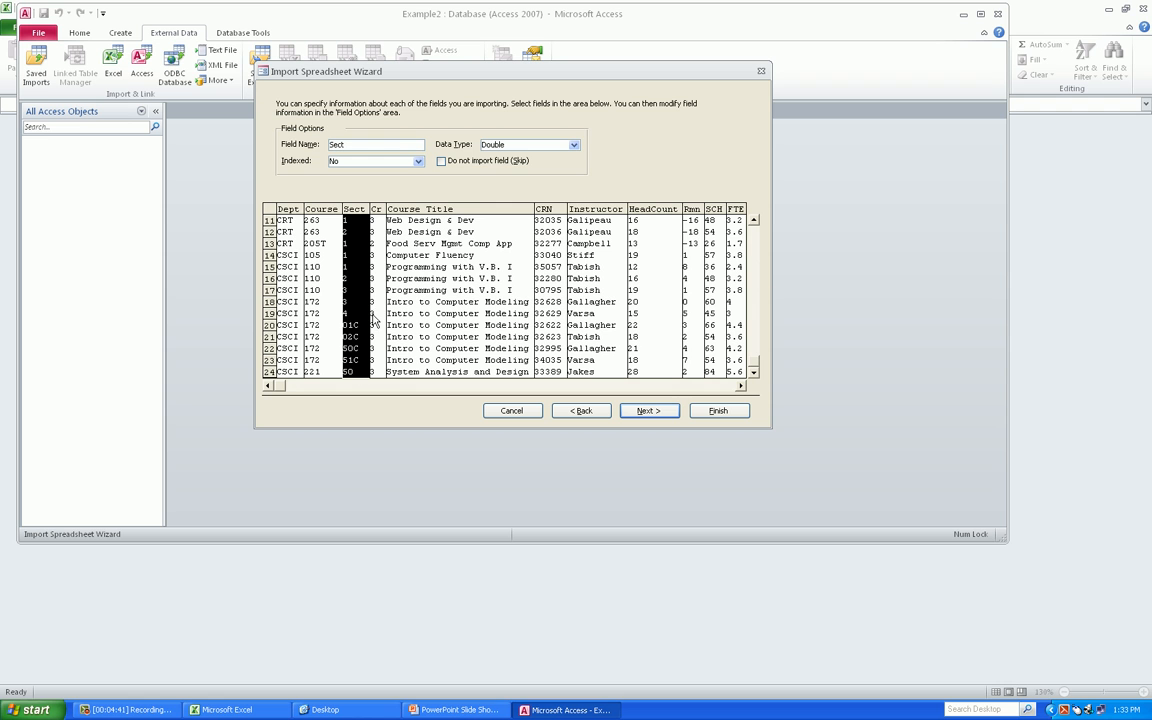
{"action": "left_click", "coordinate": [575, 145]}
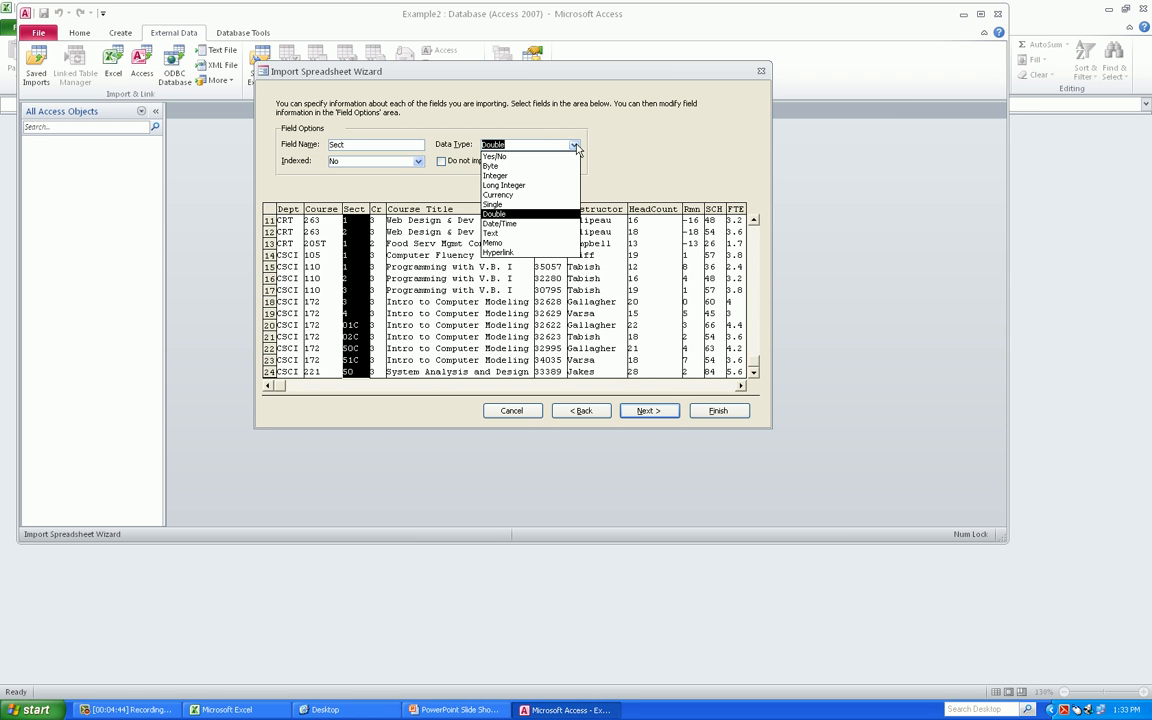
{"action": "left_click", "coordinate": [561, 237]}
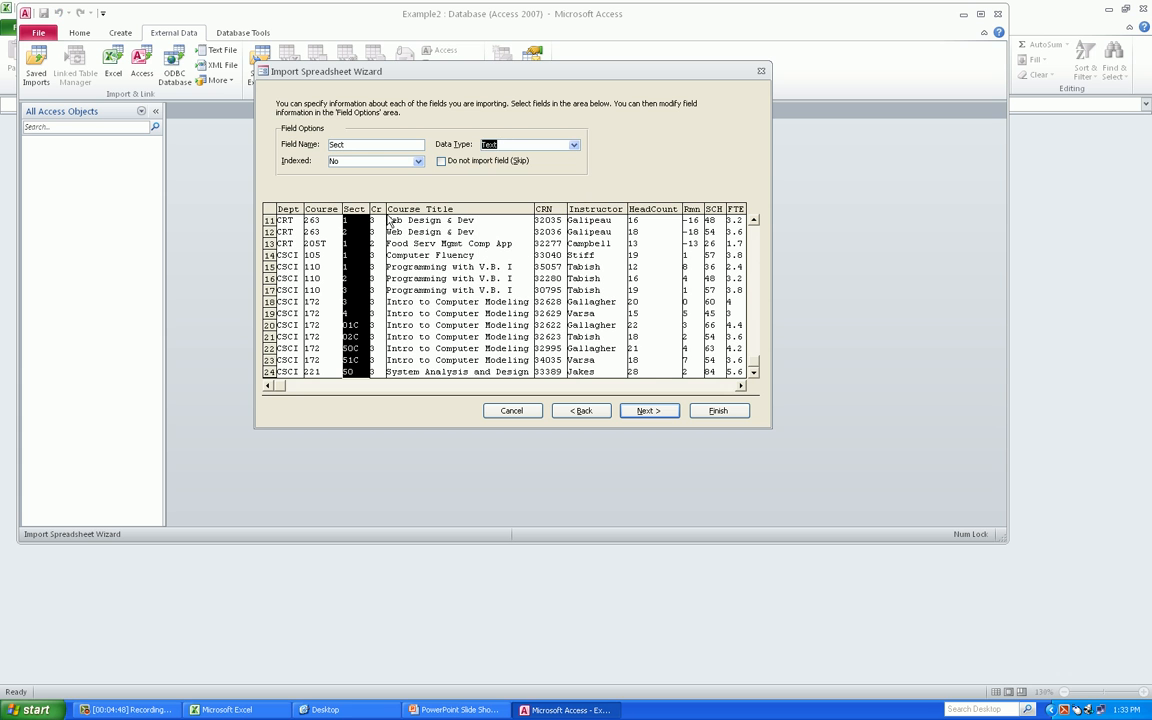
- Set the CRN field's data type to Text, and check the Cr, Course Title and Instructor fields' options
{"action": "left_click", "coordinate": [382, 216]}
{"action": "left_click", "coordinate": [415, 214]}
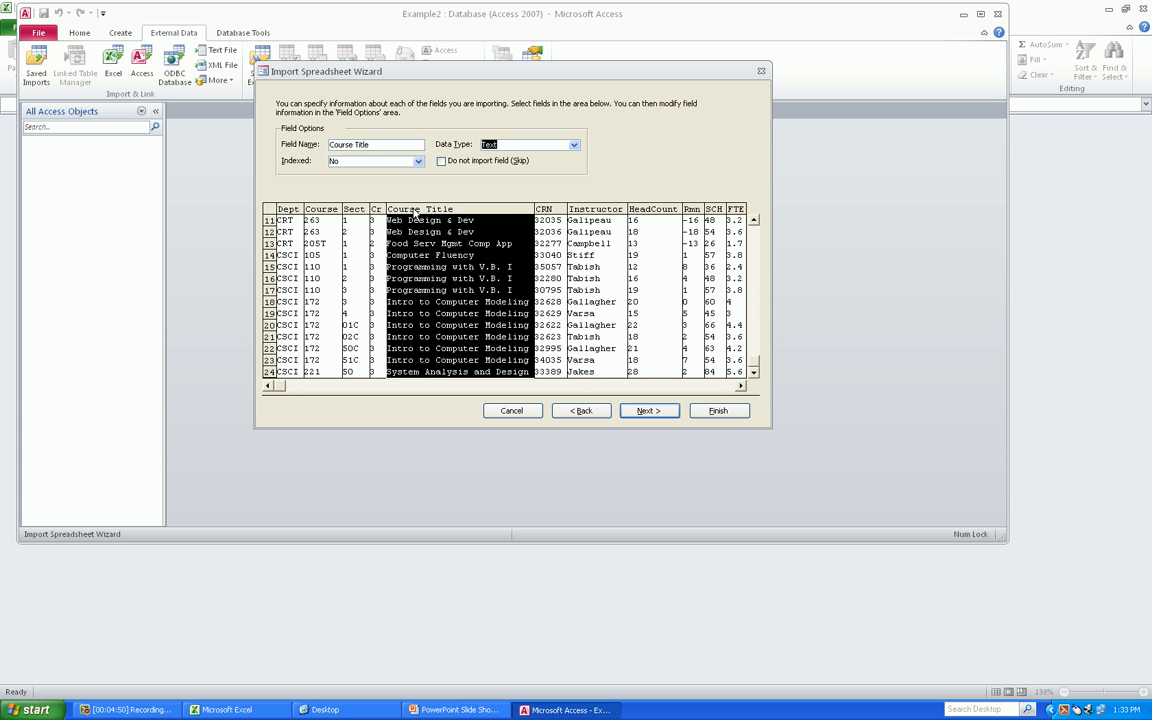
{"action": "left_click", "coordinate": [543, 209]}
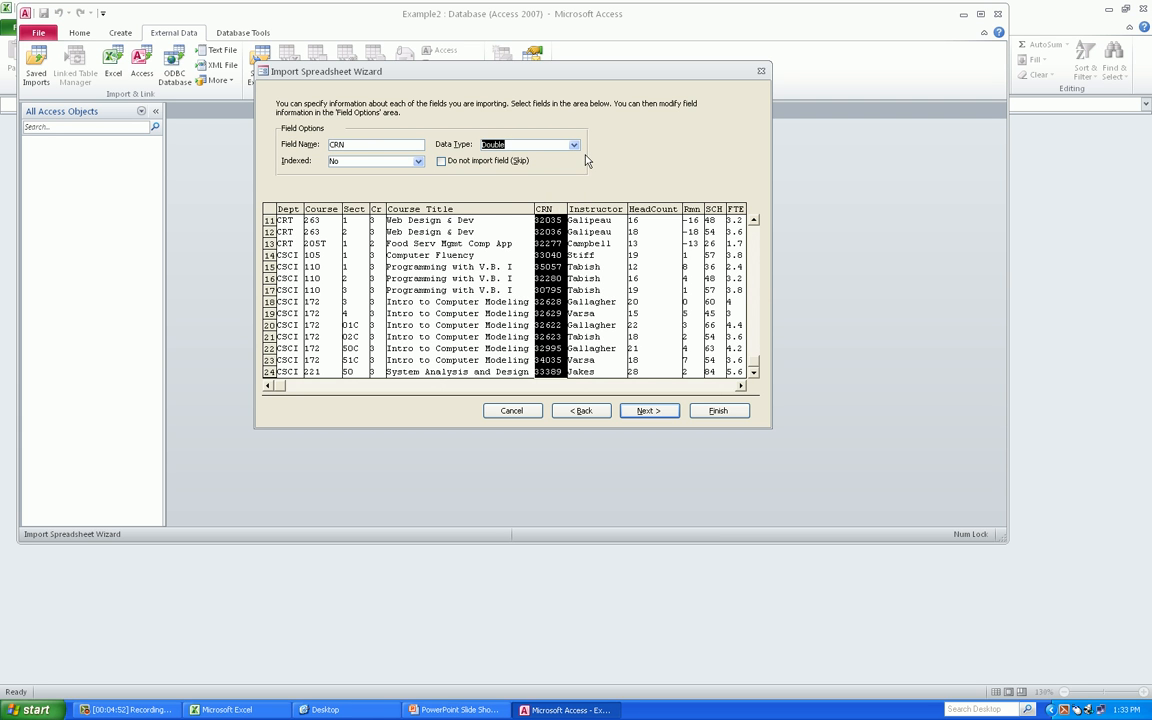
{"action": "left_click", "coordinate": [575, 145]}
{"action": "left_click", "coordinate": [576, 146]}
{"action": "left_click", "coordinate": [576, 146]}
{"action": "left_click", "coordinate": [576, 146]}
{"action": "left_click", "coordinate": [576, 146]}
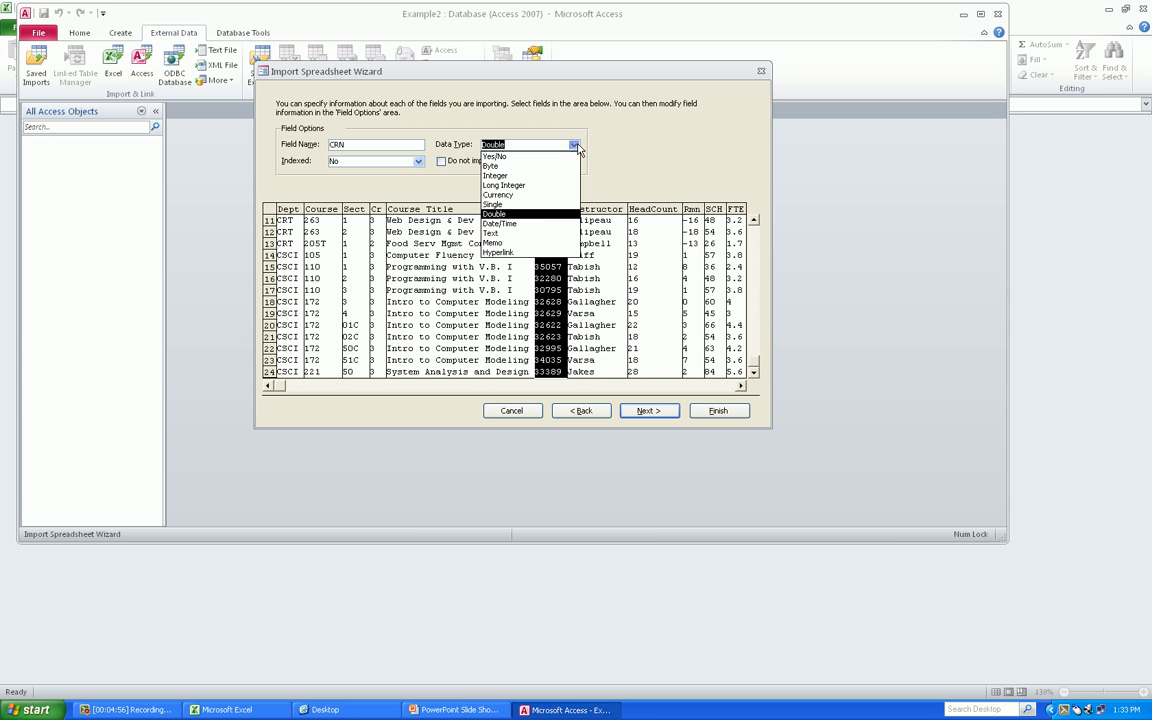
{"action": "left_click", "coordinate": [572, 232]}
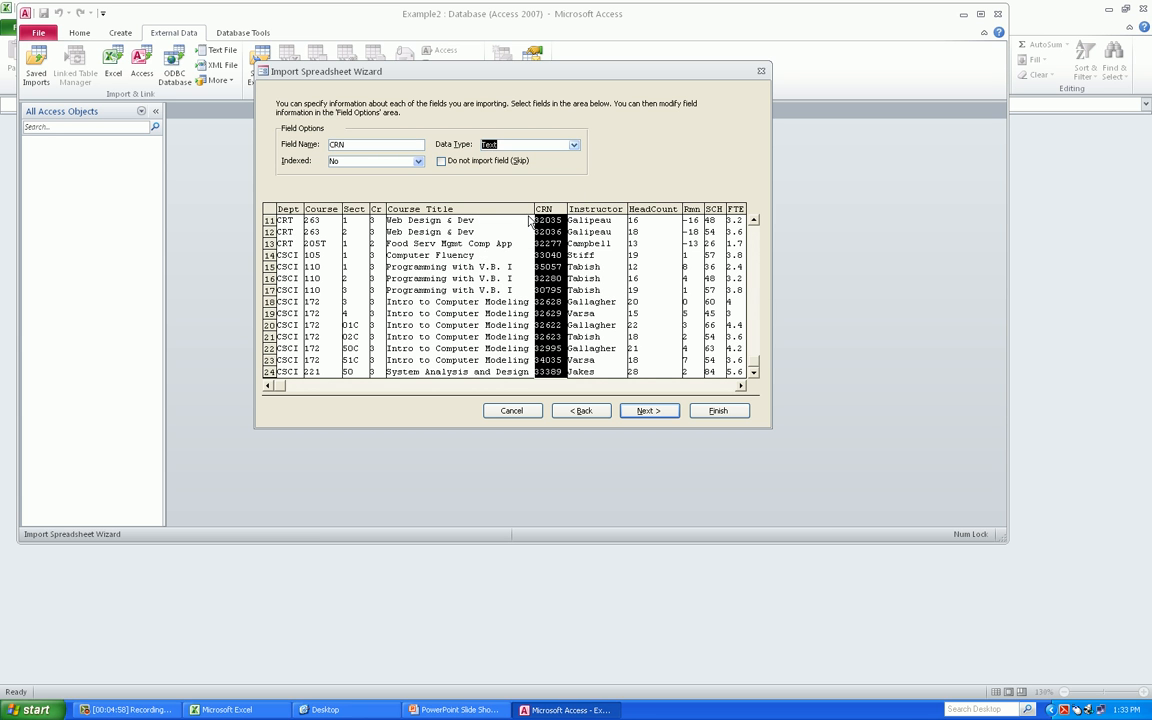
{"action": "left_click", "coordinate": [604, 215]}
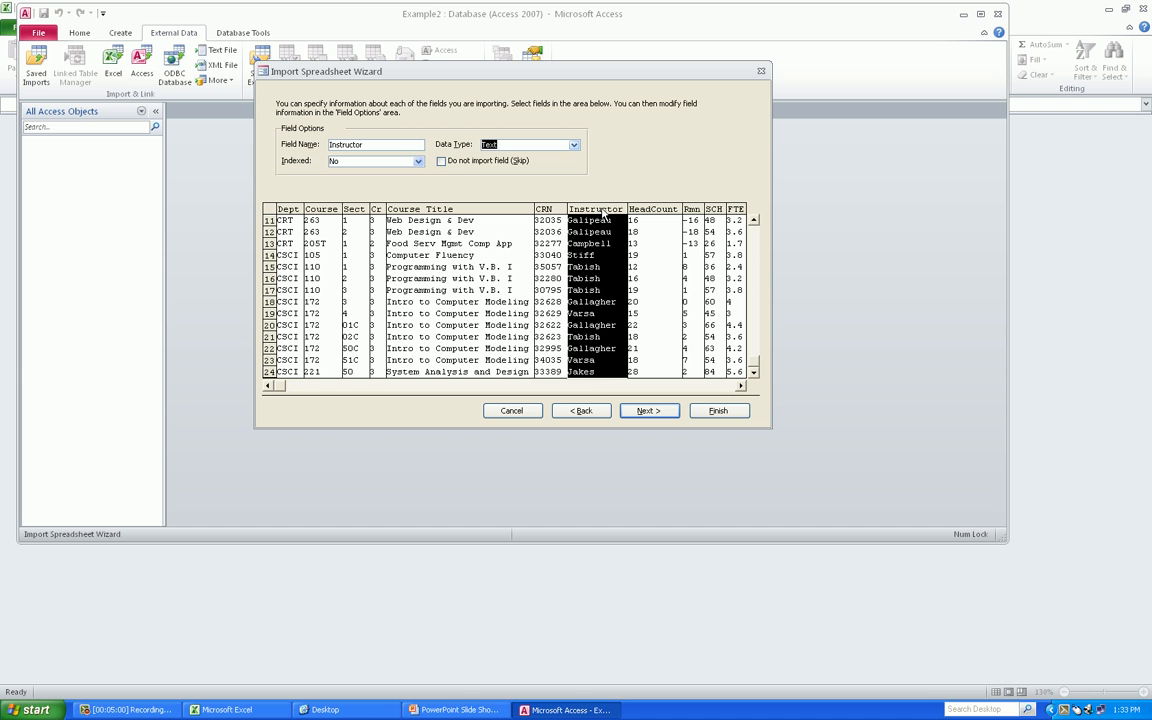
- Set the HeadCount field's data type to Integer for the import
{"action": "left_click", "coordinate": [659, 212]}
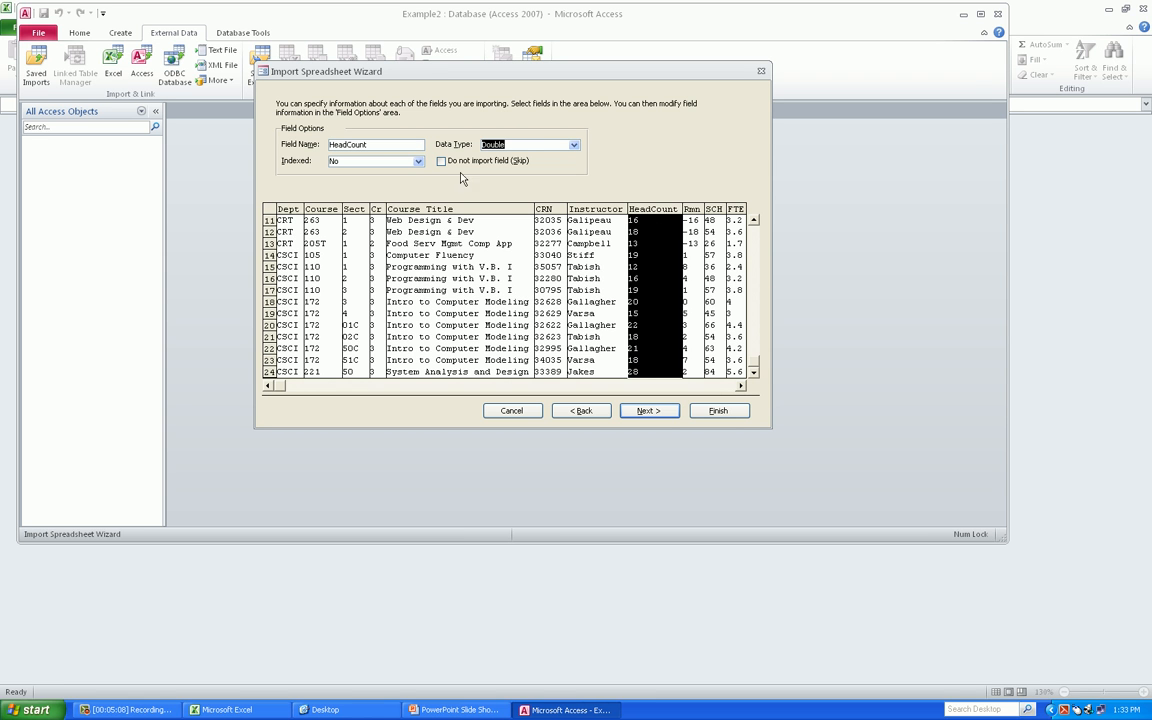
{"action": "left_click", "coordinate": [574, 146]}
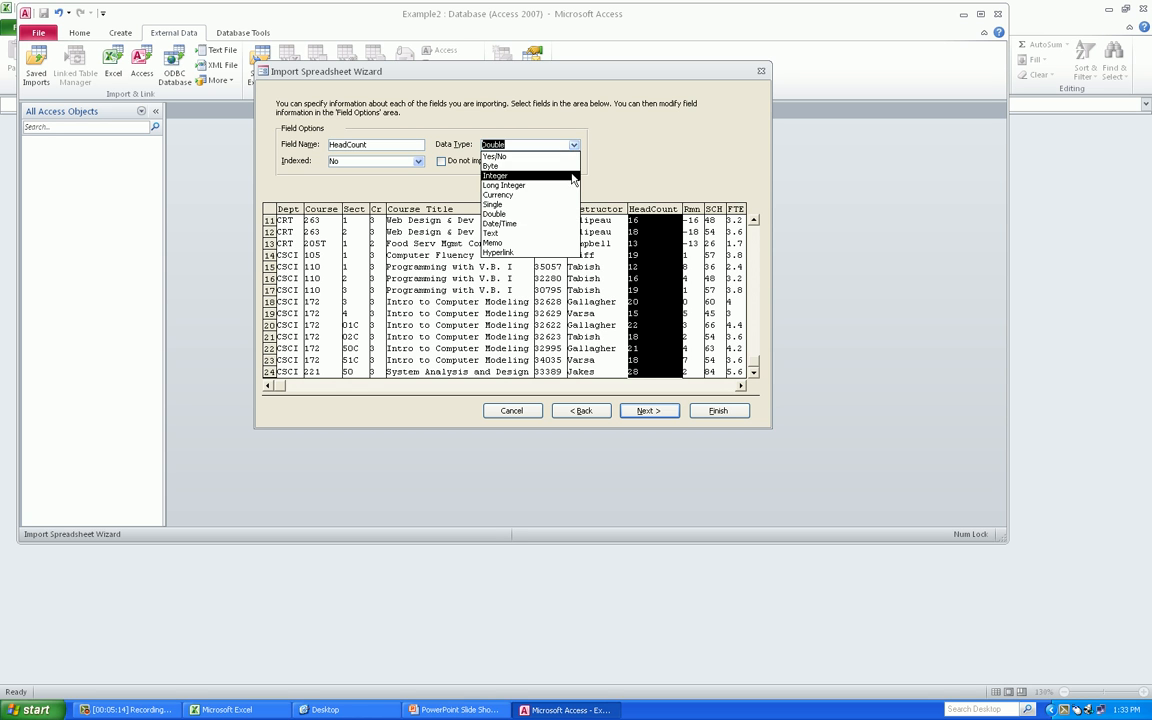
{"action": "left_click", "coordinate": [574, 177]}
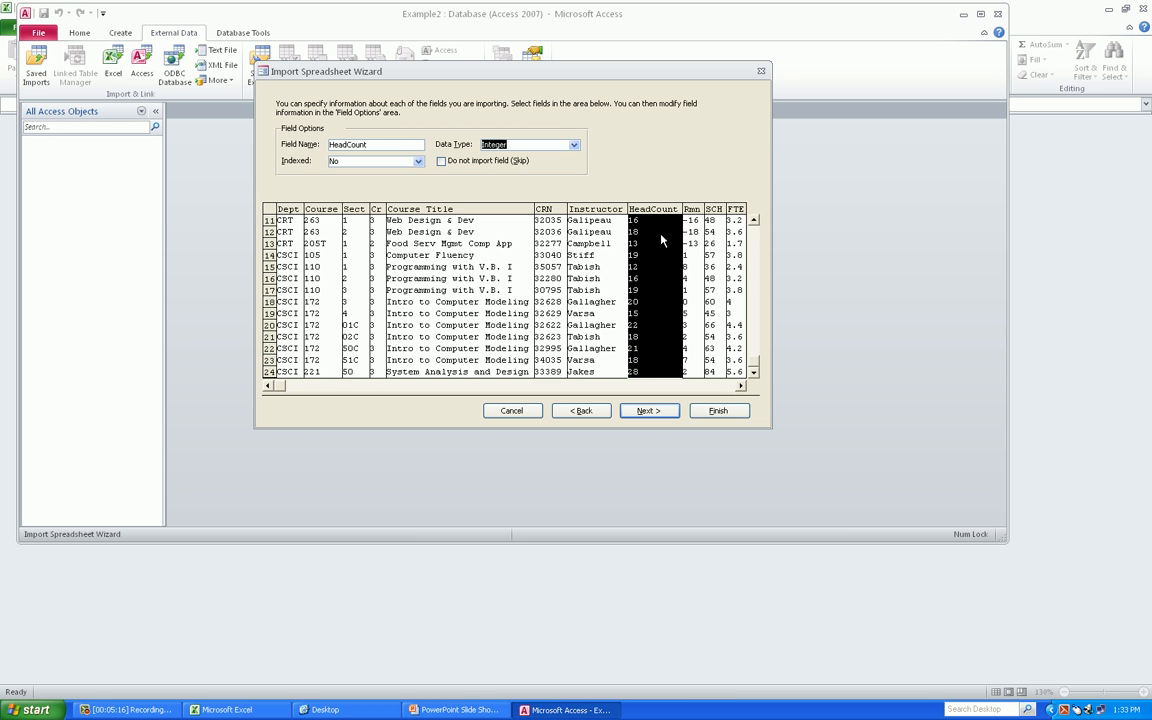
- Exclude the Rmn, SCH and FTE fields from the import and continue to the primary key options
{"action": "left_click", "coordinate": [695, 218]}
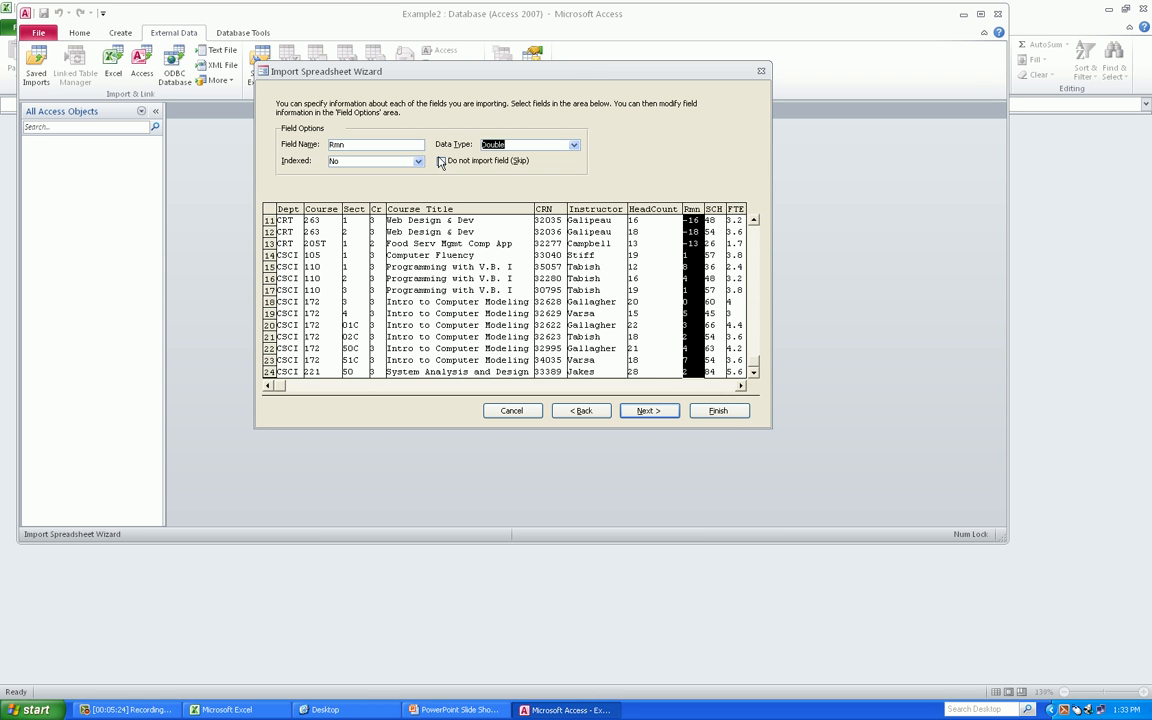
{"action": "left_click", "coordinate": [441, 161]}
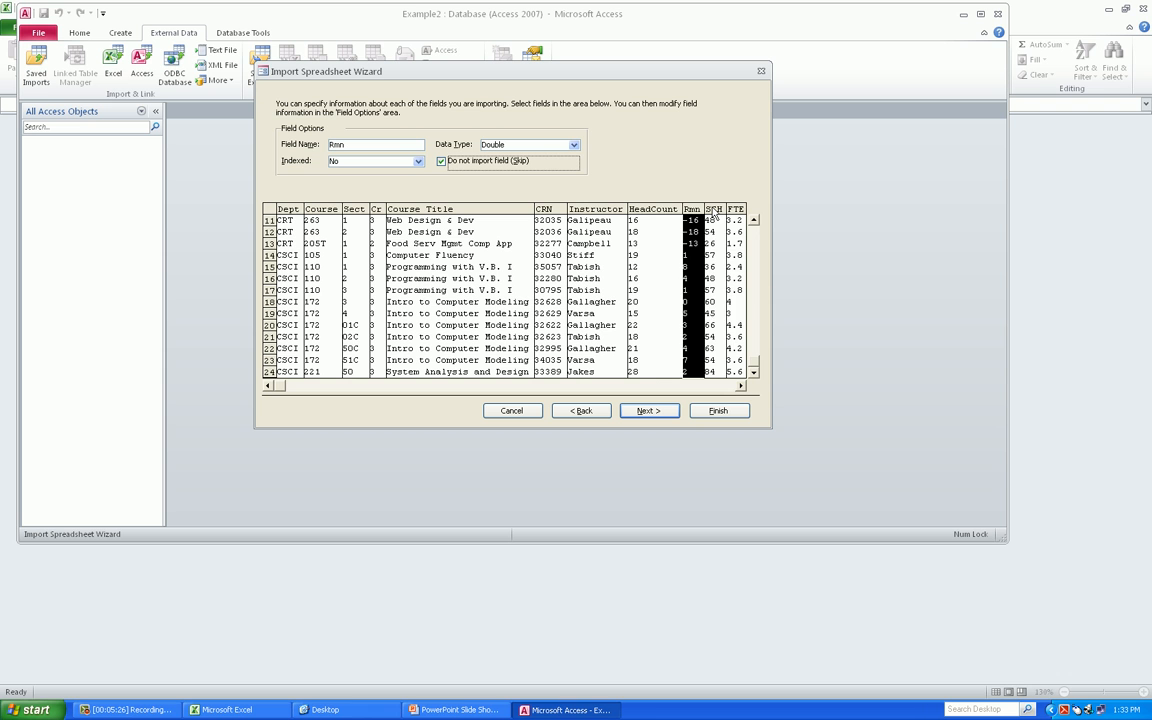
{"action": "left_click", "coordinate": [714, 210]}
{"action": "left_click", "coordinate": [441, 161]}
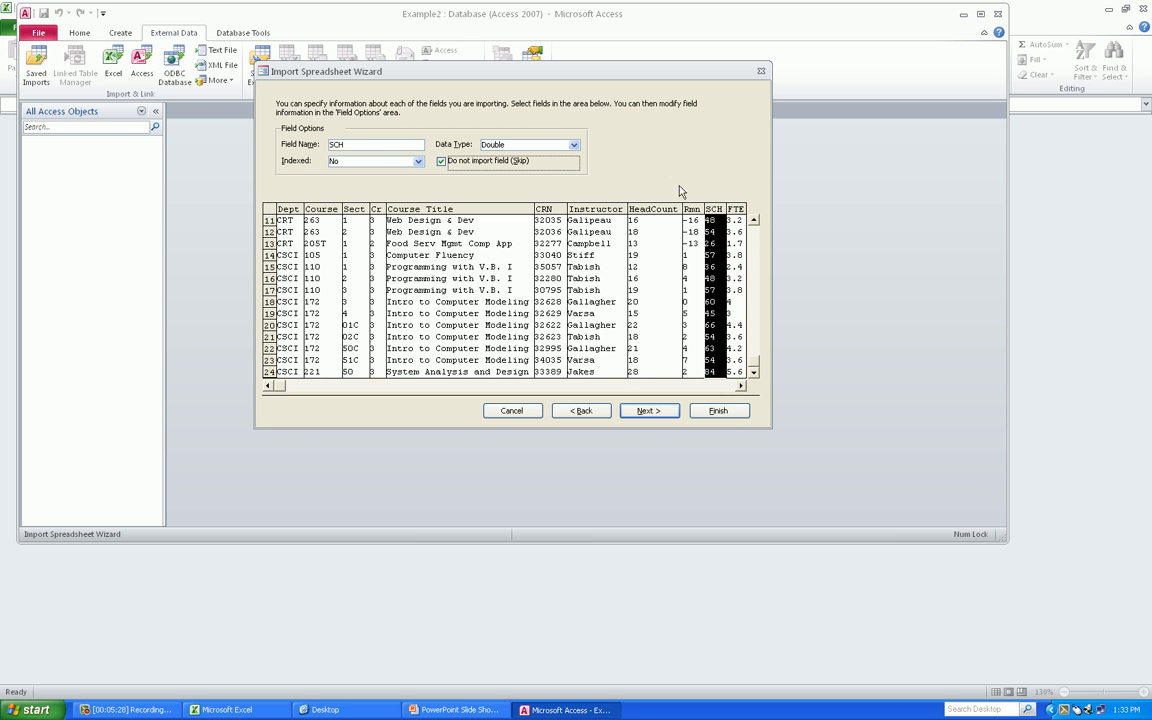
{"action": "key", "text": "Right"}
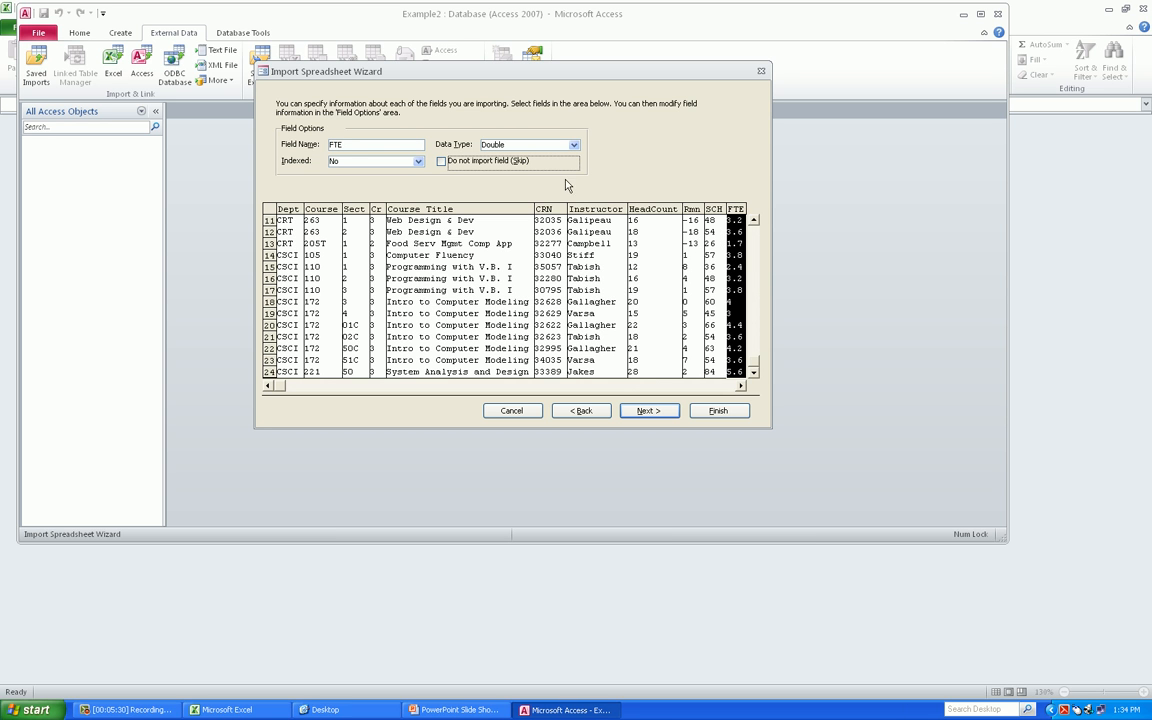
{"action": "left_click", "coordinate": [441, 161]}
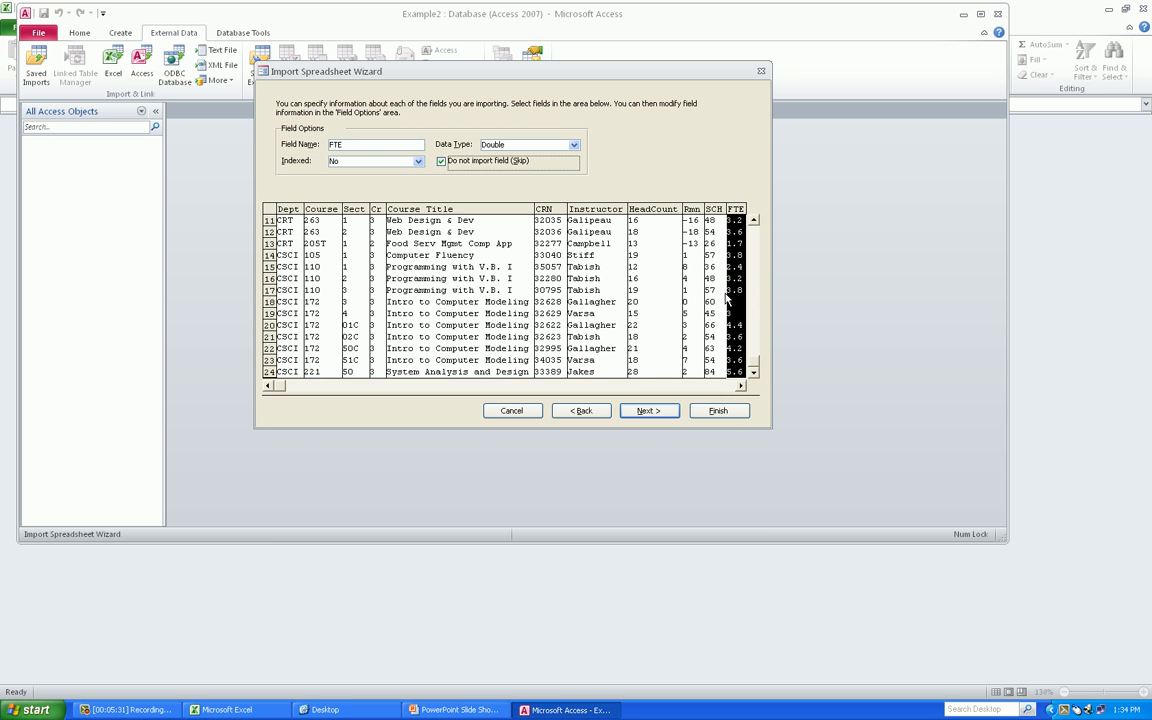
{"action": "left_click", "coordinate": [669, 413]}
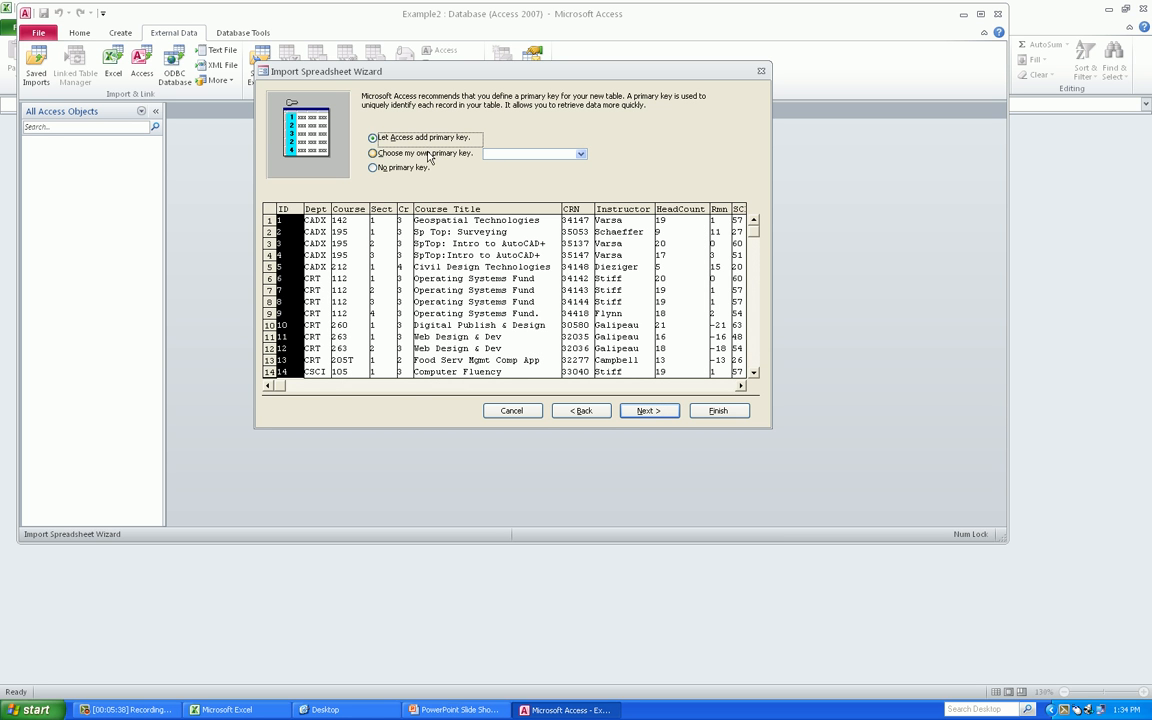
- Choose the CRN field as the new table's own primary key
{"action": "left_click", "coordinate": [428, 153]}
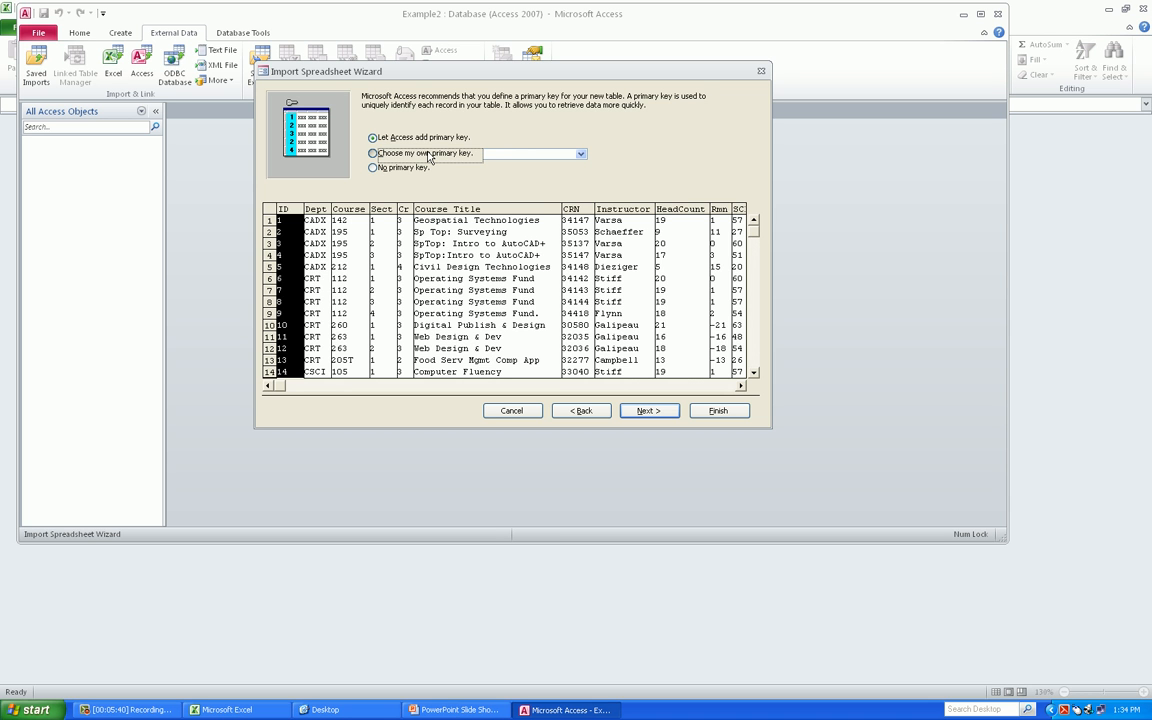
{"action": "left_click", "coordinate": [581, 157]}
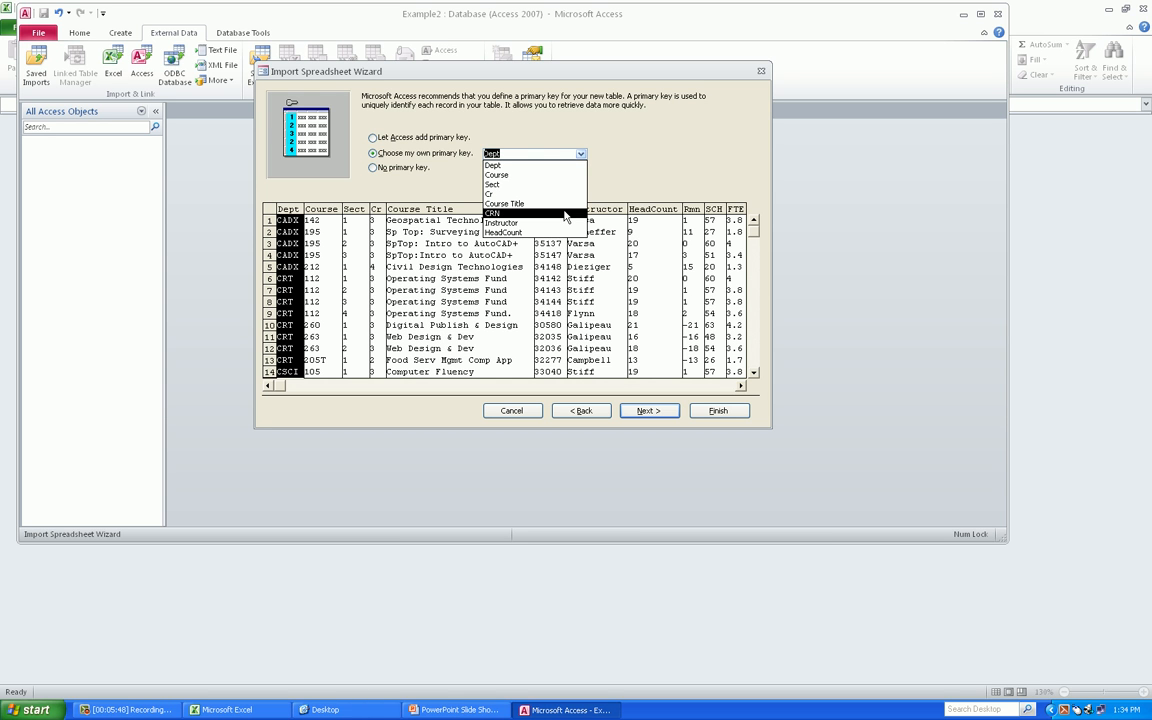
{"action": "left_click", "coordinate": [566, 214]}
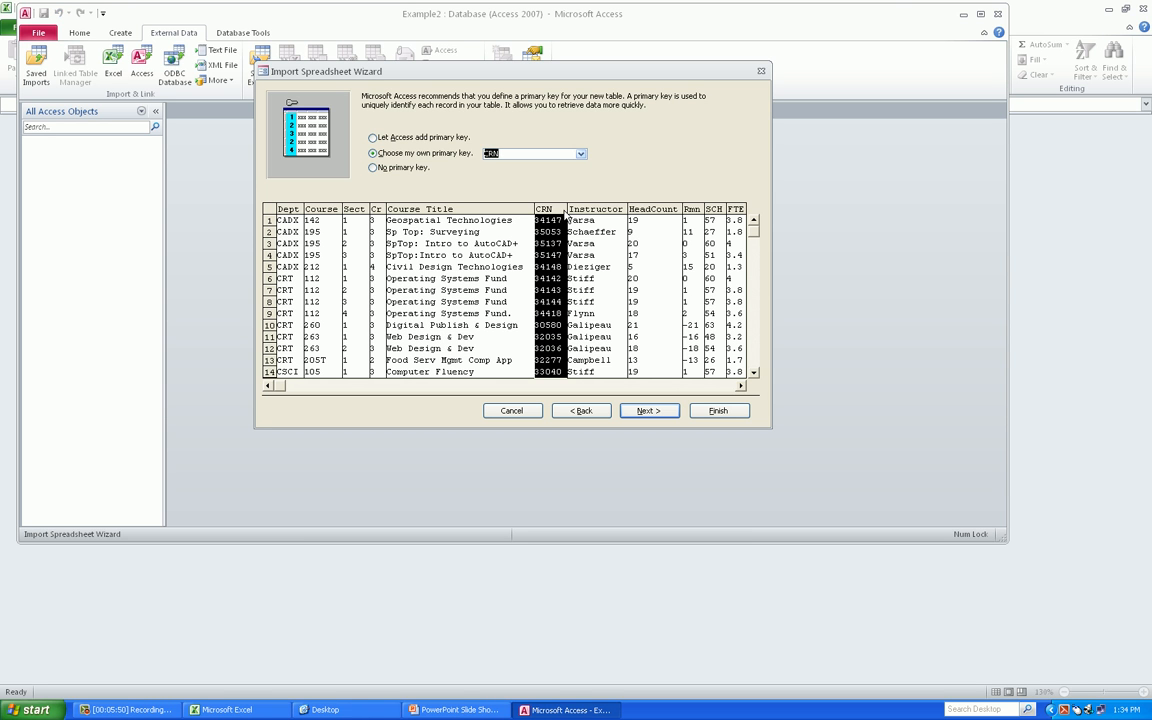
- Finish importing into a table named Academic Data without saving the import steps
{"action": "left_click", "coordinate": [662, 410]}
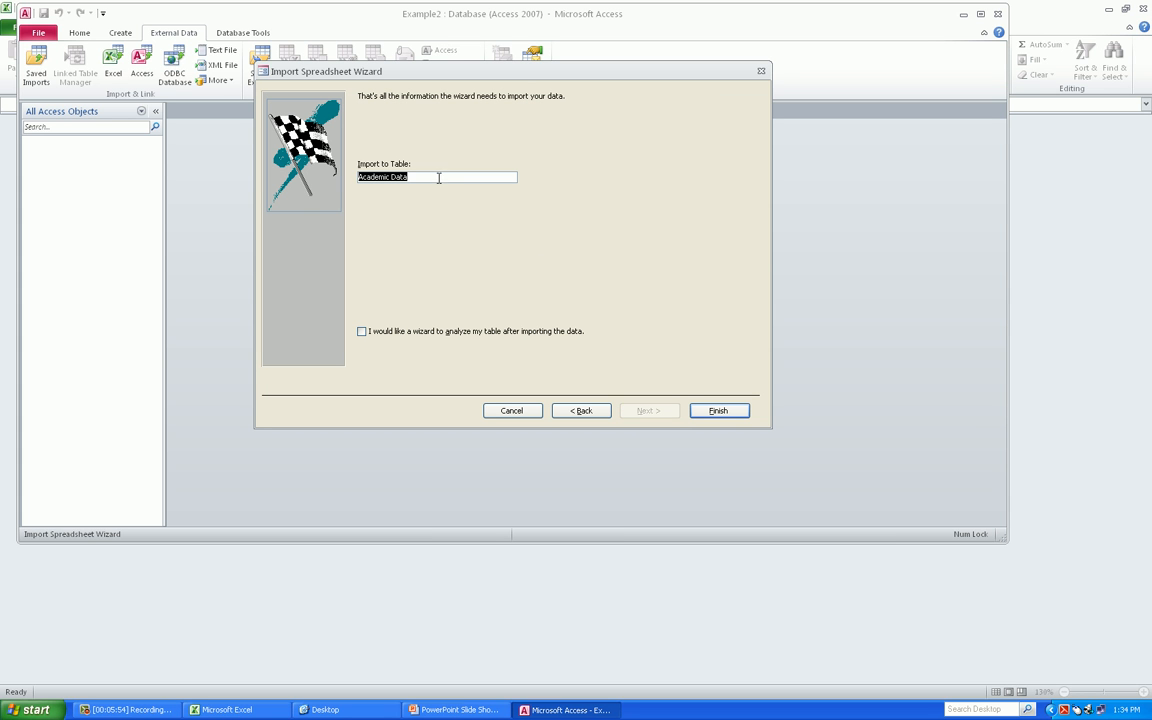
{"action": "left_click", "coordinate": [735, 410]}
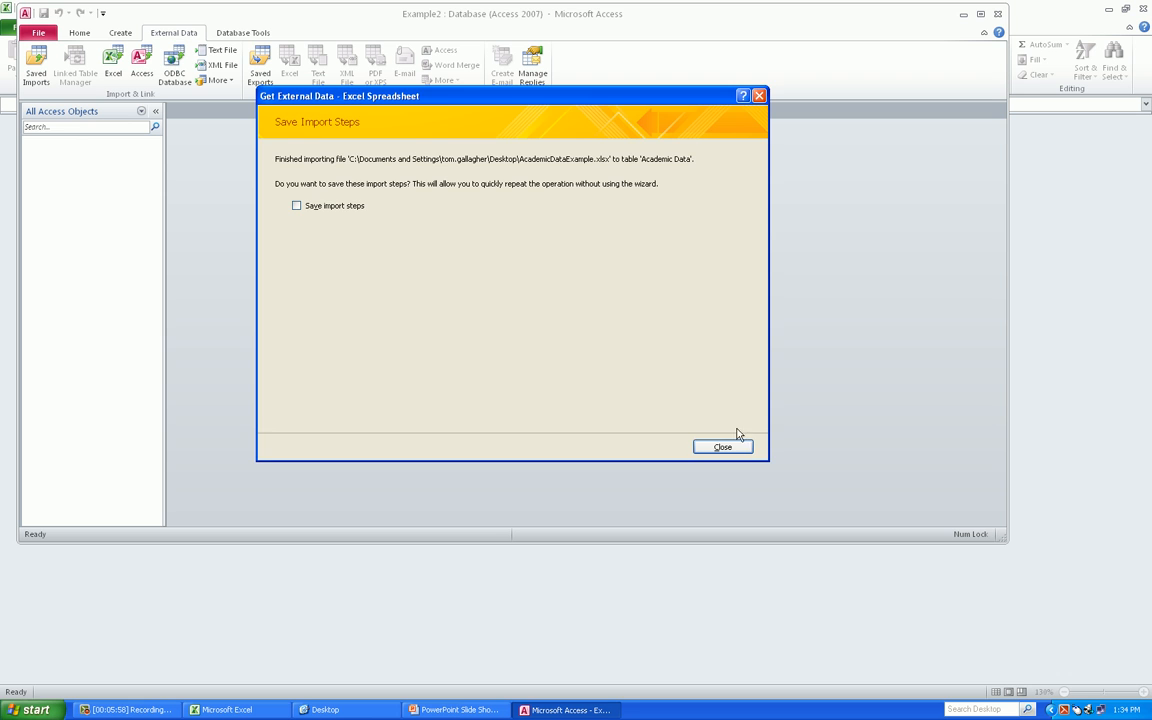
{"action": "left_click", "coordinate": [727, 446]}
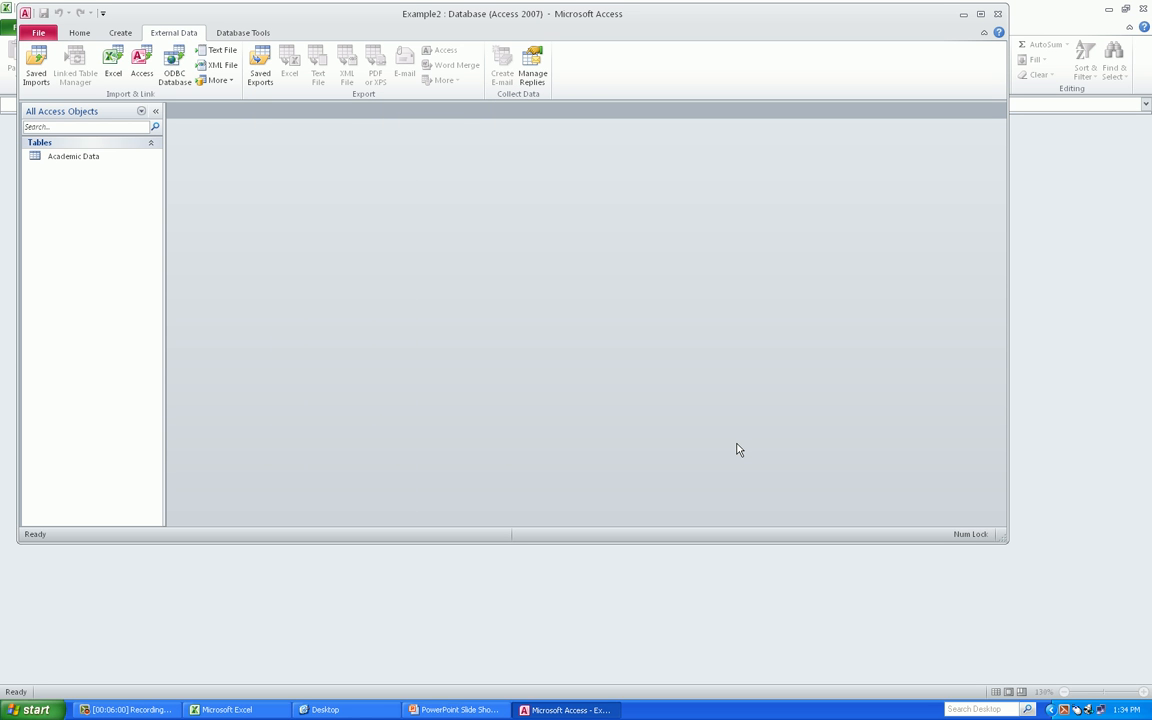
- Open the Academic Data table and examine the imported Course and Sect values that contain letters
{"action": "left_click", "coordinate": [72, 162]}
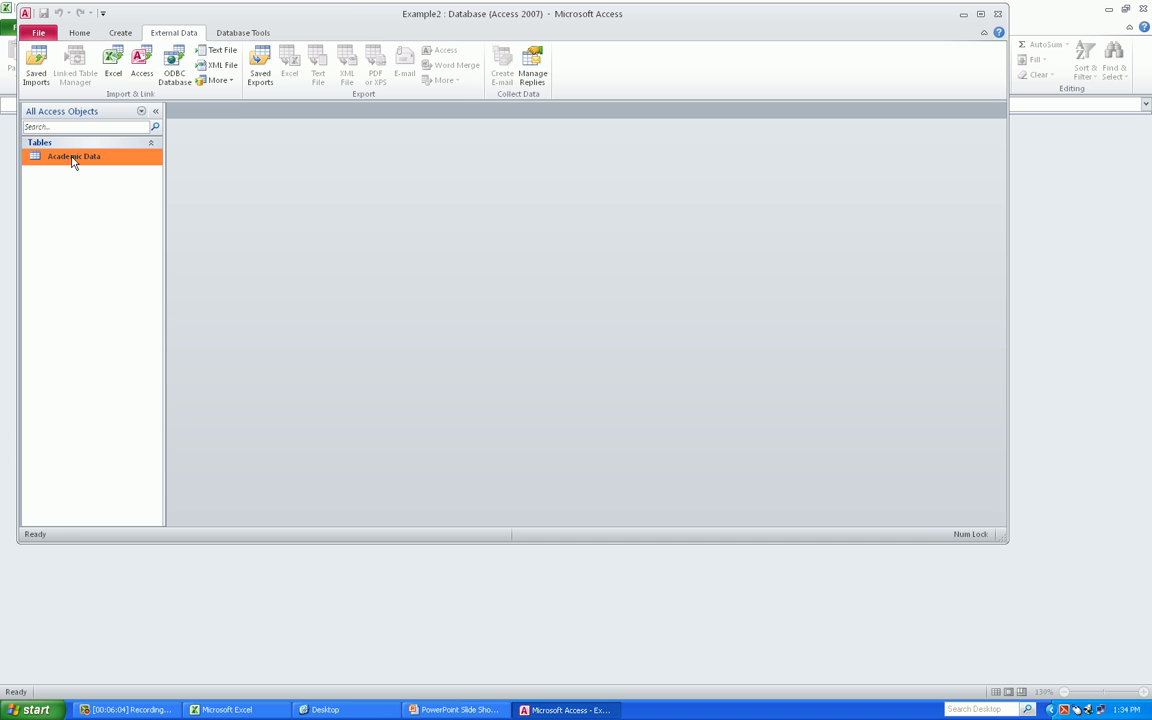
{"action": "double_click", "coordinate": [72, 162]}
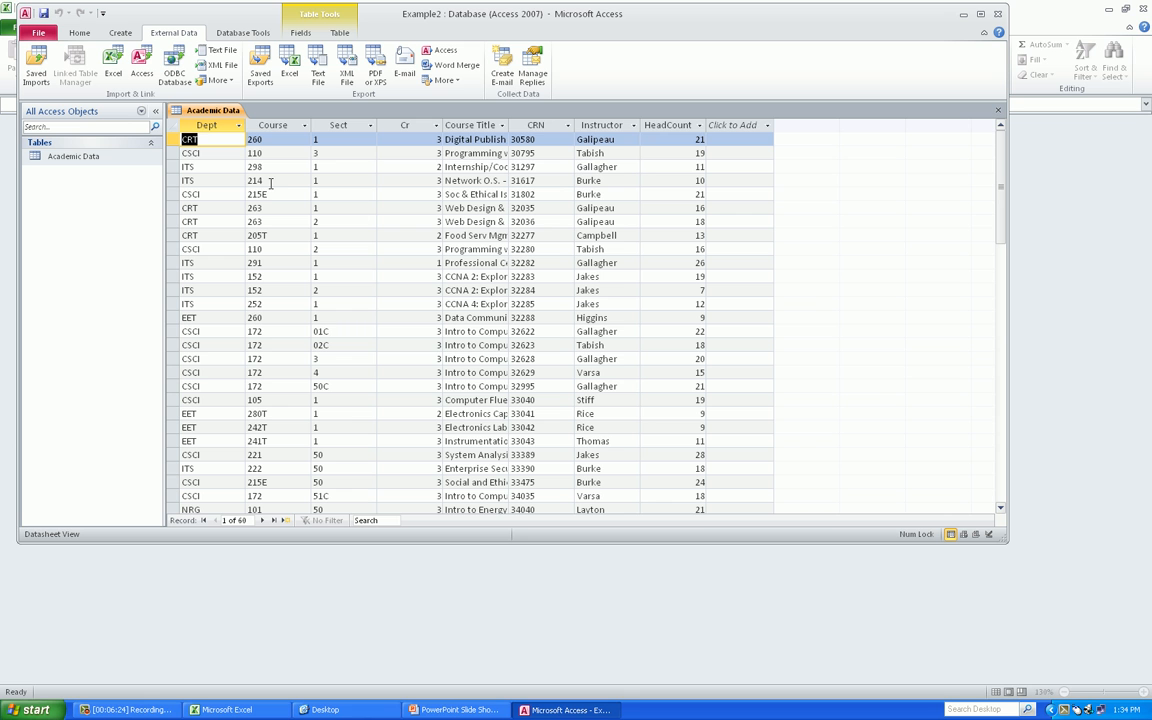
{"action": "key", "text": "Tab"}
{"action": "key", "text": "Down"}
{"action": "key", "text": "Down"}
{"action": "key", "text": "Down"}
{"action": "key", "text": "Down"}
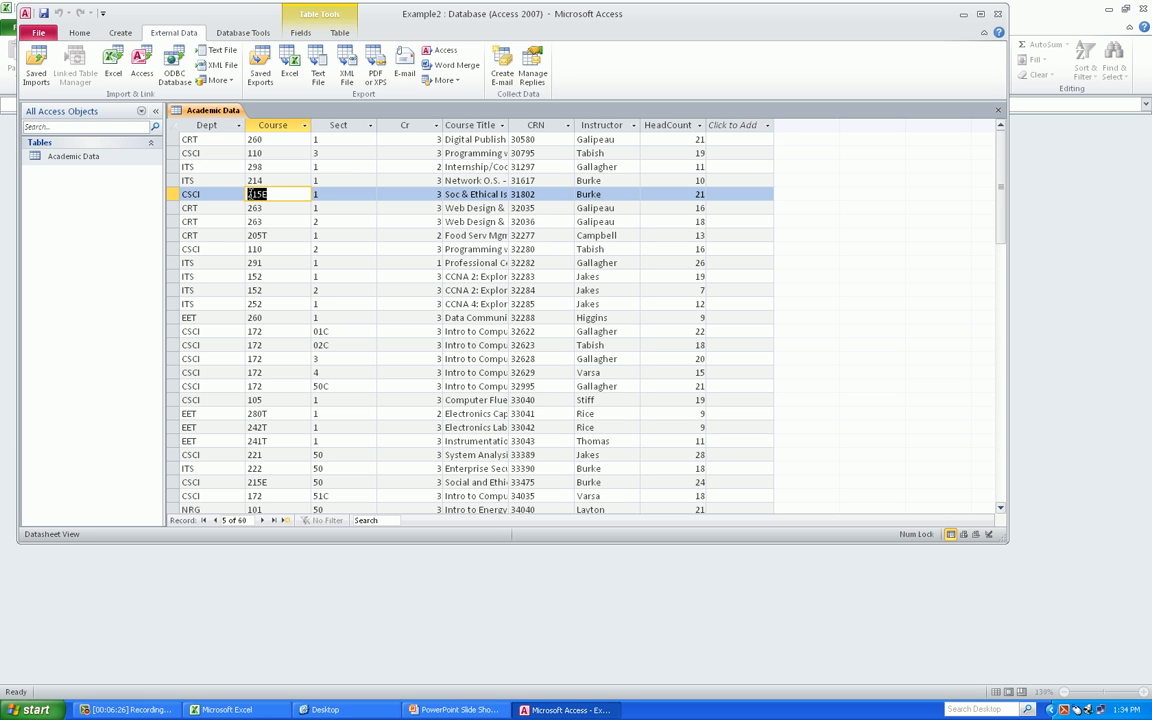
{"action": "left_click", "coordinate": [322, 330]}
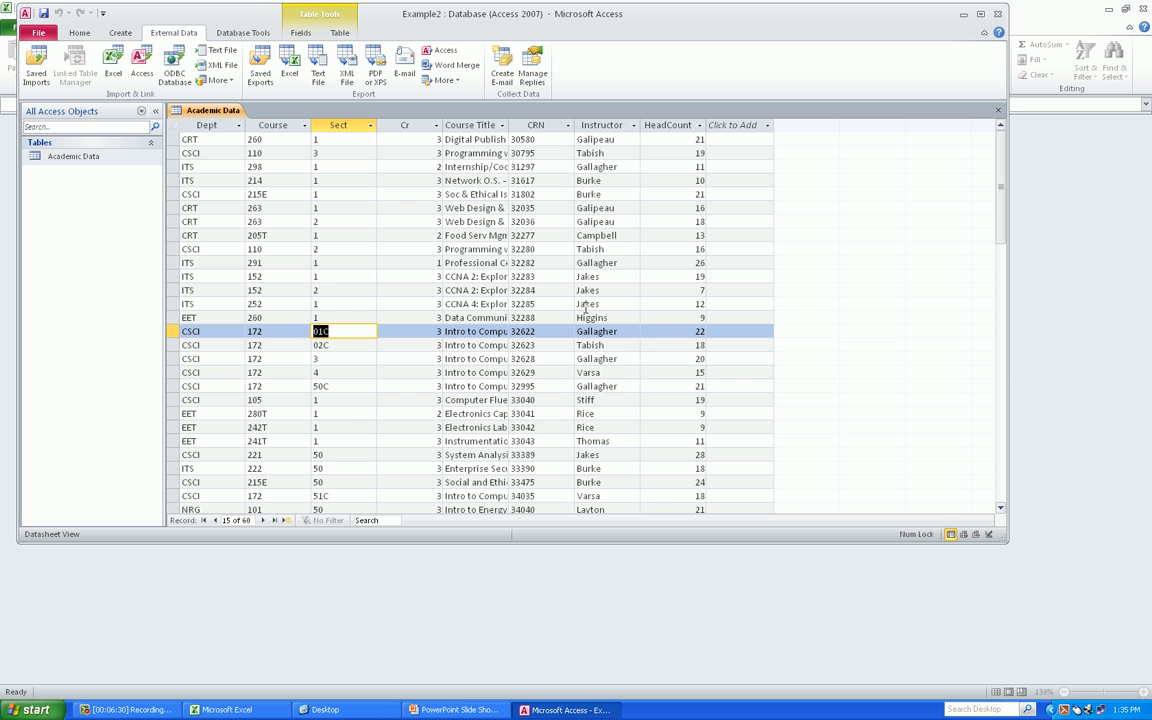
- Narrow the Cr column in the Academic Data datasheet
{"action": "left_click", "coordinate": [405, 167]}
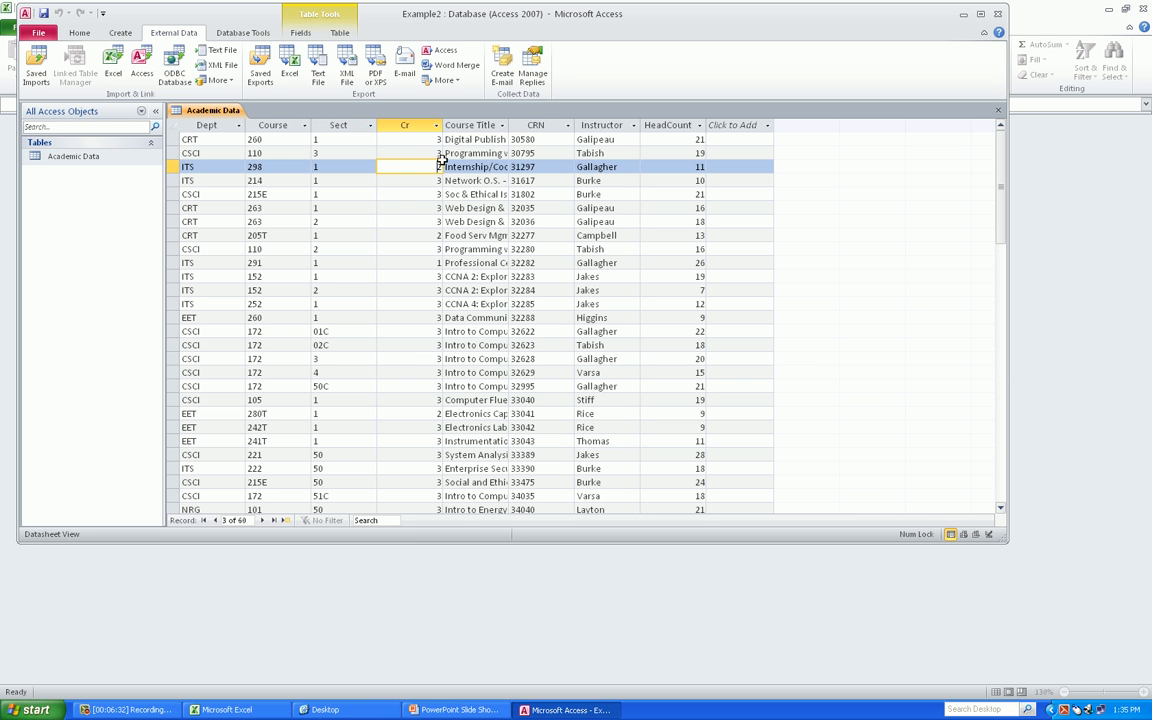
{"action": "left_click_drag", "start_coordinate": [440, 127], "coordinate": [419, 127]}
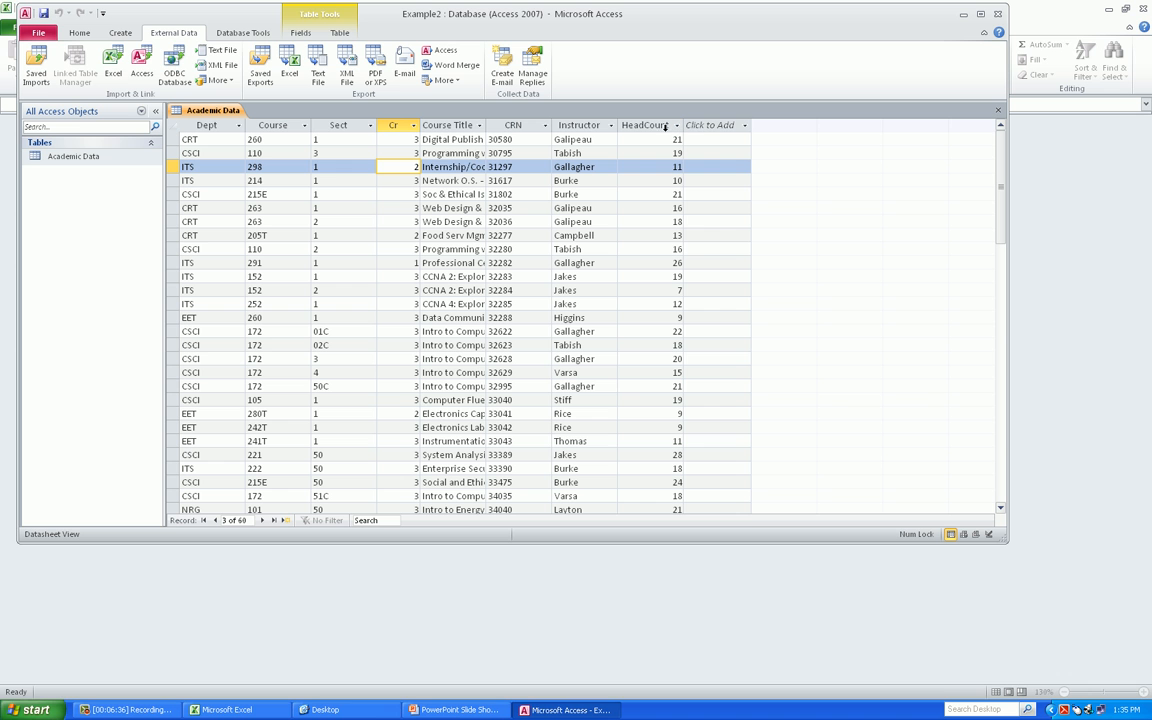
- Open a blank Notepad document, set its font size to 20 and move the window off the table's column headings
{"action": "left_click", "coordinate": [36, 709]}
{"action": "left_click", "coordinate": [50, 664]}
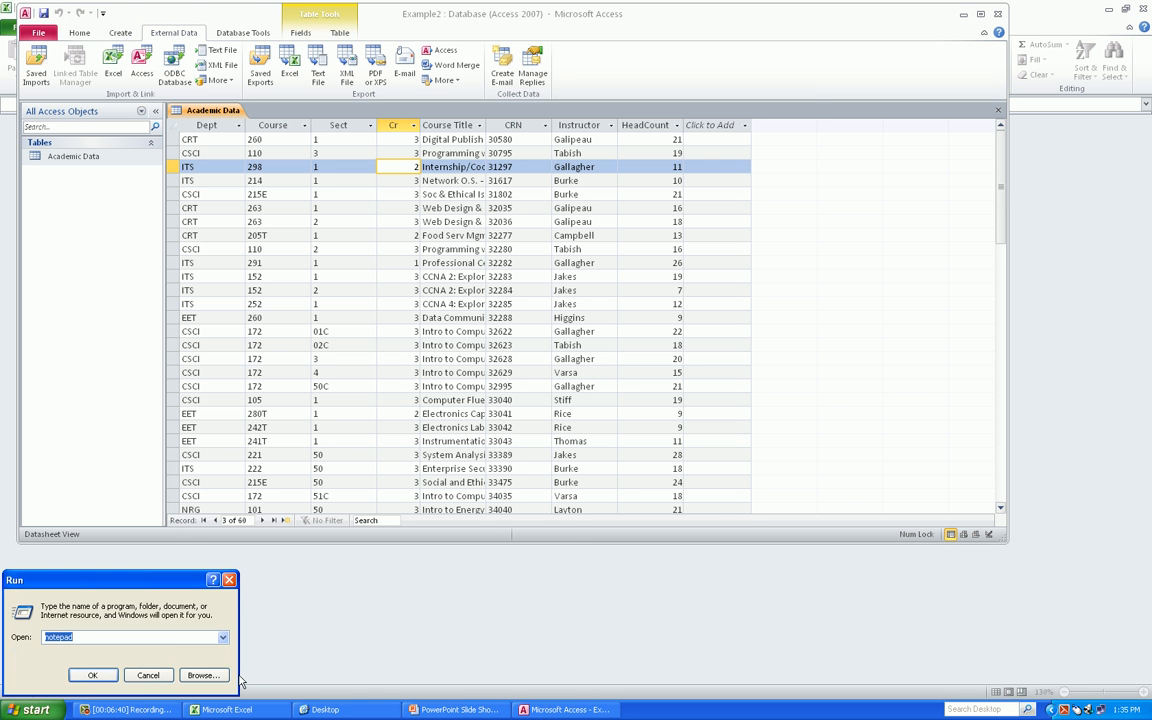
{"action": "key", "text": "Return"}
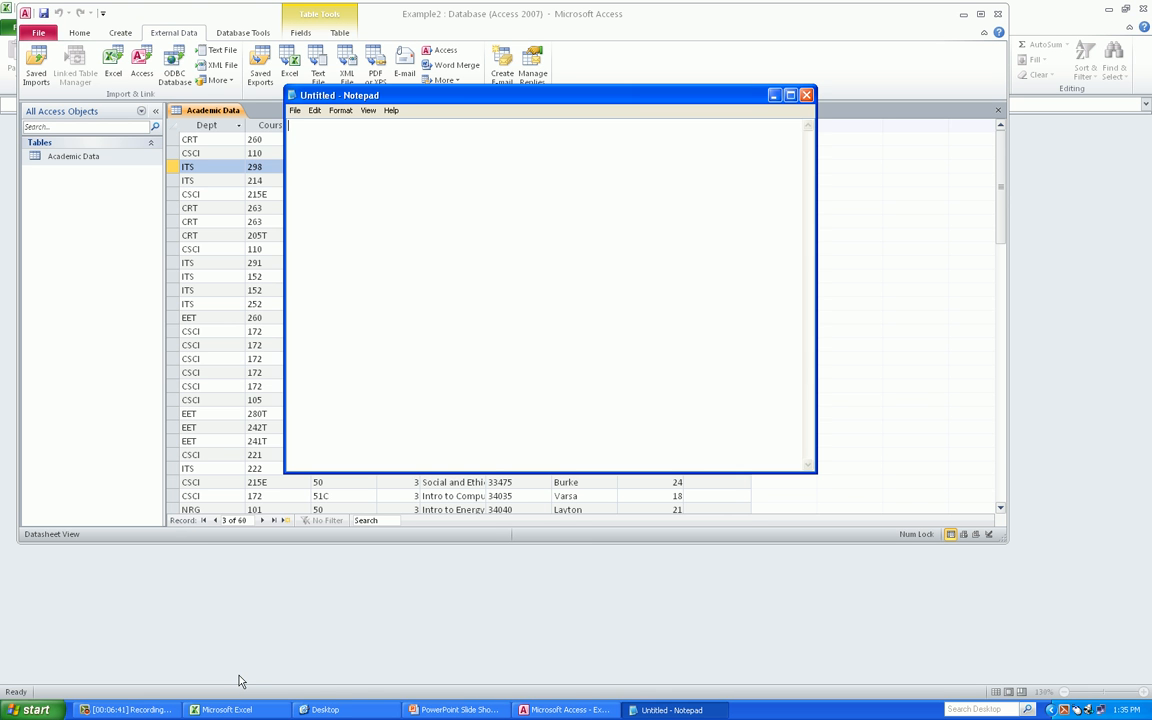
{"action": "left_click", "coordinate": [343, 111]}
{"action": "left_click", "coordinate": [337, 131]}
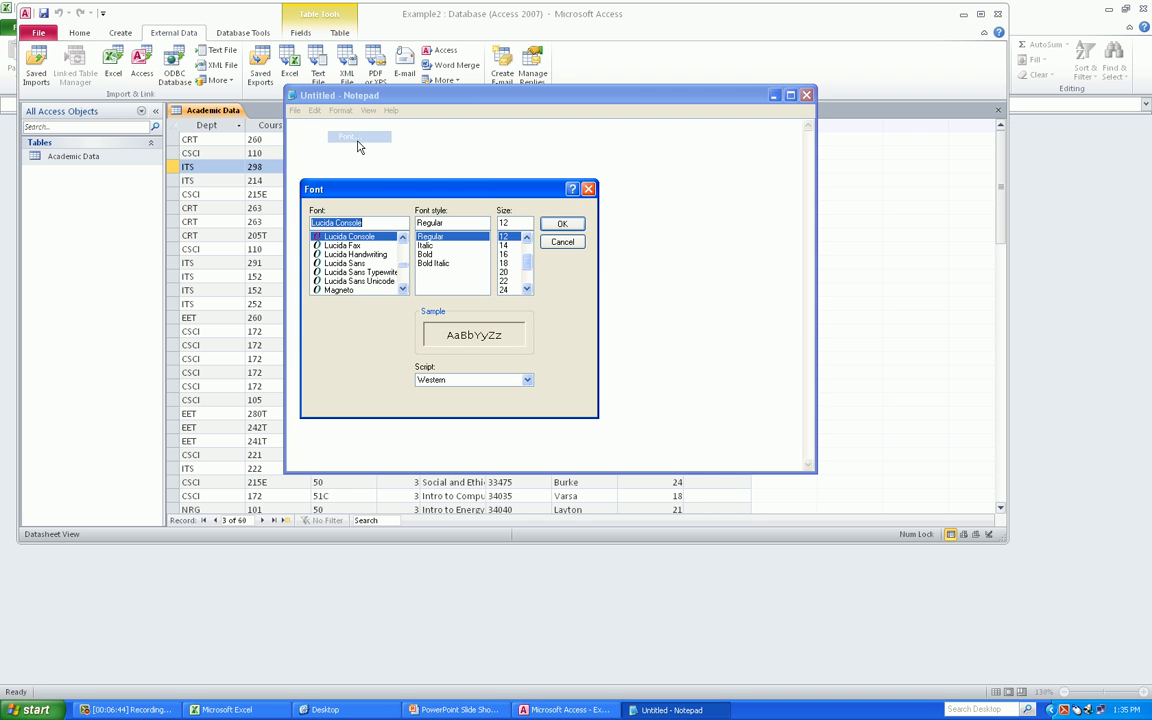
{"action": "left_click", "coordinate": [503, 272]}
{"action": "left_click", "coordinate": [562, 223]}
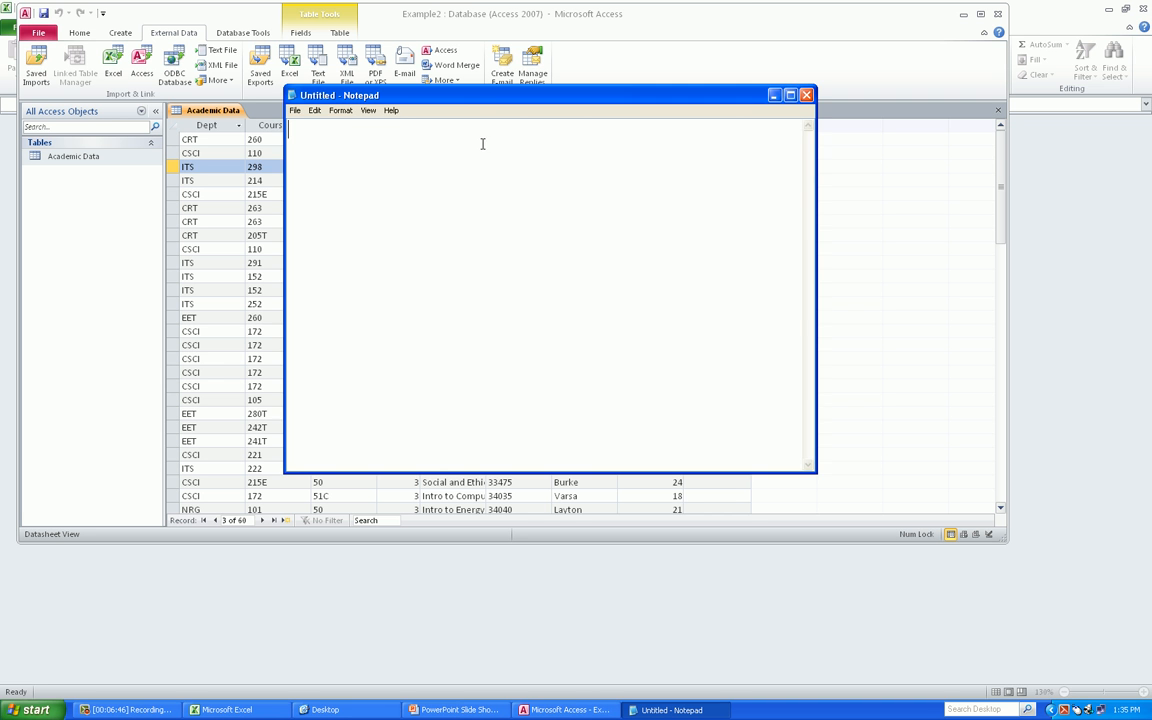
{"action": "left_click_drag", "start_coordinate": [489, 97], "coordinate": [596, 154]}
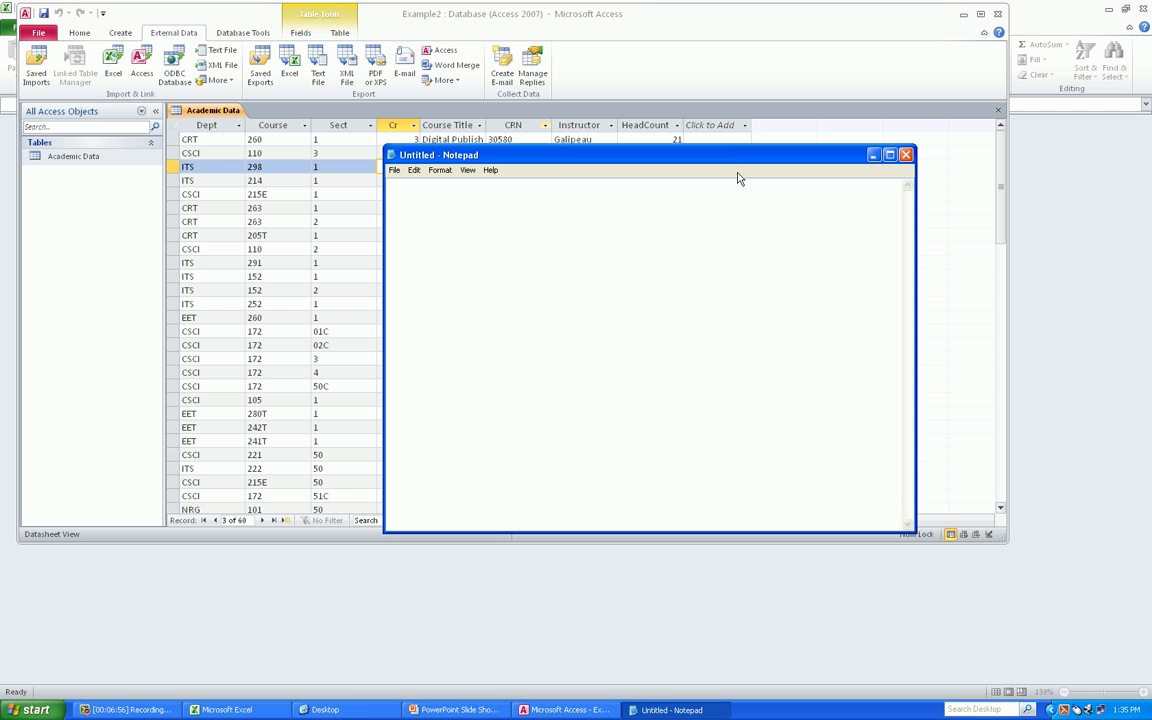
- Write the formula SCH = CR * HEADCOUNT on the note's first line, keeping the table's headings uncovered
{"action": "type", "text": "SHC"}
{"action": "key", "text": "BackSpace"}
{"action": "key", "text": "BackSpace"}
{"action": "type", "text": "CN"}
{"action": "key", "text": "BackSpace"}
{"action": "type", "text": "H"}
{"action": "left_click_drag", "start_coordinate": [731, 158], "coordinate": [708, 206]}
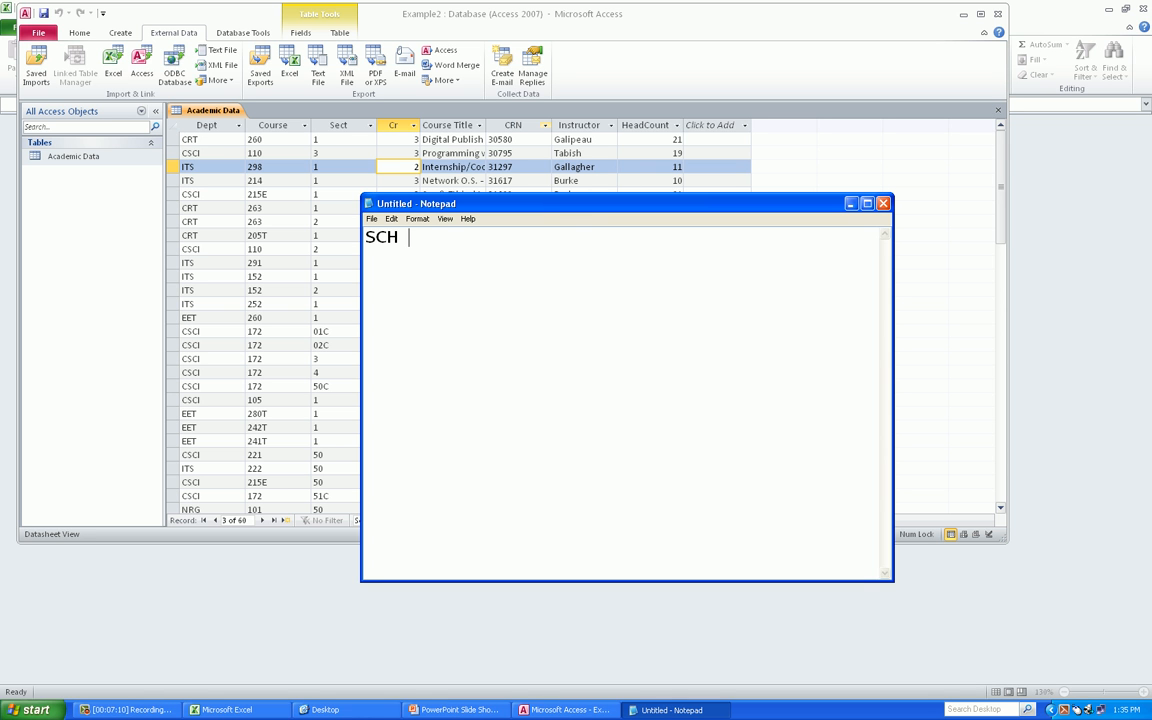
{"action": "type", "text": "= CR * HEAC"}
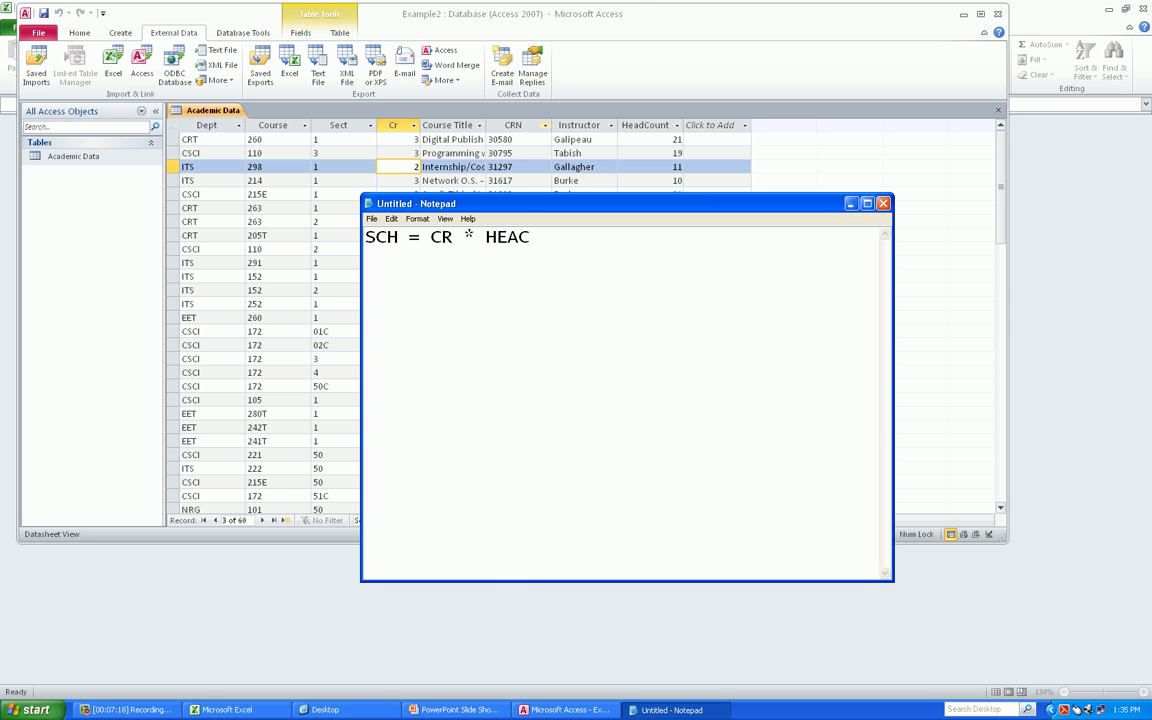
{"action": "key", "text": "BackSpace"}
{"action": "type", "text": "DCOUNT"}
- Add the formula FTE = SCH / 15 below the SCH formula, separated by a blank line
{"action": "key", "text": "Return"}
{"action": "key", "text": "Return"}
{"action": "type", "text": "FTE "}
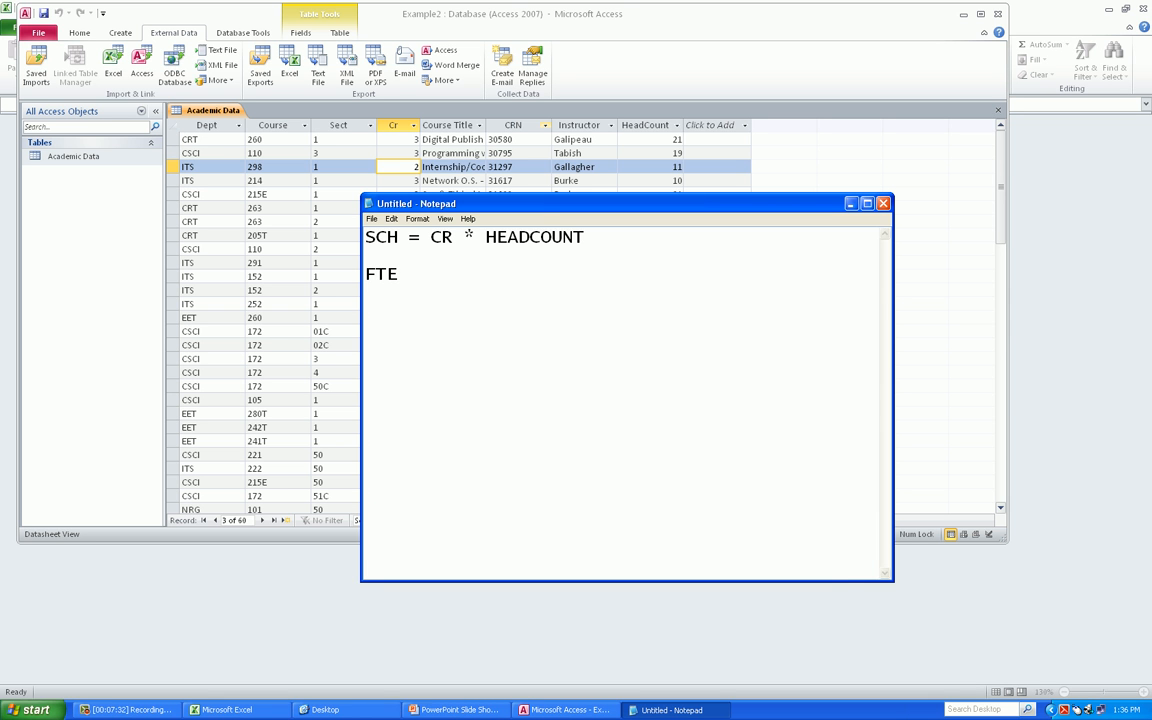
{"action": "type", "text": "= SCH / 15"}
- Switch back to Access and close the Academic Data table, saving its layout changes
{"action": "left_click", "coordinate": [477, 18]}
{"action": "right_click", "coordinate": [190, 108]}
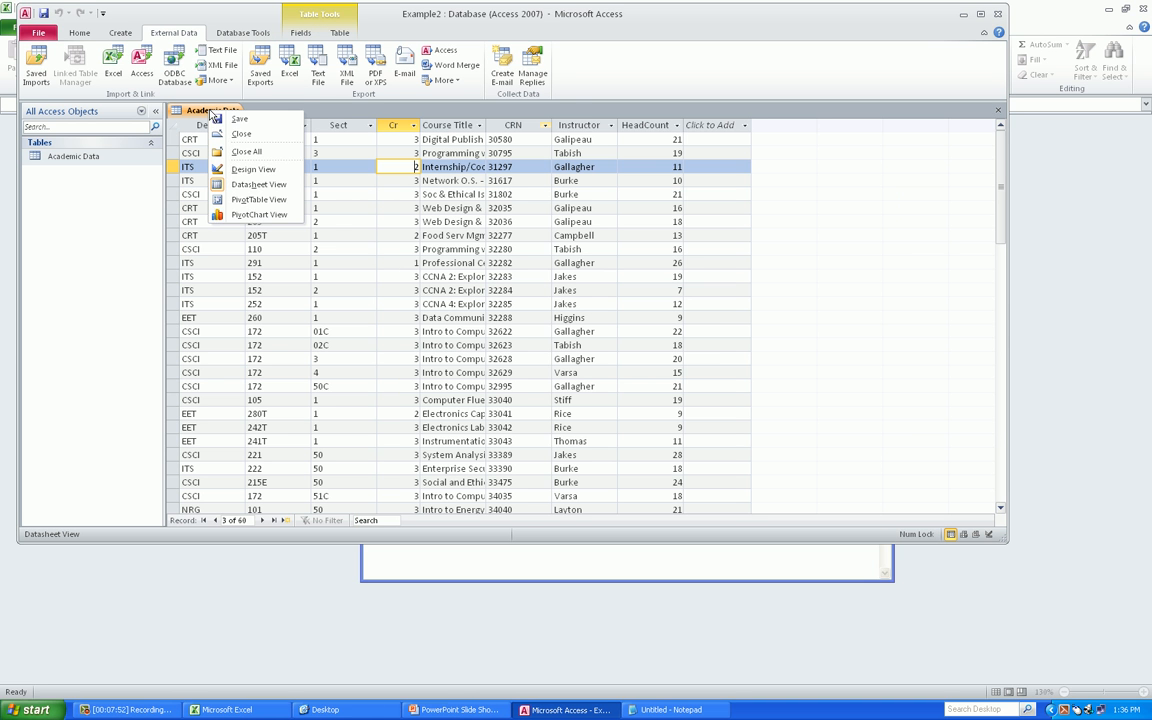
{"action": "left_click", "coordinate": [241, 134]}
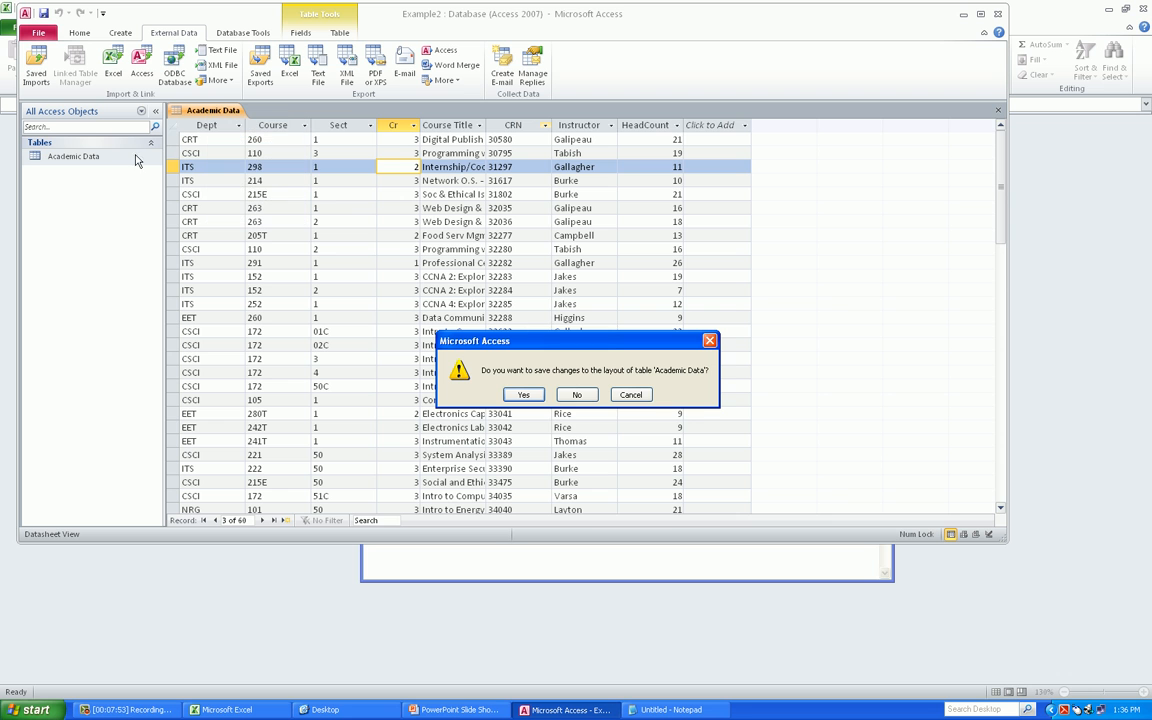
{"action": "left_click", "coordinate": [525, 396]}
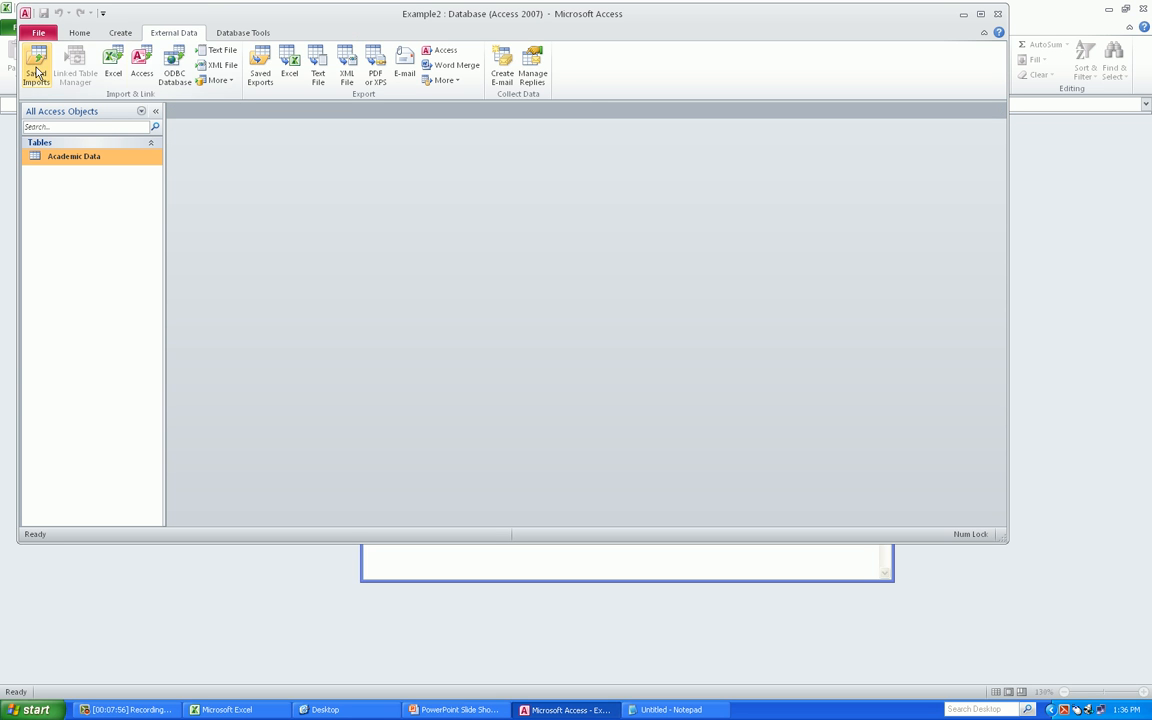
- Create a new query in design view and add the Academic Data table to it
{"action": "left_click", "coordinate": [119, 33]}
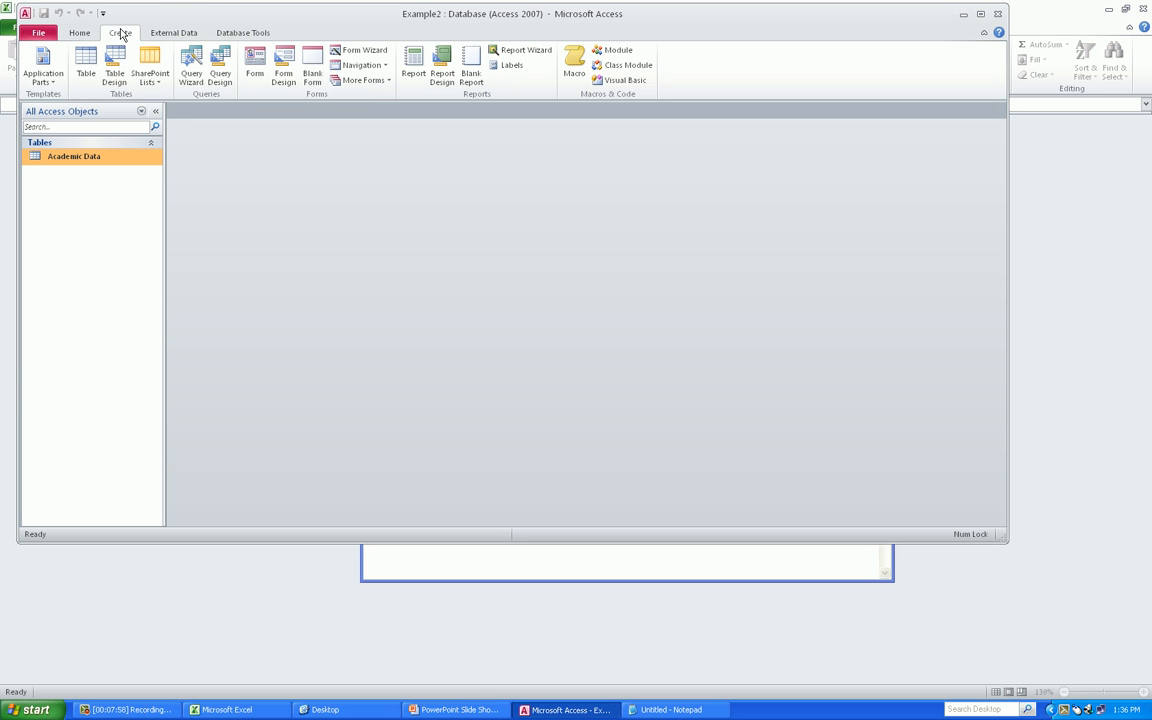
{"action": "left_click", "coordinate": [215, 70]}
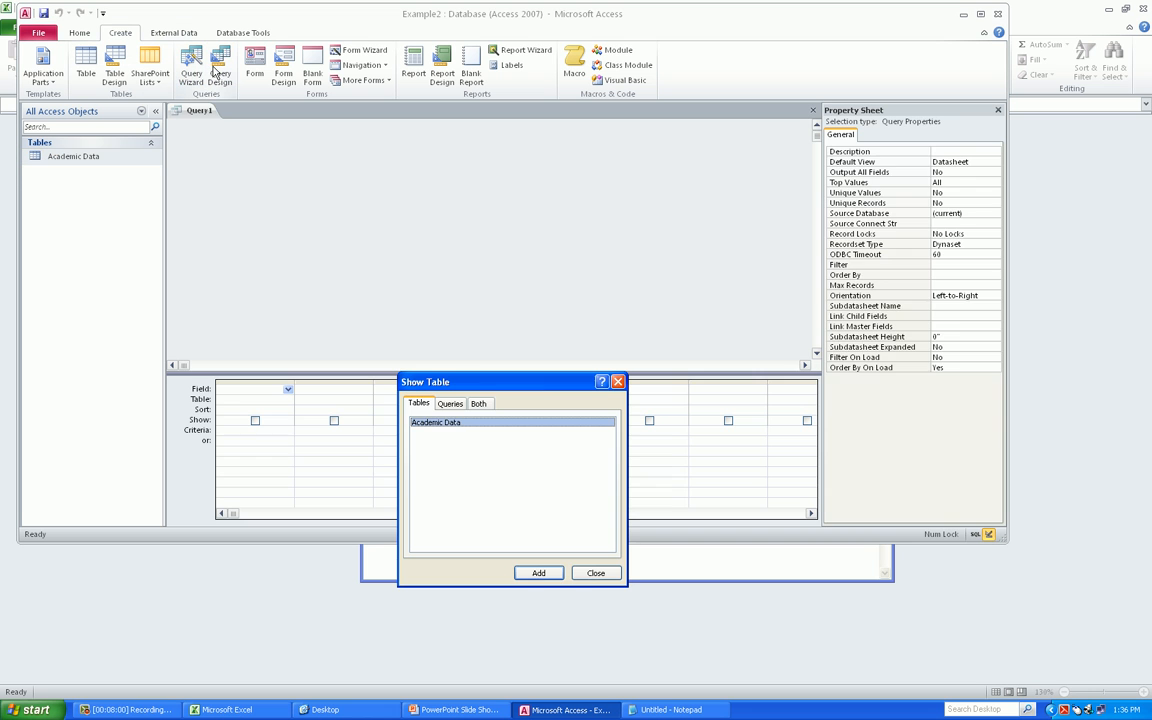
{"action": "left_click", "coordinate": [538, 572]}
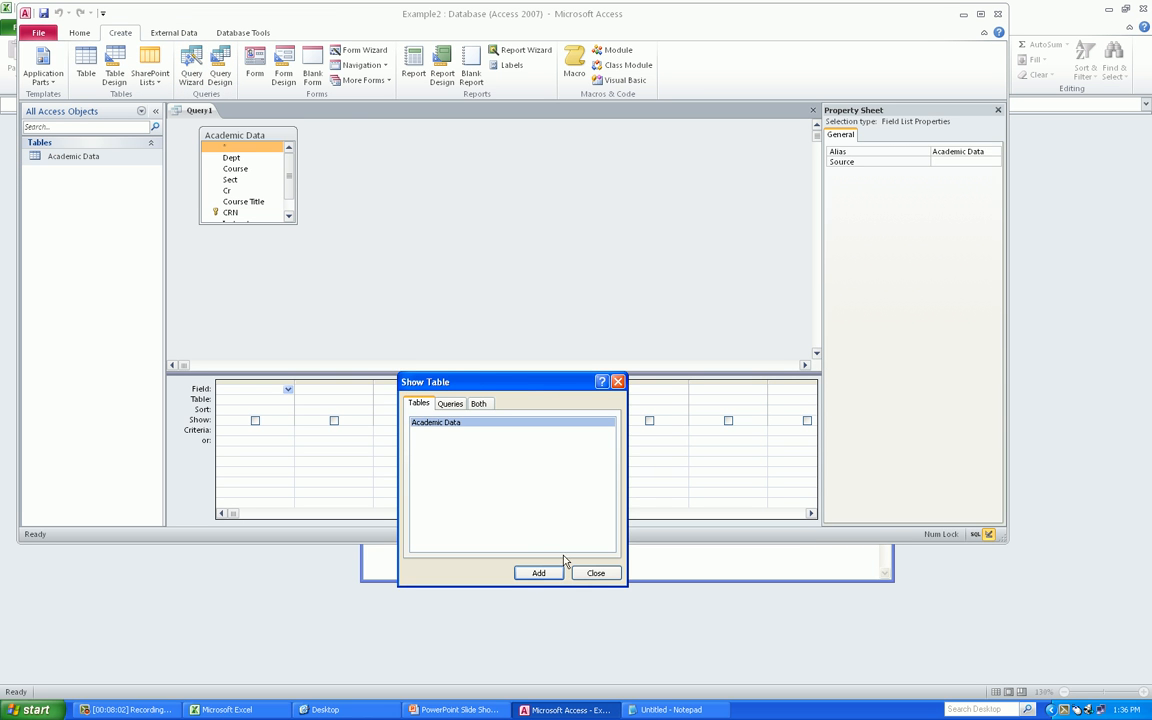
- Close the Show Table dialog and add the Dept, Course and Sect fields to the query's first three columns
{"action": "left_click", "coordinate": [595, 574]}
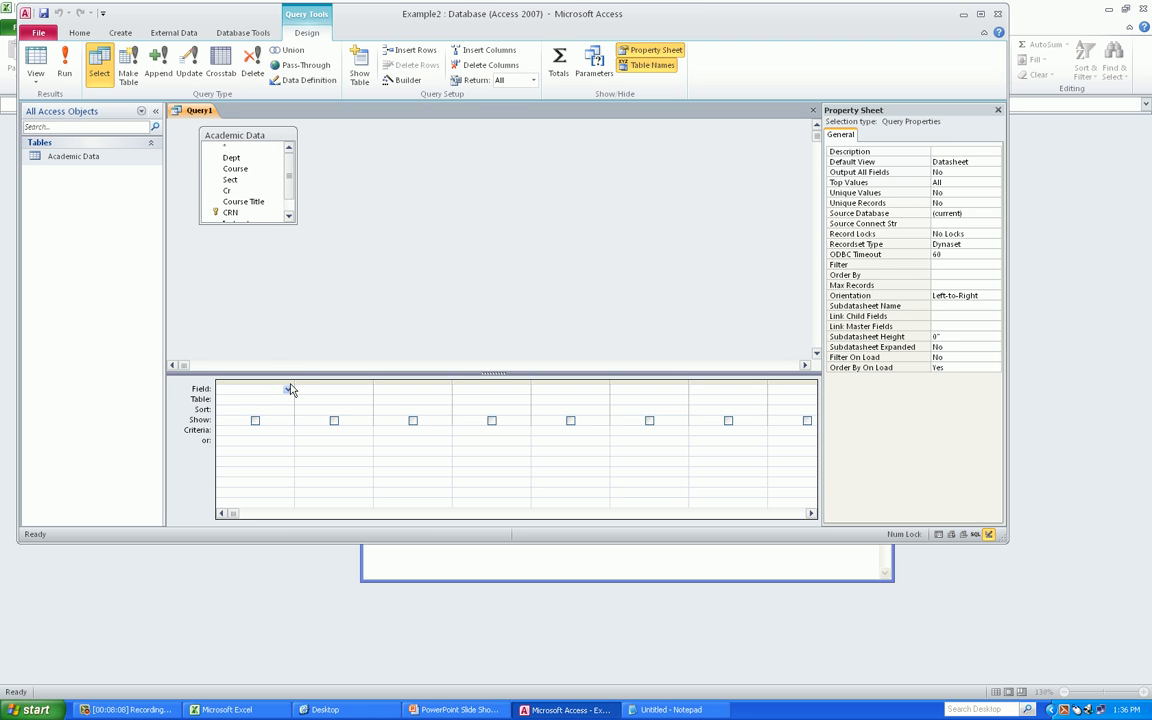
{"action": "left_click", "coordinate": [288, 389]}
{"action": "left_click", "coordinate": [288, 389]}
{"action": "scroll", "coordinate": [293, 203], "scroll_direction": "down", "scroll_amount": 1}
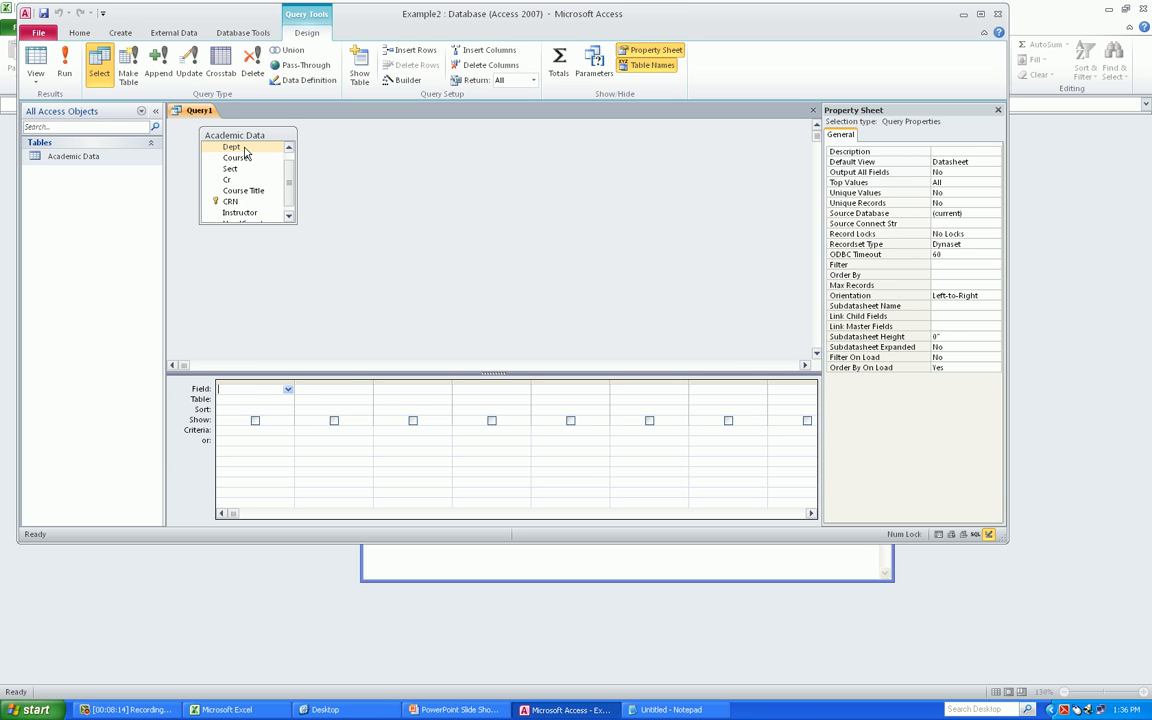
{"action": "left_click_drag", "start_coordinate": [245, 151], "coordinate": [340, 400]}
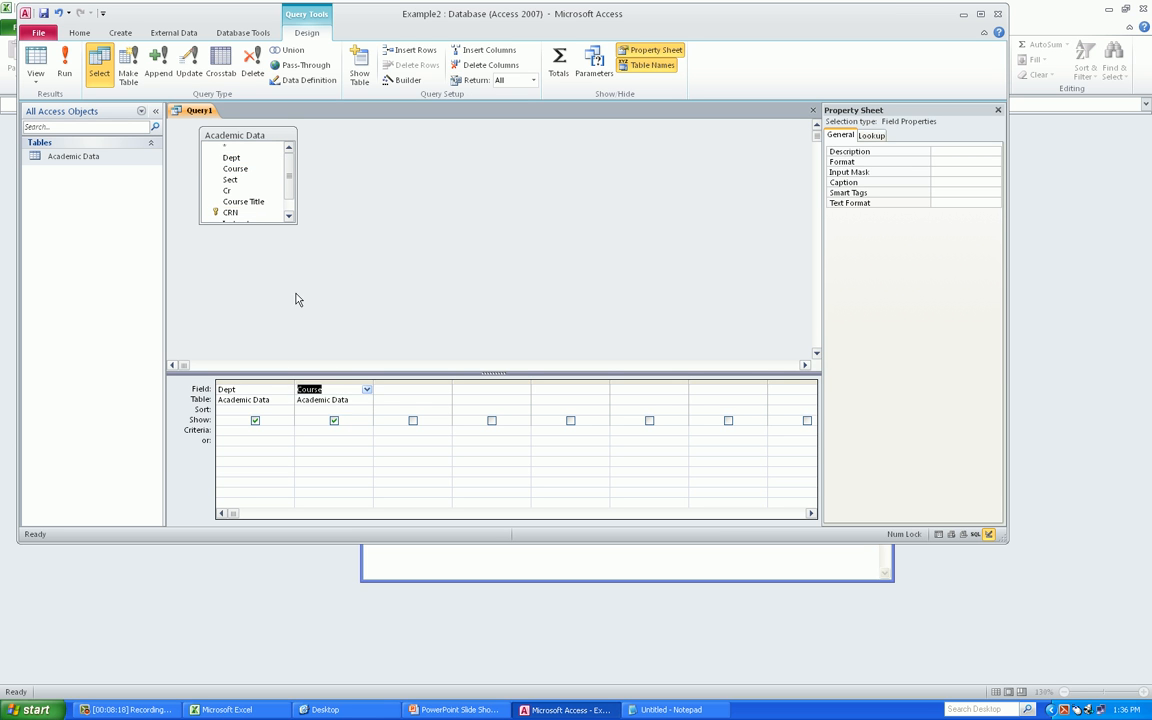
{"action": "left_click_drag", "start_coordinate": [257, 180], "coordinate": [445, 391]}
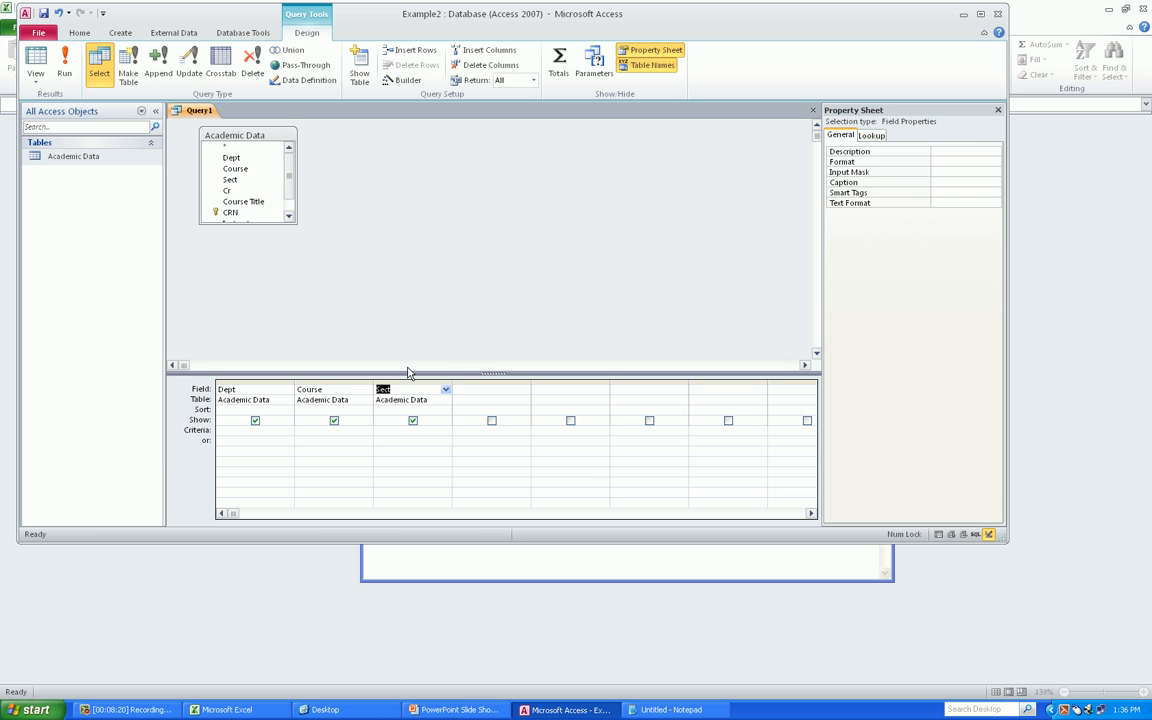
- Add the Cr field to the query grid and insert the Instructor field directly after Sect
{"action": "scroll", "coordinate": [291, 194], "scroll_direction": "down", "scroll_amount": 1}
{"action": "left_click_drag", "start_coordinate": [228, 178], "coordinate": [545, 393]}
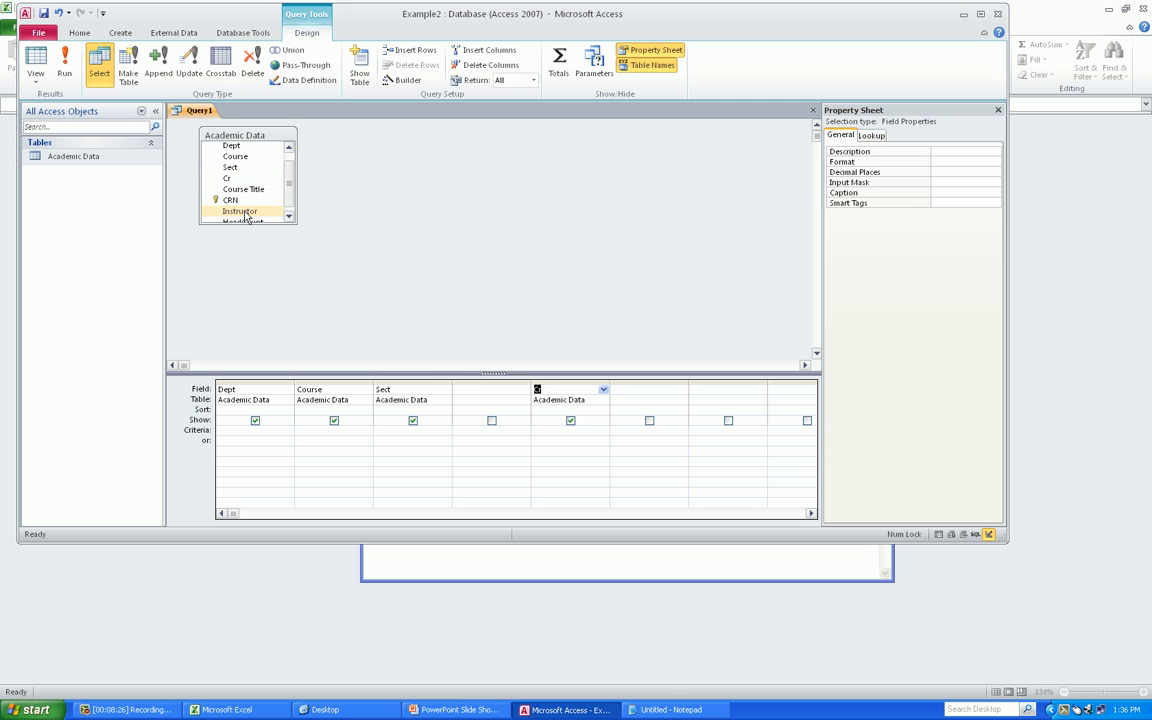
{"action": "left_click_drag", "start_coordinate": [246, 215], "coordinate": [483, 398]}
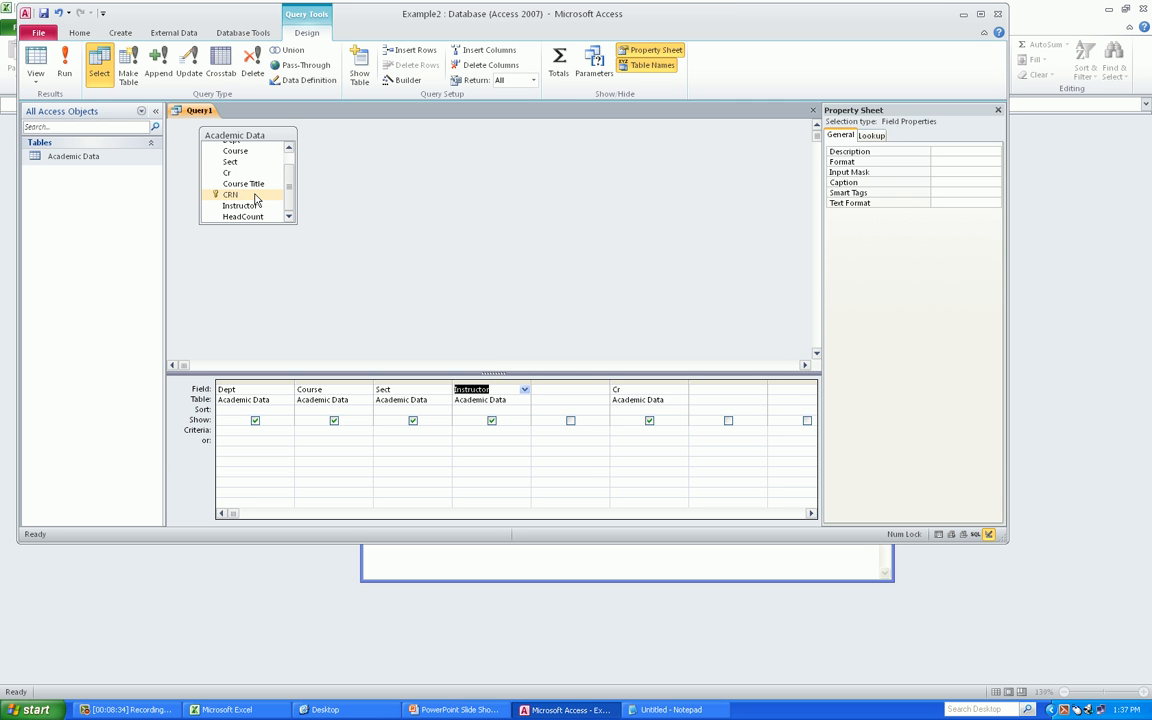
- Delete the empty column between Instructor and Cr in the query grid
{"action": "left_click", "coordinate": [561, 382]}
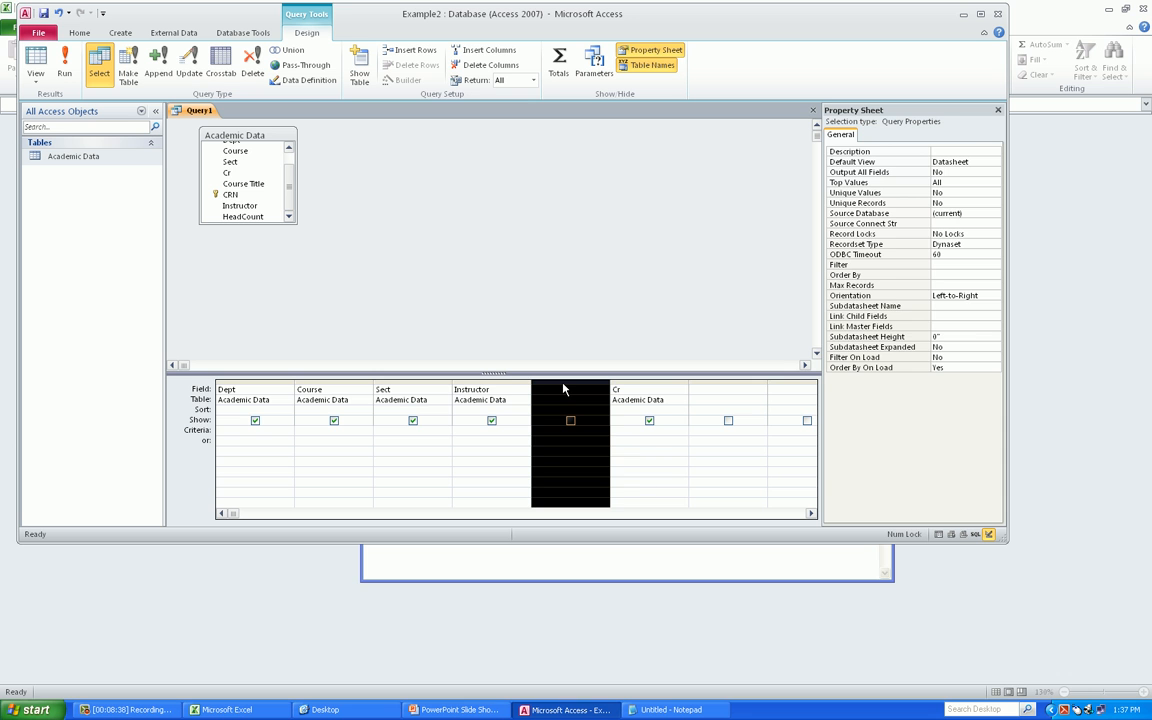
{"action": "left_click", "coordinate": [512, 389]}
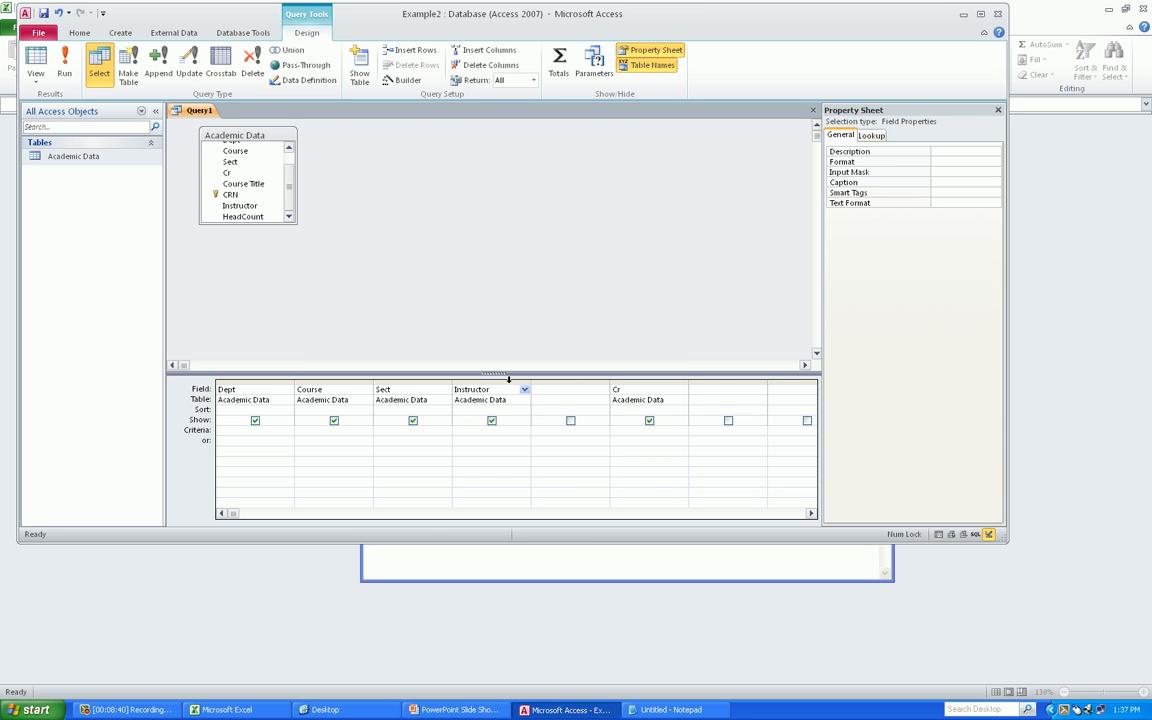
{"action": "left_click", "coordinate": [508, 379]}
{"action": "left_click", "coordinate": [570, 382]}
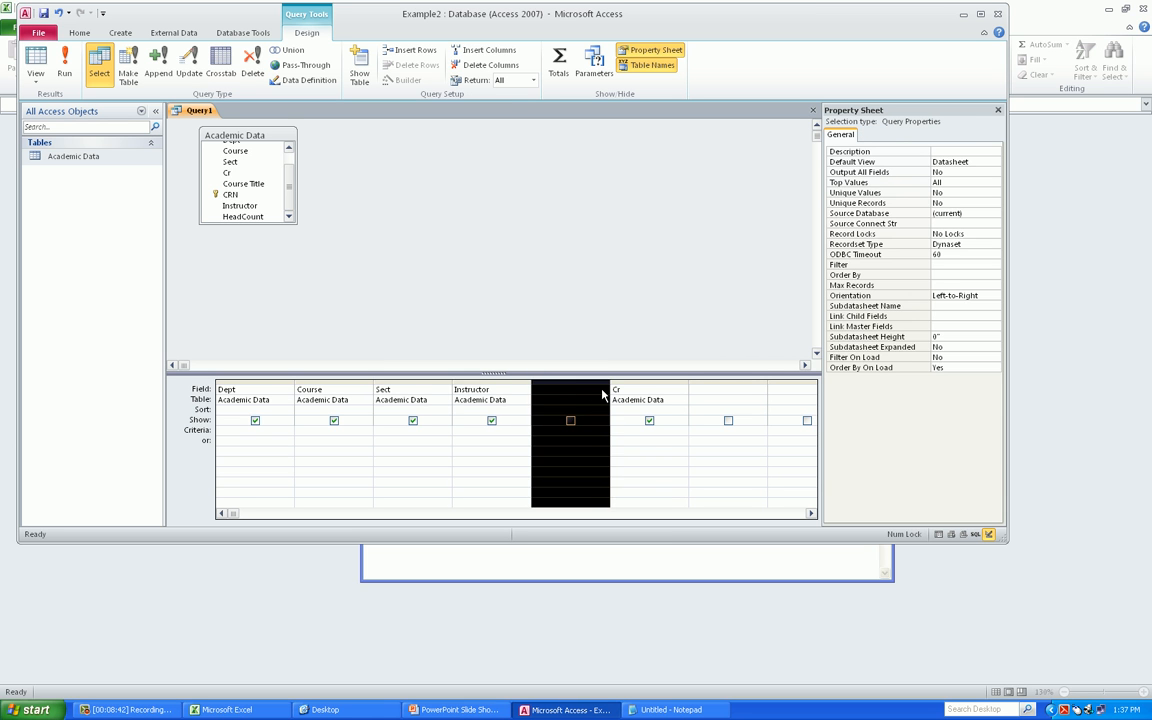
{"action": "left_click", "coordinate": [616, 390]}
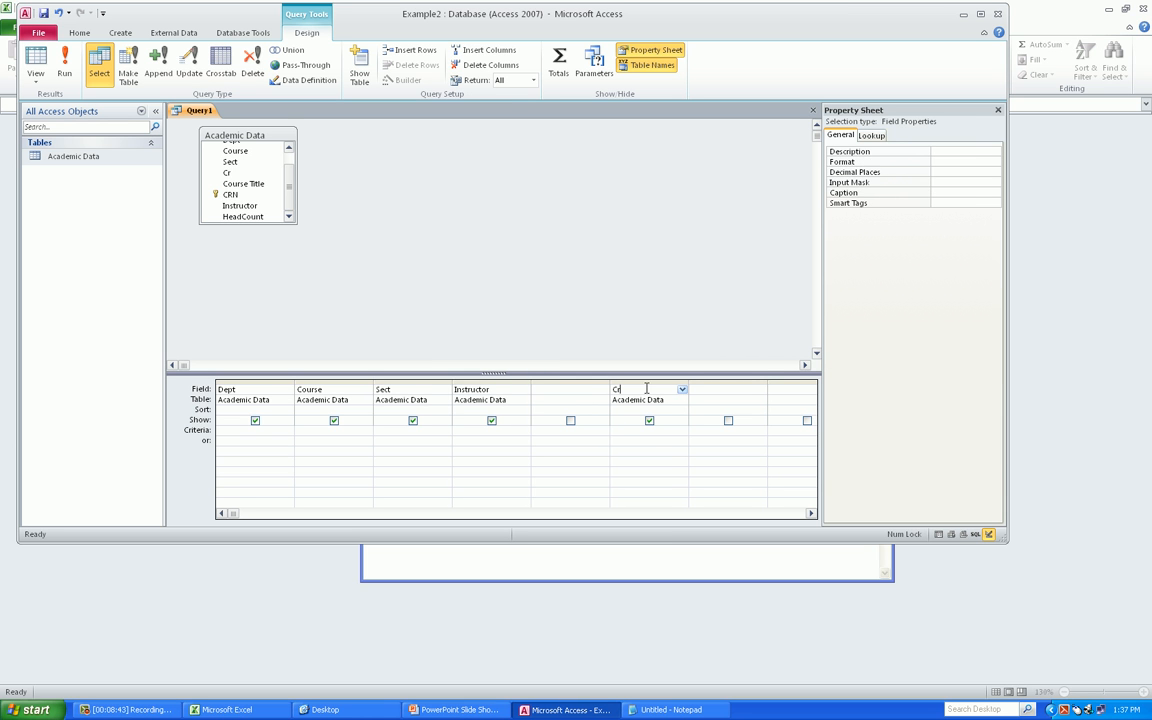
{"action": "left_click", "coordinate": [597, 381]}
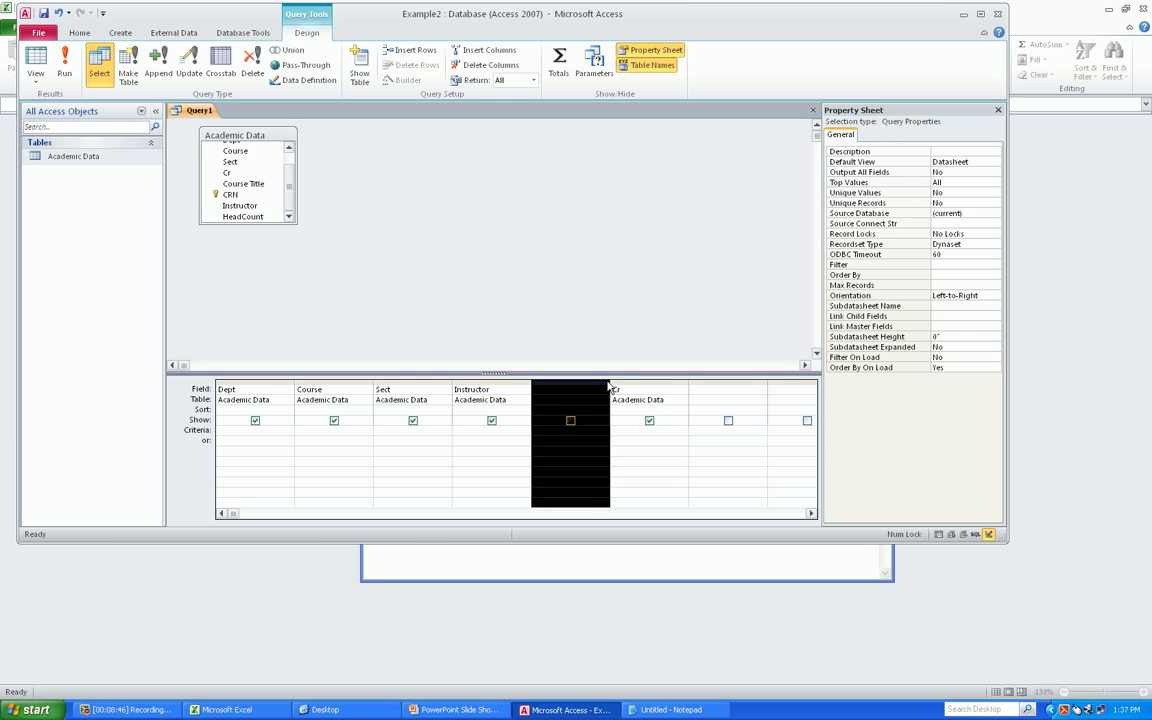
{"action": "right_click", "coordinate": [607, 386]}
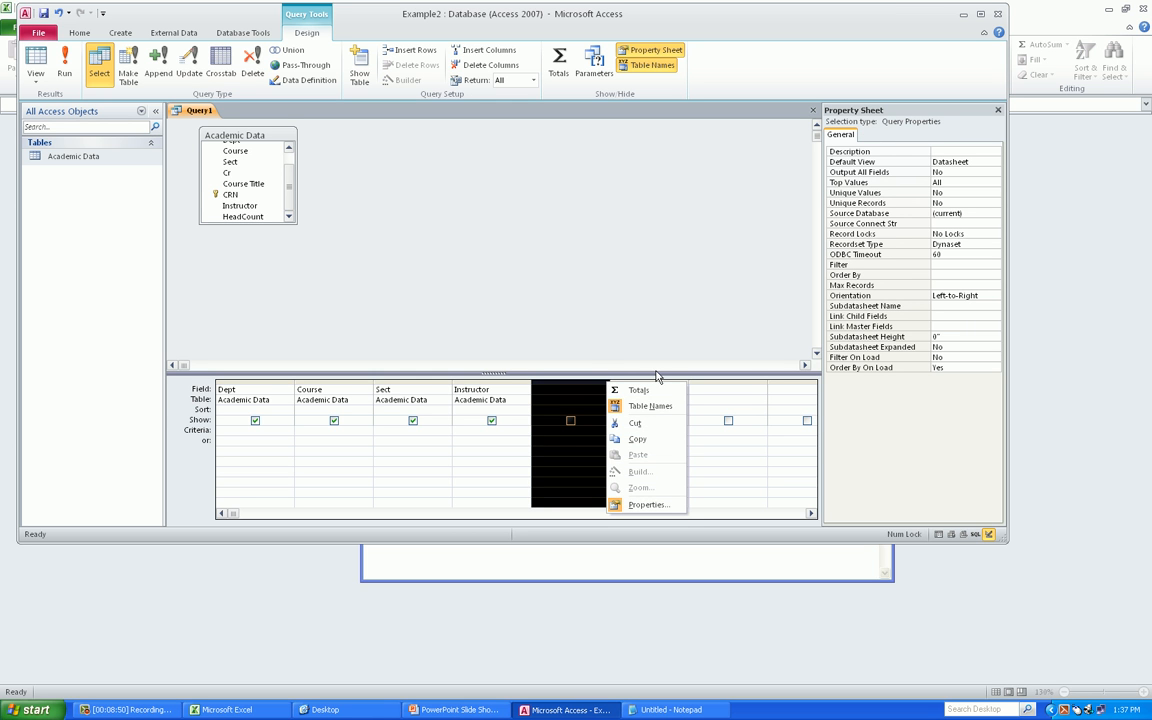
{"action": "left_click_drag", "start_coordinate": [589, 388], "coordinate": [587, 384]}
{"action": "key", "text": "Delete"}
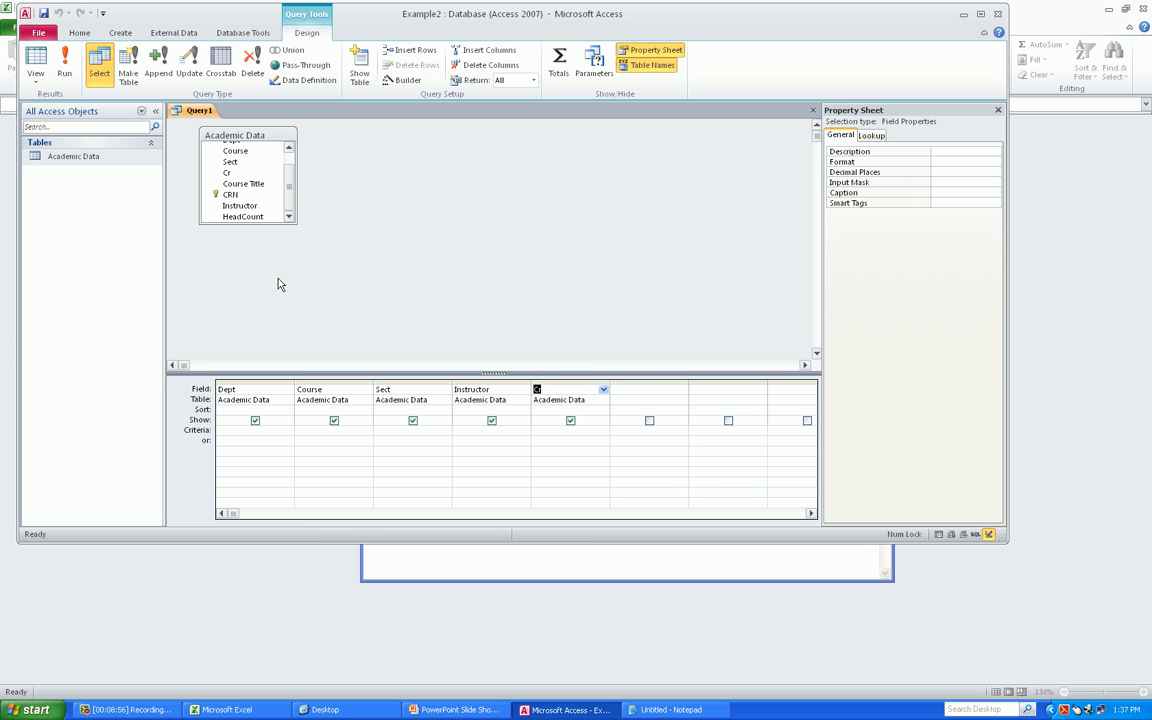
- Preview the query's records in datasheet view, and set the Dept, Course and Sect fields to sort ascending in the design
{"action": "left_click", "coordinate": [36, 63]}
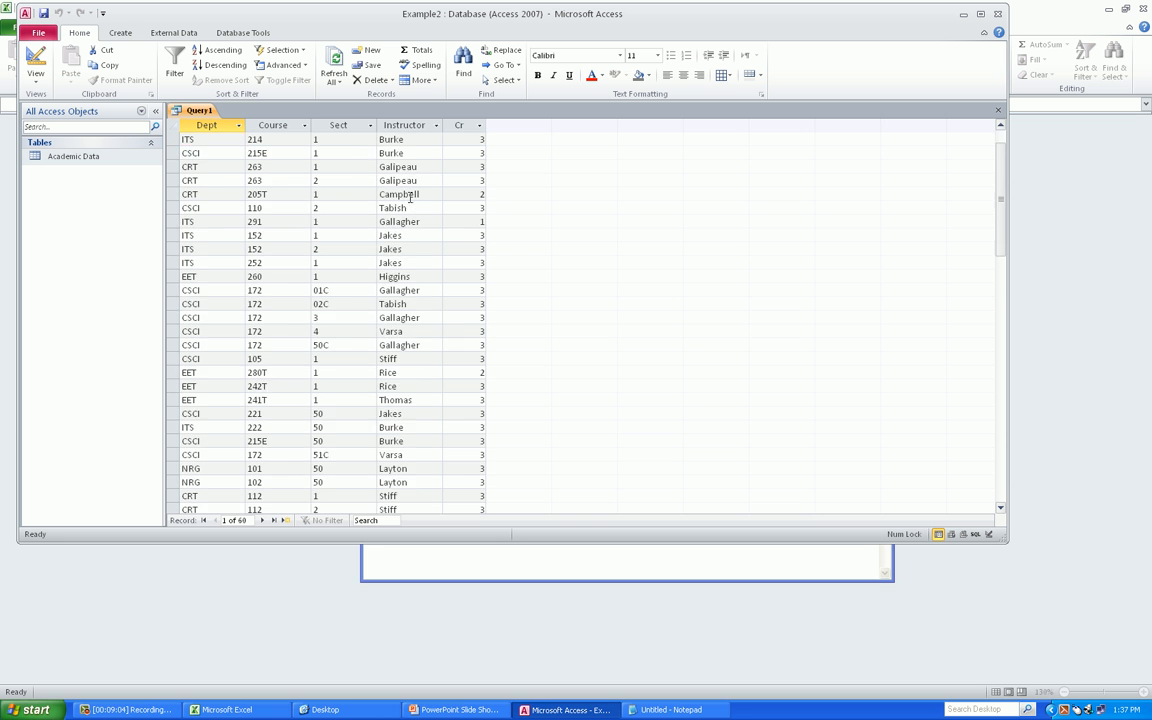
{"action": "scroll", "coordinate": [380, 215], "scroll_direction": "down", "scroll_amount": 3}
{"action": "scroll", "coordinate": [409, 197], "scroll_direction": "up", "scroll_amount": 3}
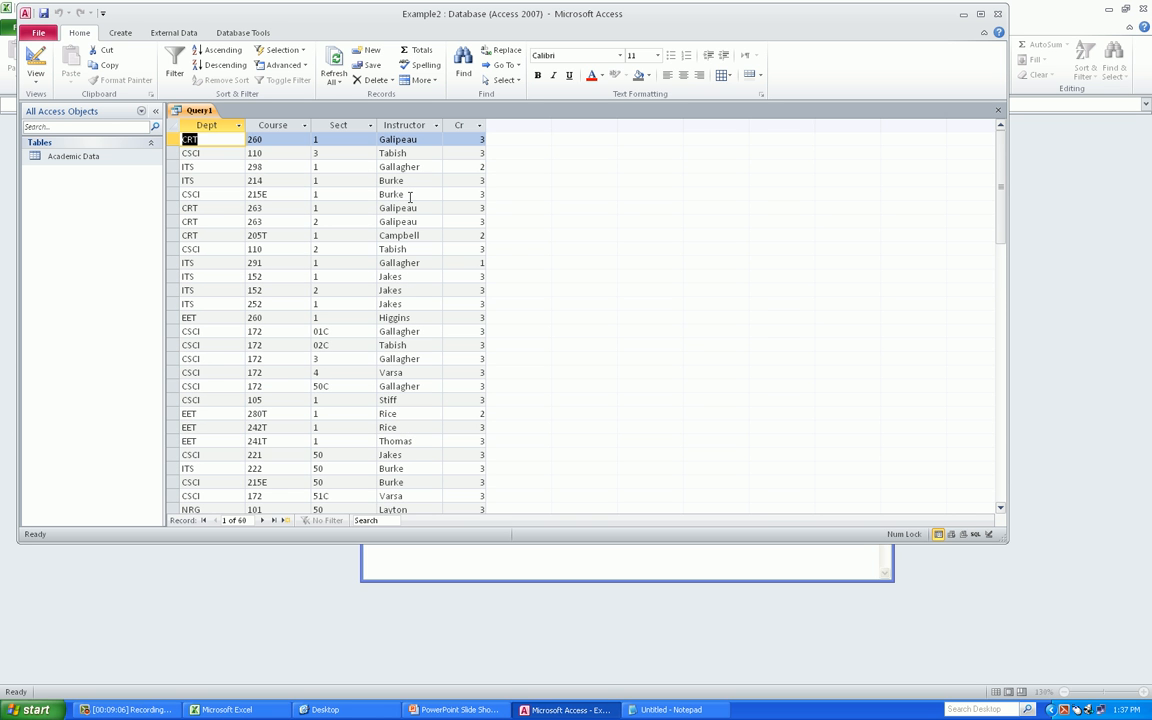
{"action": "left_click", "coordinate": [36, 56]}
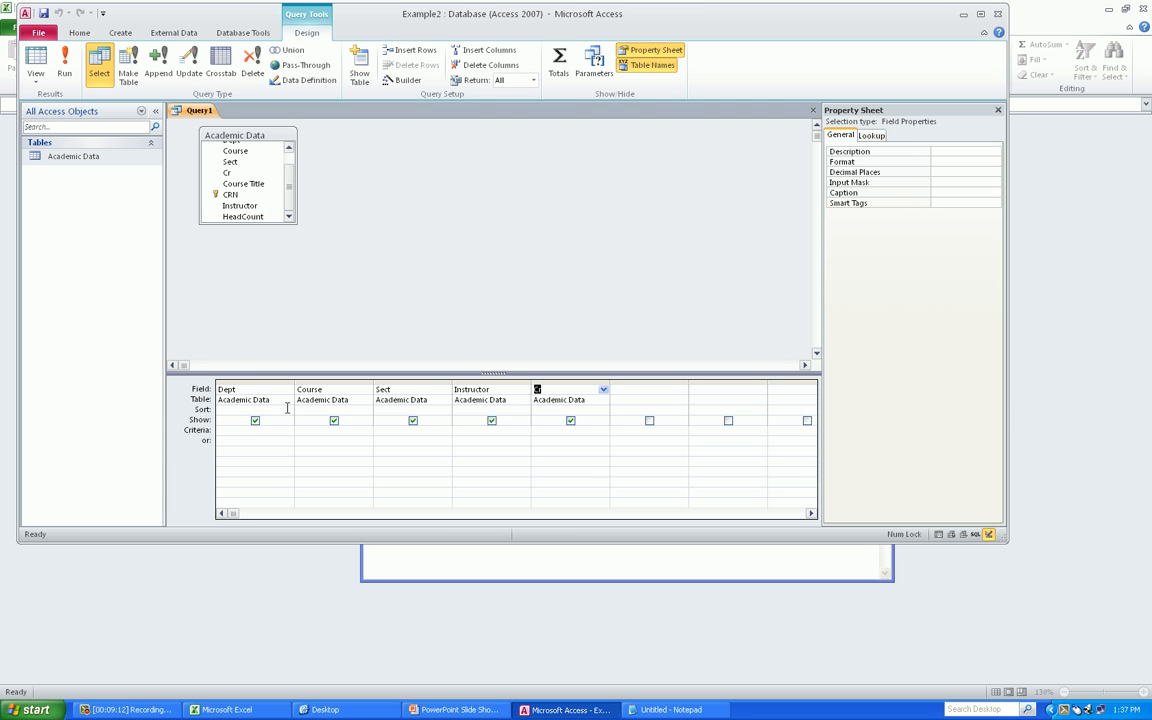
{"action": "left_click", "coordinate": [287, 409]}
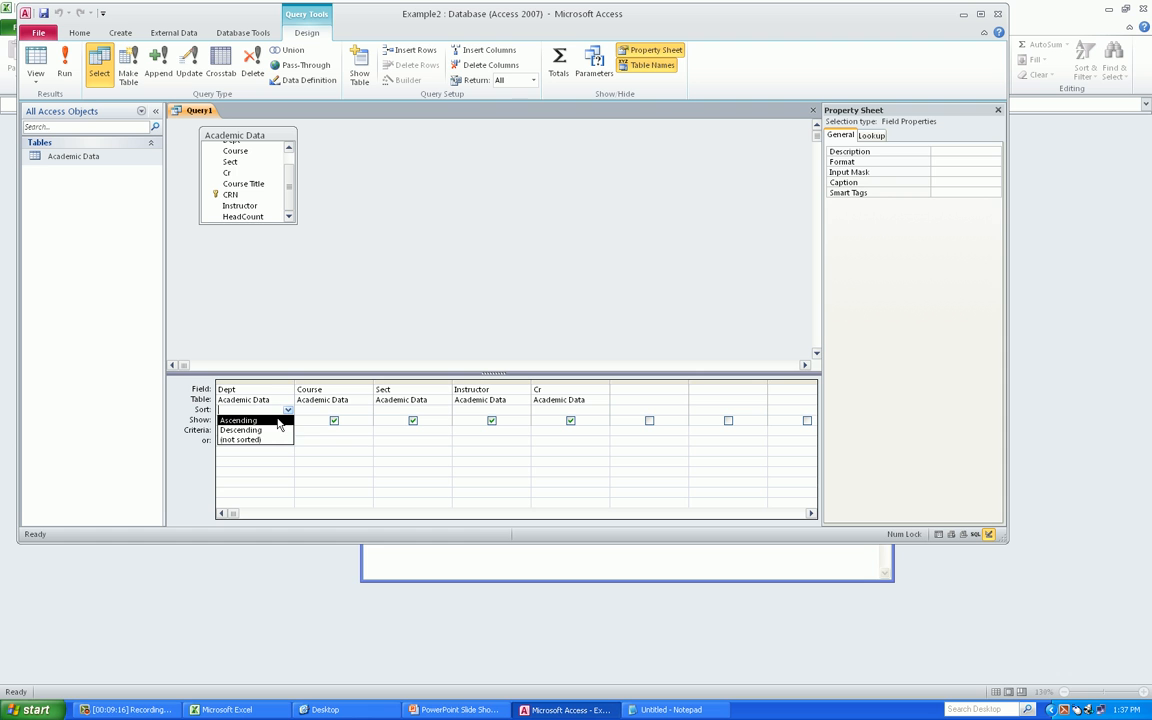
{"action": "left_click", "coordinate": [279, 421]}
{"action": "left_click", "coordinate": [366, 411]}
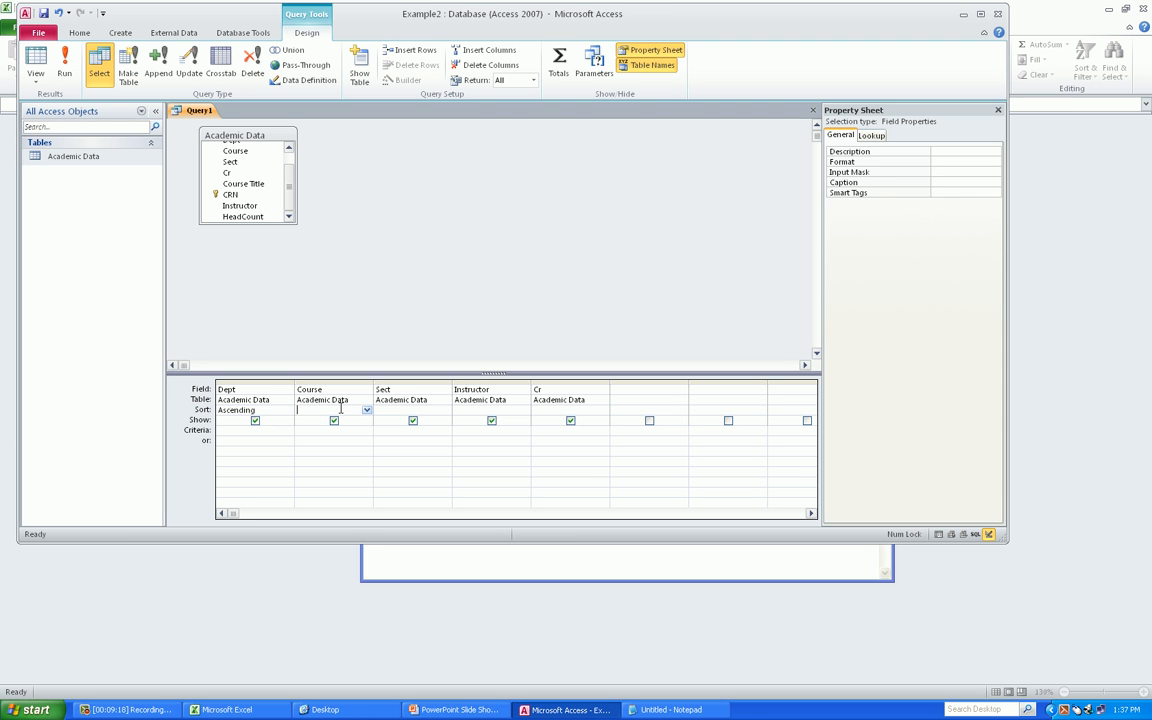
{"action": "left_click", "coordinate": [368, 411]}
{"action": "left_click", "coordinate": [330, 421]}
{"action": "left_click", "coordinate": [410, 401]}
{"action": "left_click", "coordinate": [444, 410]}
{"action": "left_click", "coordinate": [445, 410]}
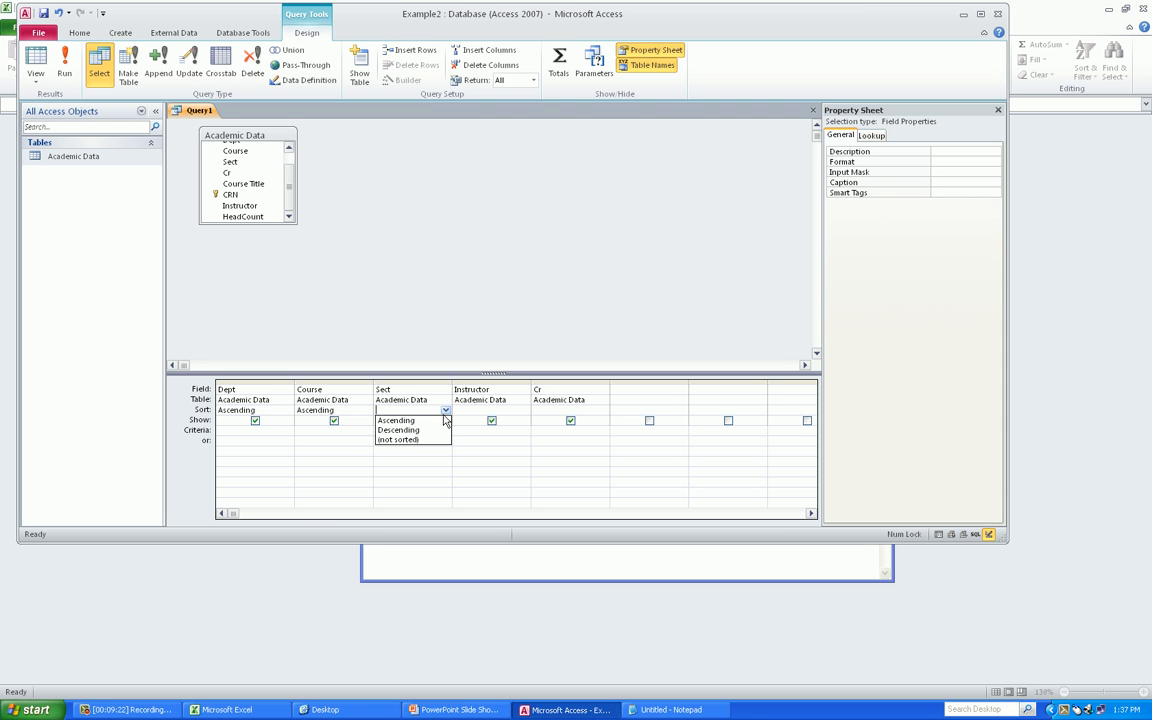
{"action": "left_click", "coordinate": [438, 422]}
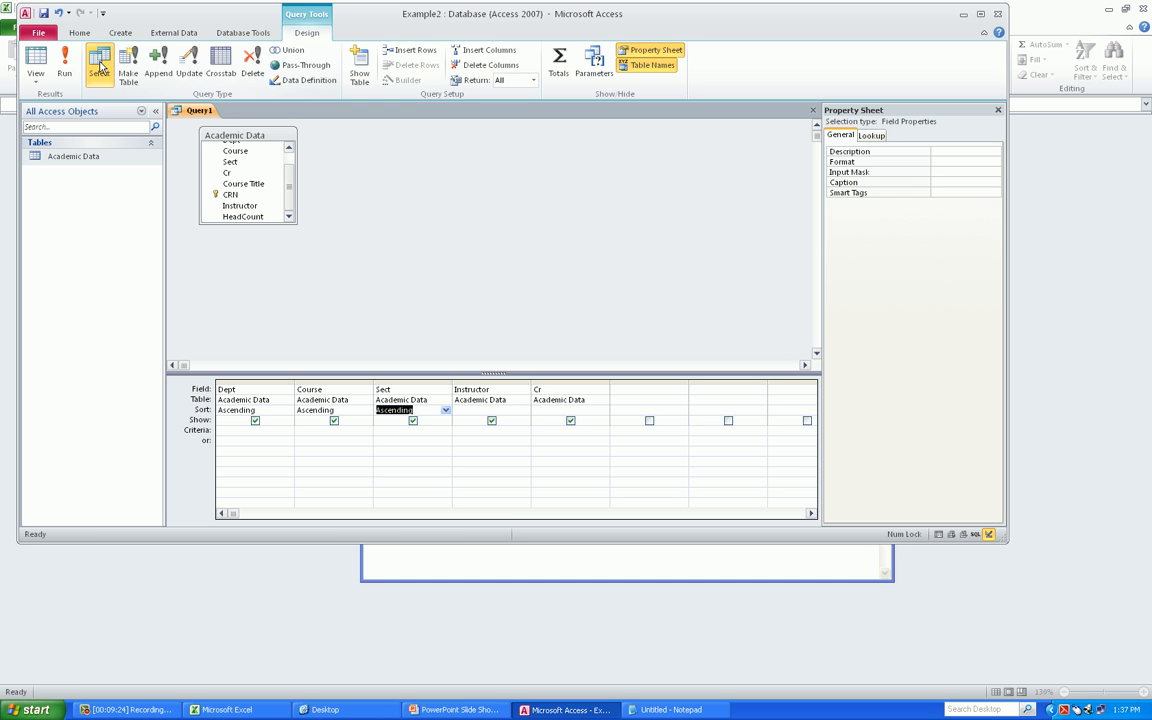
- View the query's datasheet and step through the records to examine the sort order by Dept, Course and Sect
{"action": "left_click", "coordinate": [37, 58]}
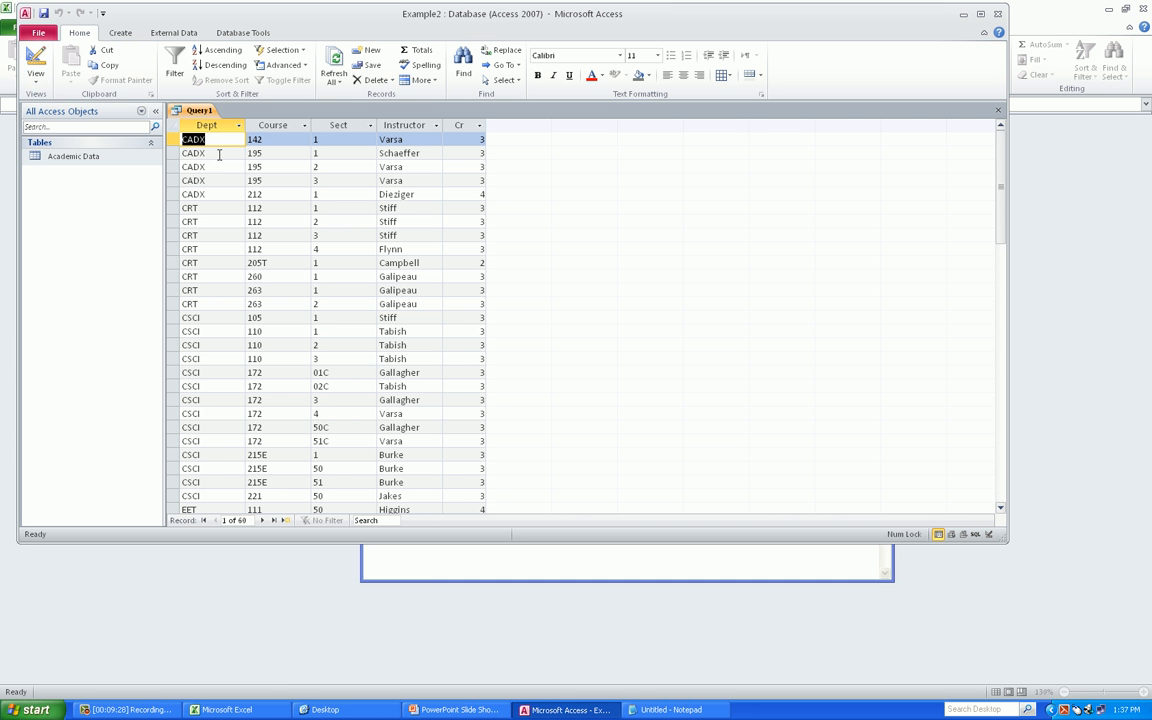
{"action": "key", "text": "Down"}
{"action": "key", "text": "Down"}
{"action": "key", "text": "Down"}
{"action": "key", "text": "Down"}
{"action": "key", "text": "Down"}
{"action": "key", "text": "Down"}
{"action": "key", "text": "Down"}
{"action": "key", "text": "Down"}
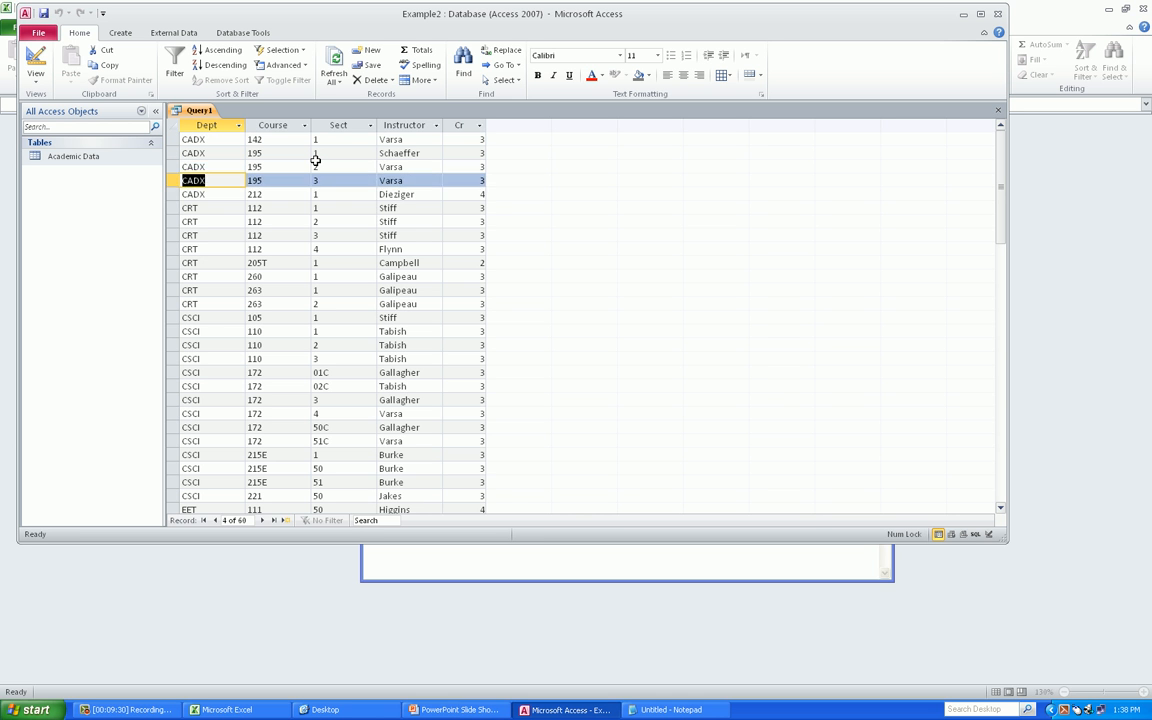
{"action": "key", "text": "Down"}
{"action": "key", "text": "Down"}
{"action": "key", "text": "Down"}
{"action": "key", "text": "Down"}
{"action": "key", "text": "Down"}
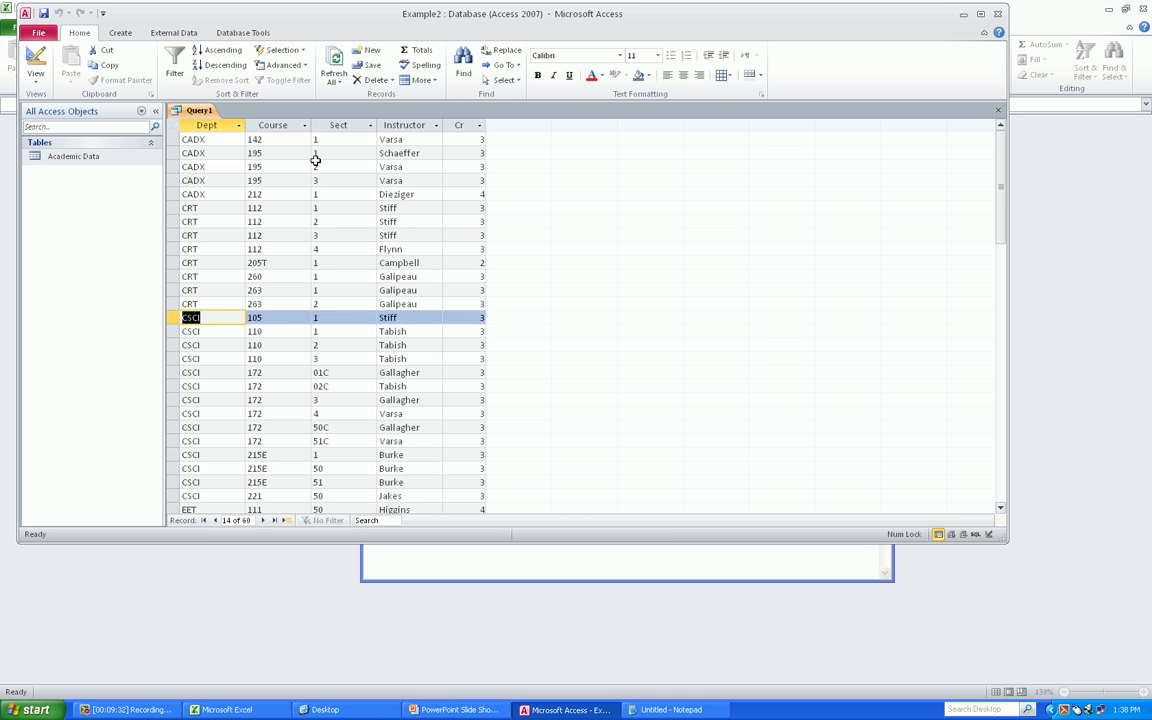
{"action": "key", "text": "Up"}
{"action": "key", "text": "Up"}
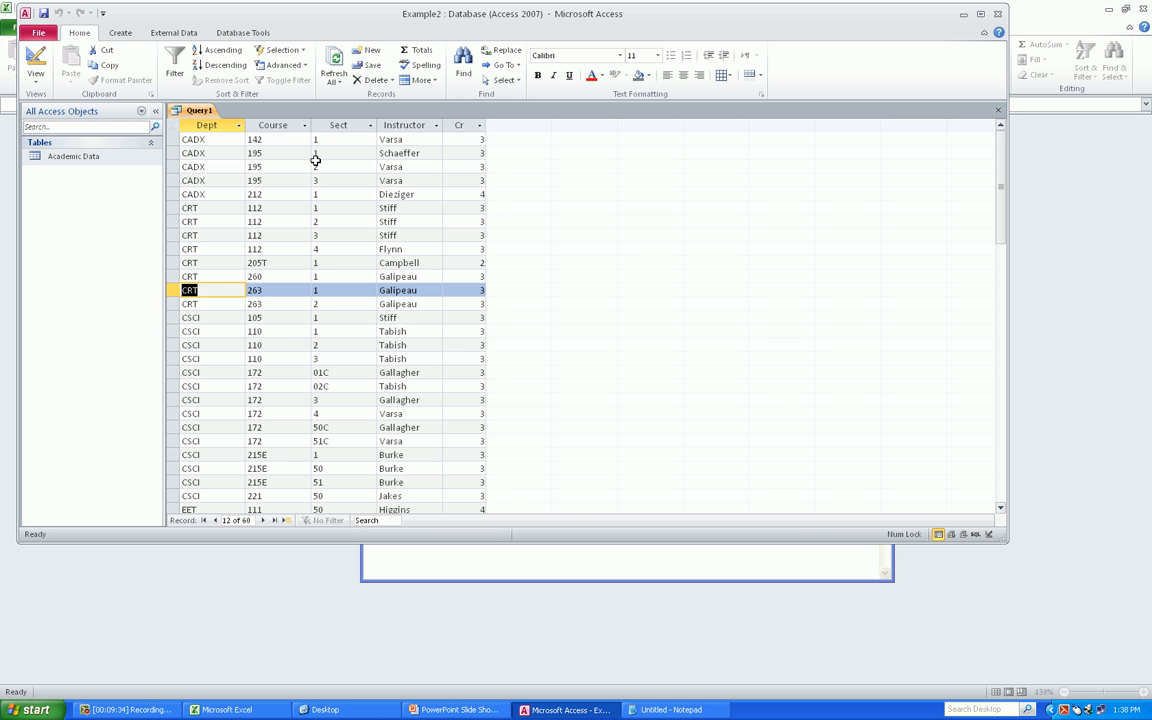
{"action": "key", "text": "Right"}
{"action": "key", "text": "Up"}
{"action": "key", "text": "Up"}
{"action": "key", "text": "Up"}
{"action": "key", "text": "Up"}
{"action": "key", "text": "Up"}
{"action": "key", "text": "Up"}
{"action": "key", "text": "Up"}
{"action": "key", "text": "Up"}
{"action": "key", "text": "Up"}
{"action": "key", "text": "Up"}
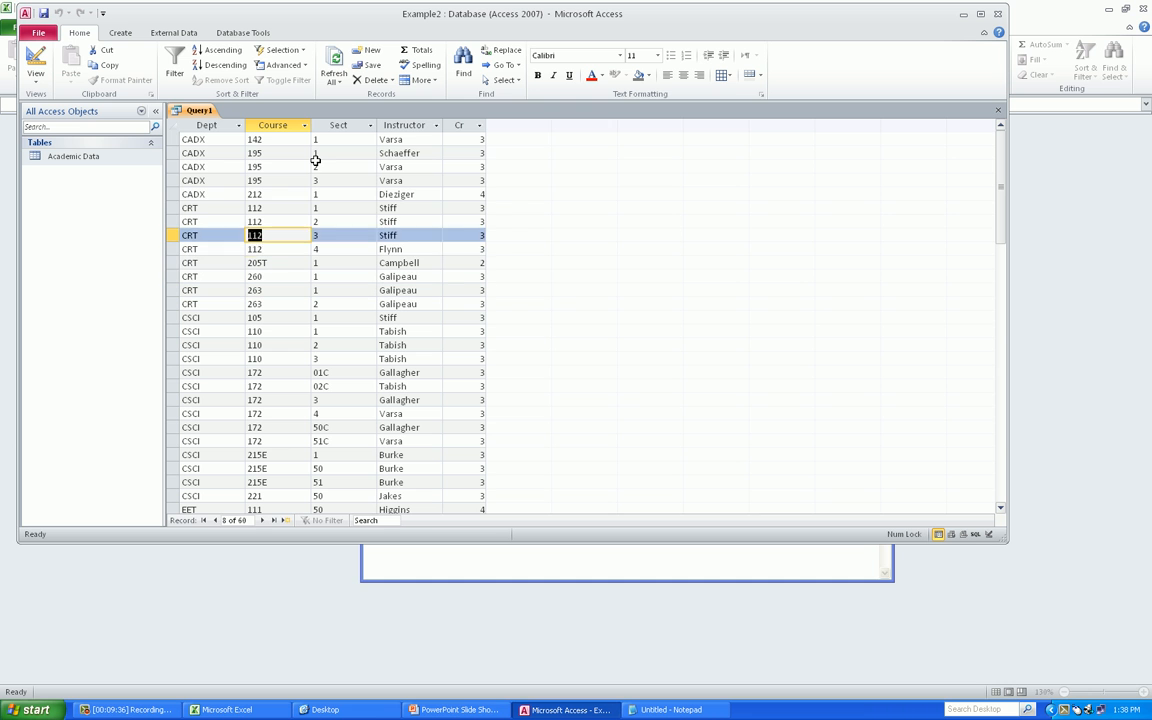
{"action": "key", "text": "Left"}
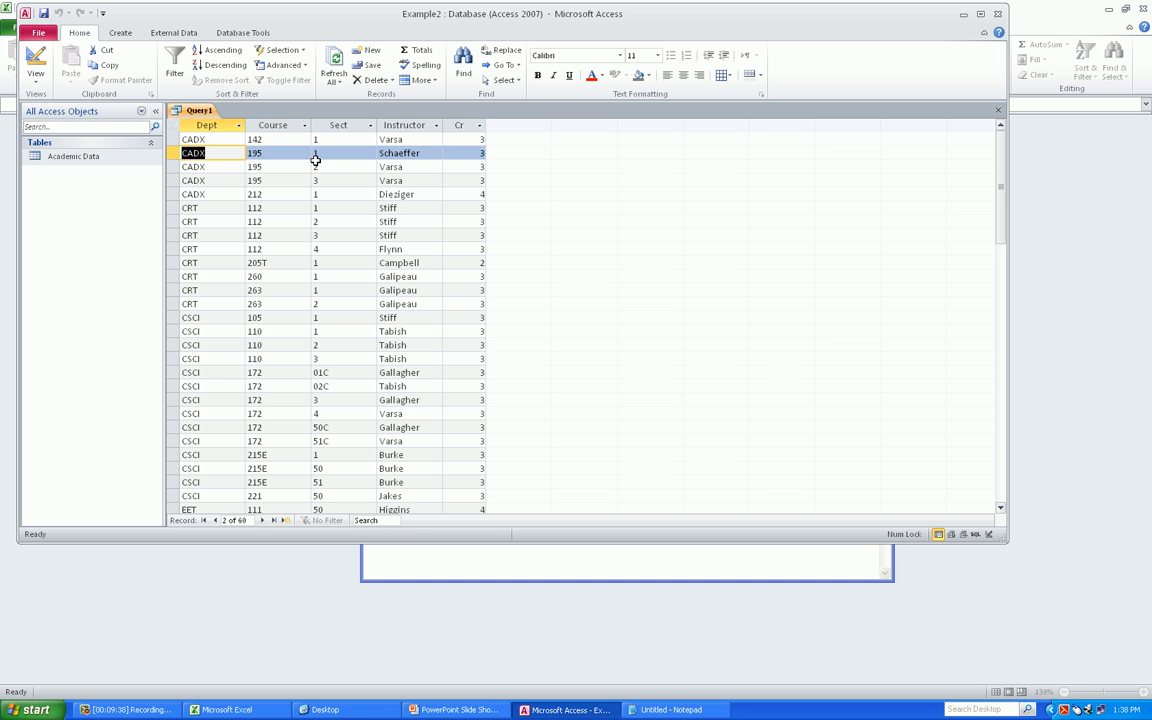
{"action": "key", "text": "Right"}
{"action": "key", "text": "Right"}
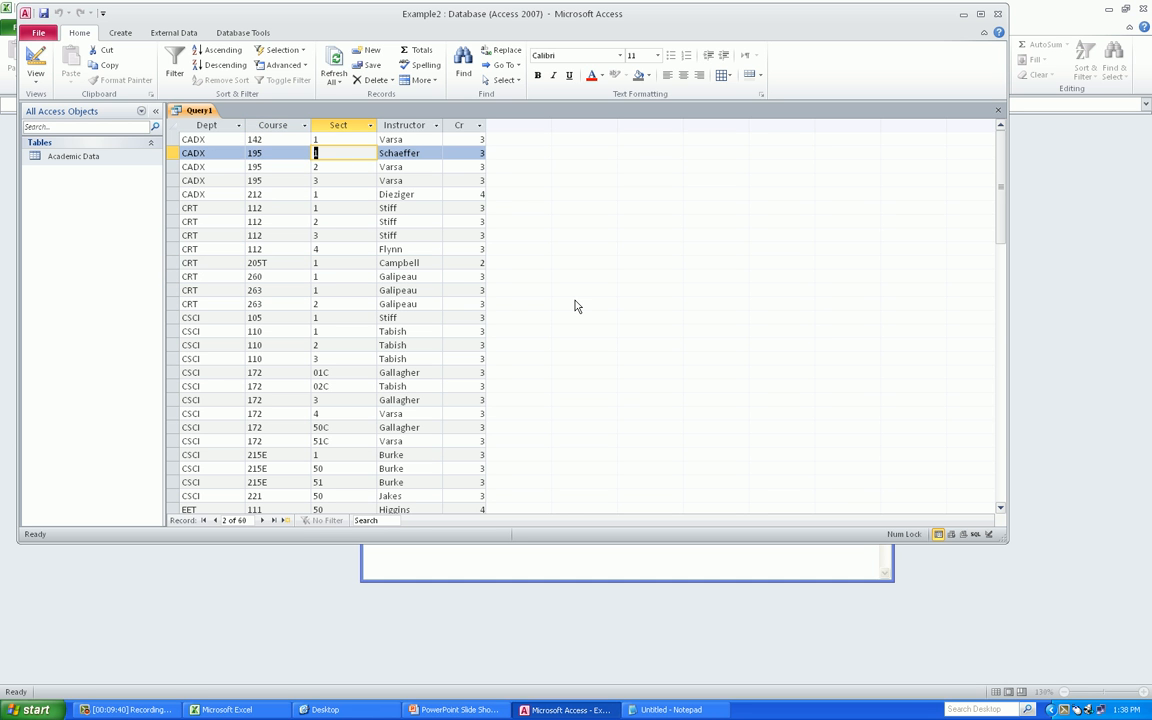
{"action": "key", "text": "Down"}
{"action": "key", "text": "Down"}
{"action": "key", "text": "Left"}
{"action": "key", "text": "Left"}
{"action": "key", "text": "Left"}
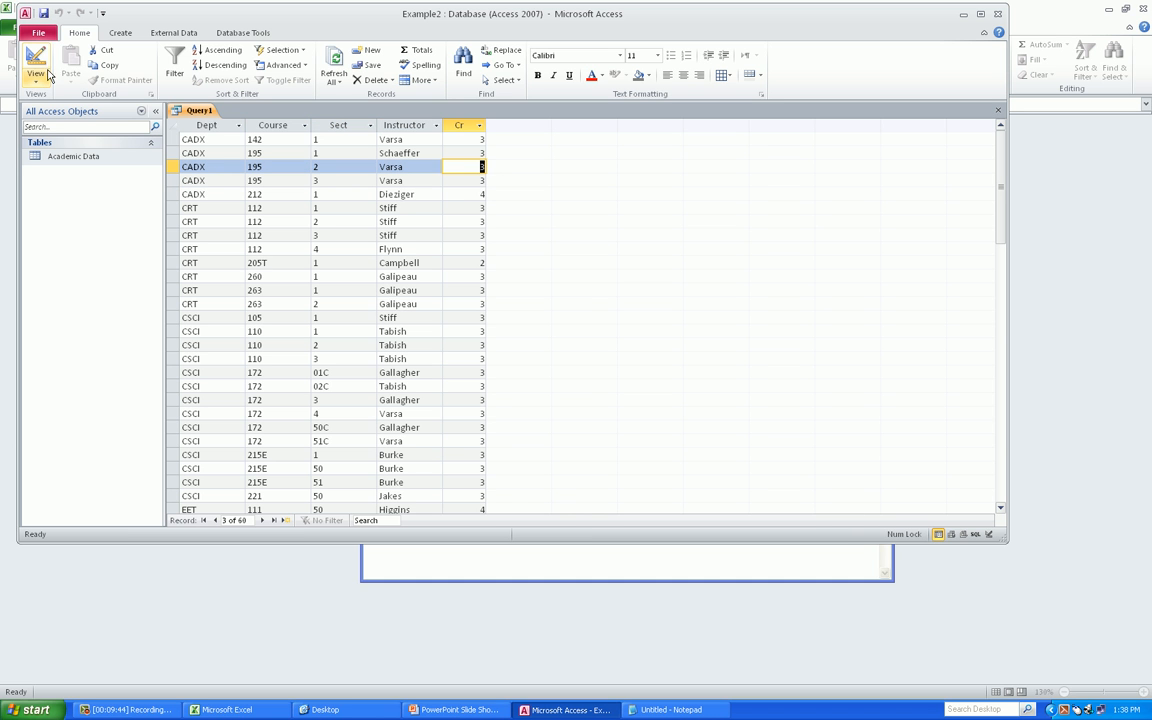
- Save the query as Query1 and return to its design view
{"action": "left_click", "coordinate": [43, 14]}
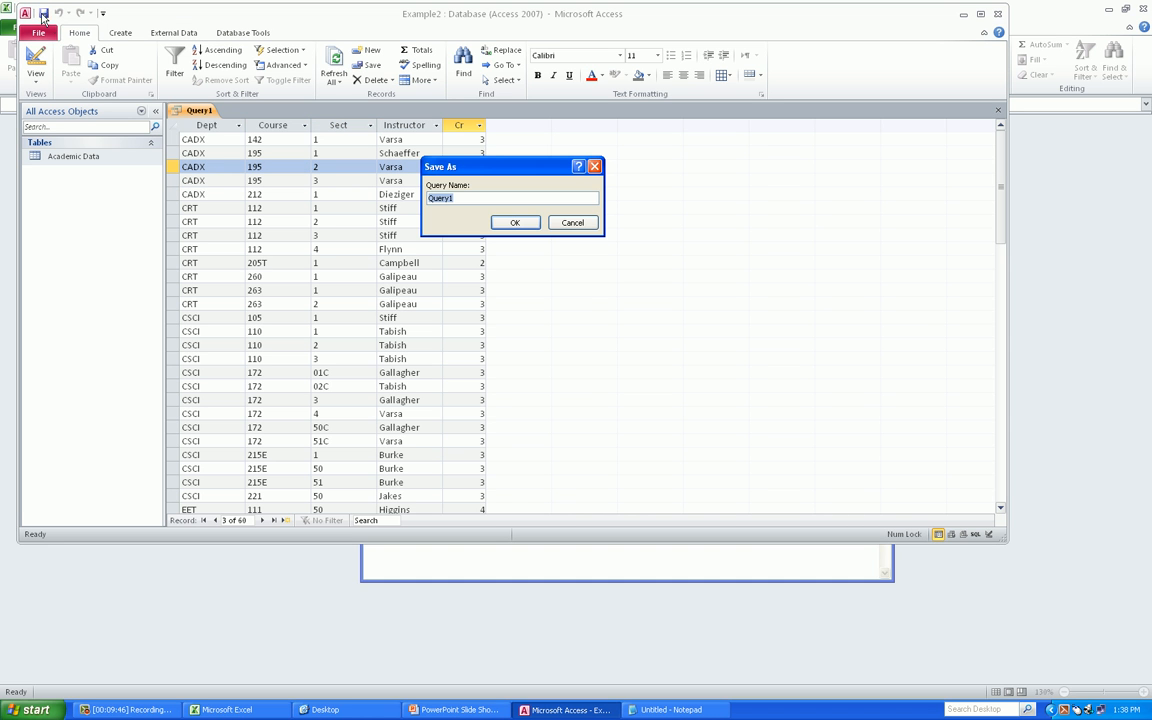
{"action": "left_click", "coordinate": [512, 224]}
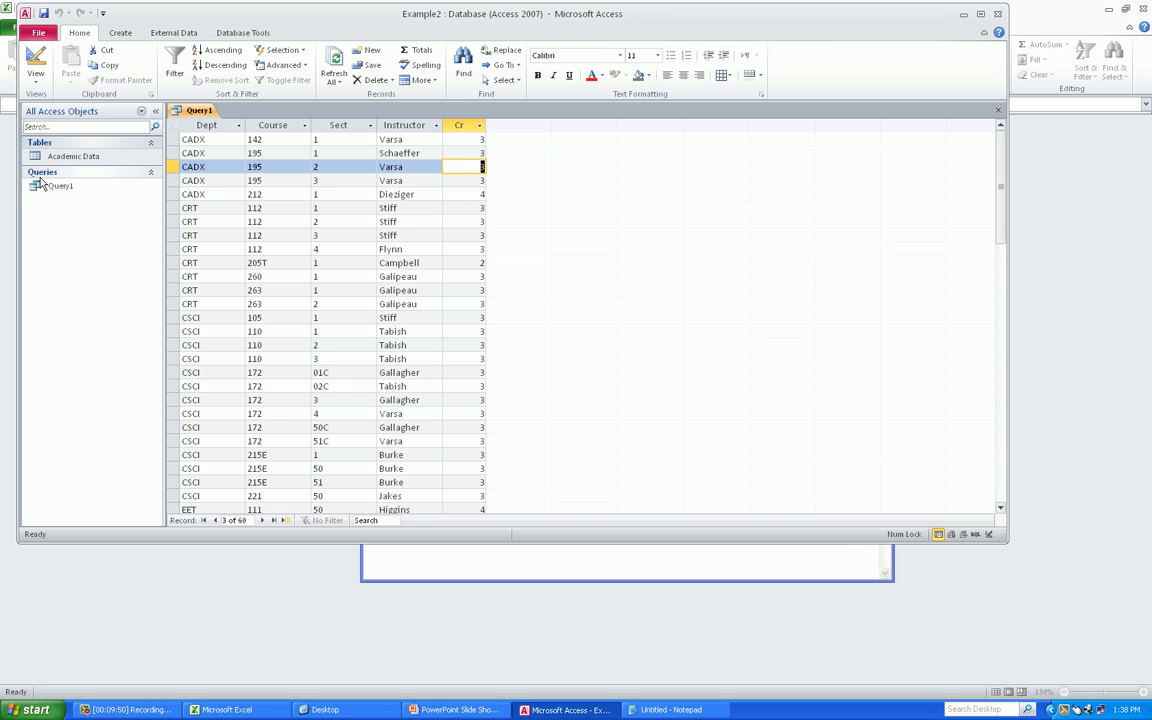
{"action": "left_click", "coordinate": [38, 62]}
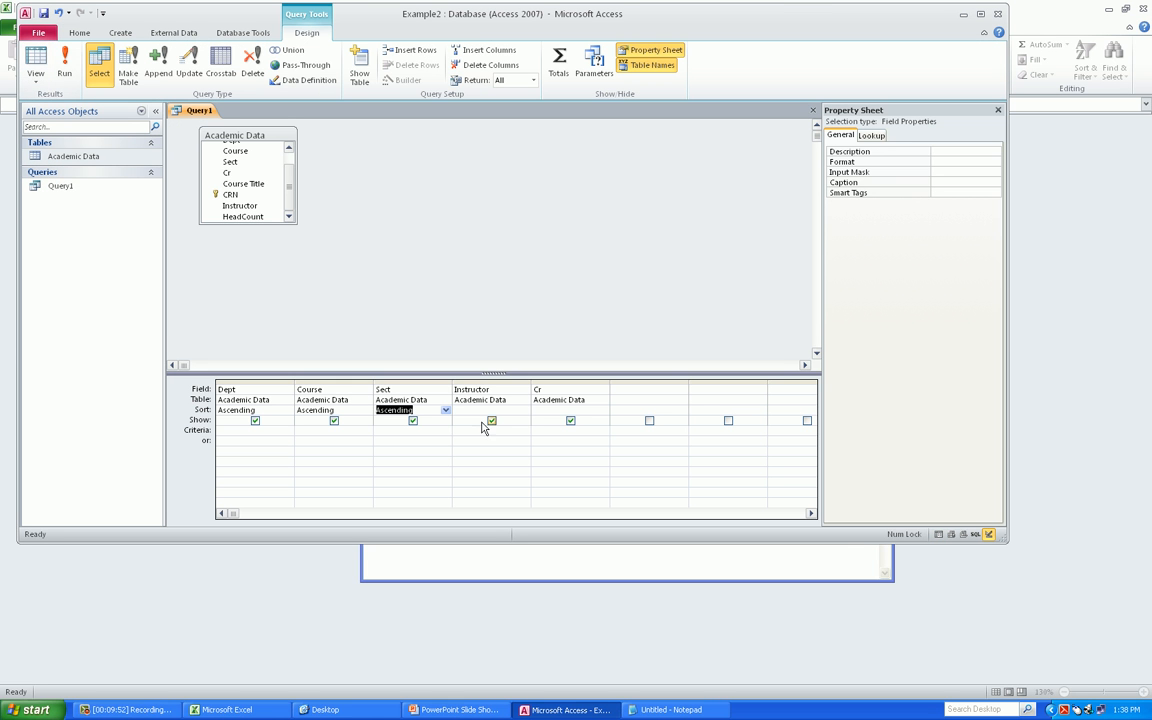
- Consult the SCH and FTE formulas in Notepad, and add the HeadCount field to the query after Cr
{"action": "left_click", "coordinate": [767, 546]}
{"action": "left_click_drag", "start_coordinate": [723, 215], "coordinate": [767, 430]}
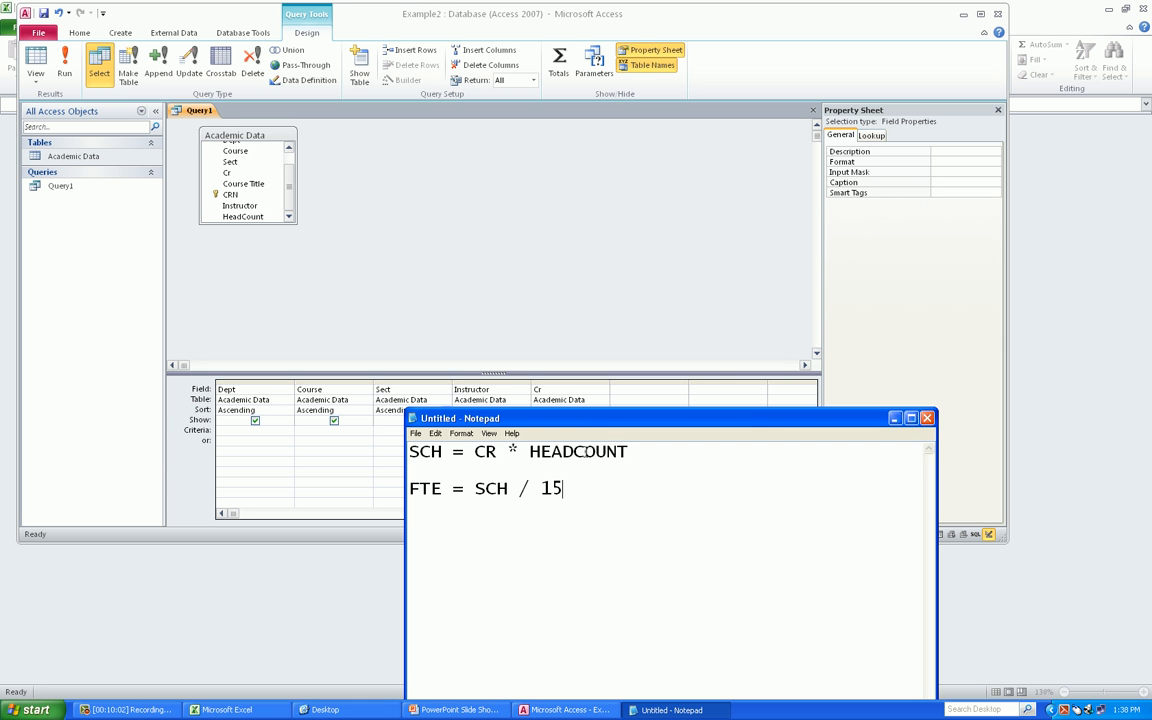
{"action": "left_click_drag", "start_coordinate": [590, 428], "coordinate": [545, 6]}
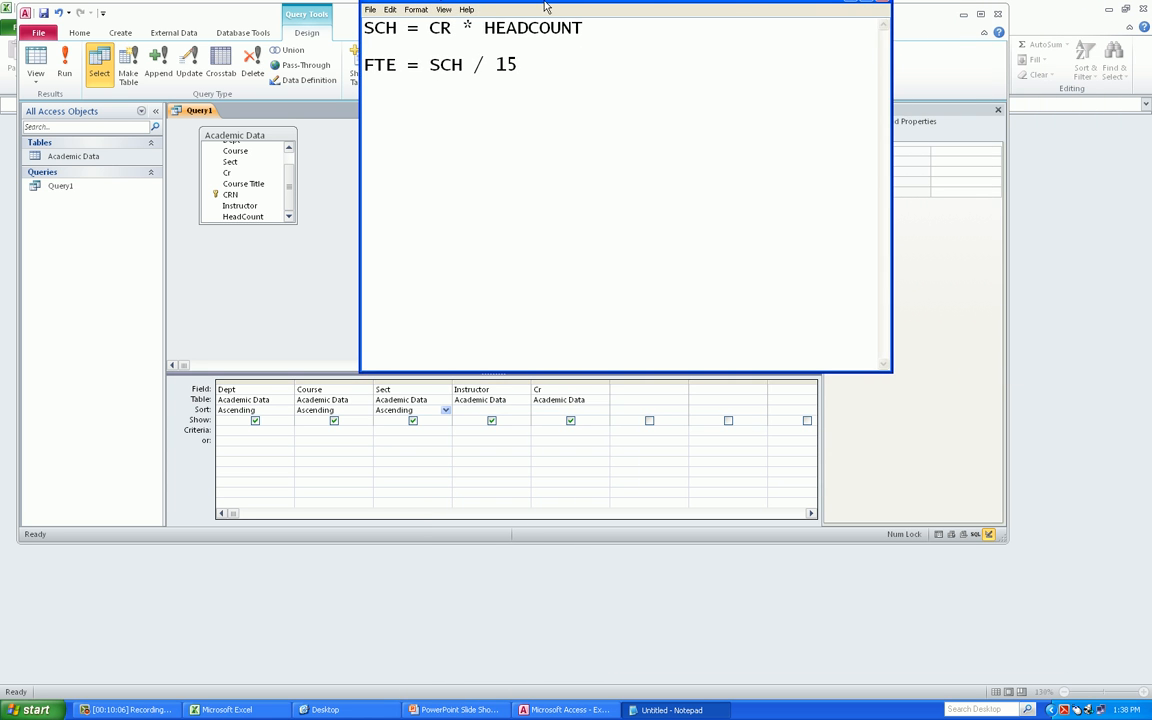
{"action": "left_click", "coordinate": [360, 300]}
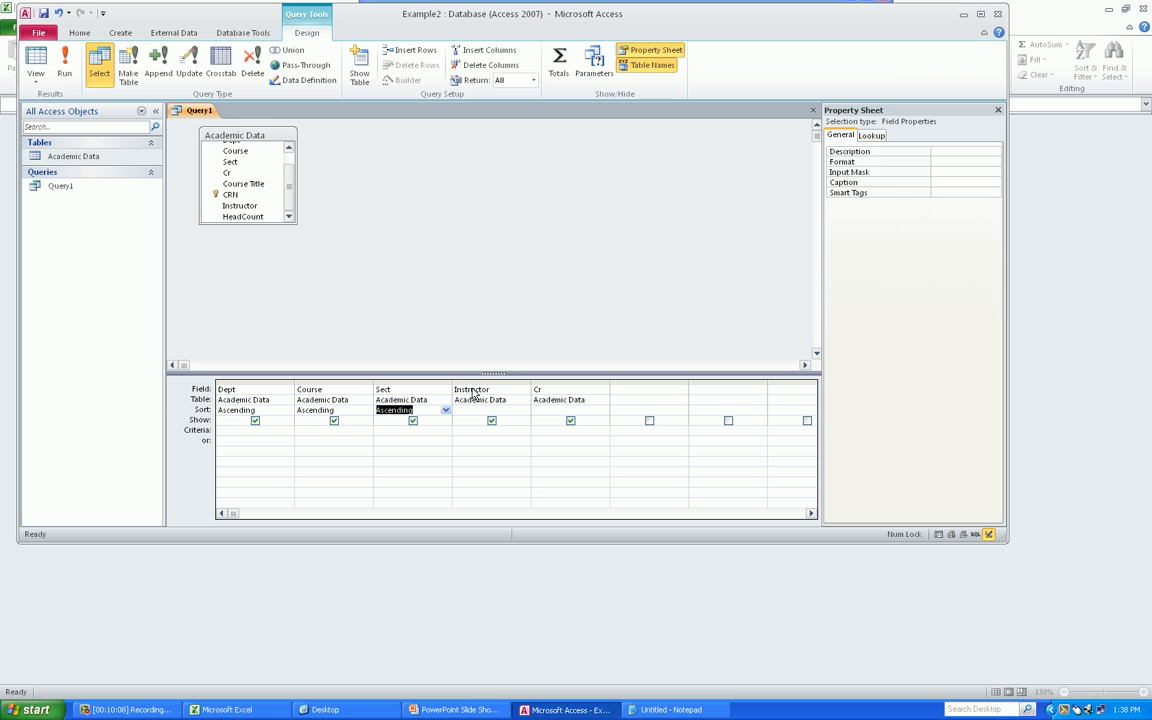
{"action": "left_click_drag", "start_coordinate": [245, 217], "coordinate": [630, 395]}
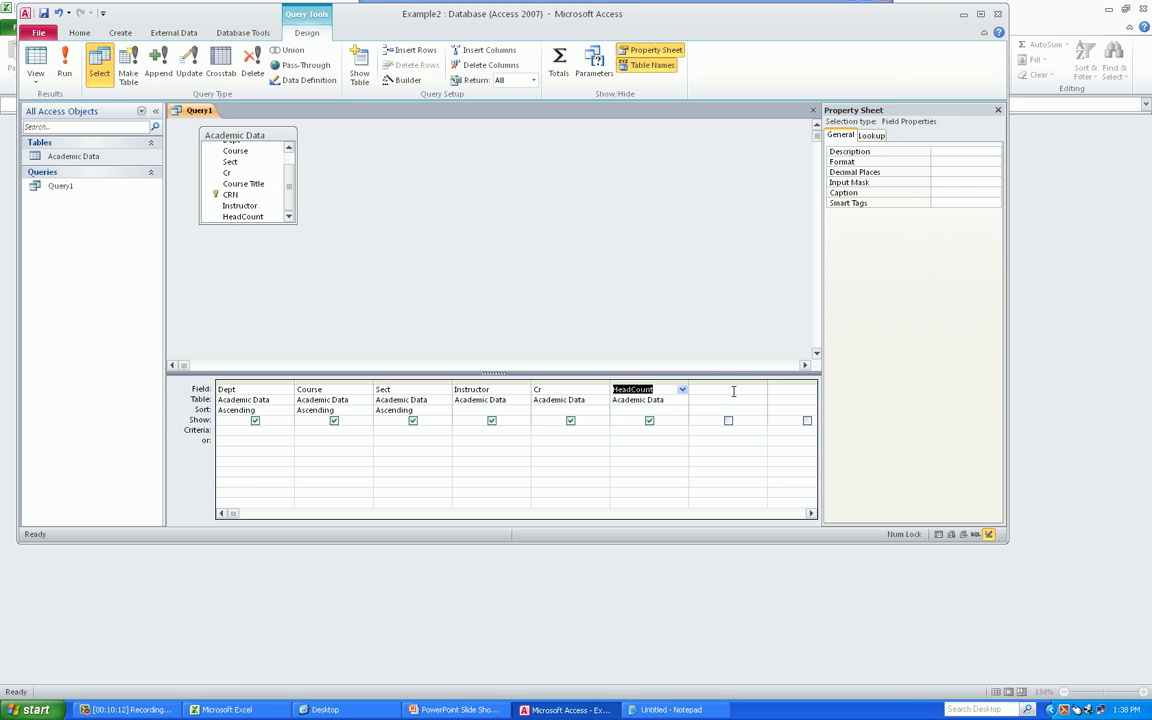
- Switch to Notepad, write the line "SCH : CR * HEADCOUNT" between the two formulas, and select it for copying
{"action": "left_click", "coordinate": [728, 389]}
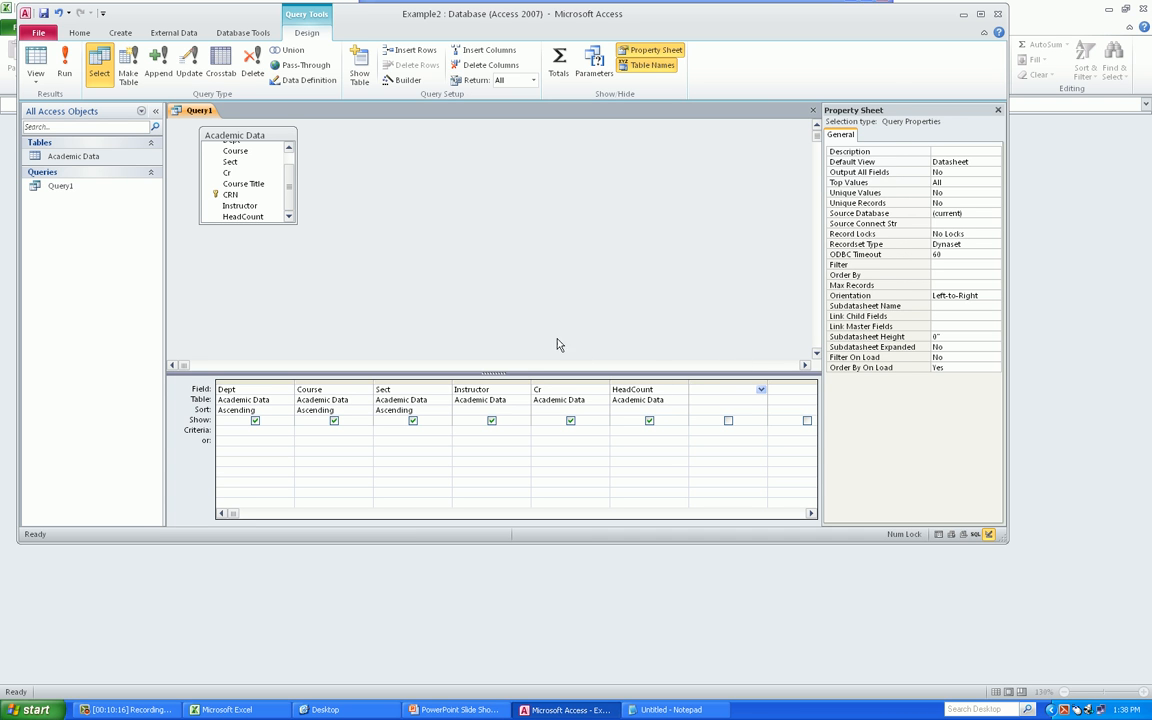
{"action": "key", "text": "alt+Tab"}
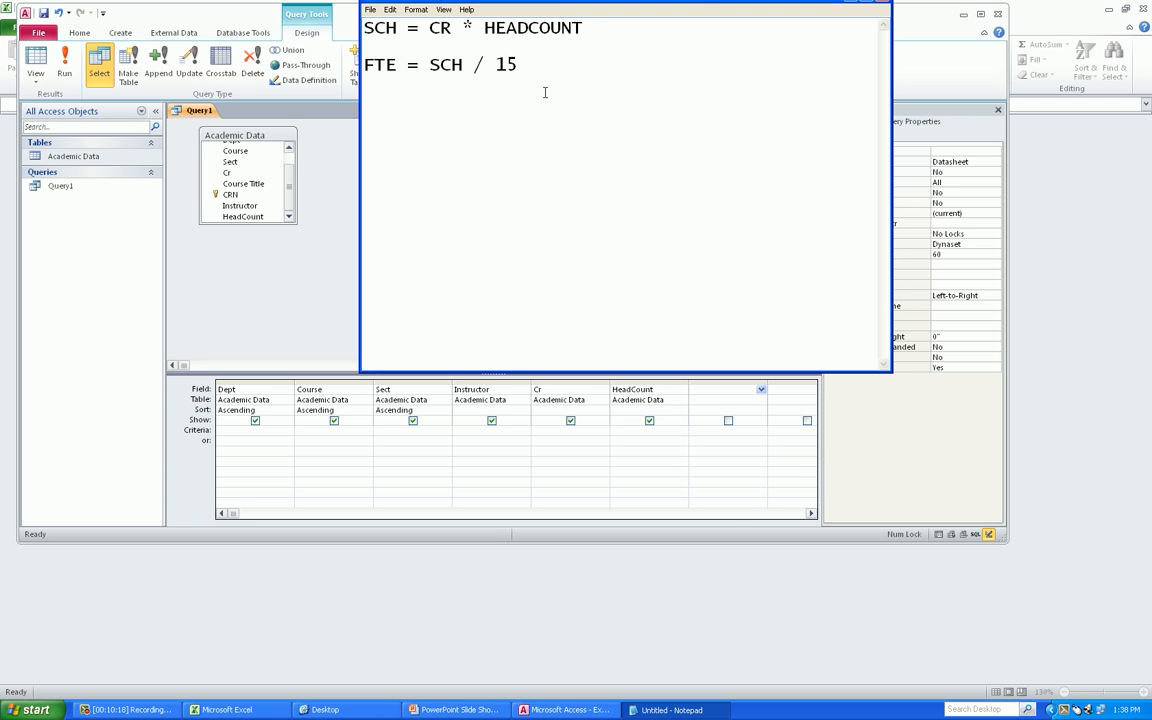
{"action": "left_click", "coordinate": [606, 30]}
{"action": "key", "text": "Return"}
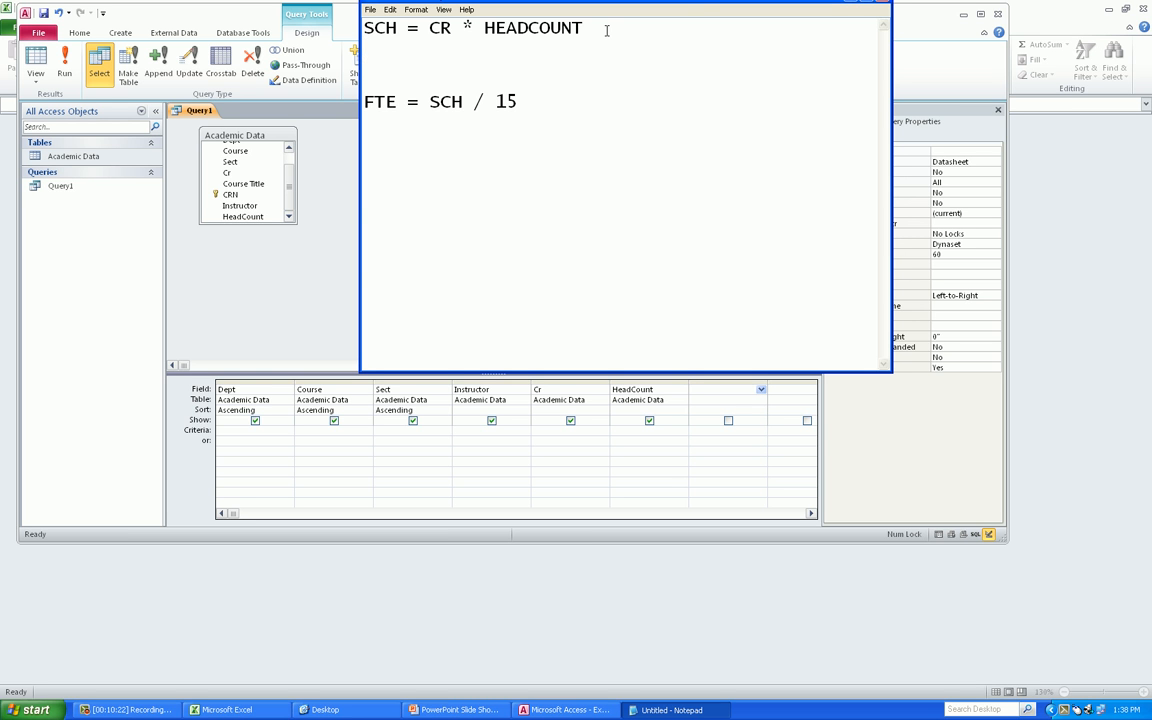
{"action": "type", "text": "SCH :"}
{"action": "left_click_drag", "start_coordinate": [580, 28], "coordinate": [431, 20]}
{"action": "key", "text": "ctrl+c"}
{"action": "left_click", "coordinate": [461, 61]}
{"action": "key", "text": "ctrl+v"}
{"action": "left_click_drag", "start_coordinate": [582, 64], "coordinate": [322, 57]}
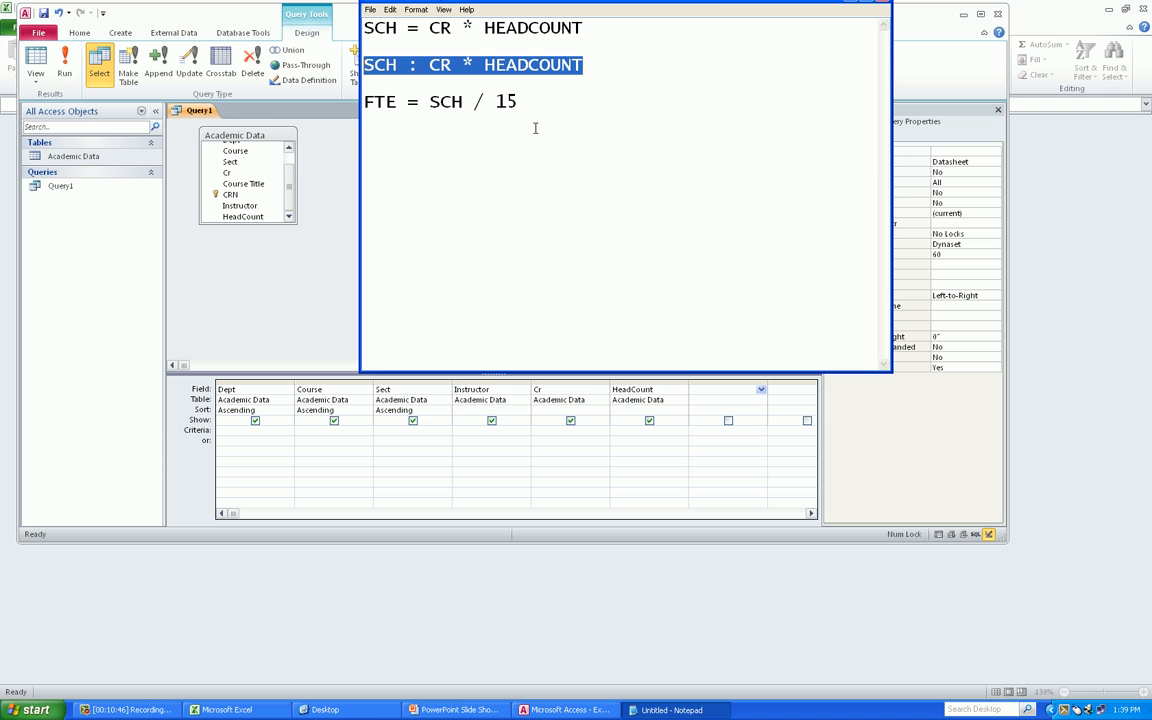
- Return to Access and enter the calculated field "SCH : CR * HEADCOUNT" in the empty query column after HeadCount, using the Zoom box
{"action": "key", "text": "alt+Tab"}
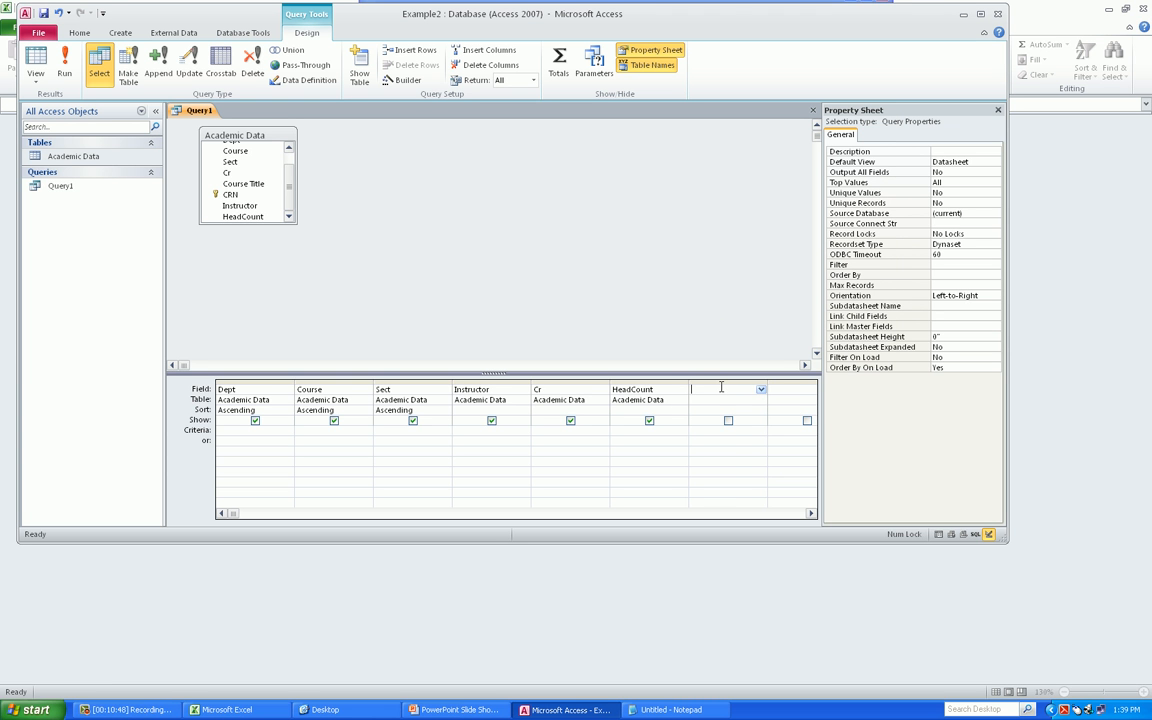
{"action": "right_click", "coordinate": [721, 387]}
{"action": "left_click", "coordinate": [708, 387]}
{"action": "right_click", "coordinate": [708, 387]}
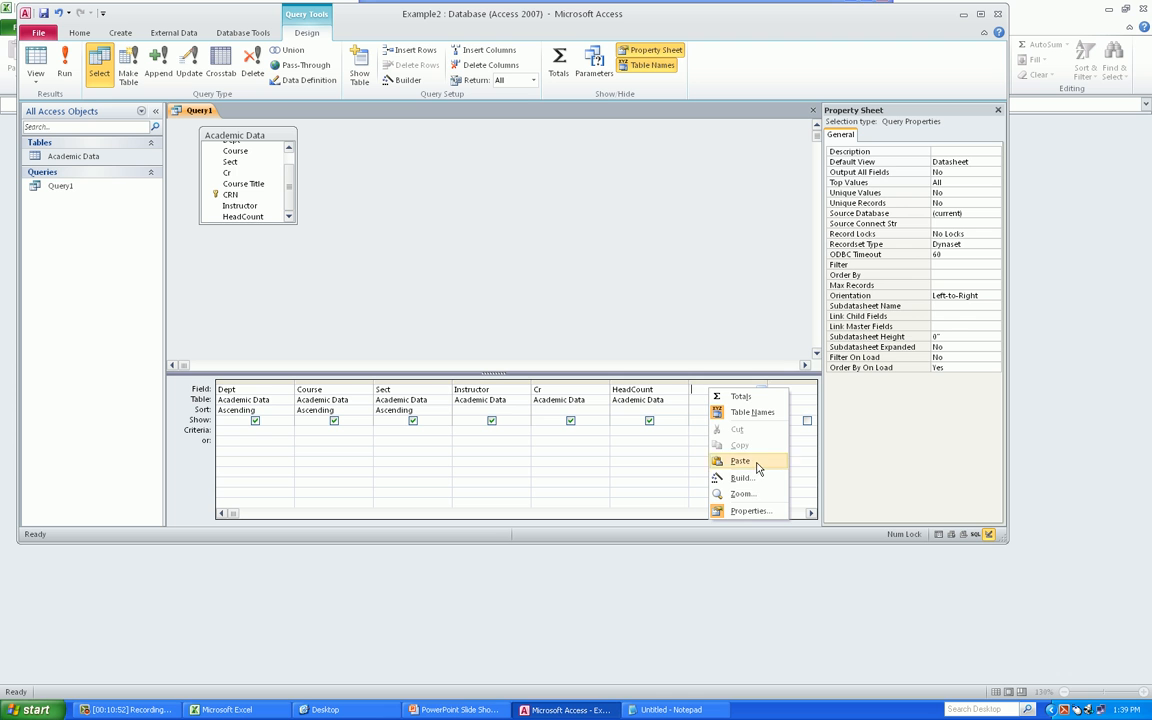
{"action": "left_click", "coordinate": [701, 387]}
{"action": "right_click", "coordinate": [702, 388]}
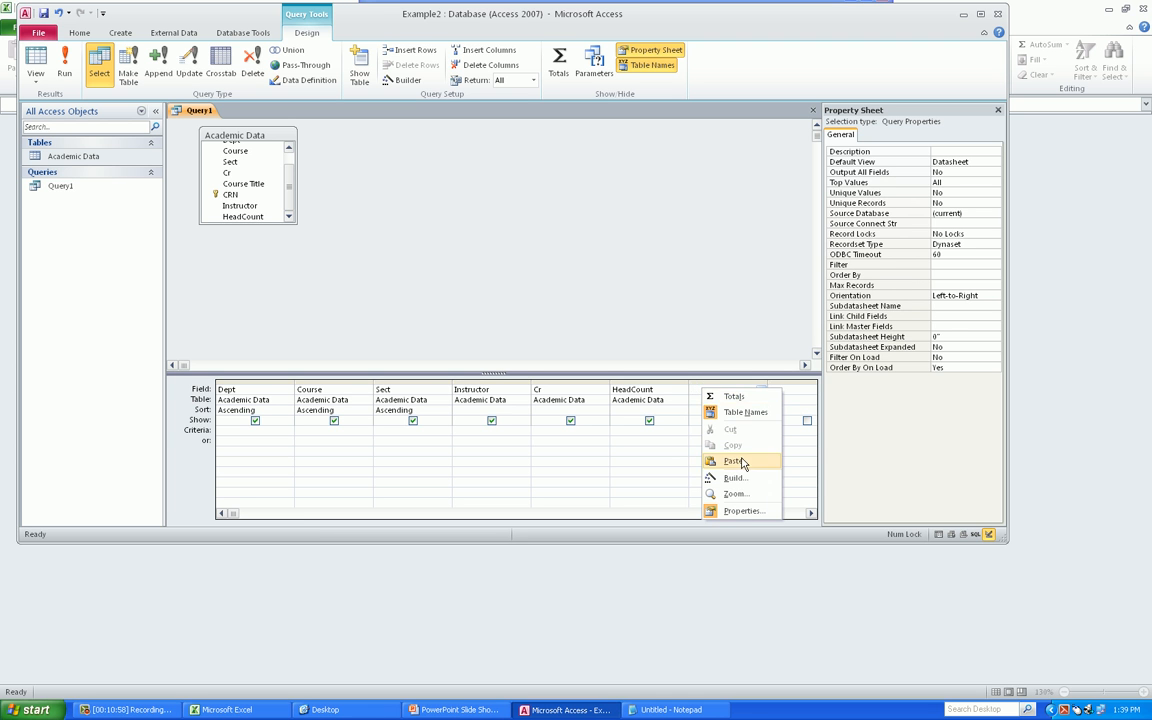
{"action": "left_click", "coordinate": [757, 500]}
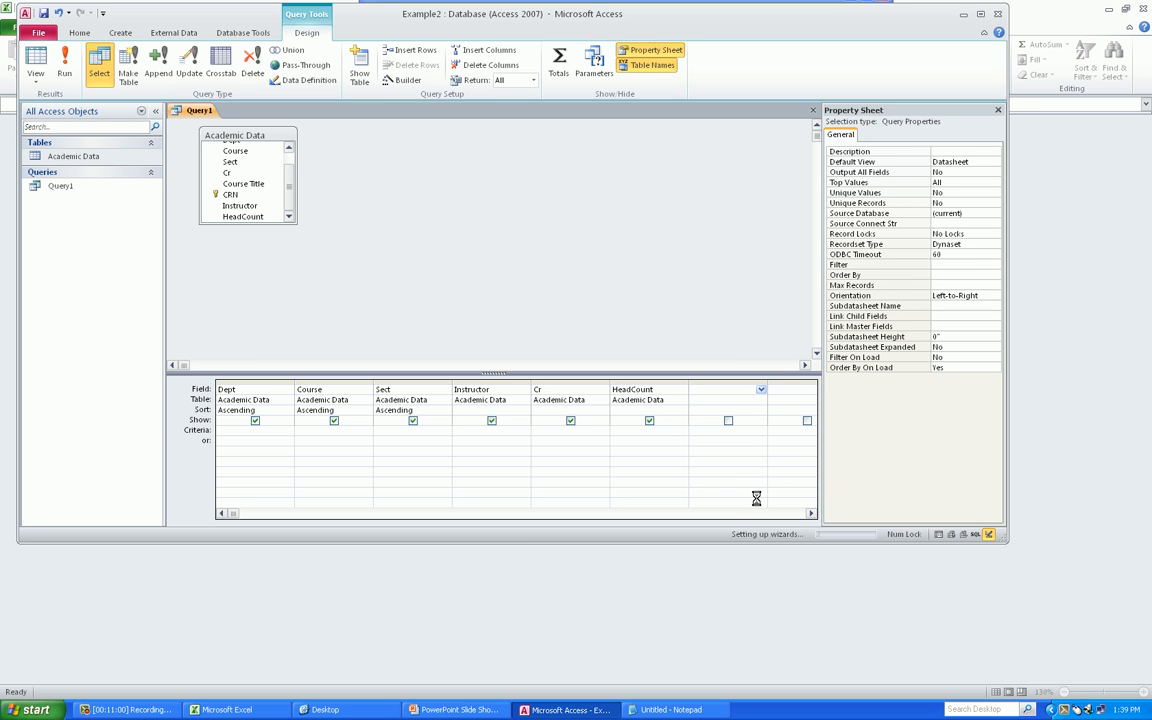
{"action": "type", "text": "SCH : CR * HEADCOUNT"}
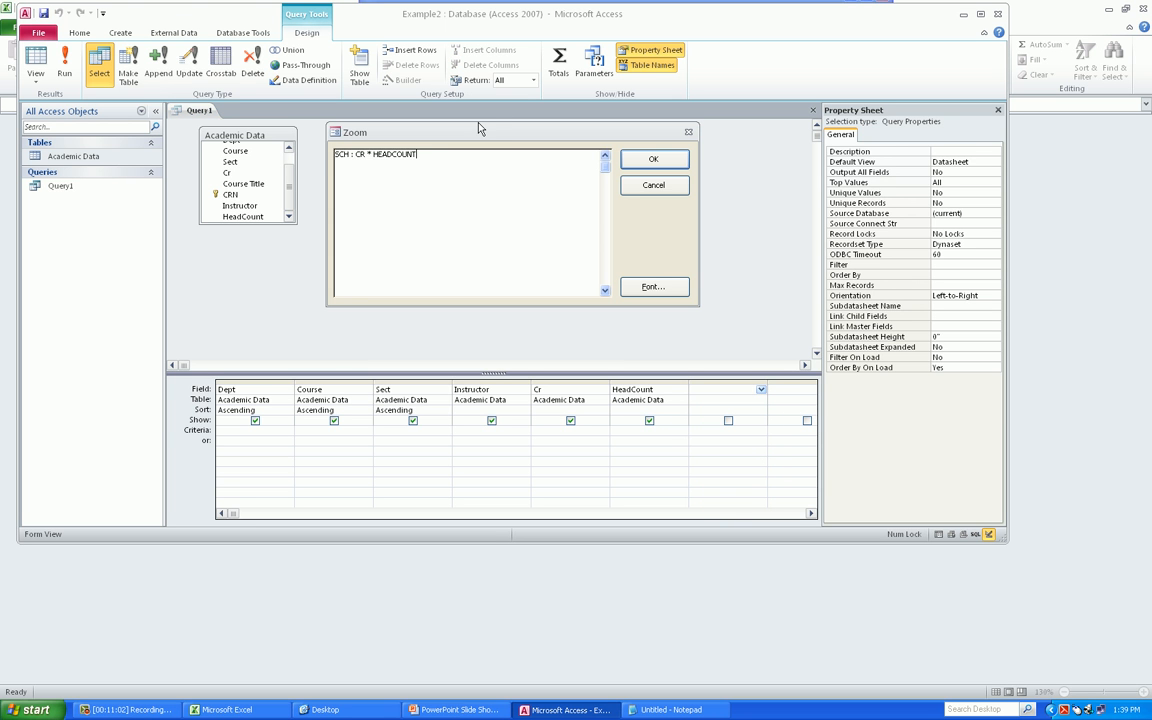
{"action": "mouse_move", "coordinate": [478, 126]}
{"action": "left_mouse_down"}
{"action": "mouse_move", "coordinate": [532, 121]}
{"action": "mouse_move", "coordinate": [478, 121]}
{"action": "left_mouse_up"}
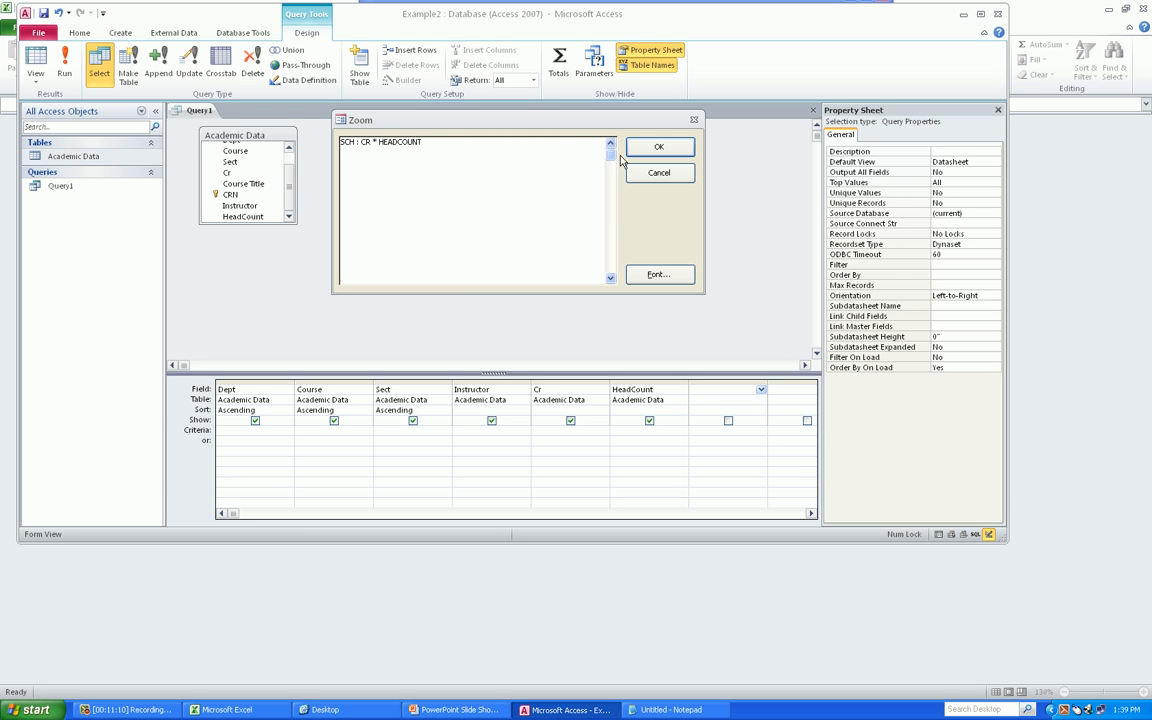
{"action": "left_click", "coordinate": [658, 148]}
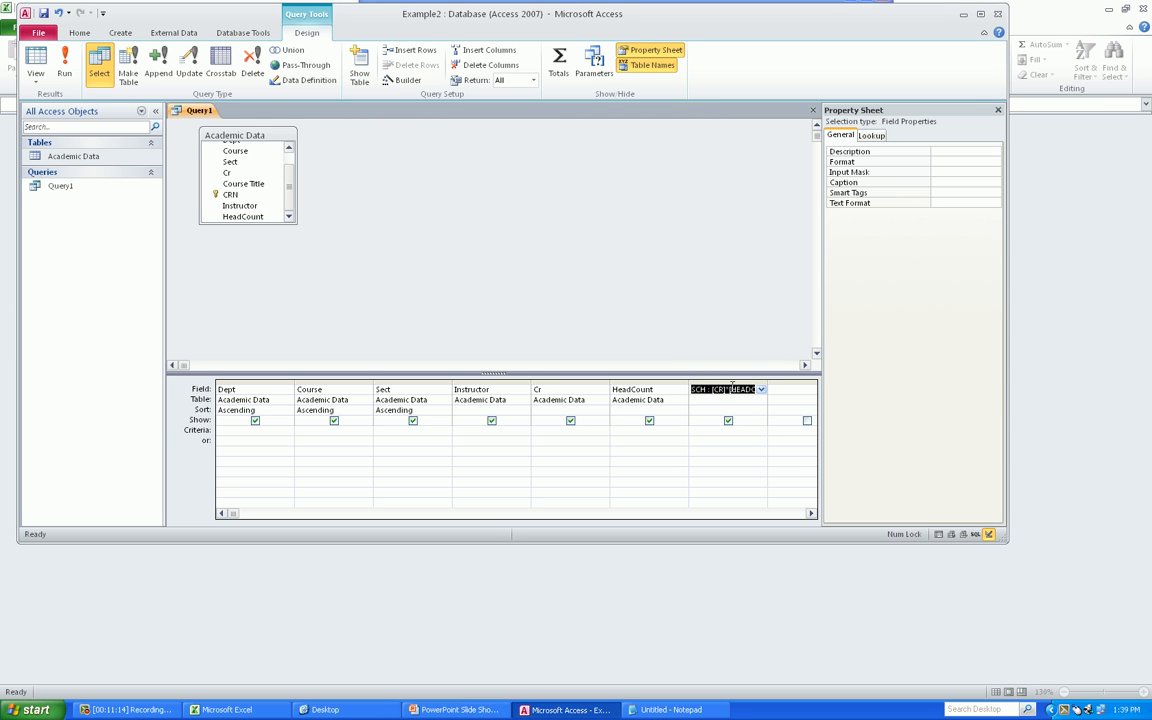
- Reopen the SCH expression in the Zoom box, enlarge its display font, and accept the expression
{"action": "right_click", "coordinate": [731, 386]}
{"action": "left_click", "coordinate": [770, 488]}
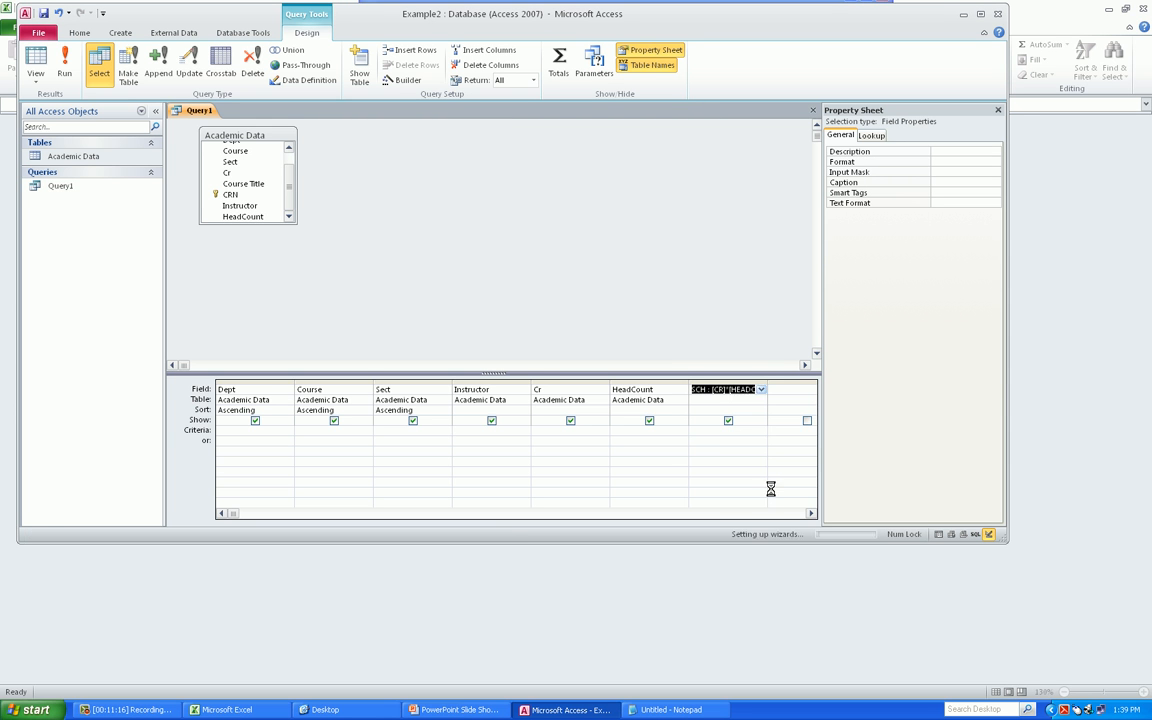
{"action": "left_click", "coordinate": [656, 286]}
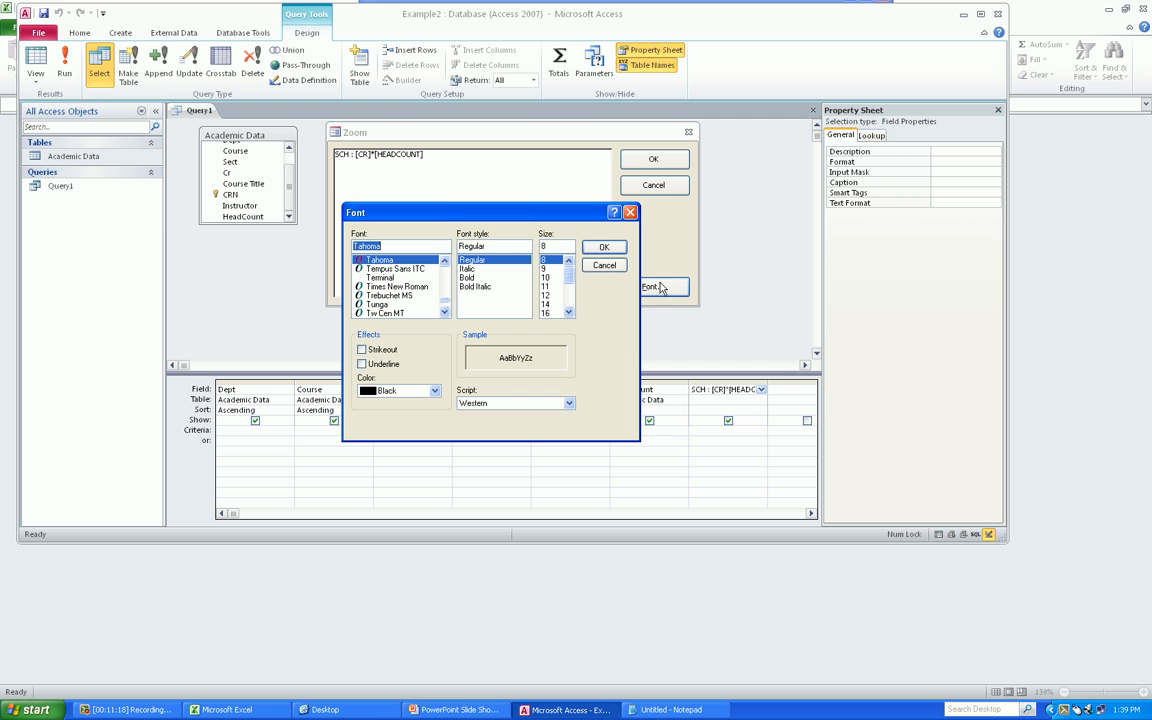
{"action": "left_click", "coordinate": [570, 313]}
{"action": "left_click", "coordinate": [551, 314]}
{"action": "left_click", "coordinate": [594, 248]}
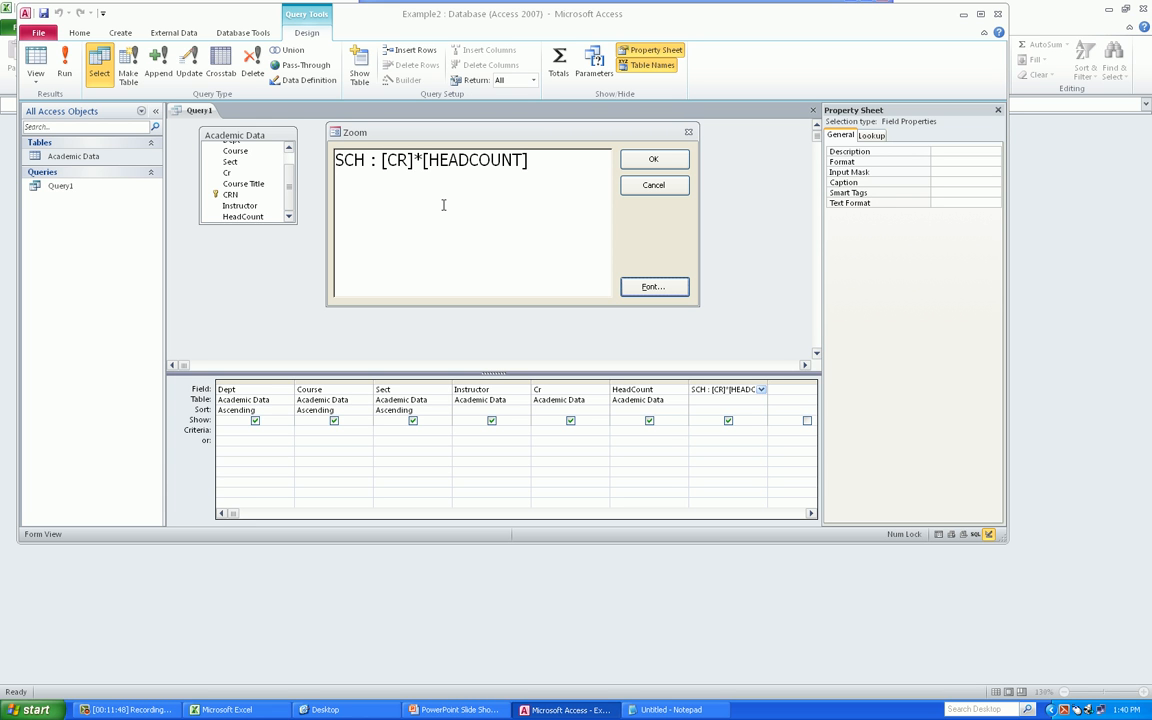
{"action": "left_click", "coordinate": [652, 161]}
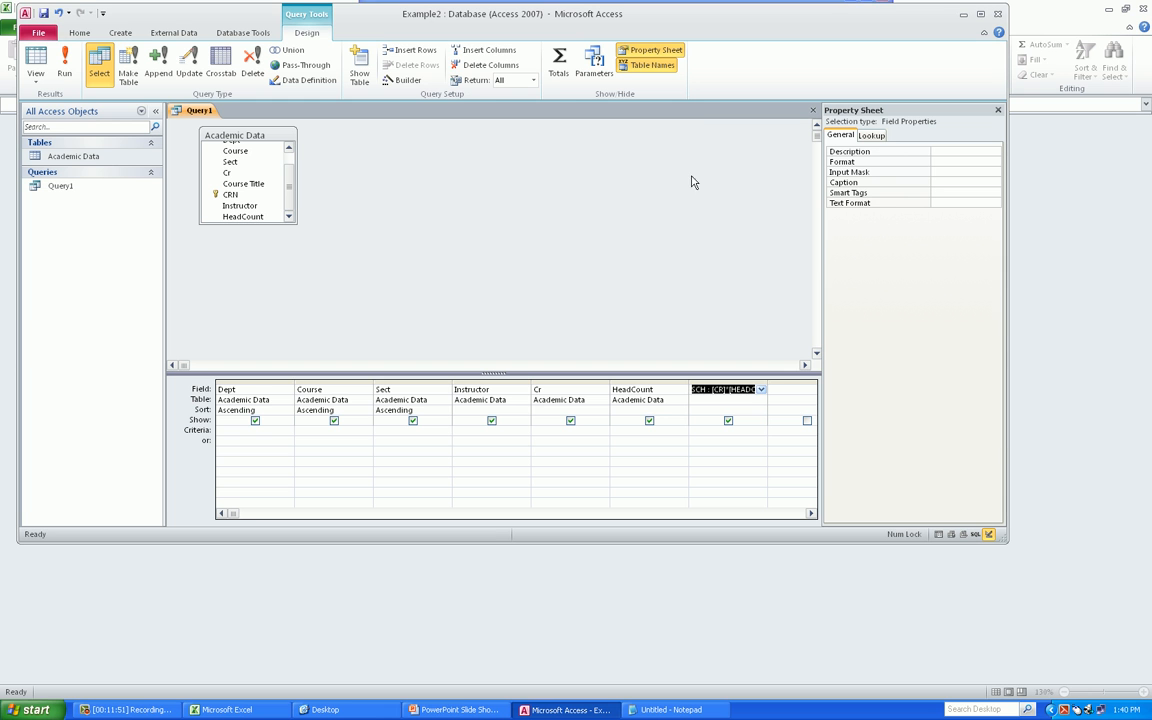
- Run the query, step through the Cr, HeadCount and SCH values to check the calculation, and return to design view
{"action": "left_click", "coordinate": [66, 64]}
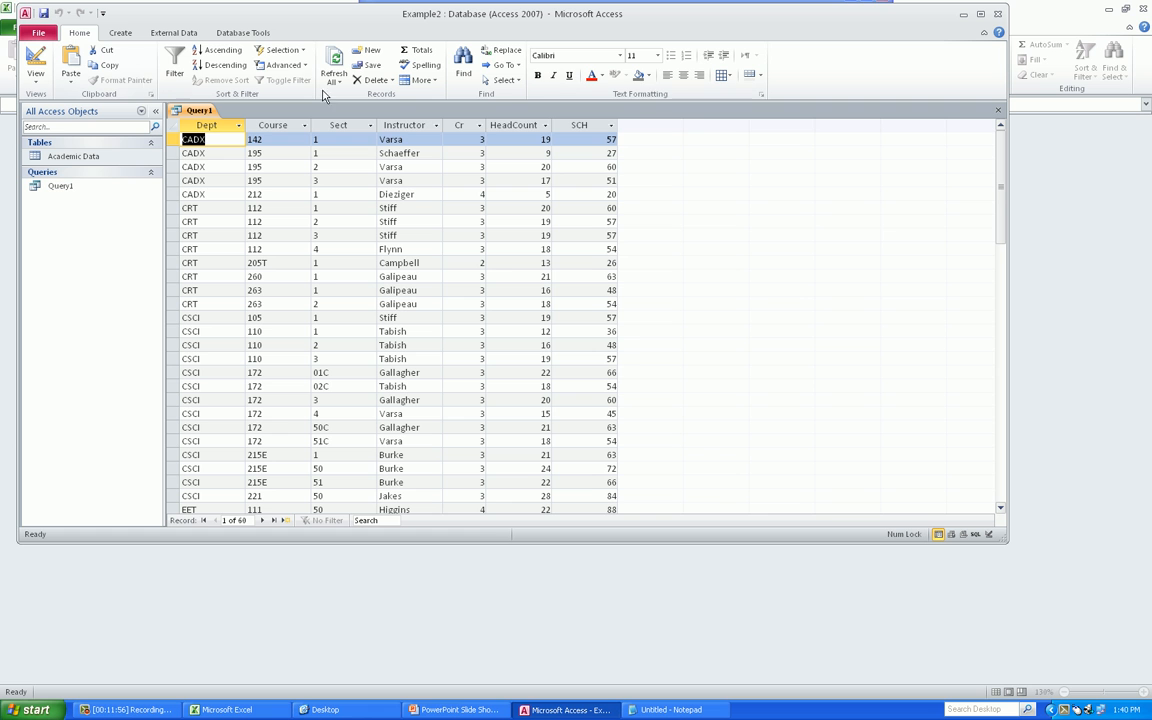
{"action": "left_click", "coordinate": [551, 153]}
{"action": "key", "text": "Down"}
{"action": "key", "text": "Down"}
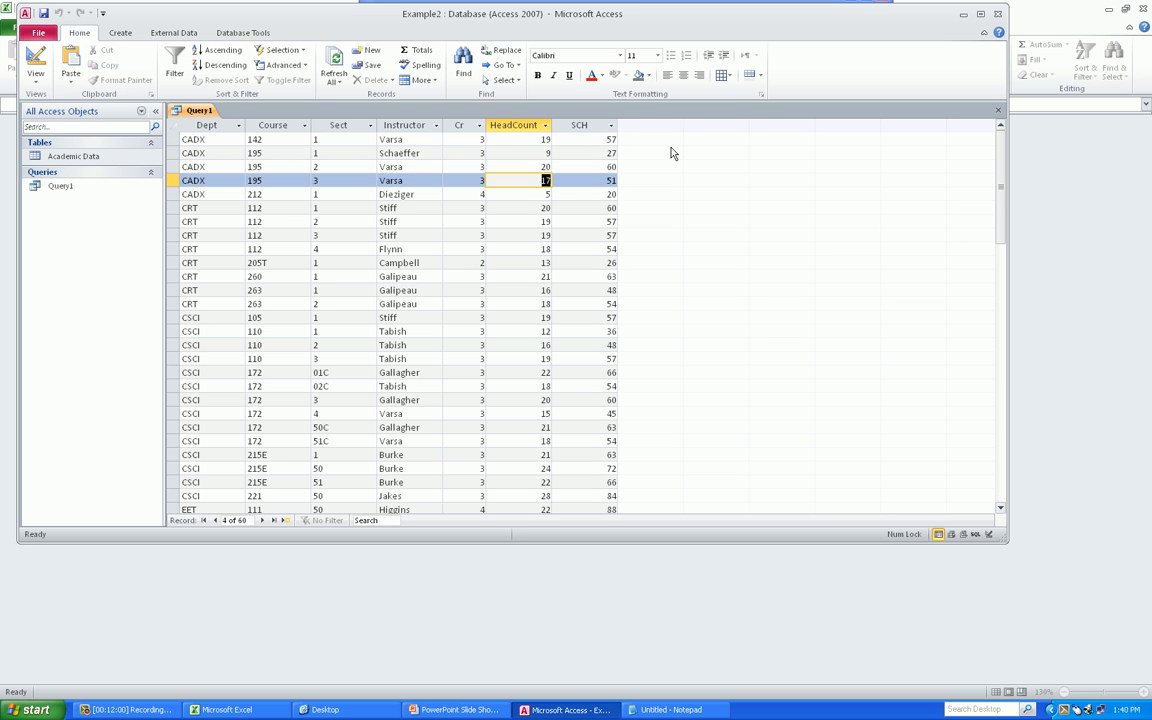
{"action": "key", "text": "Up"}
{"action": "key", "text": "Left"}
{"action": "key", "text": "Left"}
{"action": "key", "text": "Right"}
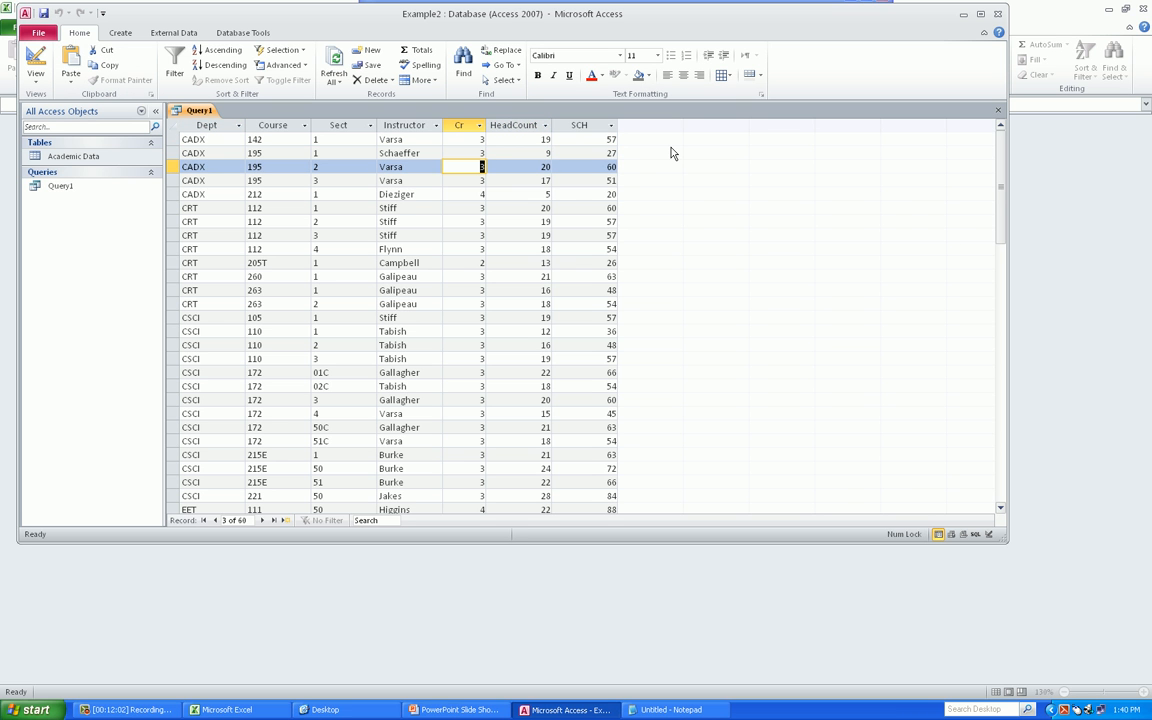
{"action": "key", "text": "Right"}
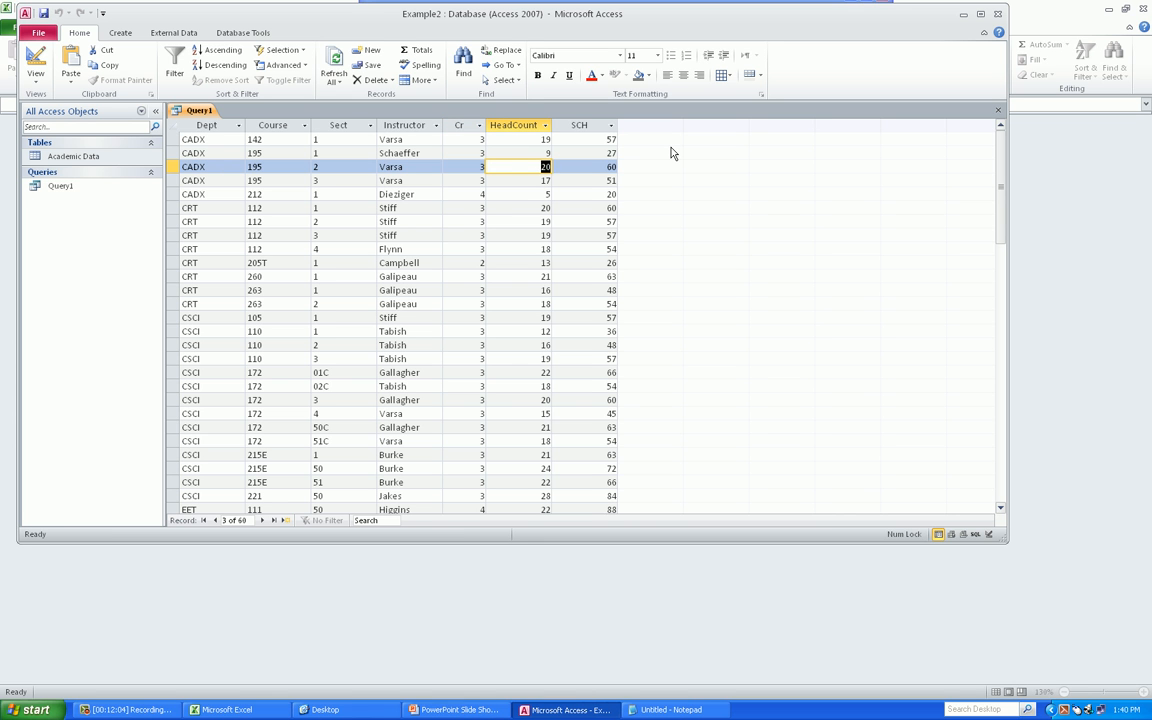
{"action": "key", "text": "Right"}
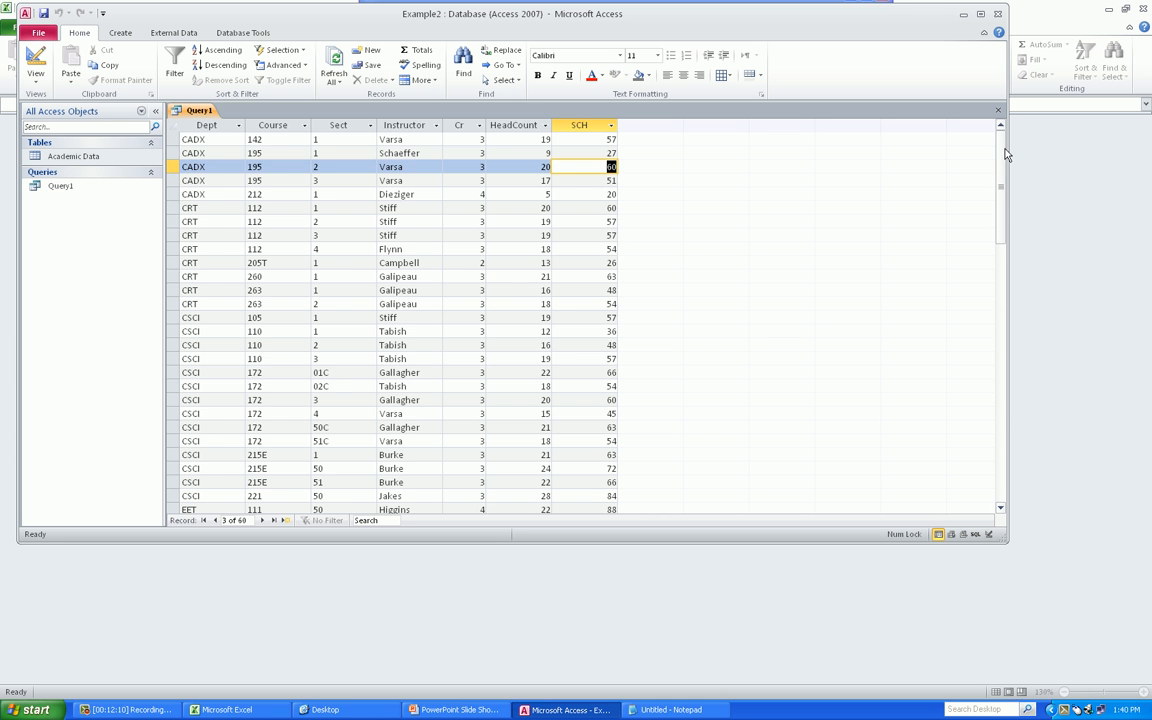
{"action": "left_click_drag", "start_coordinate": [1007, 185], "coordinate": [1005, 135]}
{"action": "left_click", "coordinate": [35, 62]}
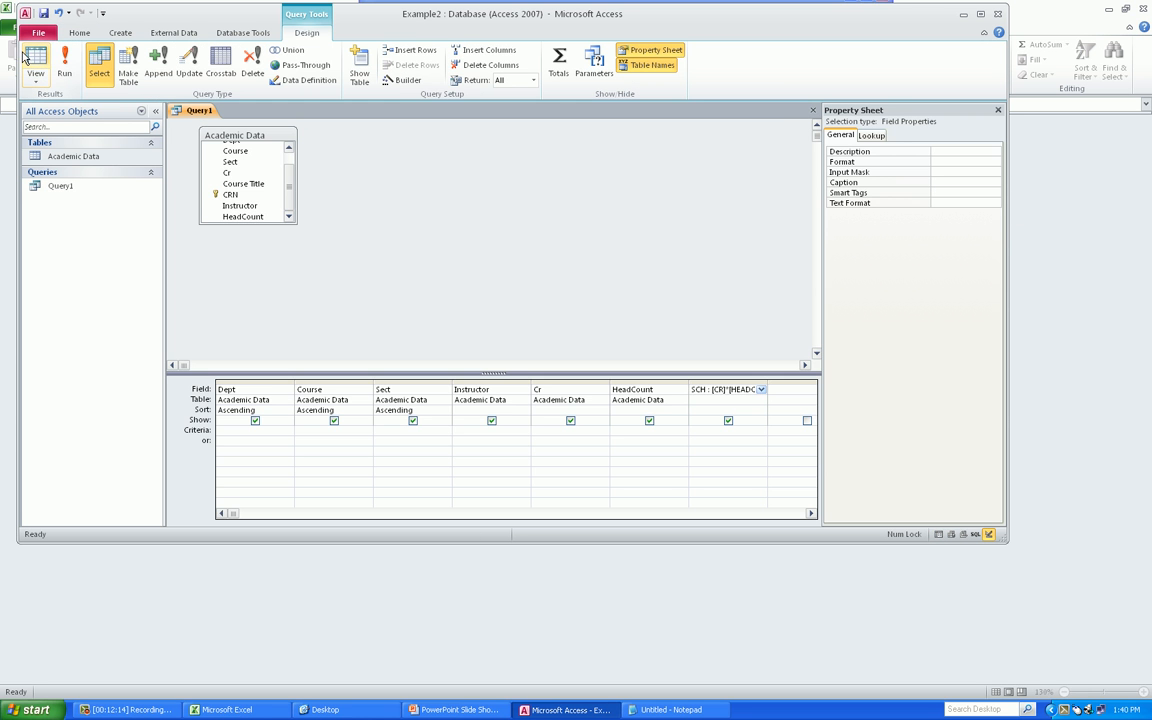
{"action": "left_click", "coordinate": [812, 513]}
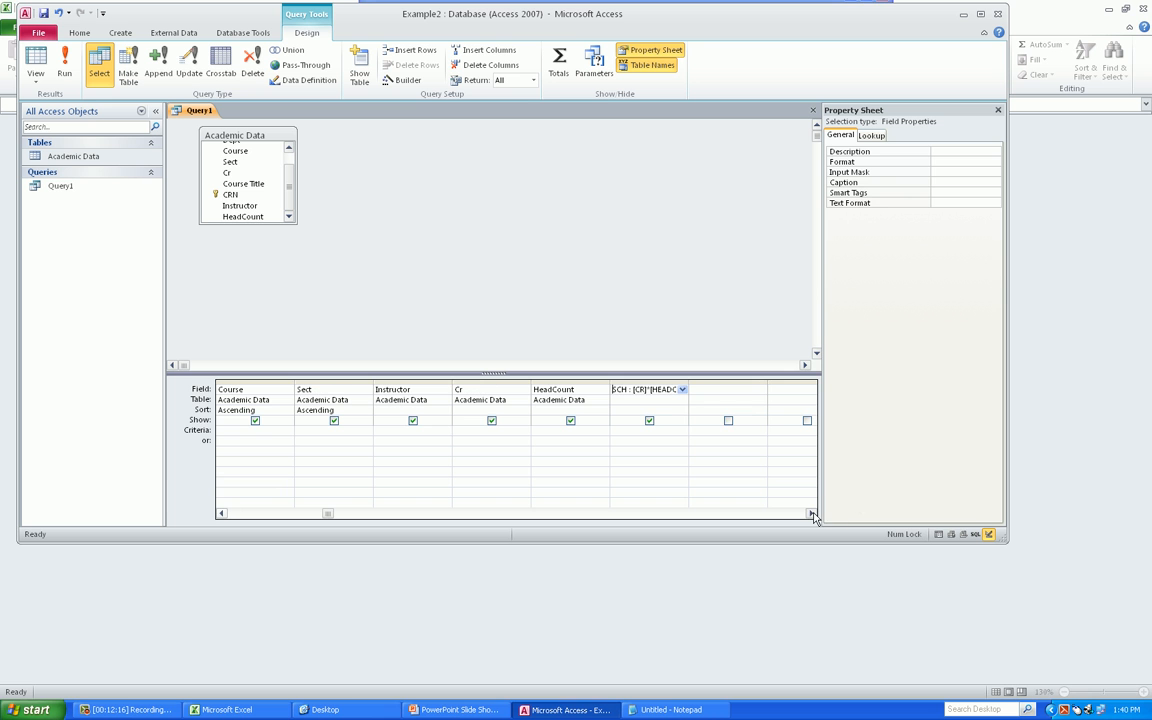
{"action": "left_click", "coordinate": [744, 389]}
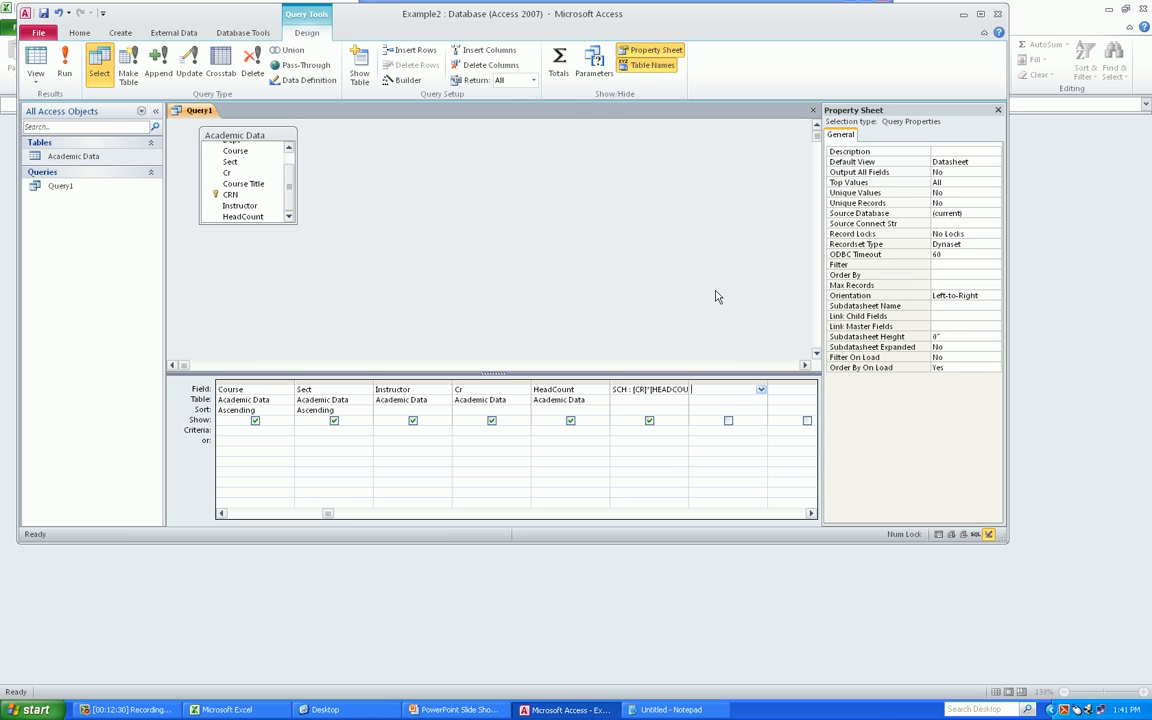
{"action": "right_click", "coordinate": [729, 392]}
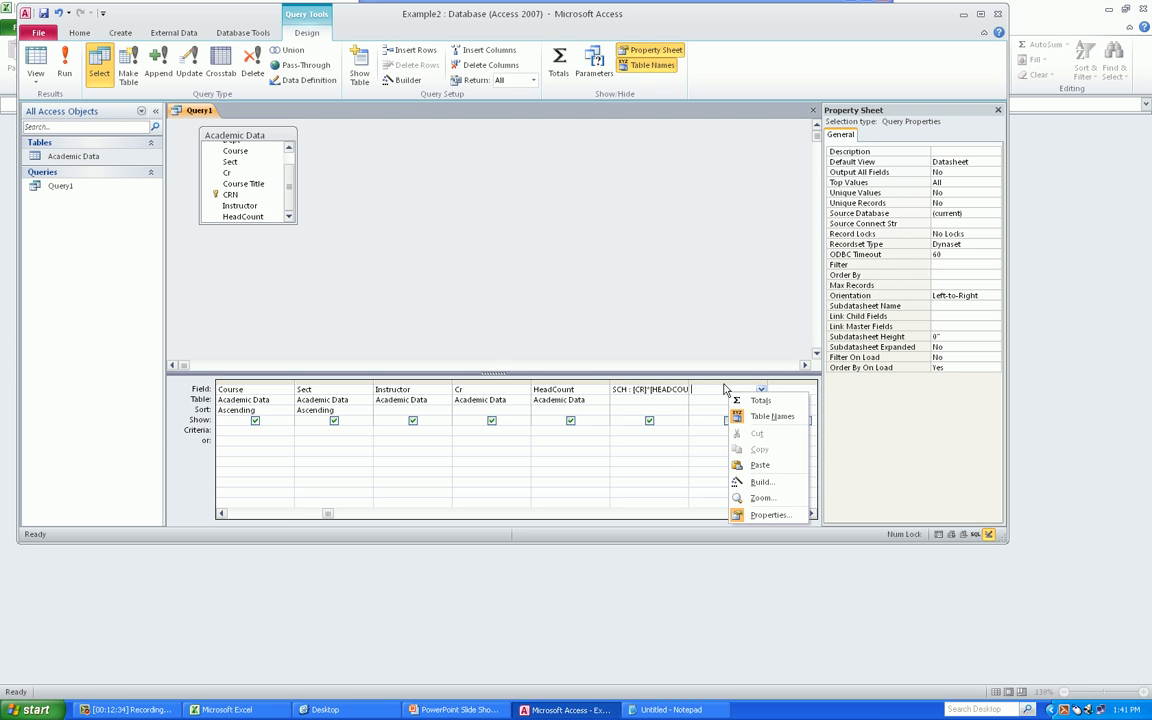
{"action": "left_click", "coordinate": [670, 274]}
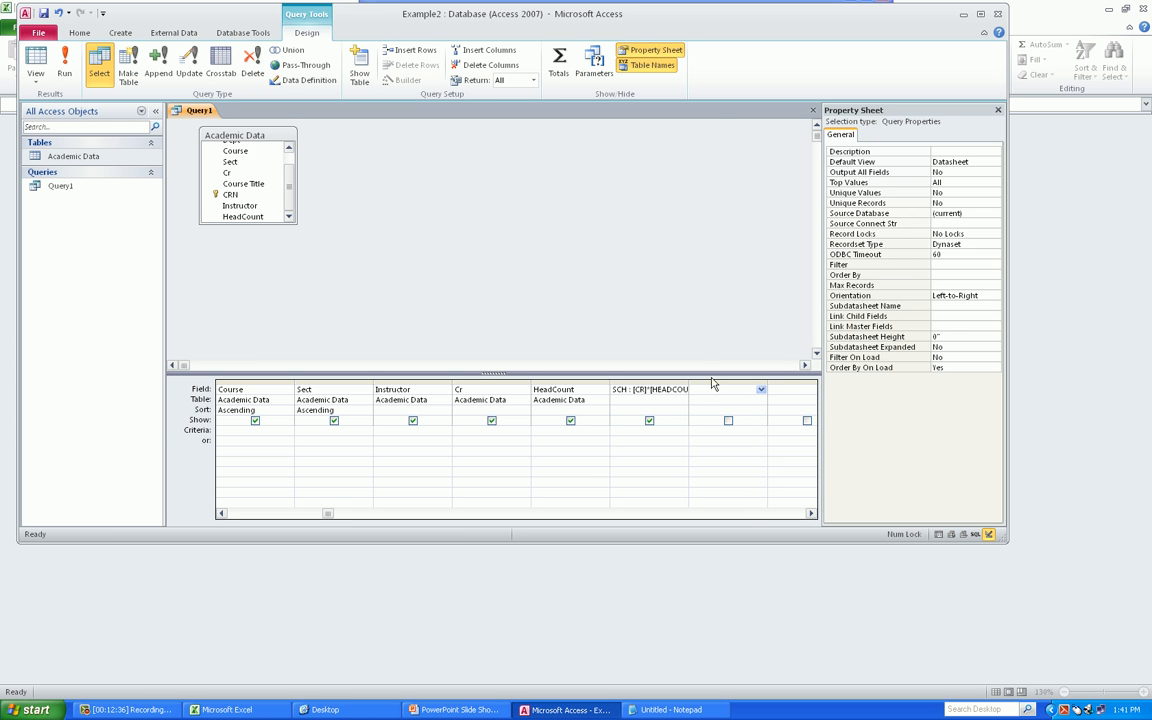
{"action": "left_click", "coordinate": [597, 62]}
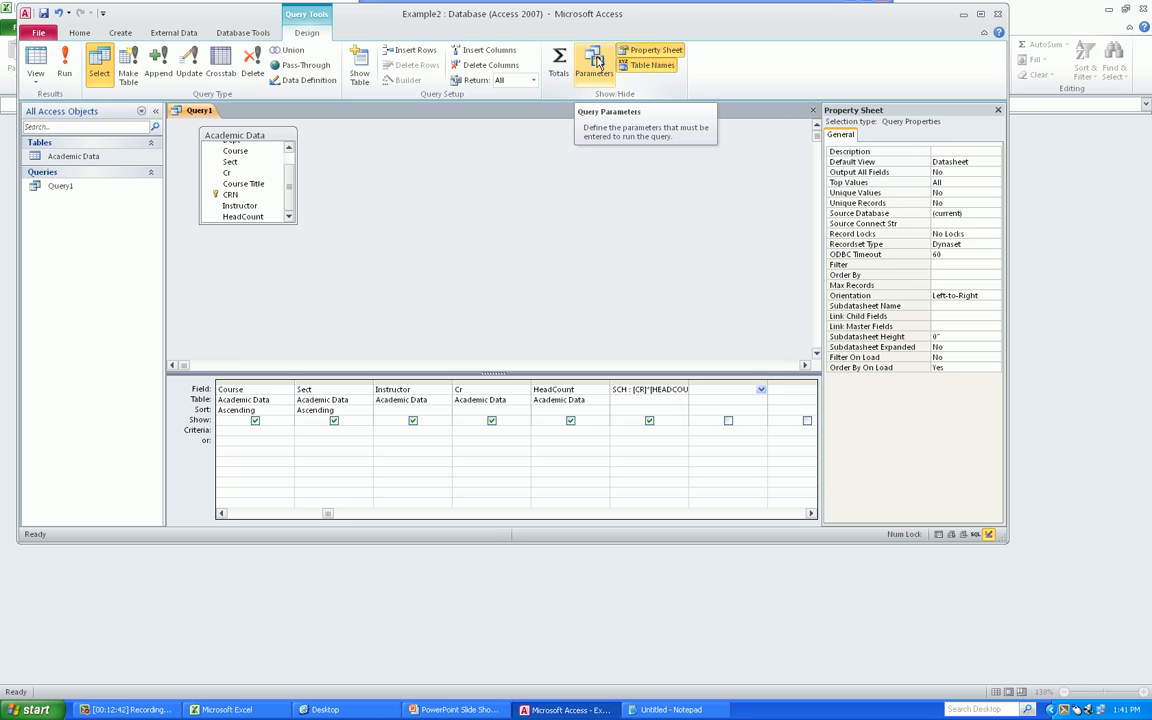
{"action": "left_click", "coordinate": [597, 62]}
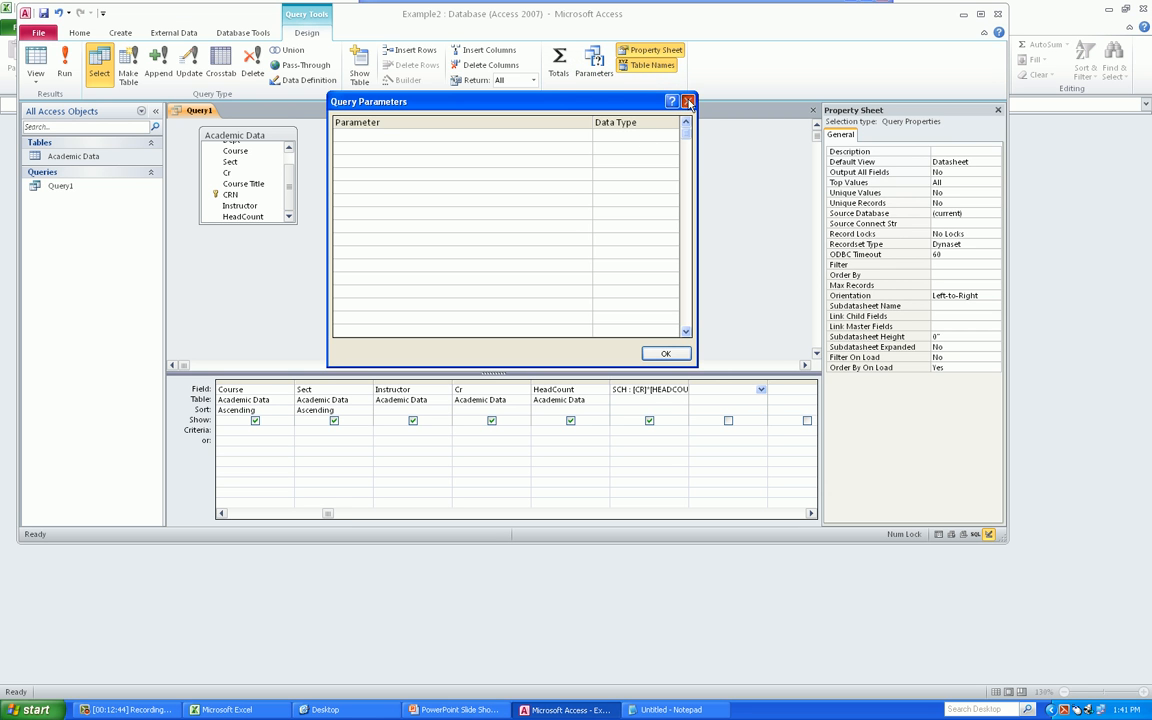
{"action": "left_click", "coordinate": [689, 103]}
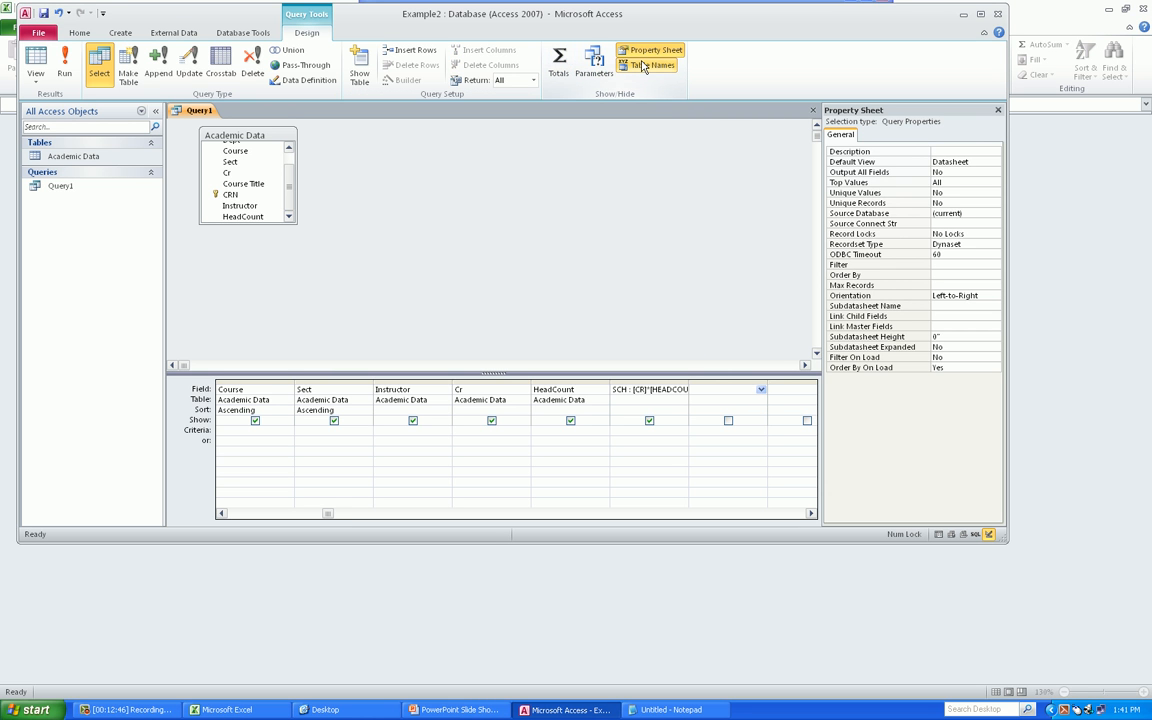
- Hide the table names row in the query design grid, and toggle the property sheet, leaving it displayed
{"action": "left_click", "coordinate": [644, 66]}
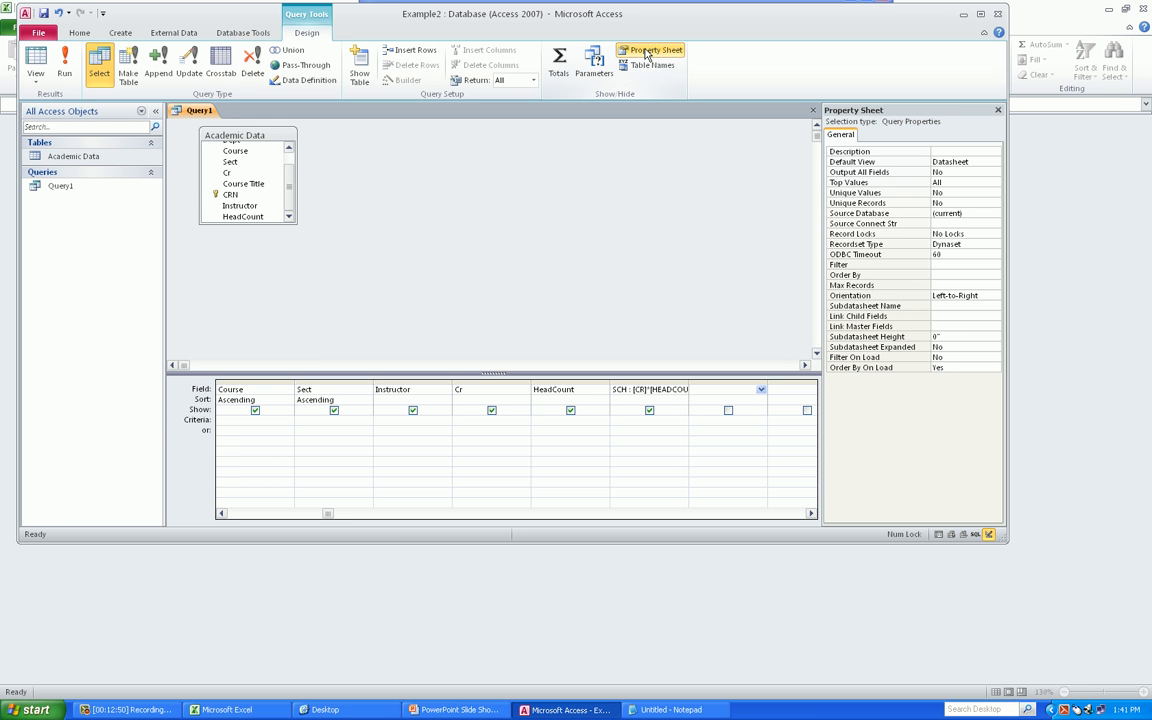
{"action": "left_click", "coordinate": [647, 52]}
{"action": "left_click", "coordinate": [647, 52]}
{"action": "left_click", "coordinate": [647, 52]}
{"action": "left_click", "coordinate": [647, 52]}
{"action": "left_click", "coordinate": [647, 52]}
{"action": "left_click", "coordinate": [647, 52]}
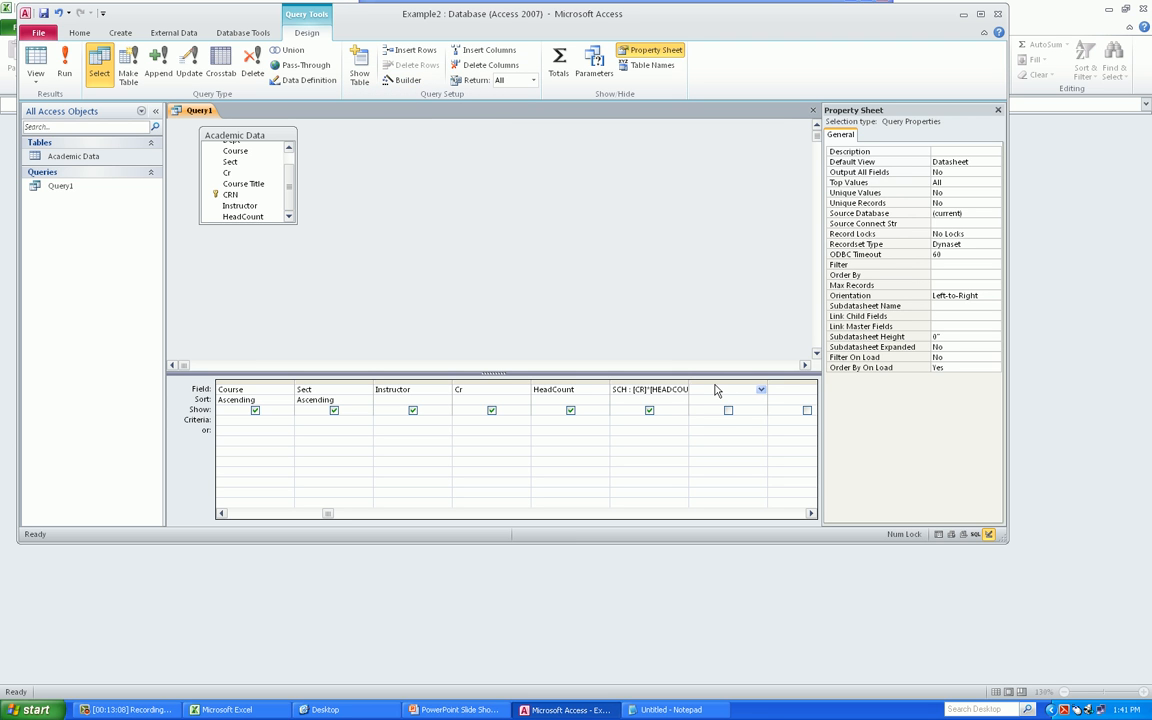
- Open the Expression Builder for the empty column after SCH, and arrange it side by side with the Notepad formulas
{"action": "right_click", "coordinate": [717, 397]}
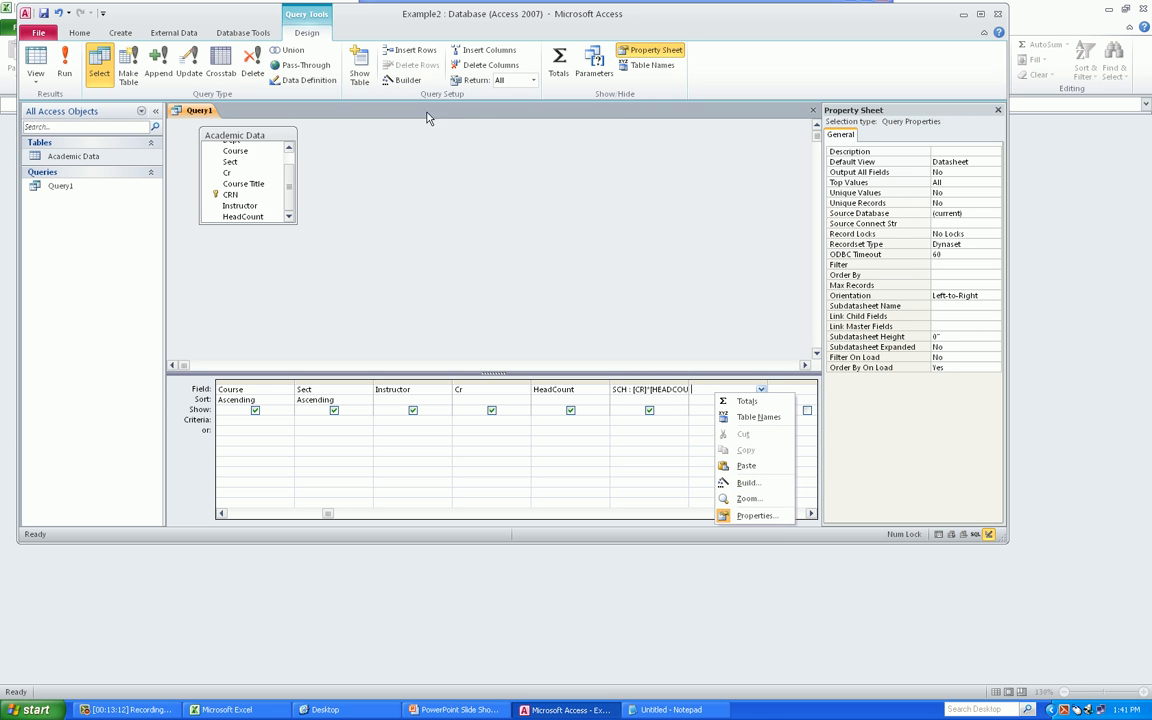
{"action": "left_click", "coordinate": [770, 483]}
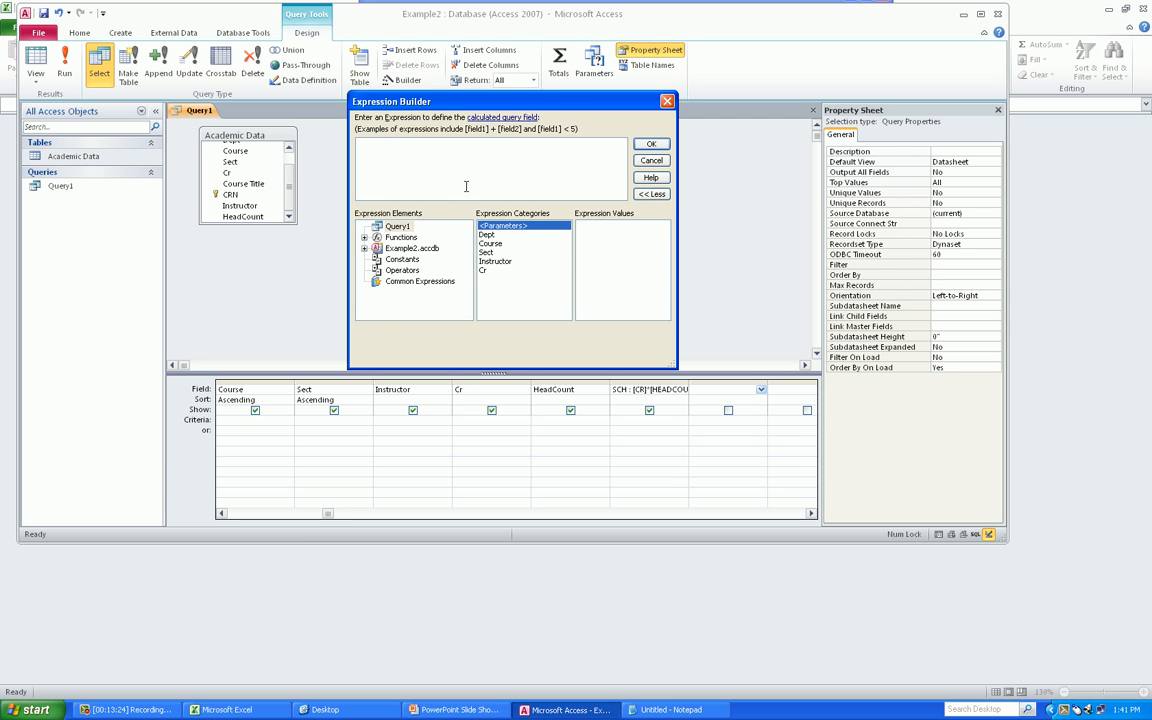
{"action": "left_click_drag", "start_coordinate": [481, 104], "coordinate": [330, 70]}
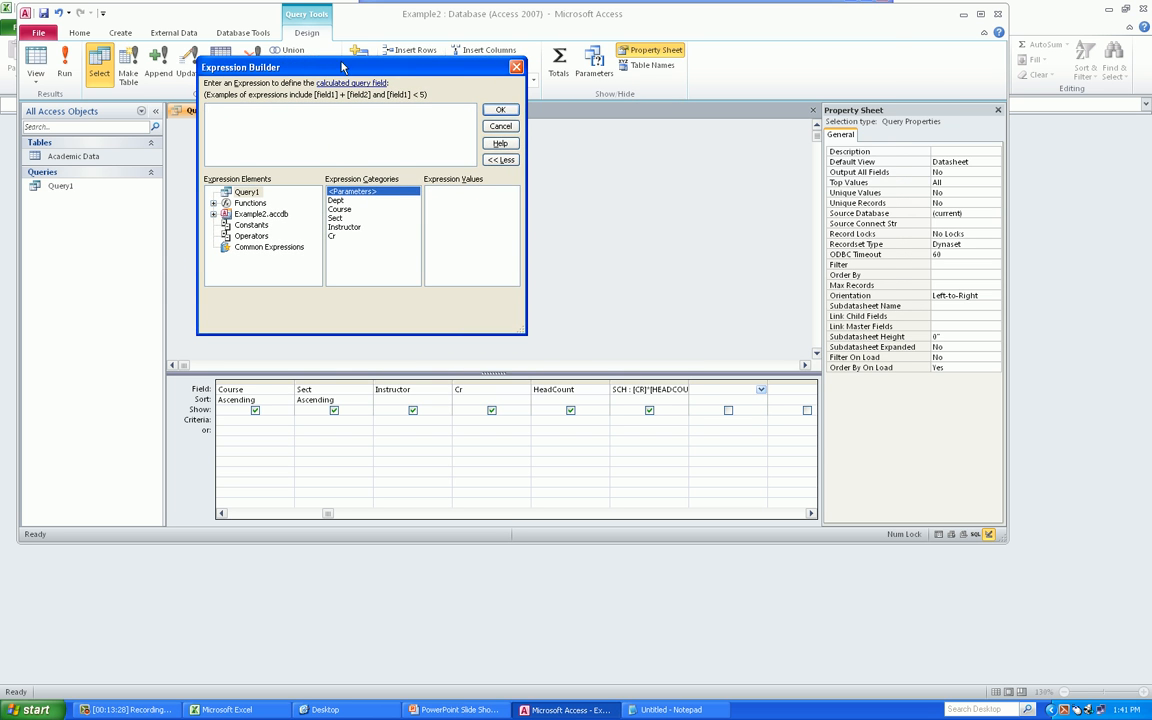
{"action": "key", "text": "alt+Tab"}
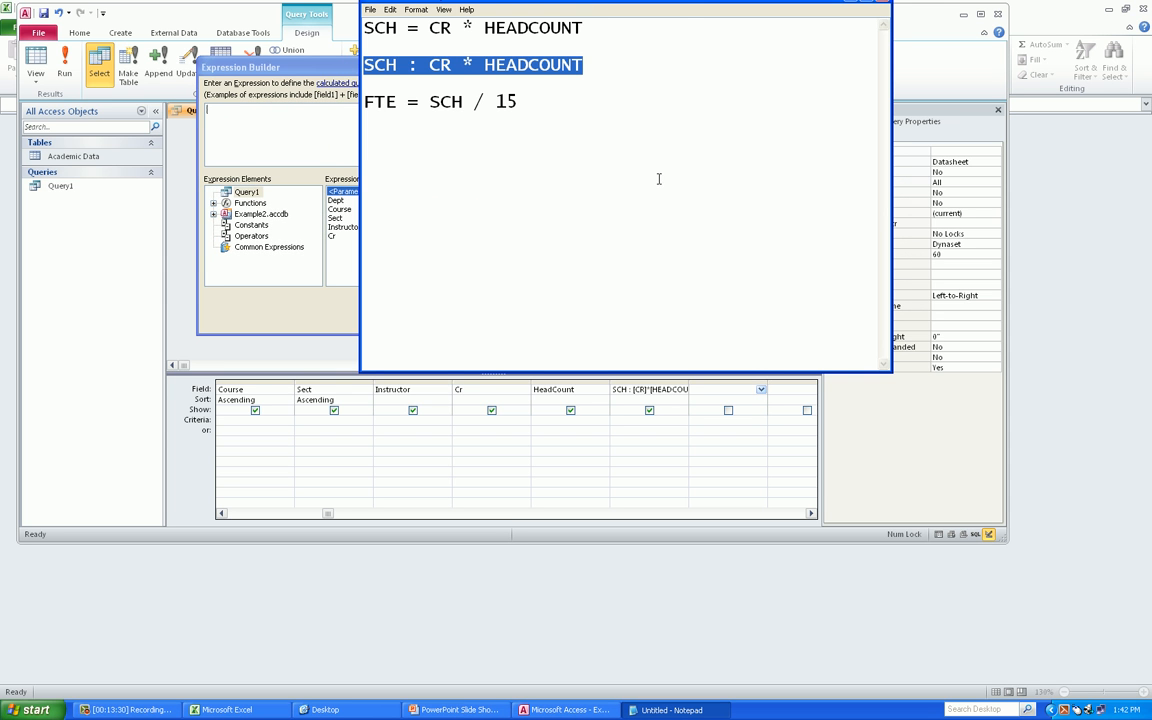
{"action": "left_click_drag", "start_coordinate": [683, 11], "coordinate": [884, 92]}
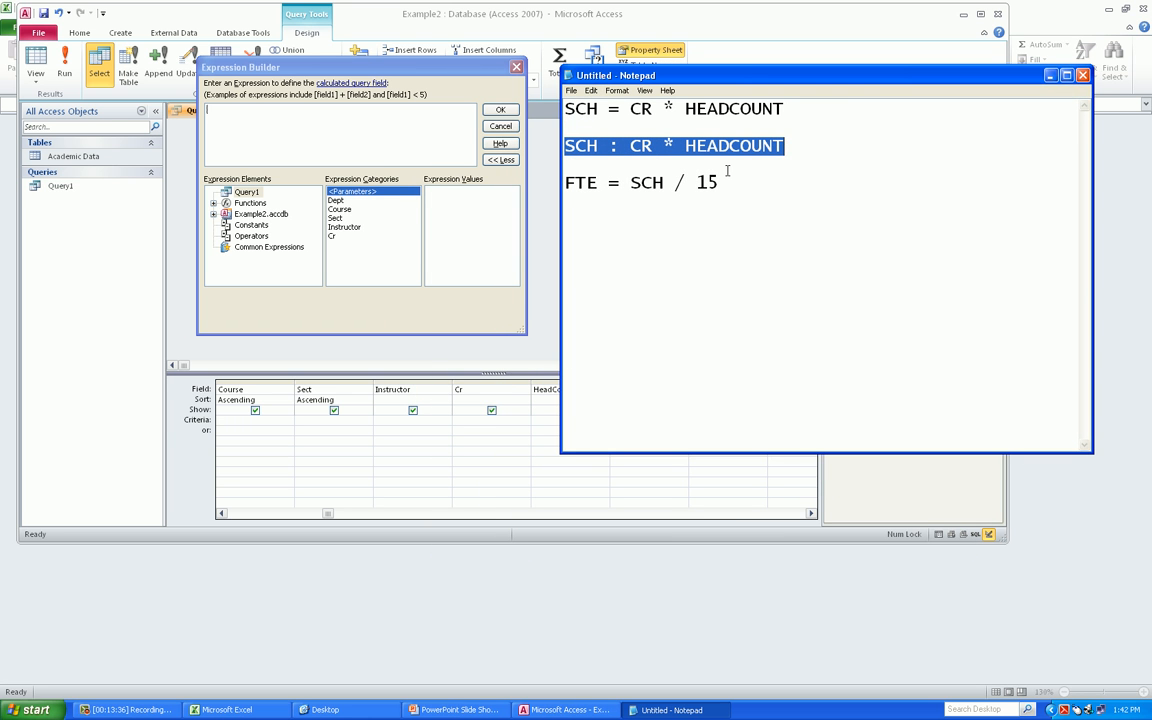
- Duplicate the FTE = SCH / 15 line below itself in Notepad and change the copy to FTE : SCH / 15
{"action": "left_click_drag", "start_coordinate": [724, 182], "coordinate": [564, 183]}
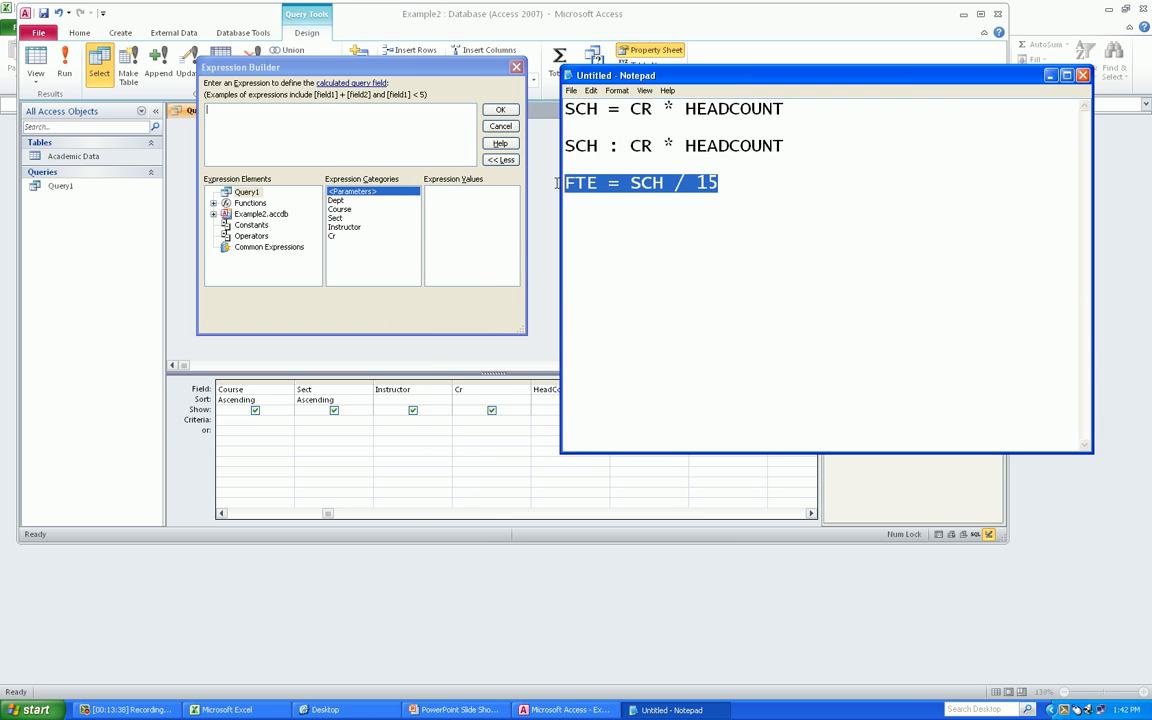
{"action": "key", "text": "ctrl+c"}
{"action": "key", "text": "Left"}
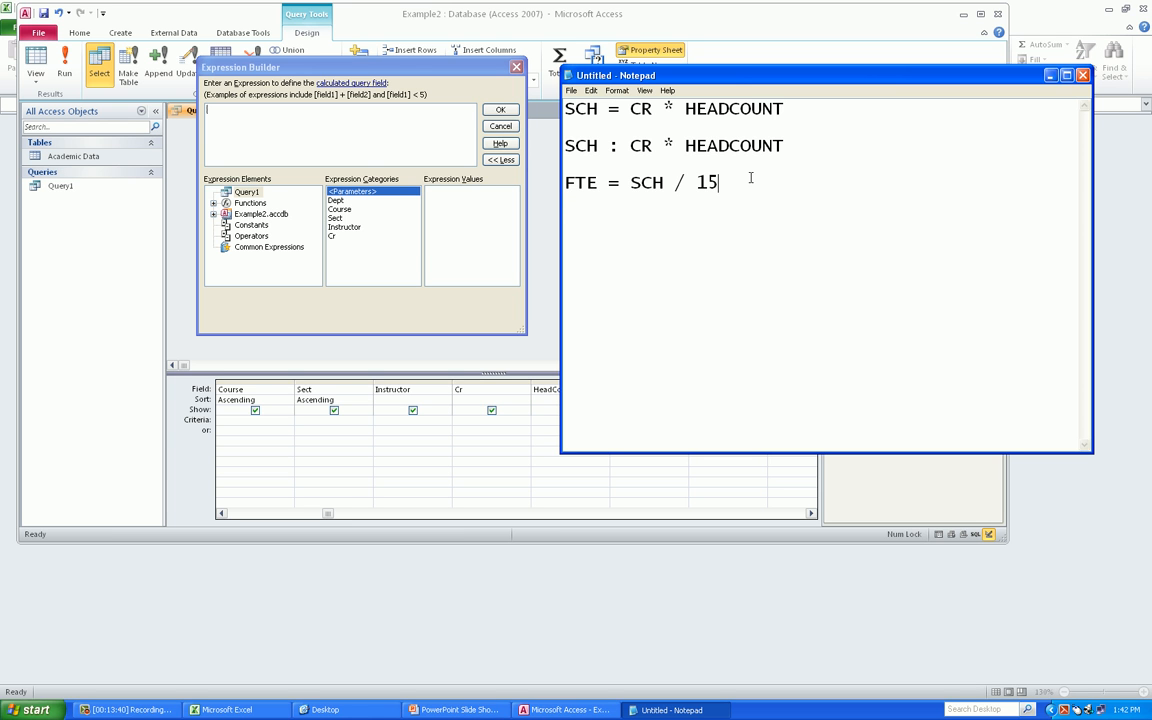
{"action": "key", "text": "Down"}
{"action": "key", "text": "ctrl+v"}
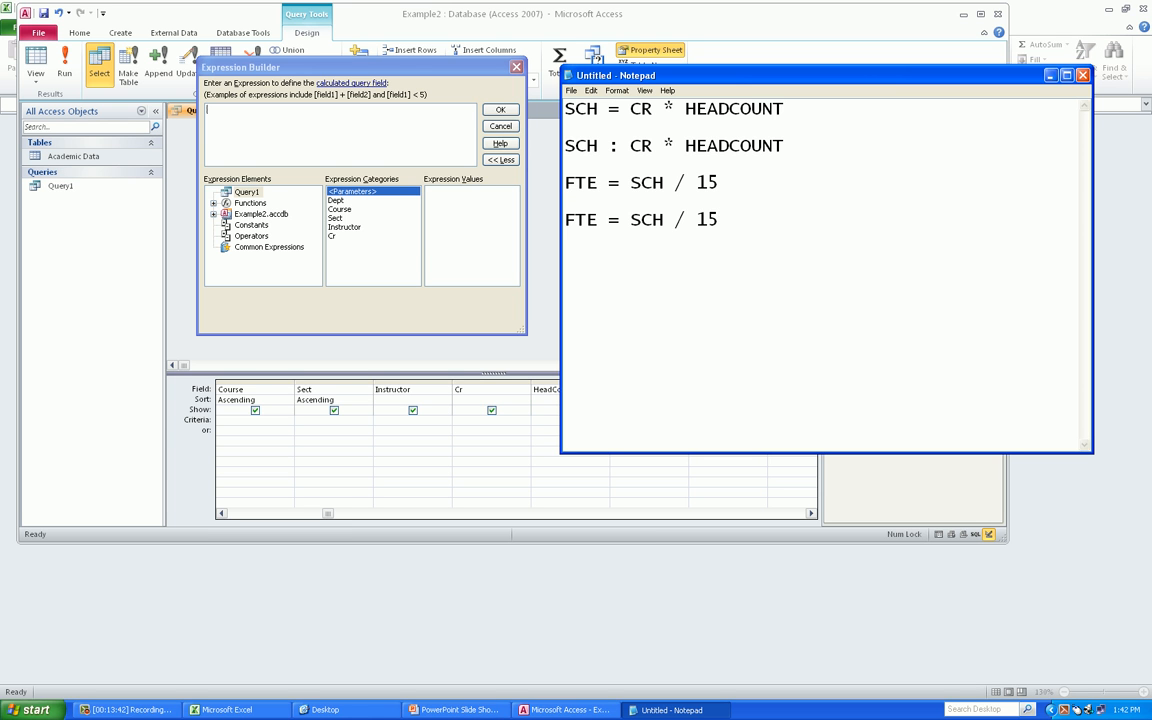
{"action": "key", "text": "BackSpace"}
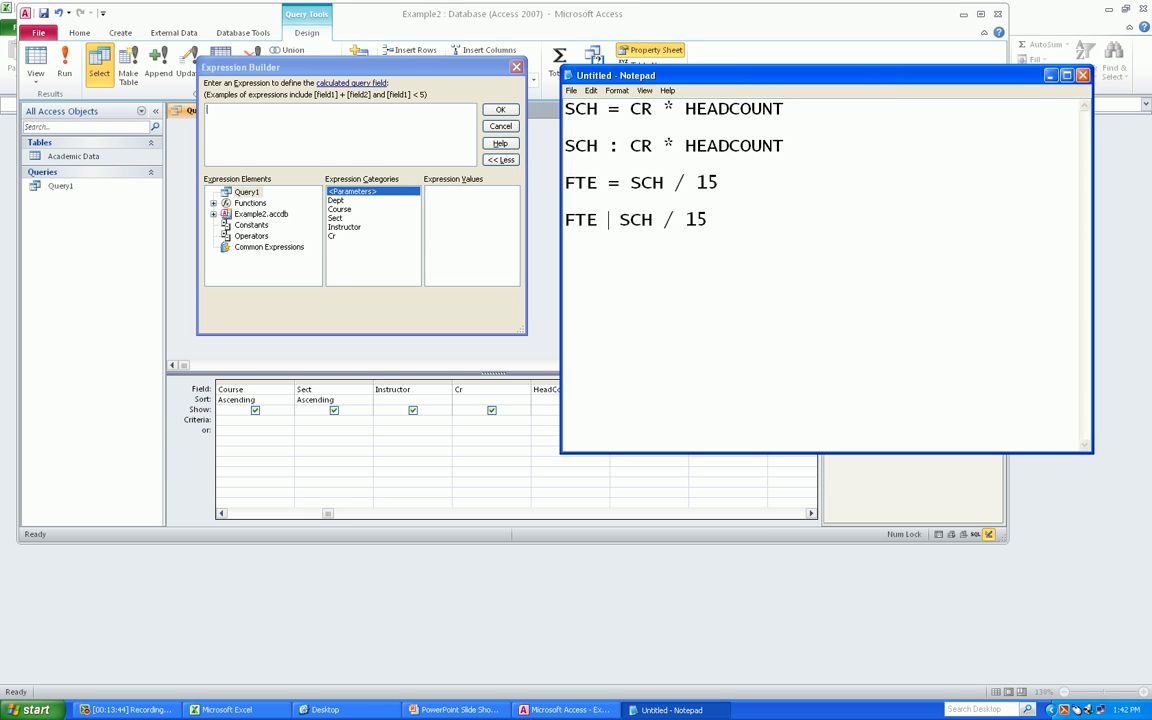
{"action": "type", "text": ":"}
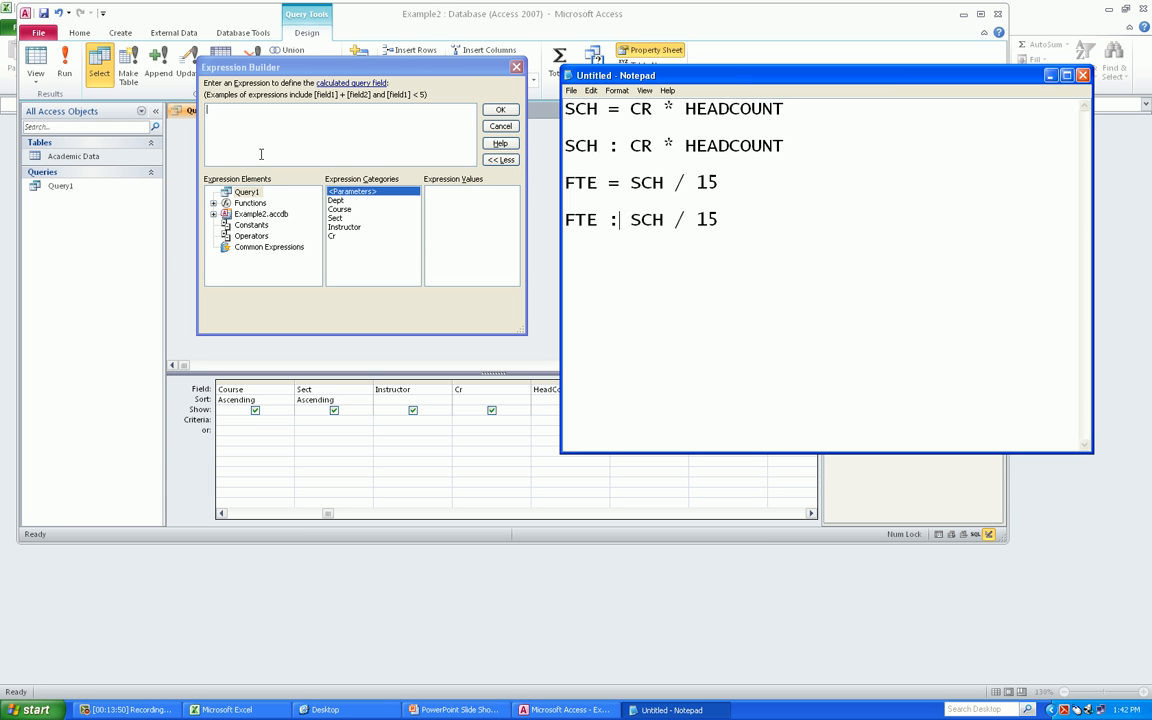
- Browse the Expression Builder's elements, expanding Example2.accdb and its queries, and examine which fields Query1 offers
{"action": "left_click", "coordinate": [227, 193]}
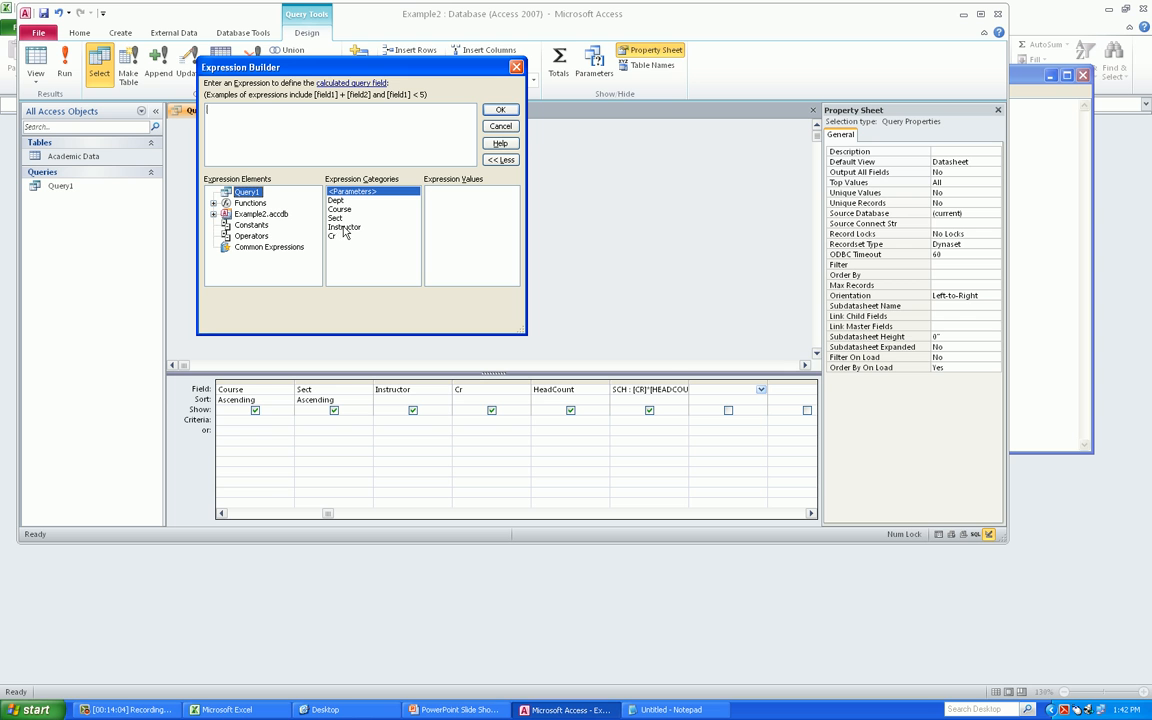
{"action": "left_click", "coordinate": [213, 214]}
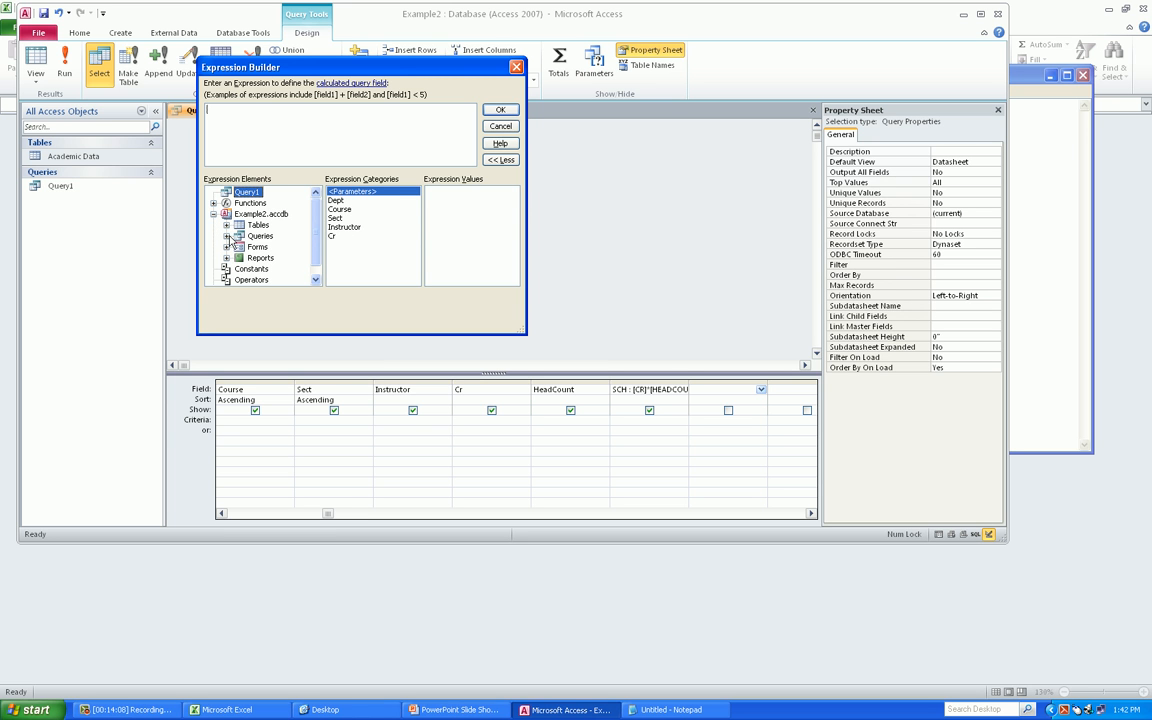
{"action": "left_click", "coordinate": [226, 236]}
{"action": "left_click", "coordinate": [260, 247]}
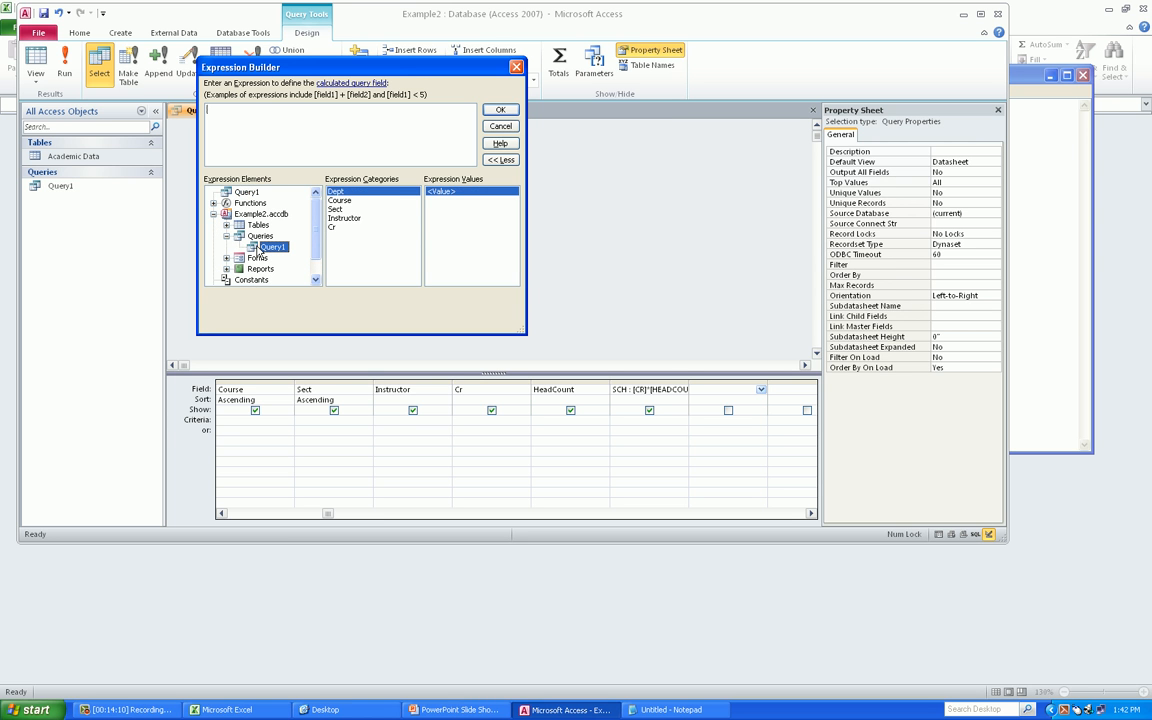
{"action": "left_click", "coordinate": [255, 237]}
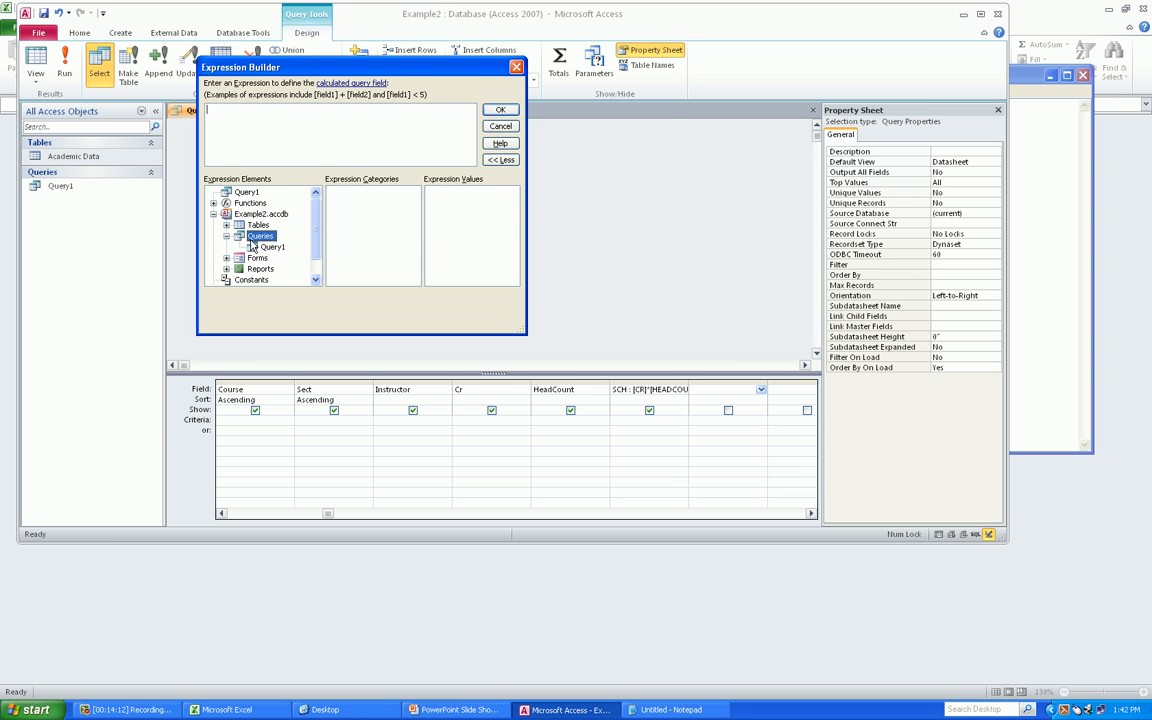
{"action": "left_click", "coordinate": [268, 247]}
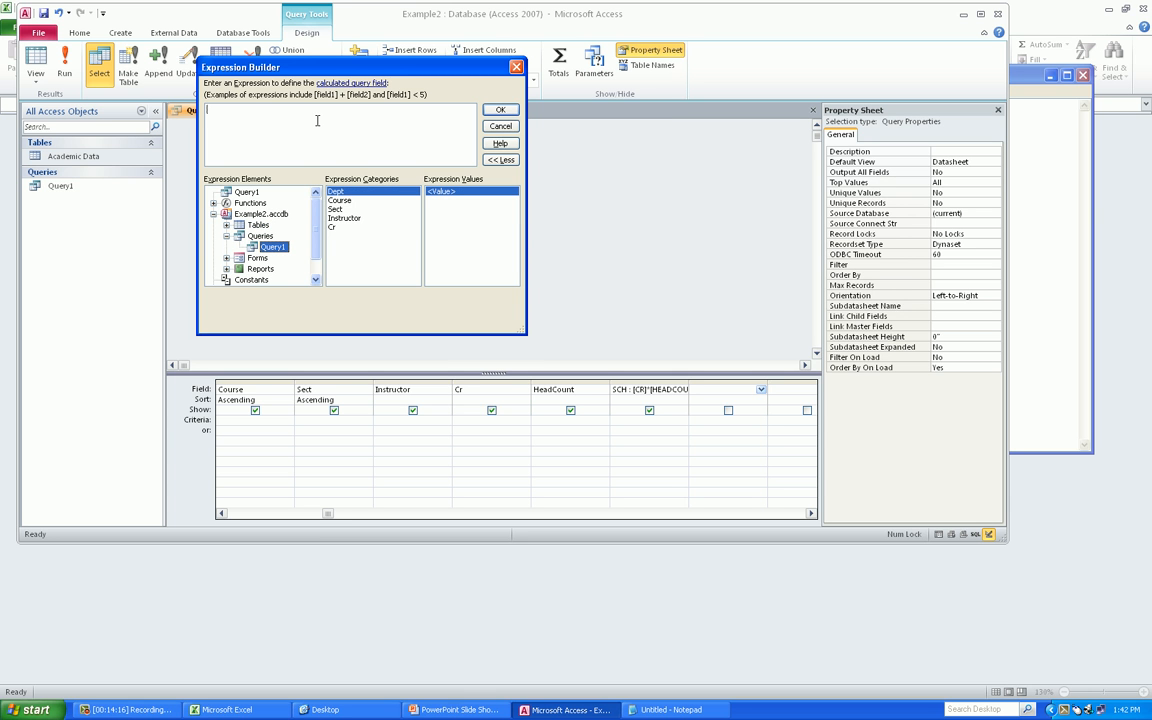
- Copy FTE : SCH / 15 from Notepad into the Expression Builder and accept the expression
{"action": "key", "text": "alt+Tab"}
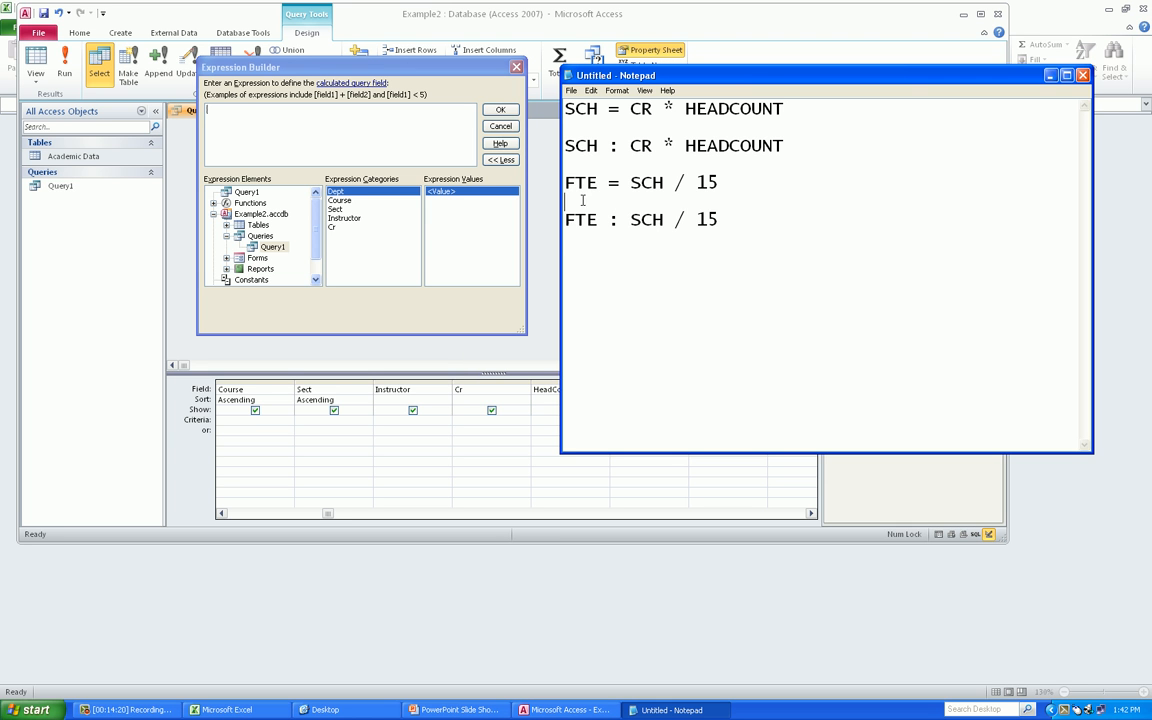
{"action": "left_click_drag", "start_coordinate": [565, 220], "coordinate": [735, 226]}
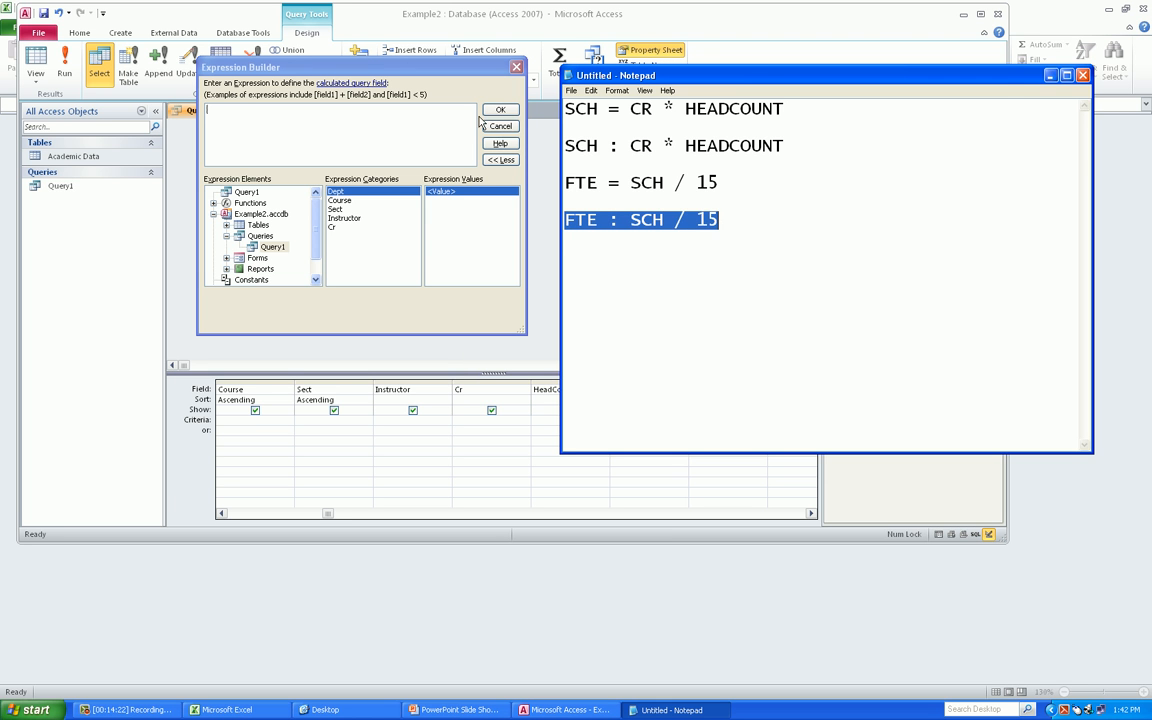
{"action": "left_click", "coordinate": [393, 112]}
{"action": "key", "text": "ctrl+v"}
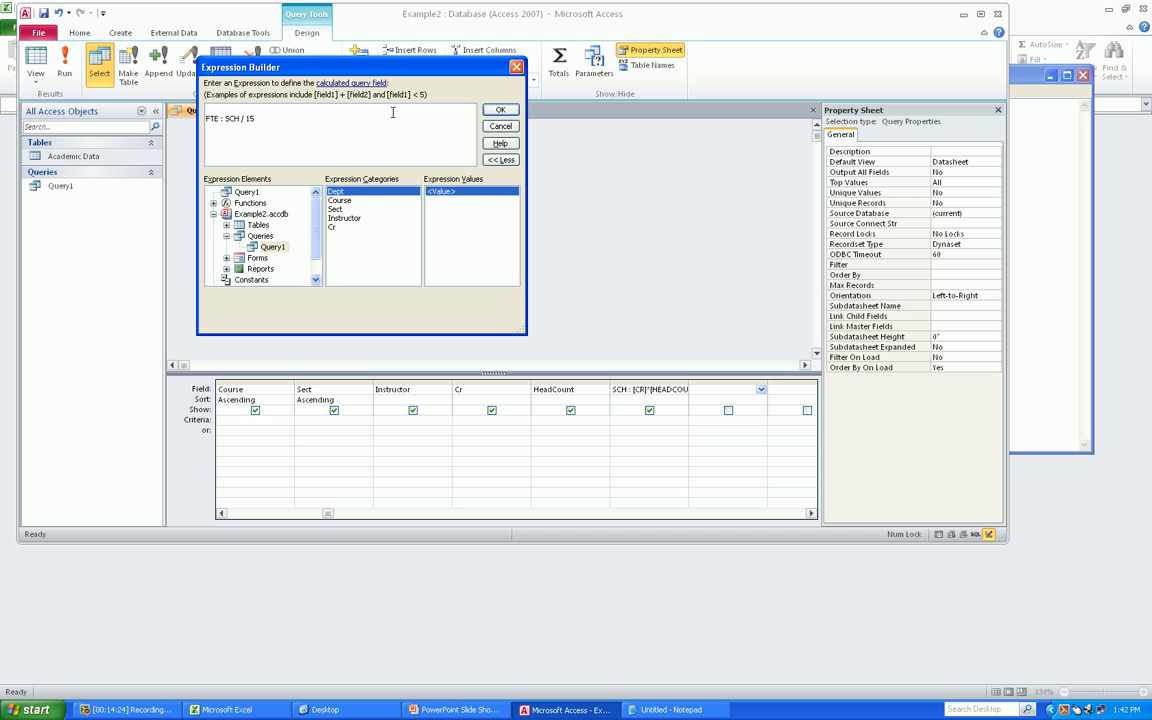
{"action": "left_click", "coordinate": [503, 111]}
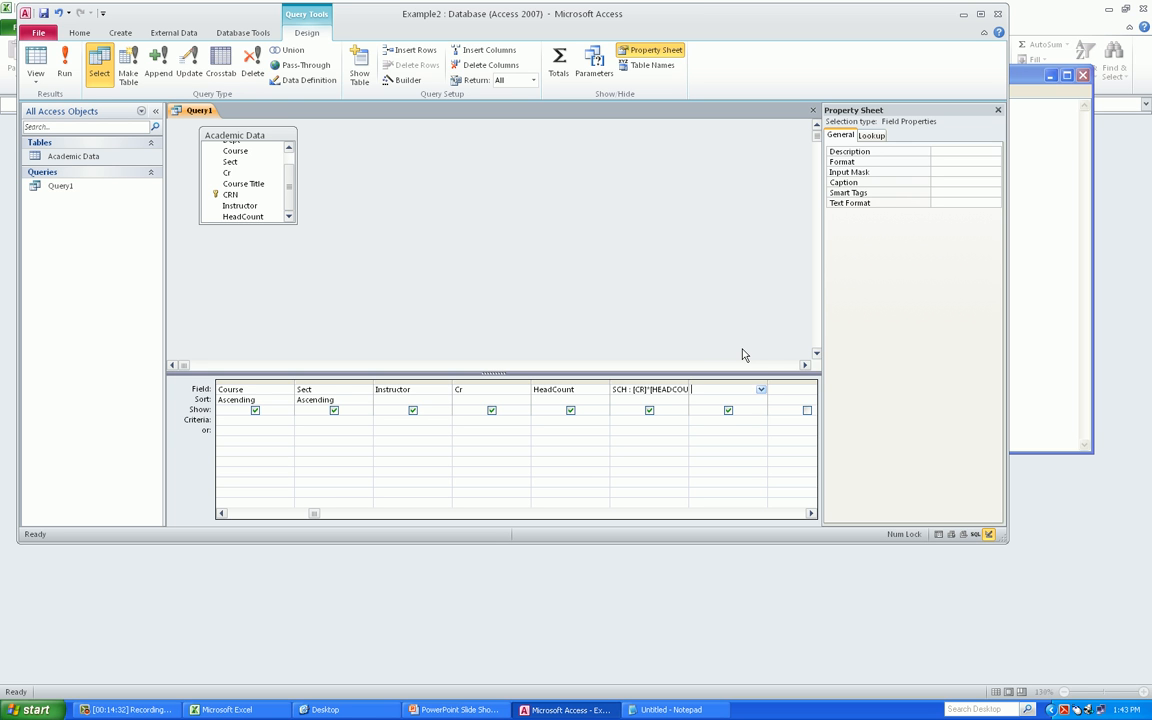
- Open the column after SCH in the Zoom box, make its expression read FTE : SCH / 15, and accept it
{"action": "right_click", "coordinate": [734, 389]}
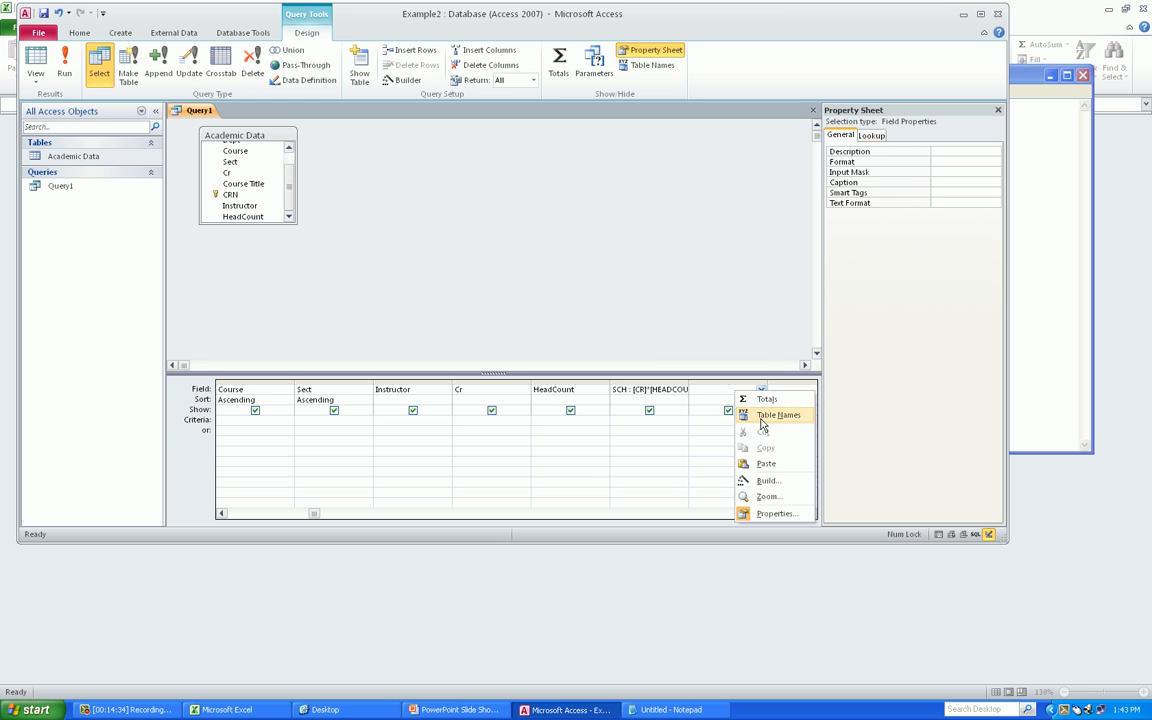
{"action": "left_click", "coordinate": [764, 496]}
{"action": "key", "text": "ctrl+v"}
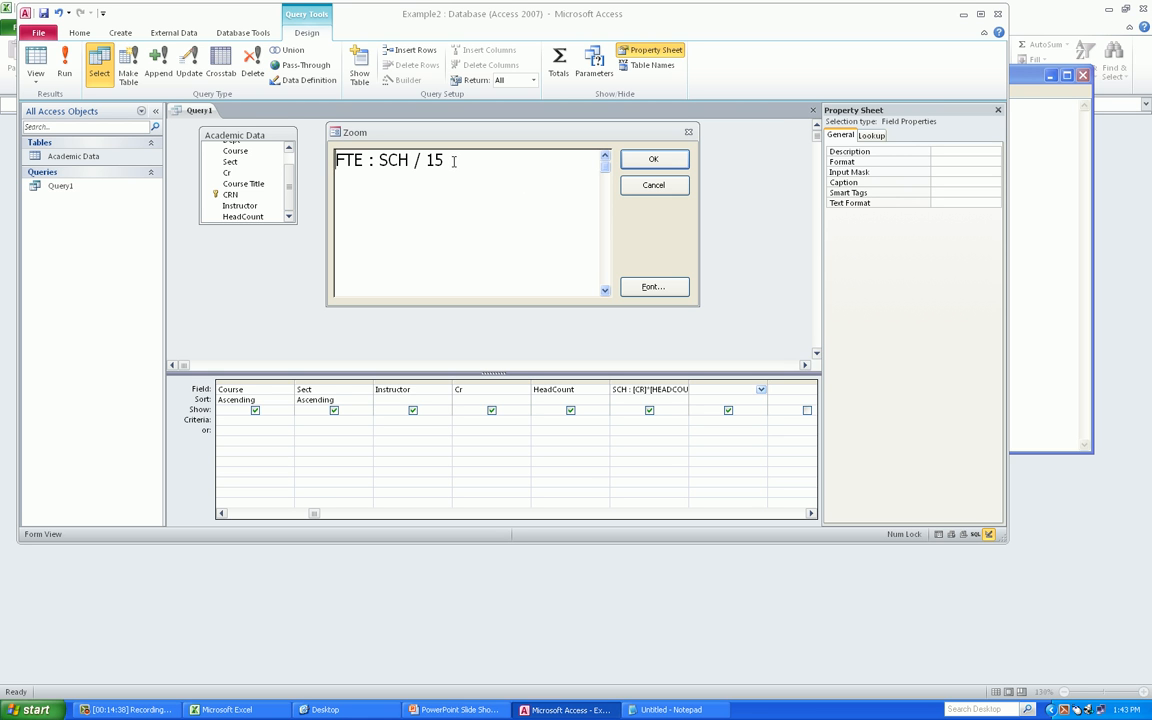
{"action": "left_click", "coordinate": [640, 160]}
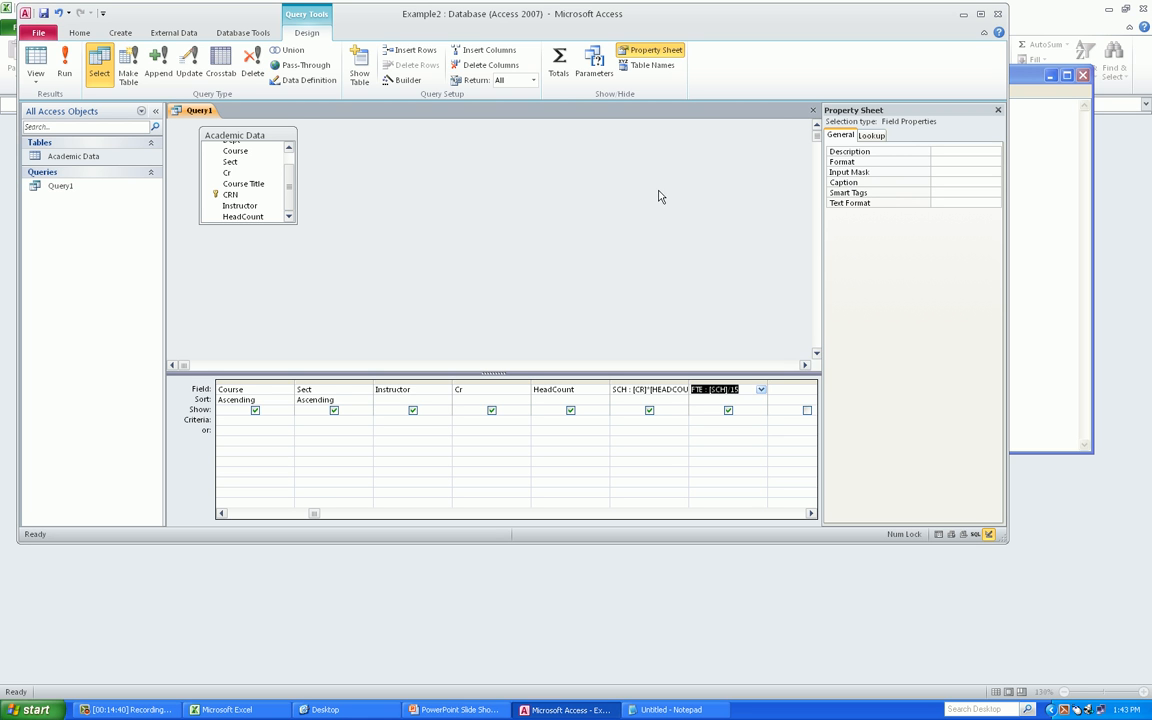
- Run the query, widen the FTE column so its long decimal values fit, and return to design view
{"action": "left_click", "coordinate": [64, 64]}
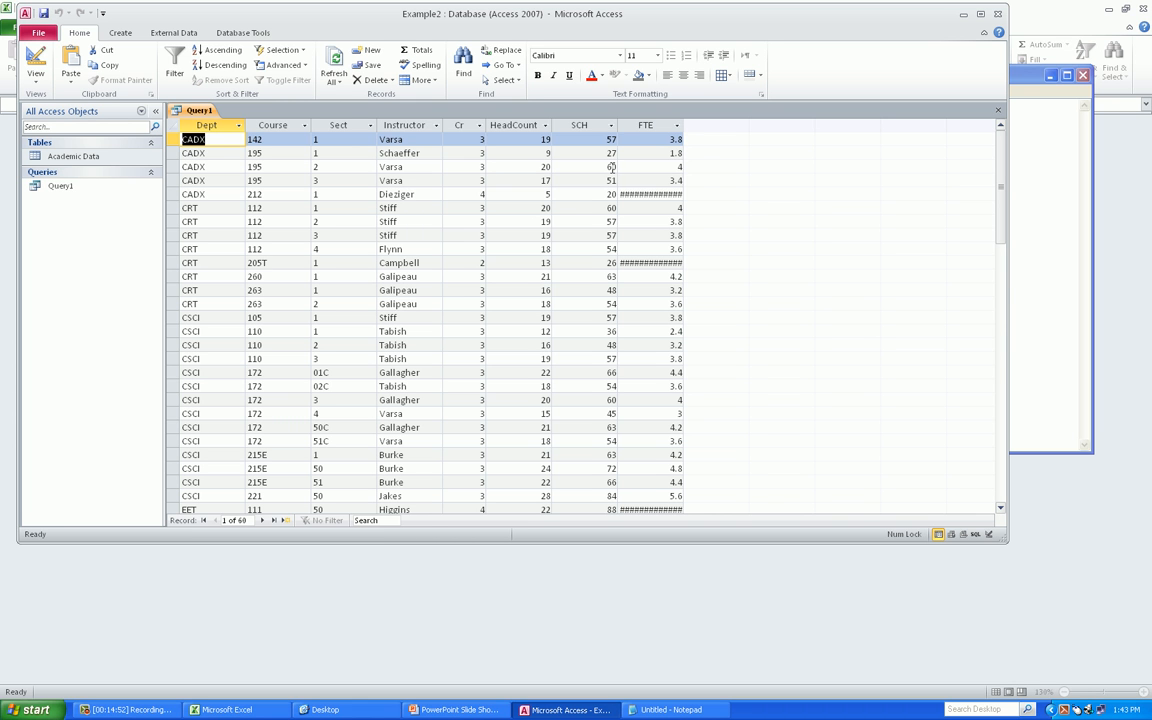
{"action": "left_click", "coordinate": [681, 167]}
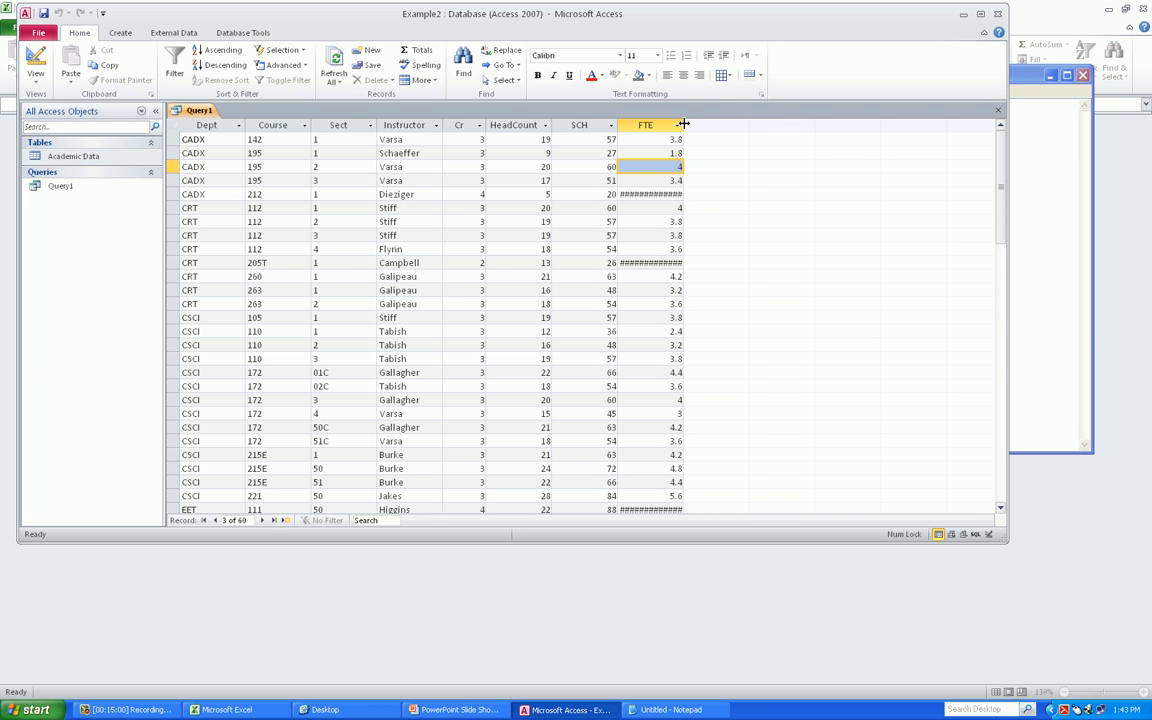
{"action": "left_click_drag", "start_coordinate": [684, 124], "coordinate": [711, 122]}
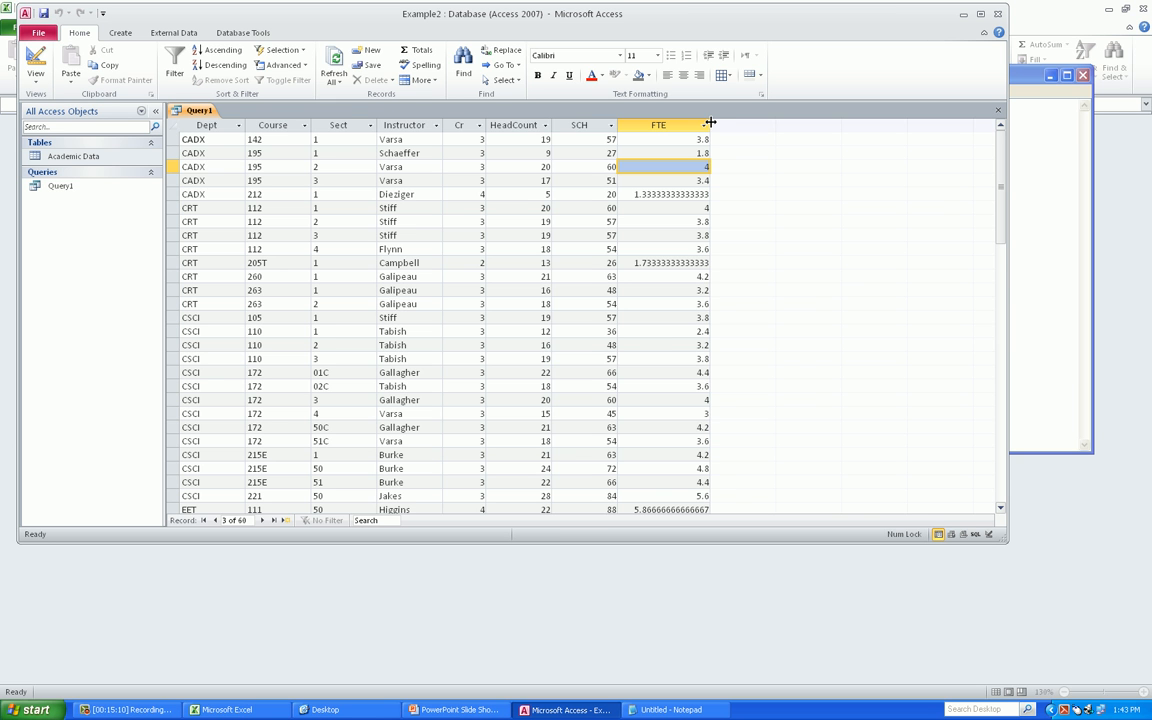
{"action": "left_click", "coordinate": [36, 64]}
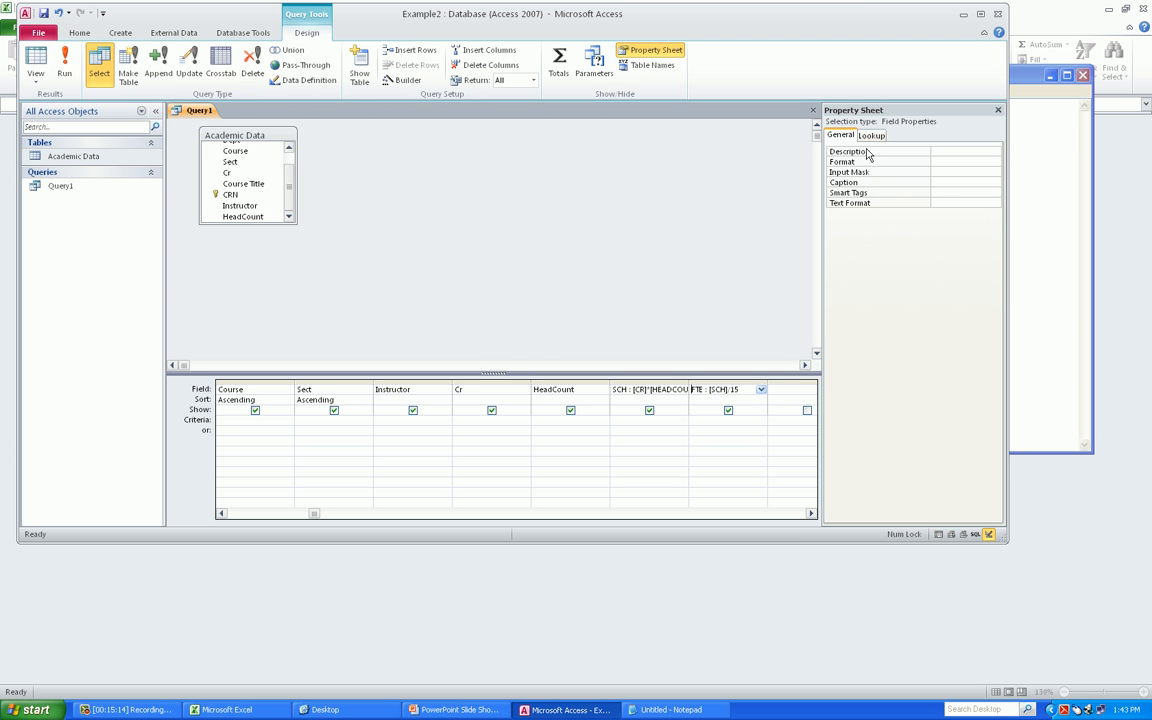
- Set the FTE field's format property to Fixed
{"action": "left_click", "coordinate": [955, 160]}
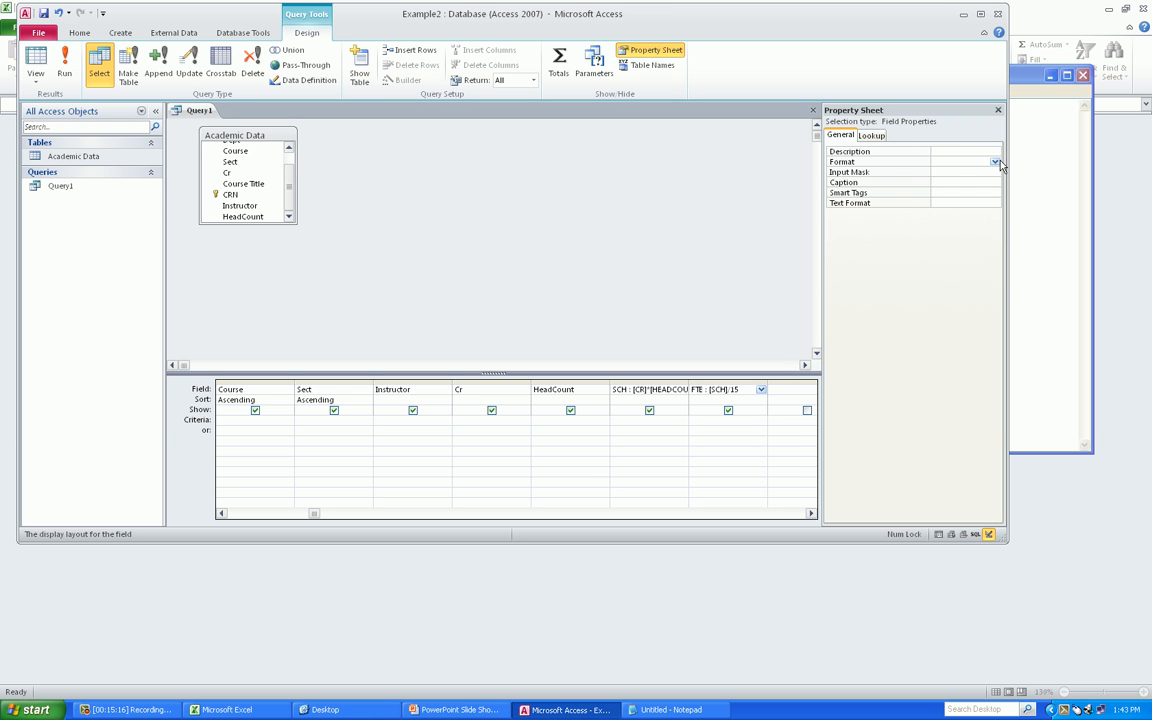
{"action": "left_click", "coordinate": [996, 162]}
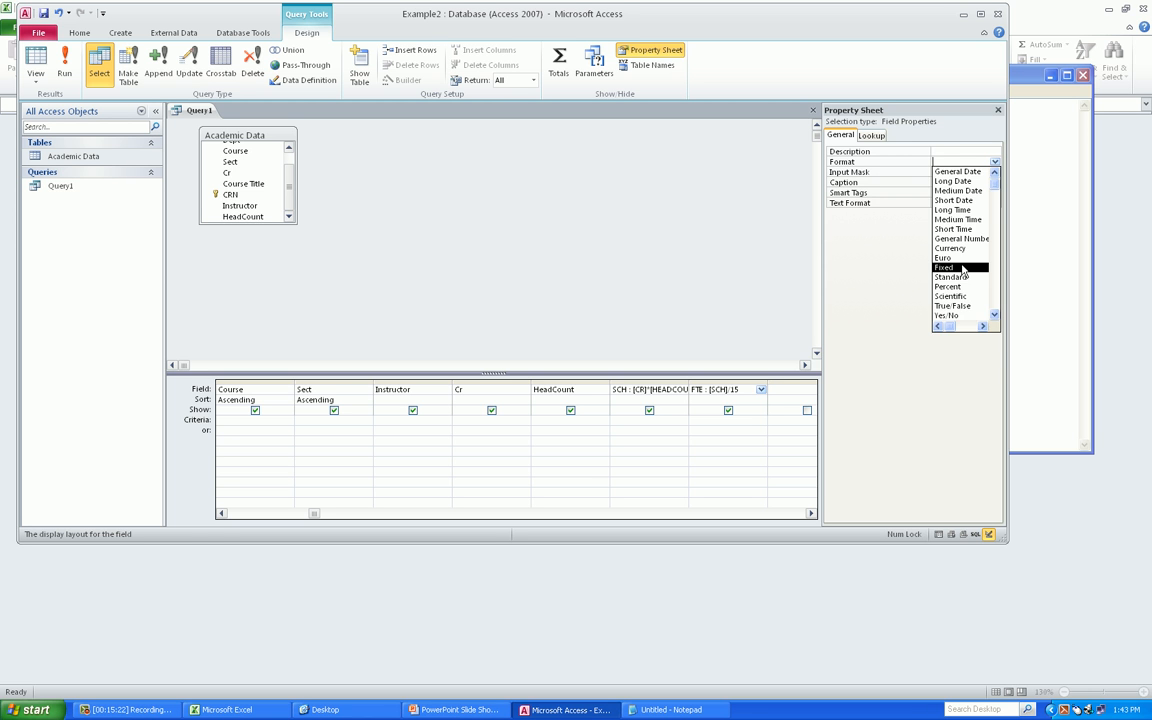
{"action": "left_click", "coordinate": [962, 268]}
{"action": "left_click", "coordinate": [980, 173]}
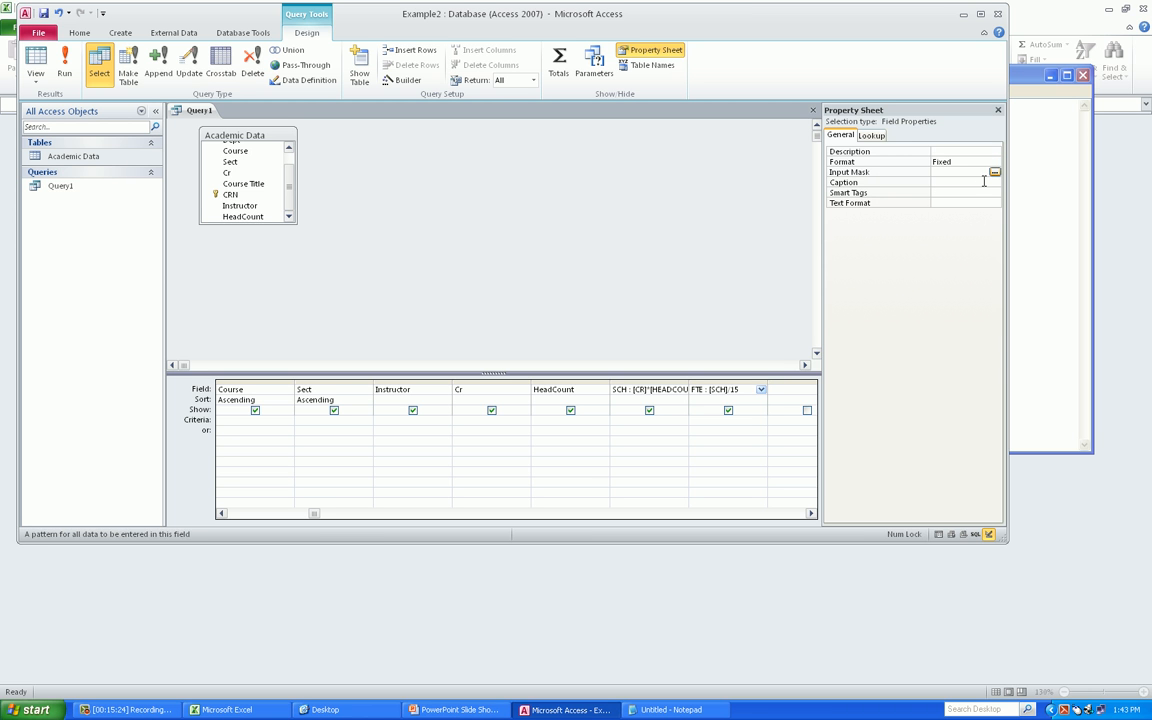
{"action": "left_click", "coordinate": [984, 181]}
{"action": "left_click", "coordinate": [988, 172]}
{"action": "left_click", "coordinate": [994, 172]}
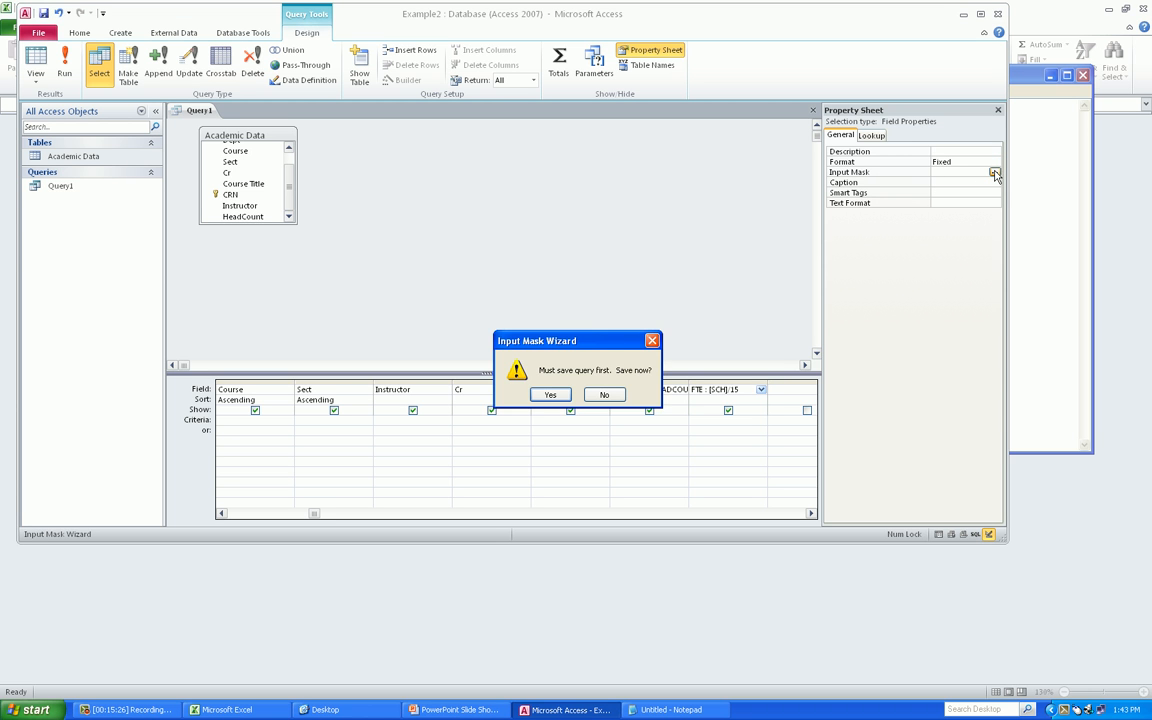
{"action": "left_click", "coordinate": [606, 394]}
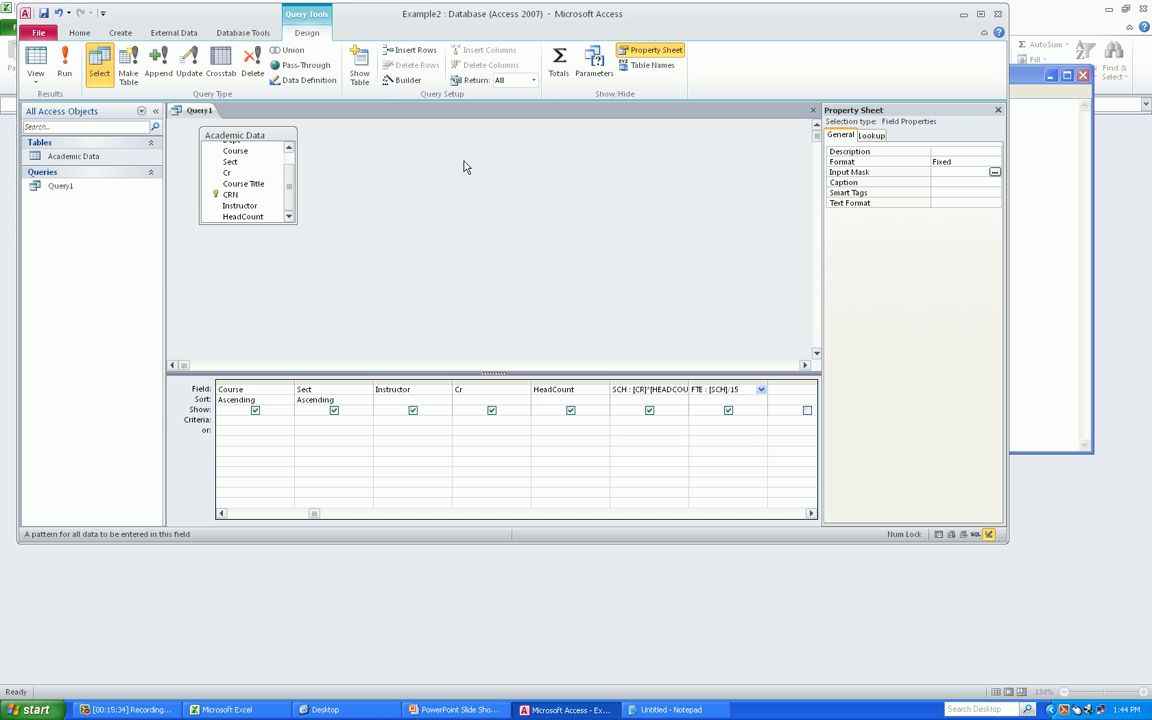
- Close and redisplay the property sheet, and set the FTE field's format to General Number
{"action": "left_click", "coordinate": [997, 111]}
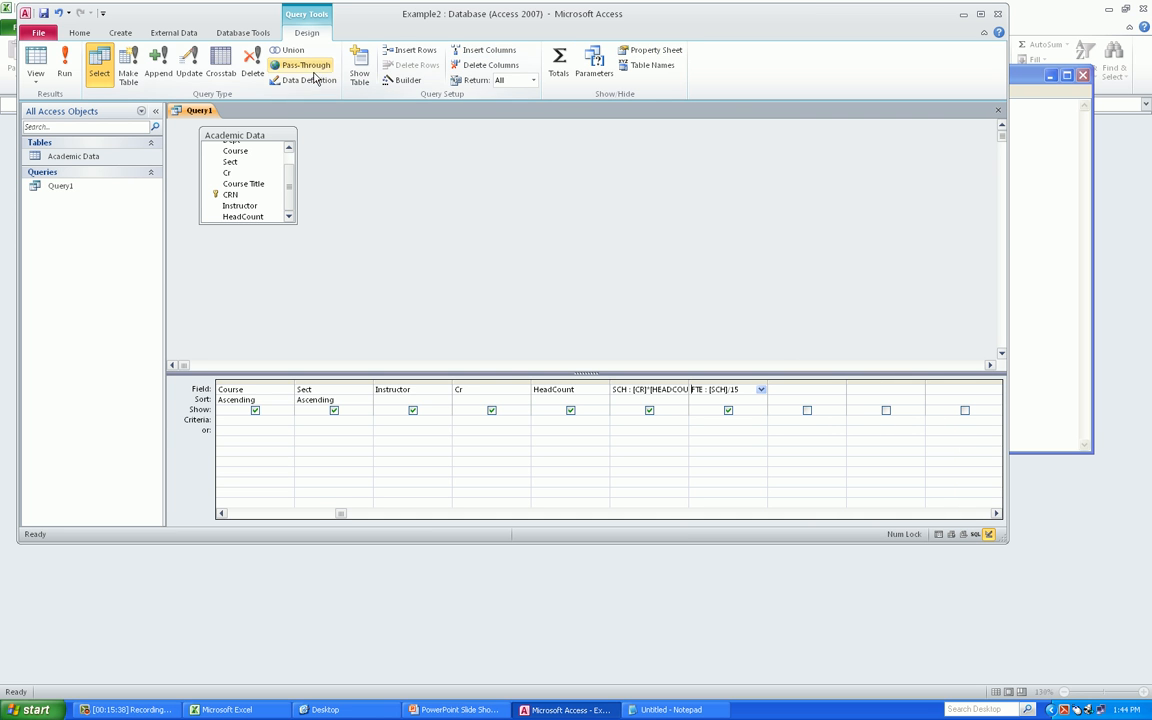
{"action": "left_click", "coordinate": [637, 57]}
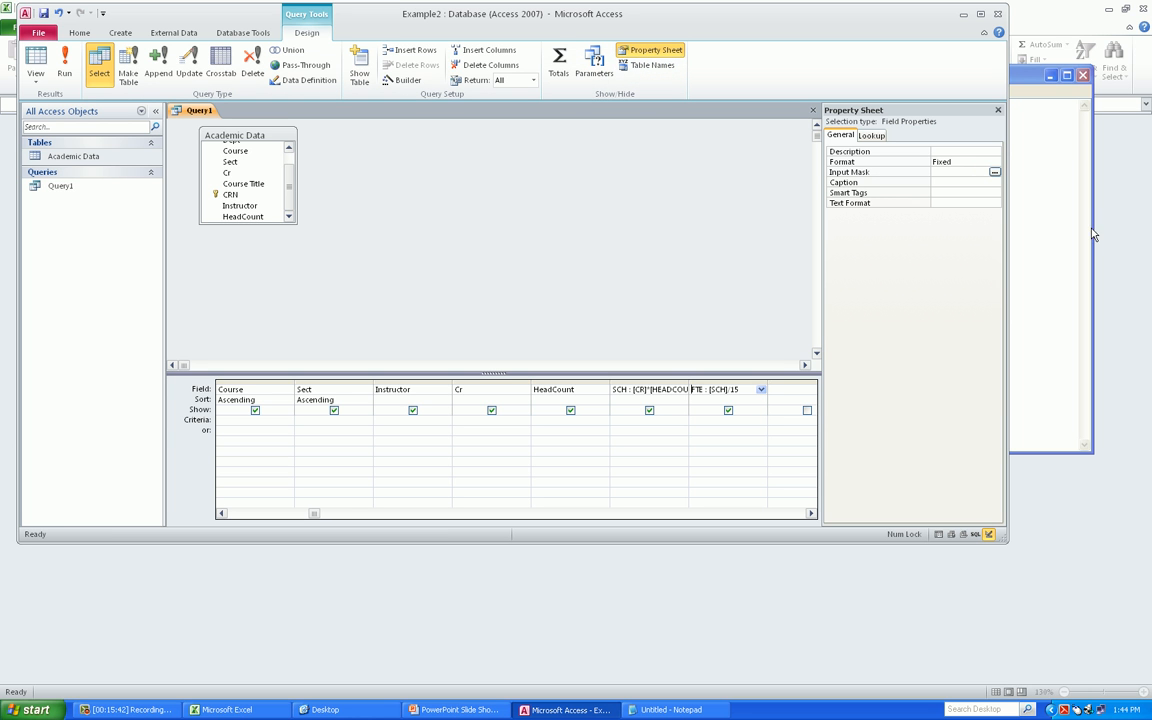
{"action": "left_click", "coordinate": [975, 161]}
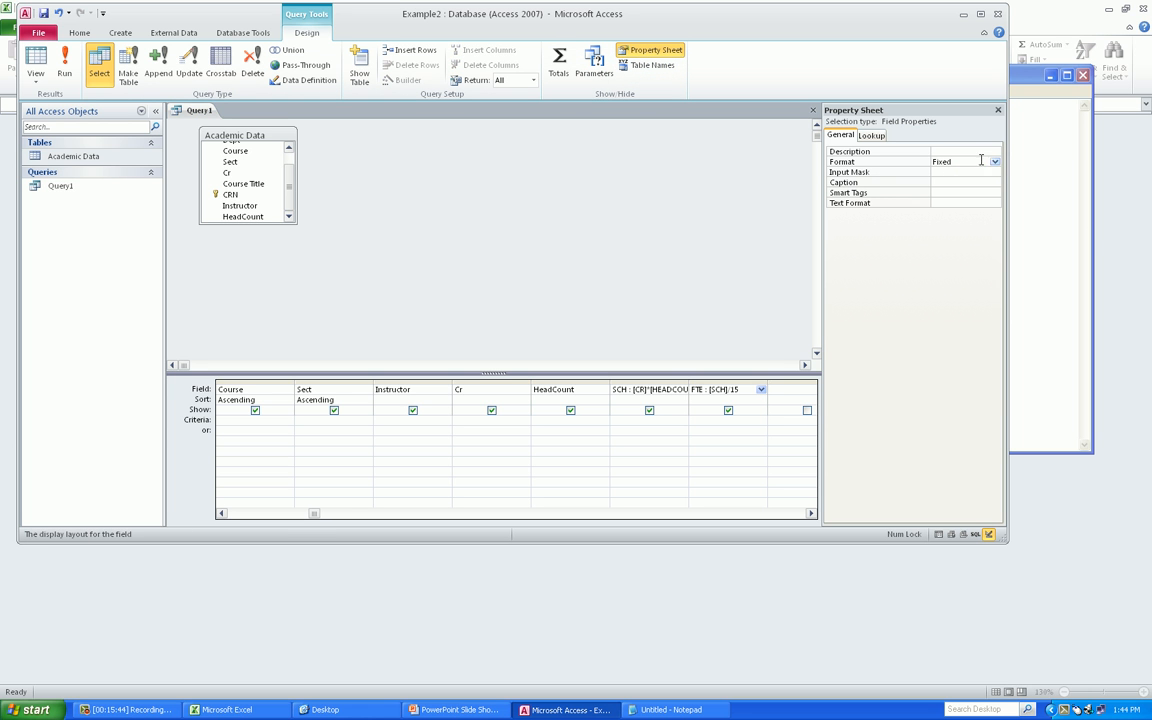
{"action": "left_click", "coordinate": [995, 162]}
{"action": "left_click", "coordinate": [995, 162]}
{"action": "left_click", "coordinate": [995, 162]}
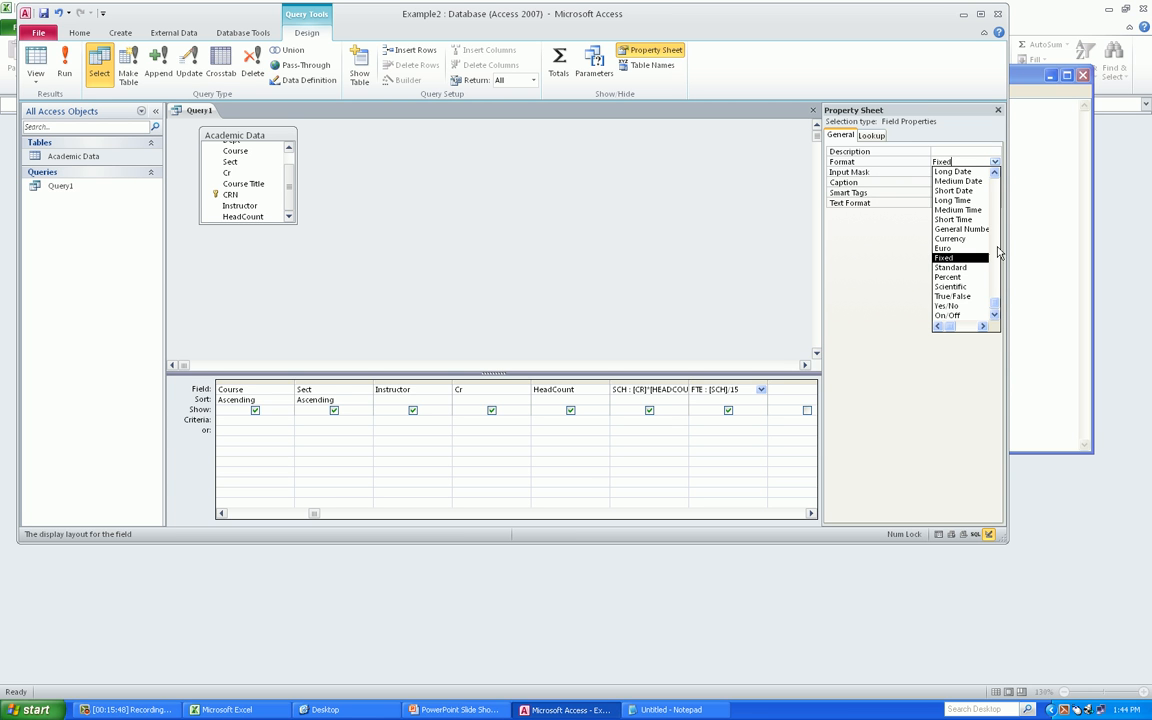
{"action": "scroll", "coordinate": [1006, 185], "scroll_direction": "up", "scroll_amount": 1}
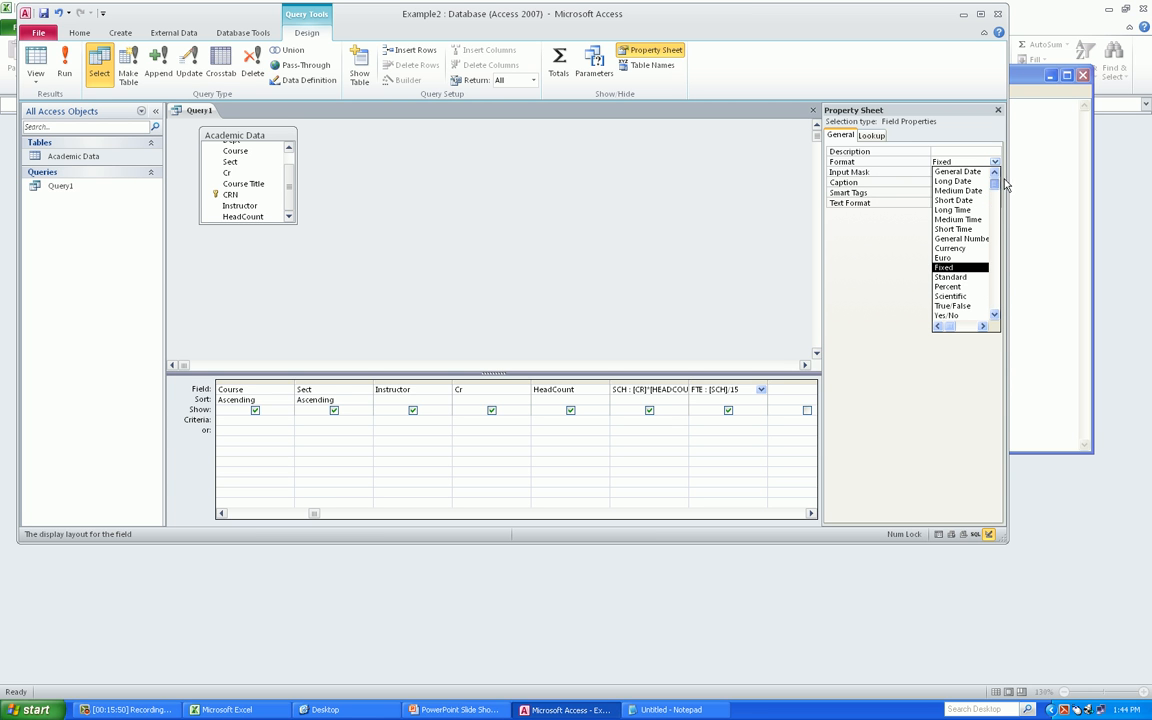
{"action": "left_click", "coordinate": [977, 246]}
{"action": "left_click", "coordinate": [995, 163]}
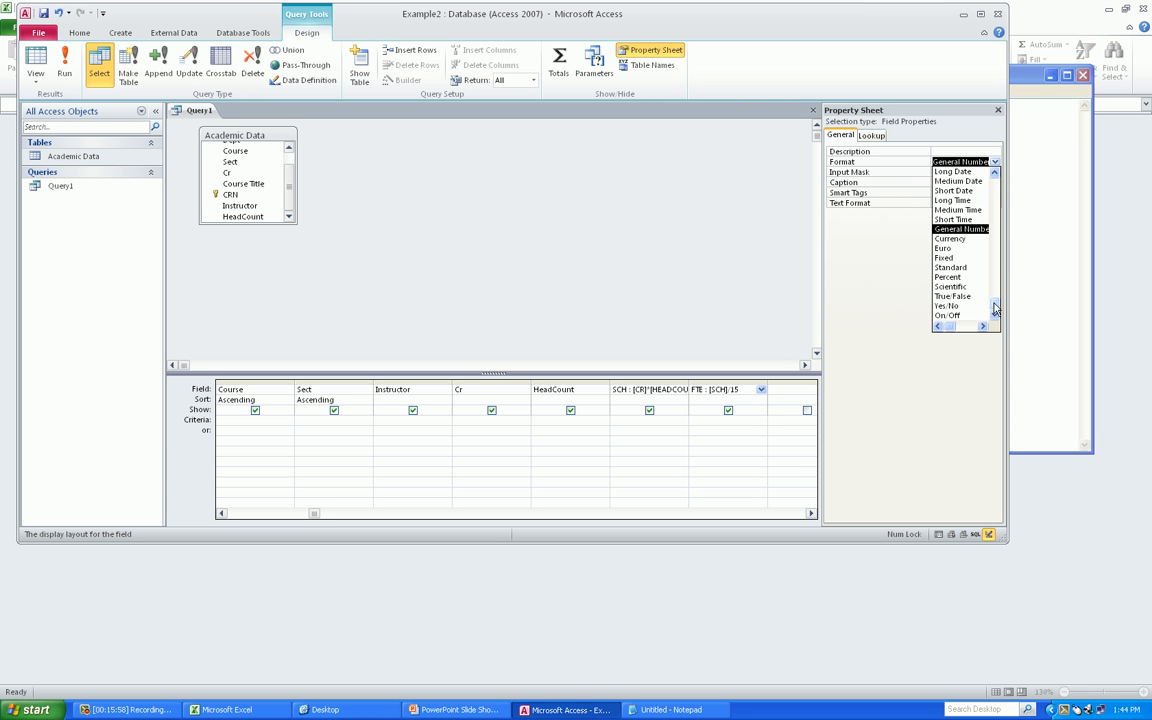
{"action": "left_click", "coordinate": [975, 230]}
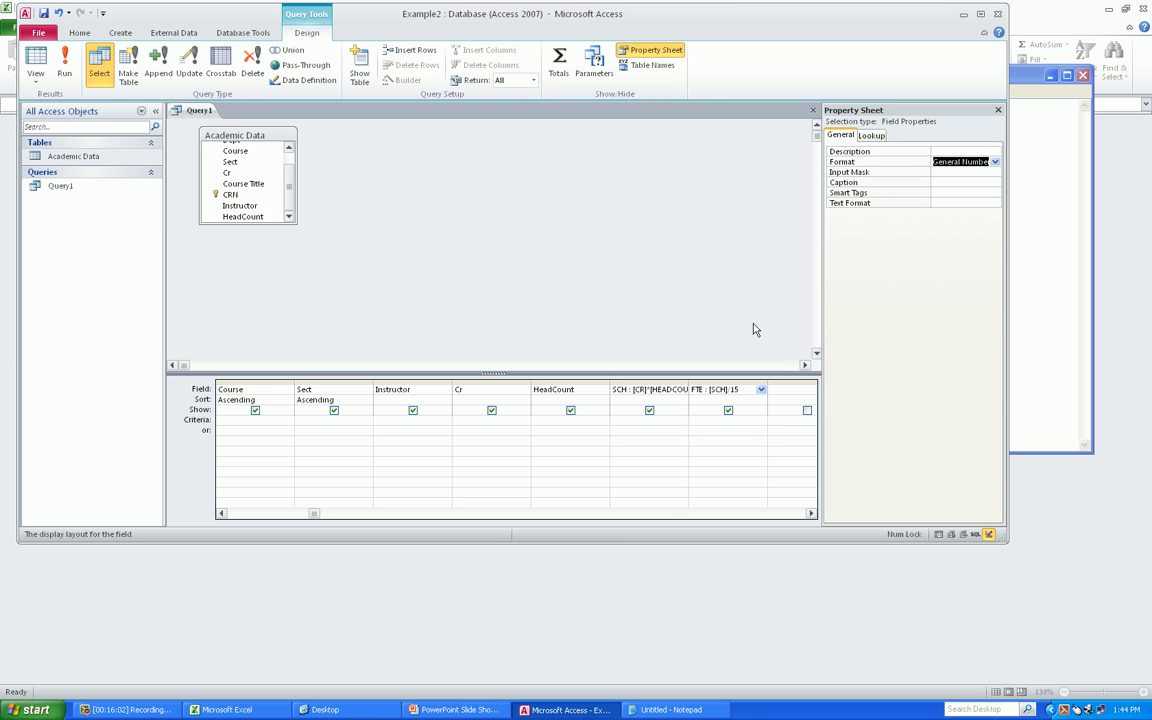
- Close the property sheet and run the query with the reformatted FTE field
{"action": "left_click", "coordinate": [997, 111]}
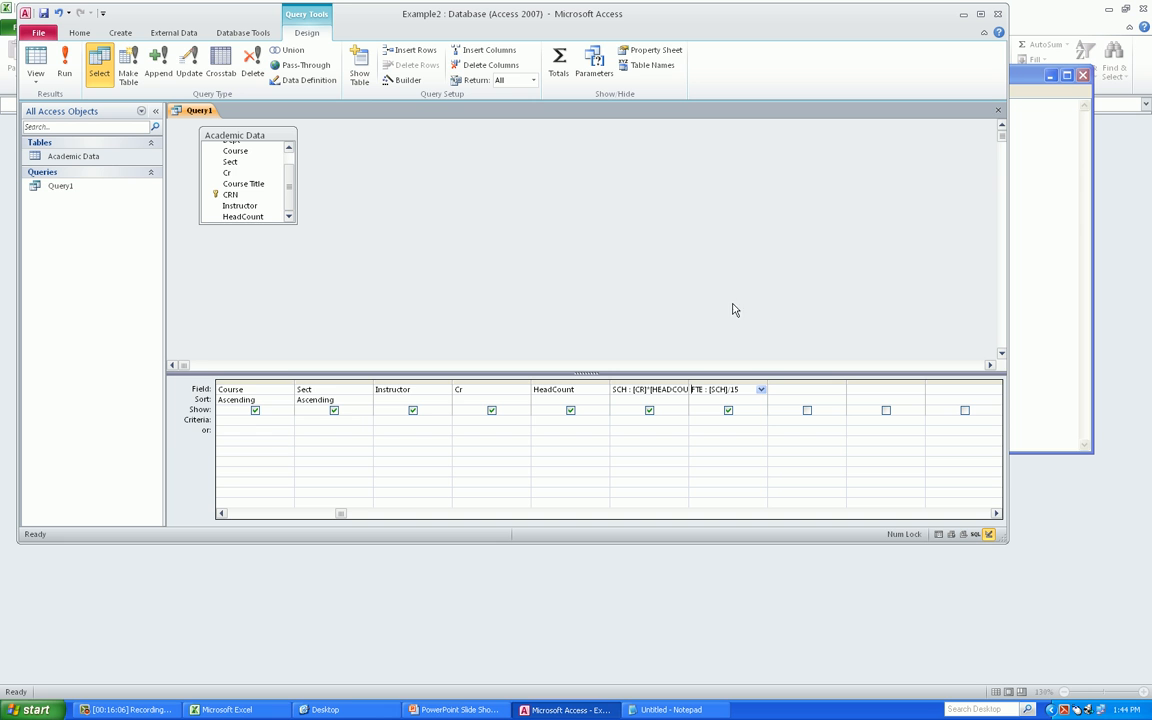
{"action": "left_click", "coordinate": [64, 62]}
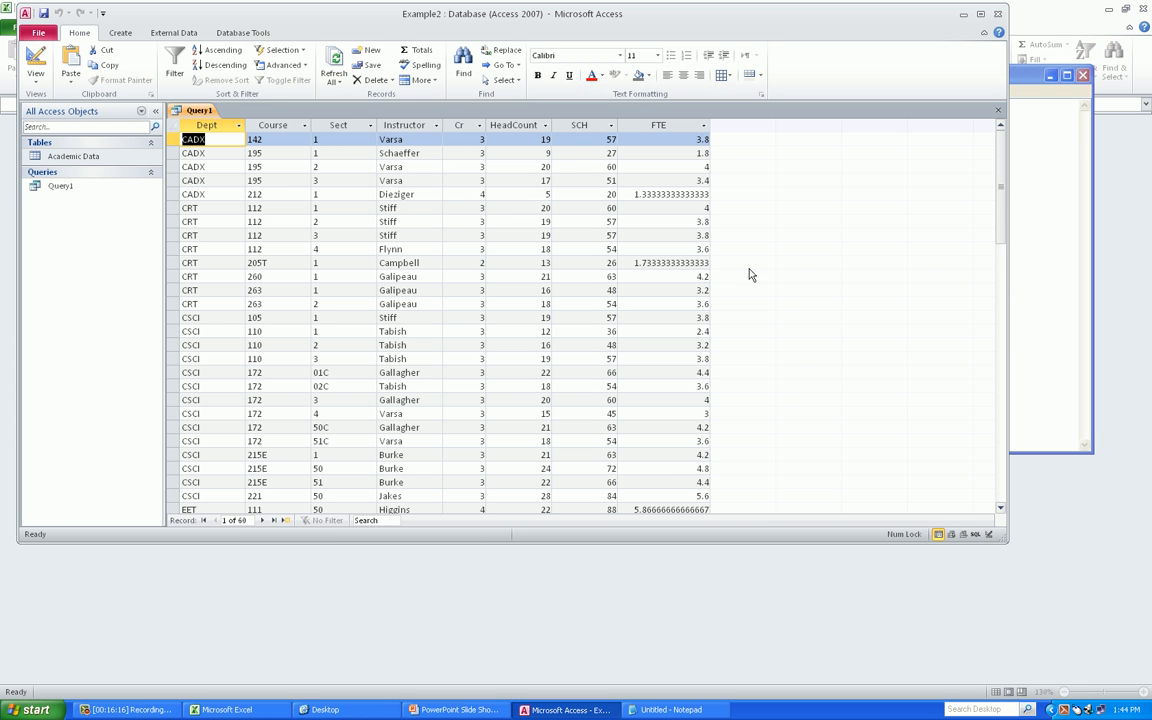
- Return Query1 to design view and close it, saving the design changes
{"action": "left_click", "coordinate": [36, 62]}
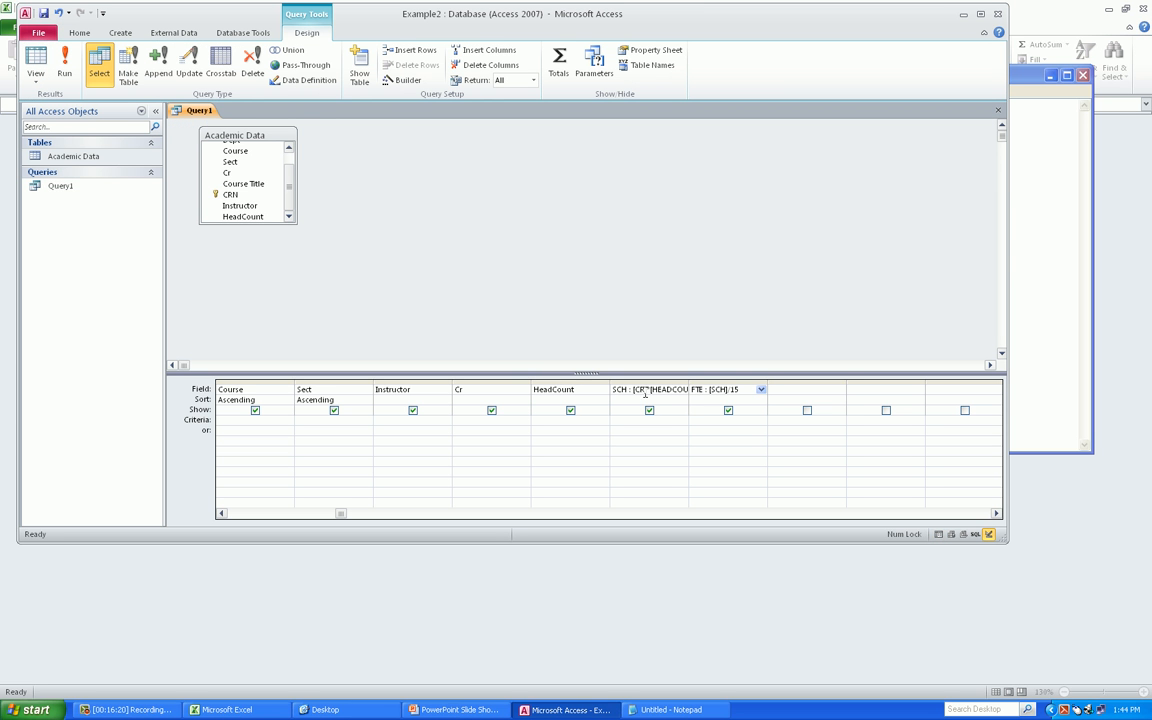
{"action": "right_click", "coordinate": [200, 110]}
{"action": "left_click", "coordinate": [227, 137]}
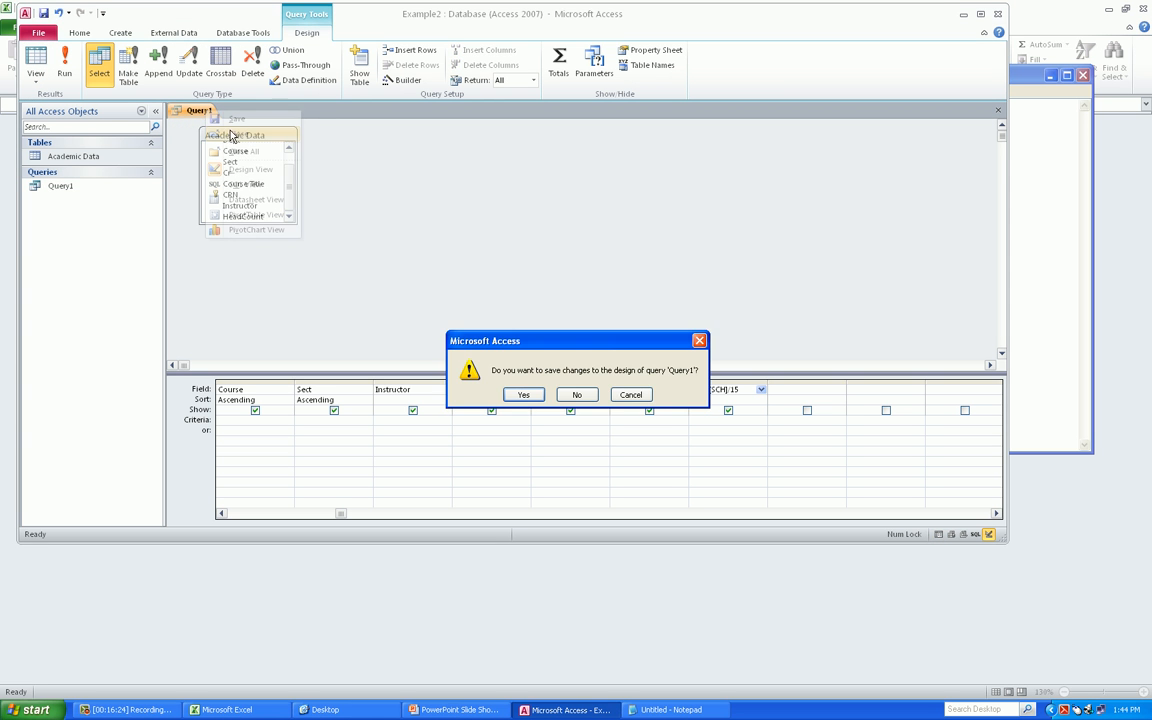
{"action": "left_click", "coordinate": [535, 399]}
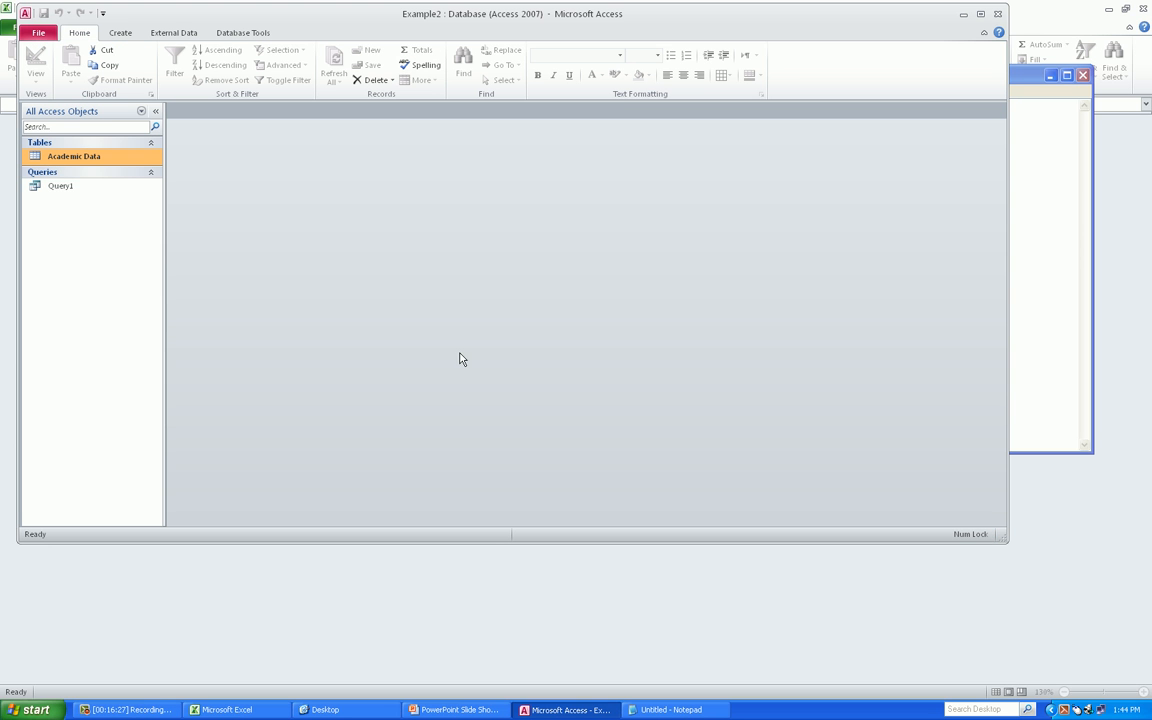
- Reopen the saved Query1 to review its records and close it again
{"action": "double_click", "coordinate": [58, 187]}
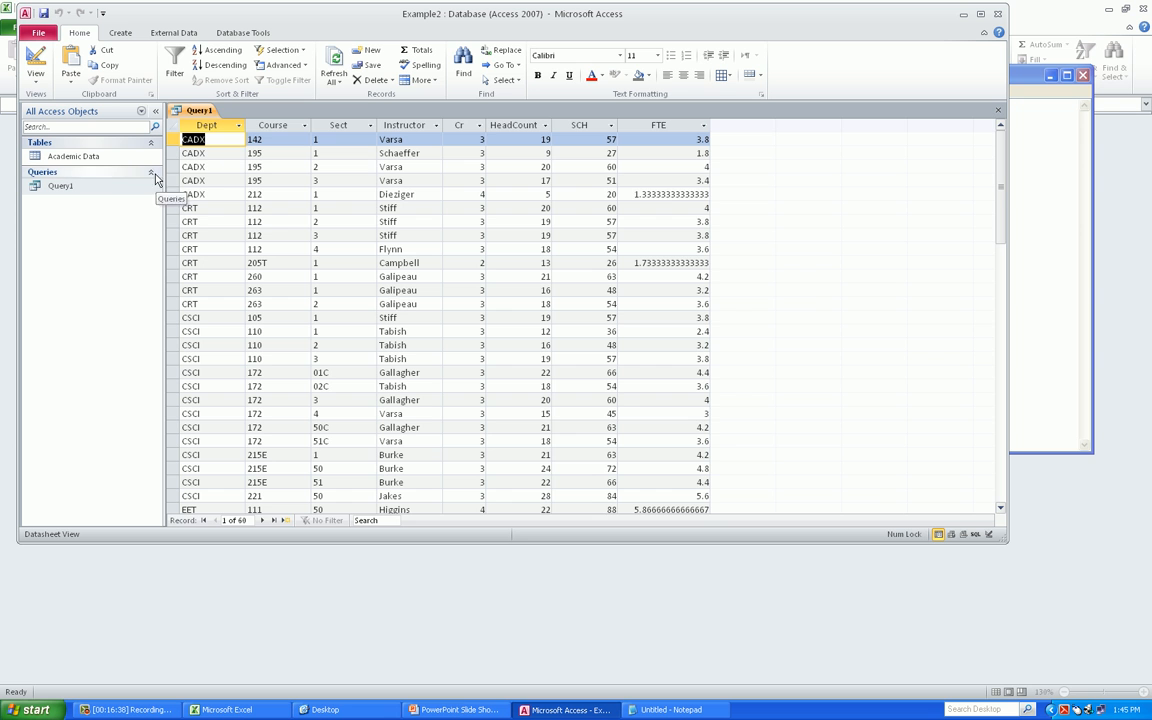
{"action": "right_click", "coordinate": [195, 110]}
{"action": "left_click", "coordinate": [215, 134]}
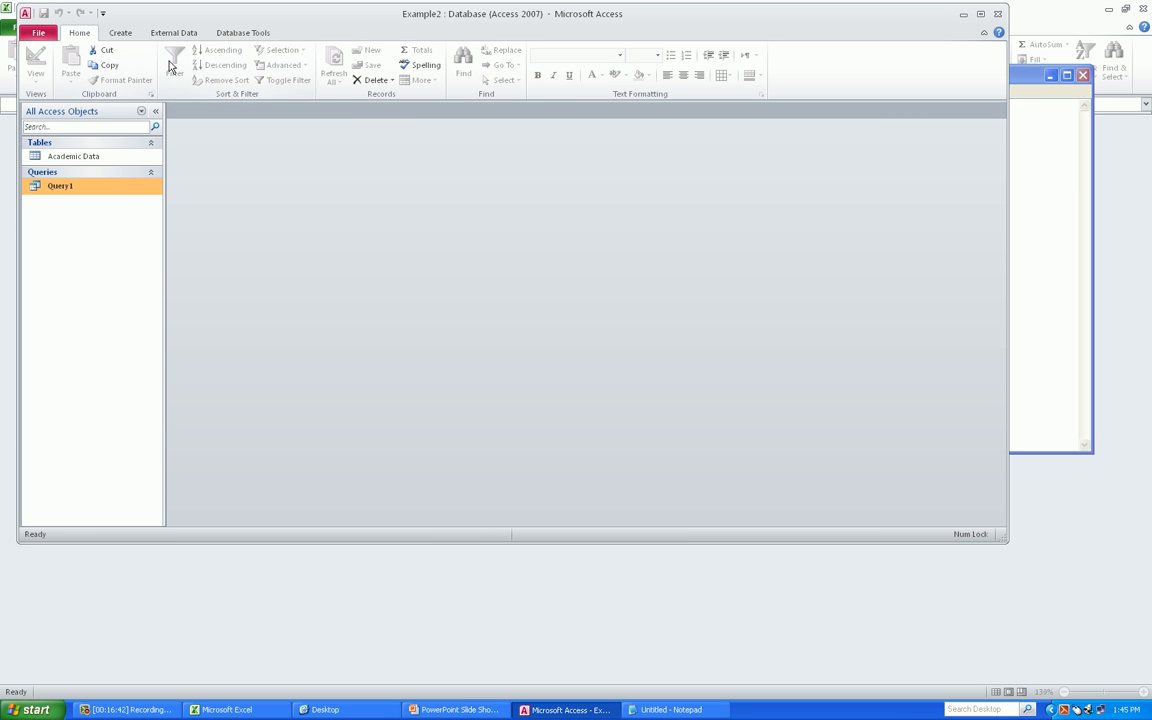
- Create a new query in design view and add the Academic Data table to it
{"action": "left_click", "coordinate": [124, 35]}
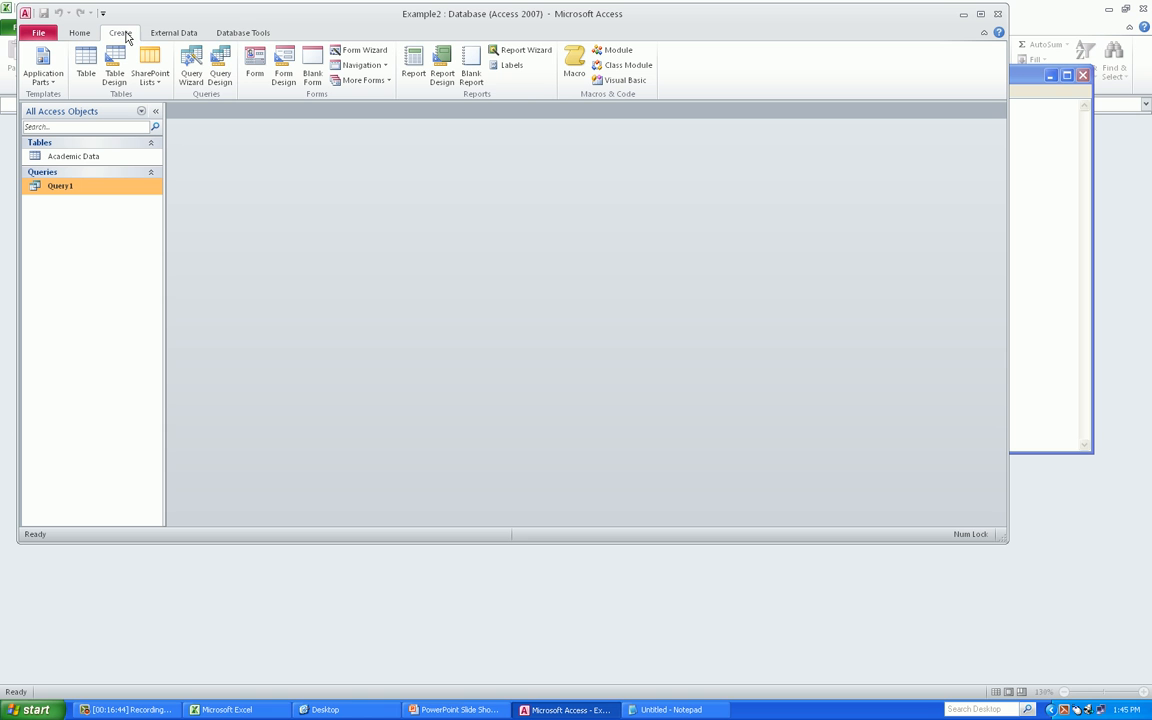
{"action": "left_click", "coordinate": [218, 56]}
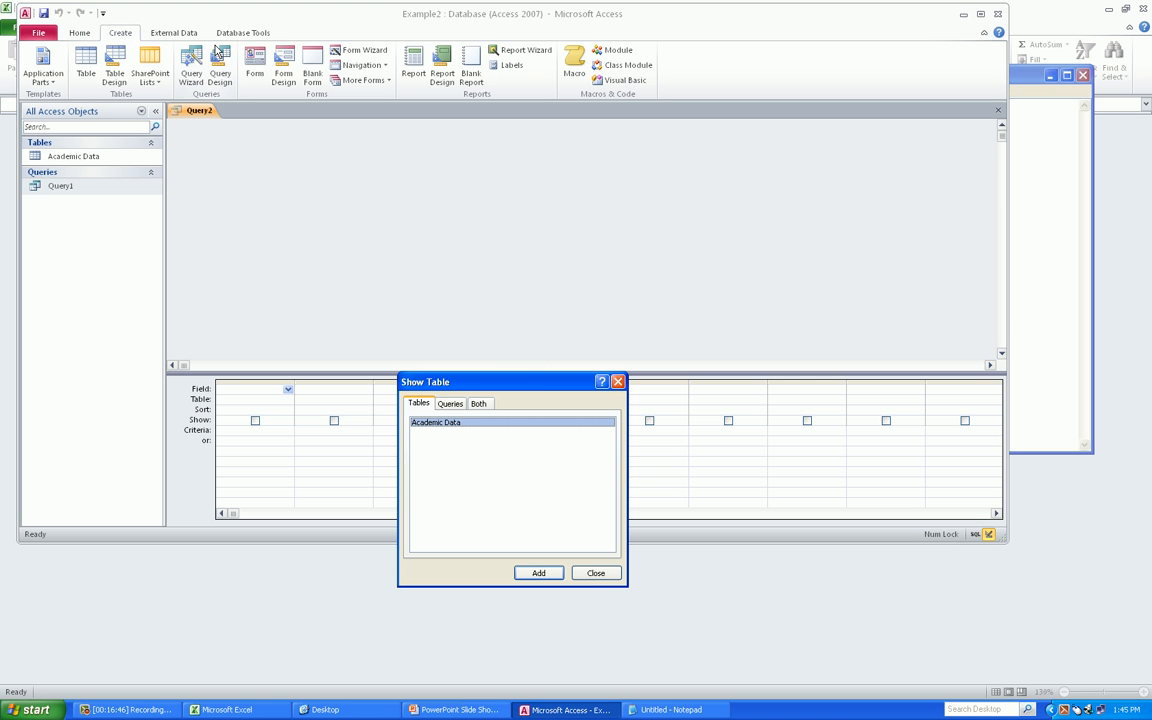
{"action": "key", "text": "alt+Tab"}
{"action": "key", "text": "Tab"}
{"action": "key", "text": "Tab"}
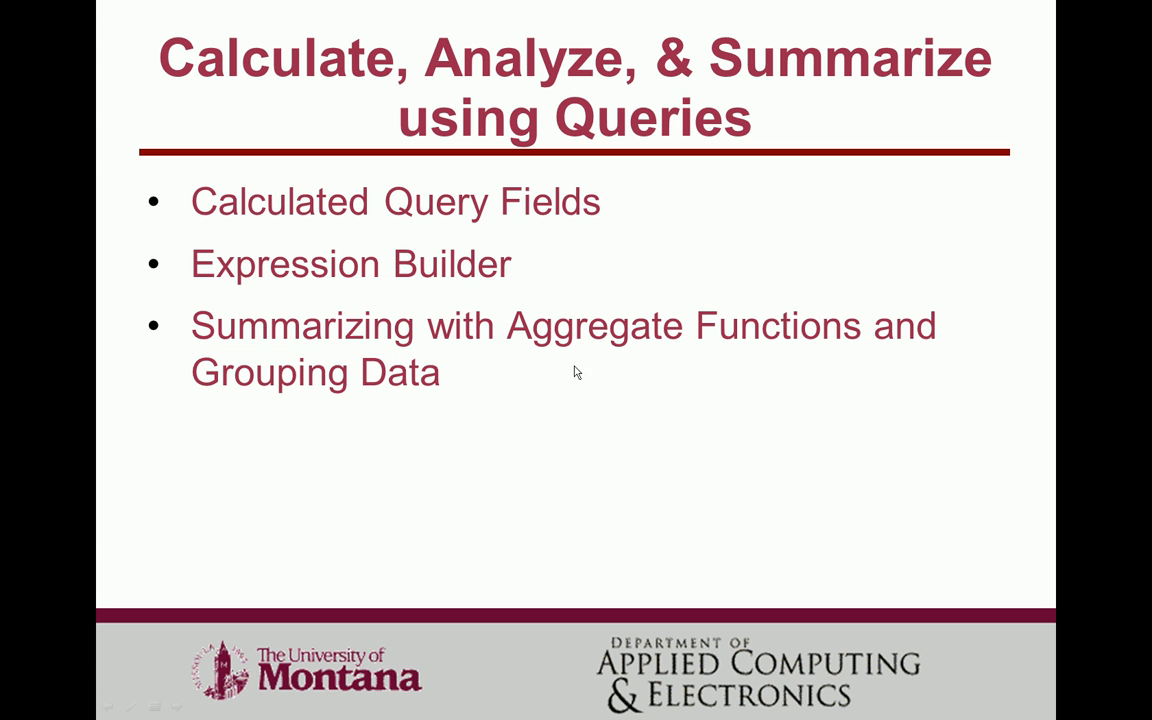
{"action": "key", "text": "alt+Tab"}
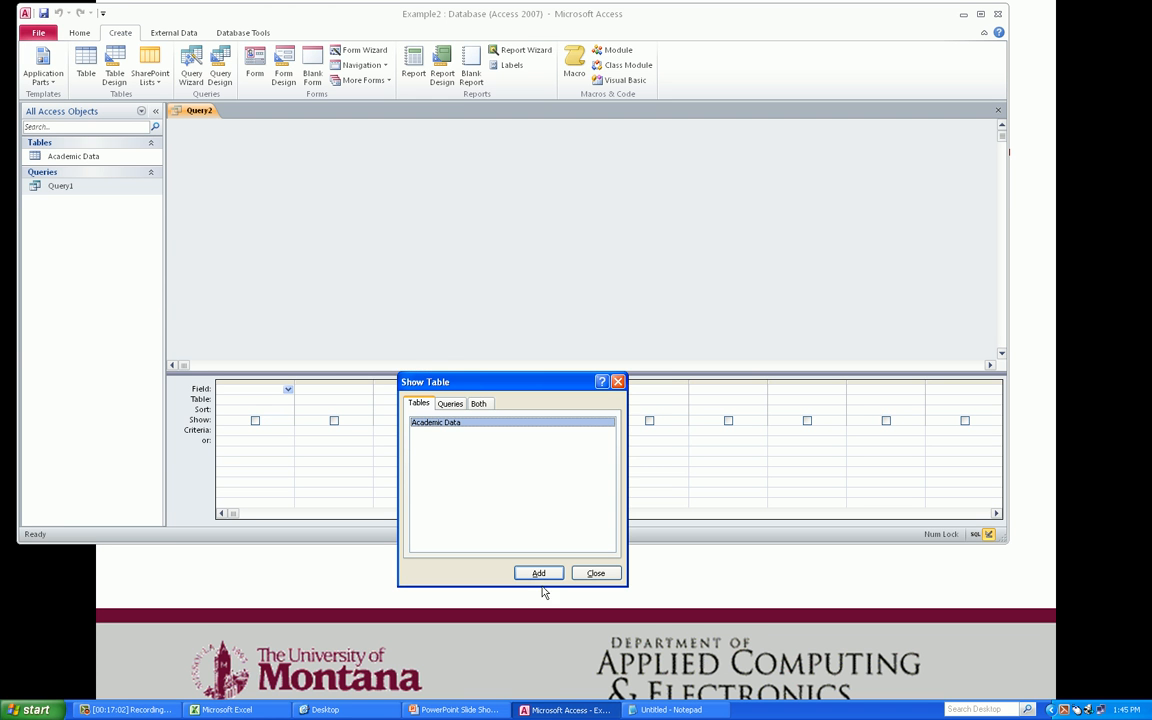
{"action": "left_click", "coordinate": [538, 573]}
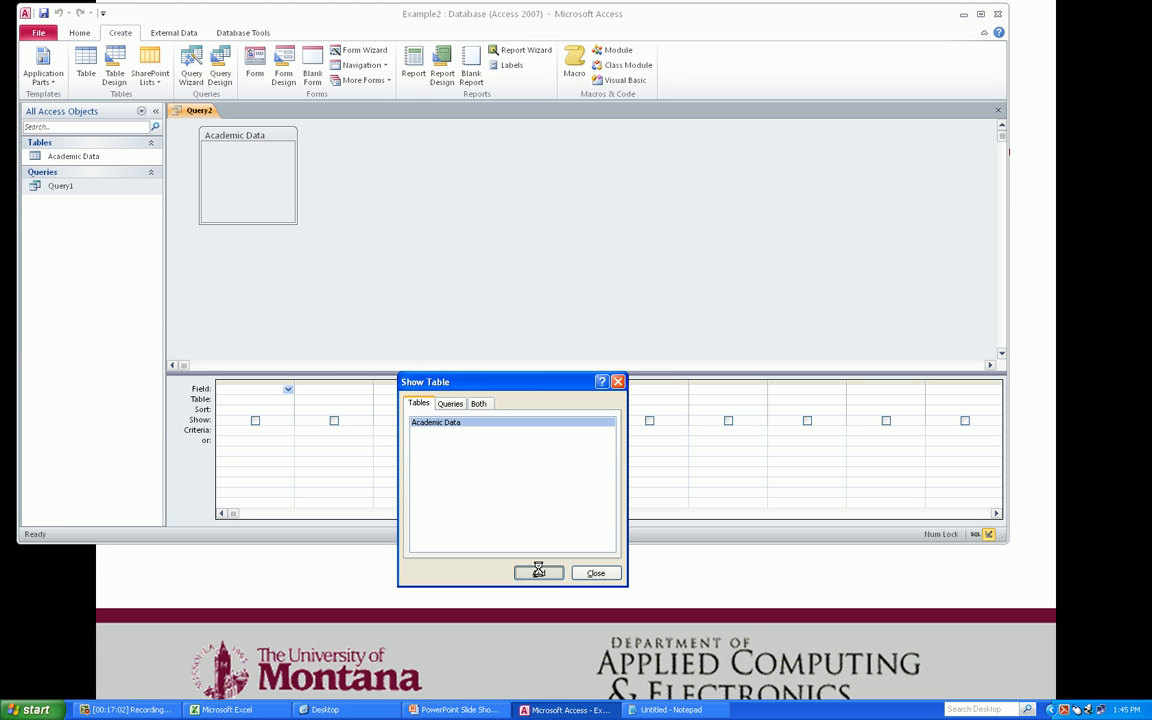
{"action": "left_click", "coordinate": [596, 573]}
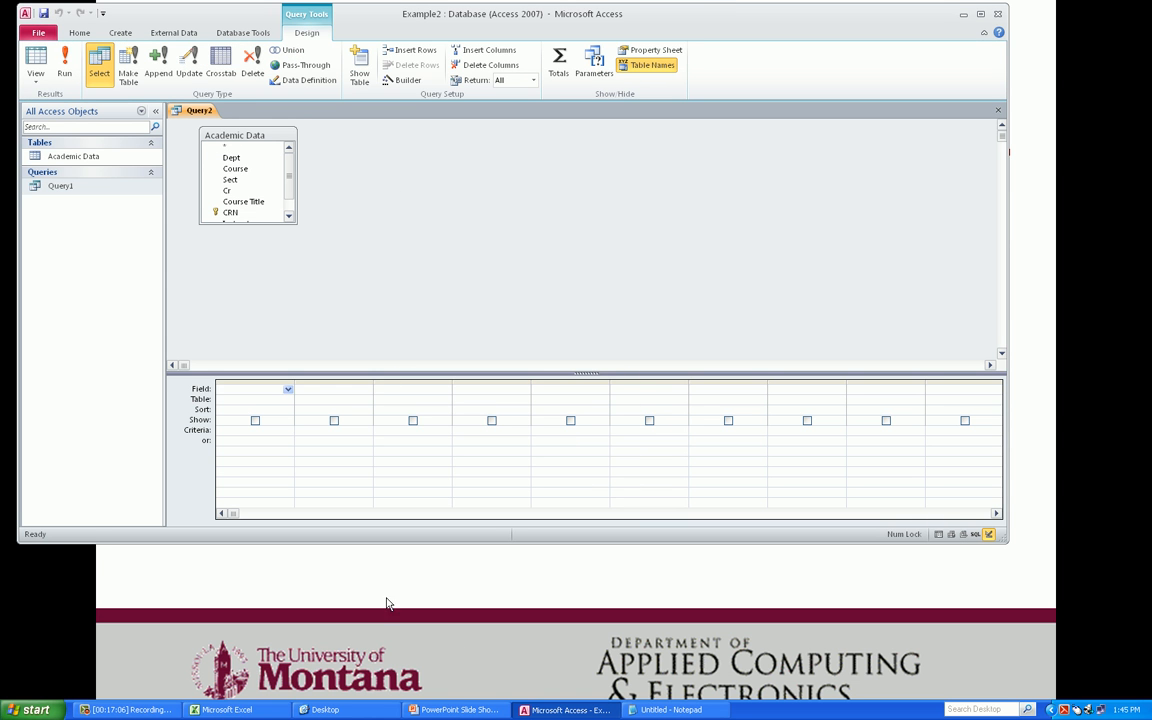
- Switch to Excel and open the recent workbook AcademicDataExample.xlsx, showing the data from its header row
{"action": "left_click", "coordinate": [280, 709]}
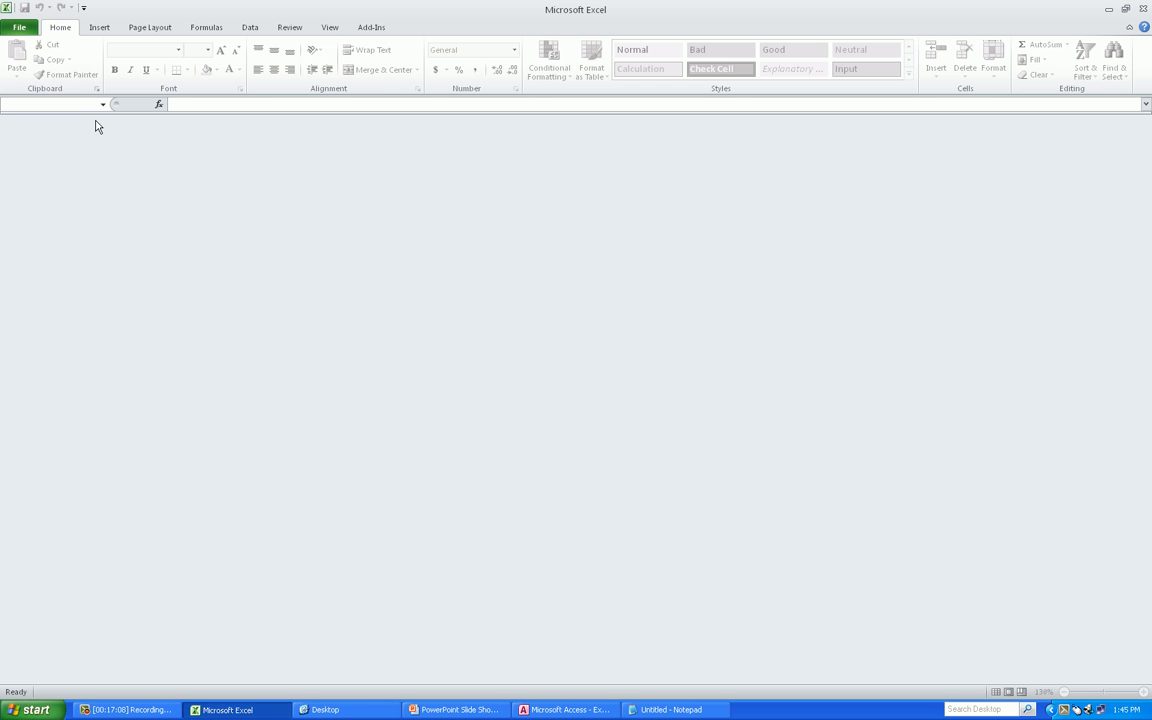
{"action": "left_click", "coordinate": [18, 28]}
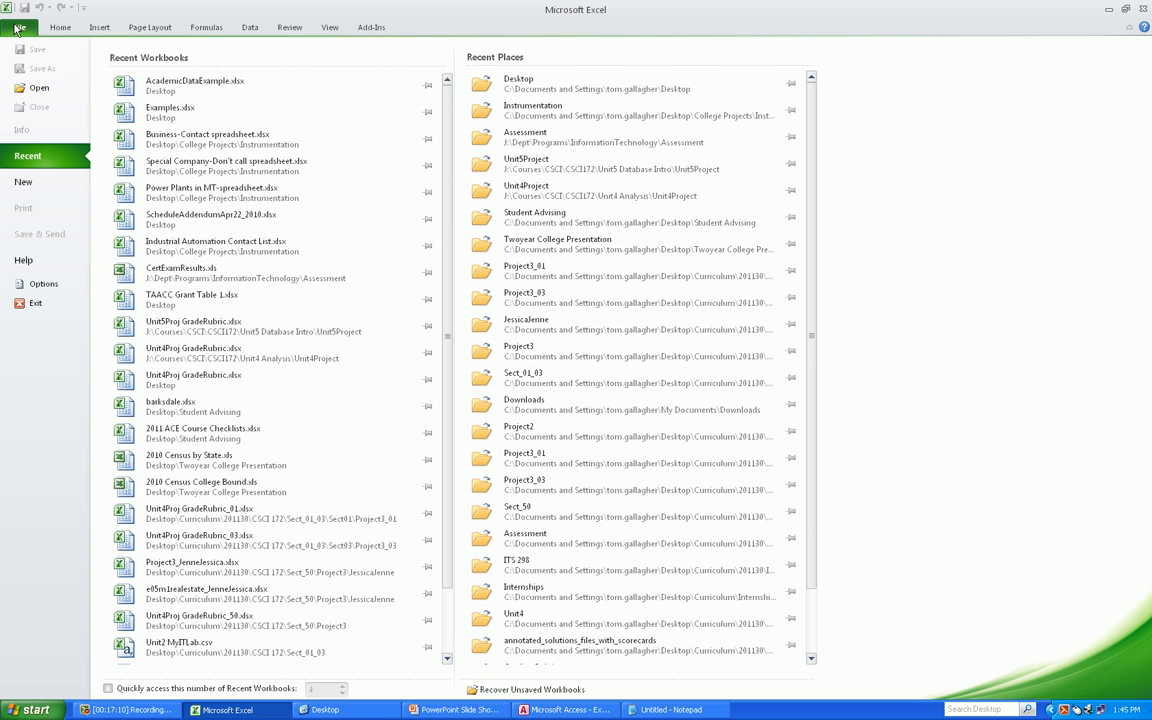
{"action": "left_click", "coordinate": [135, 82]}
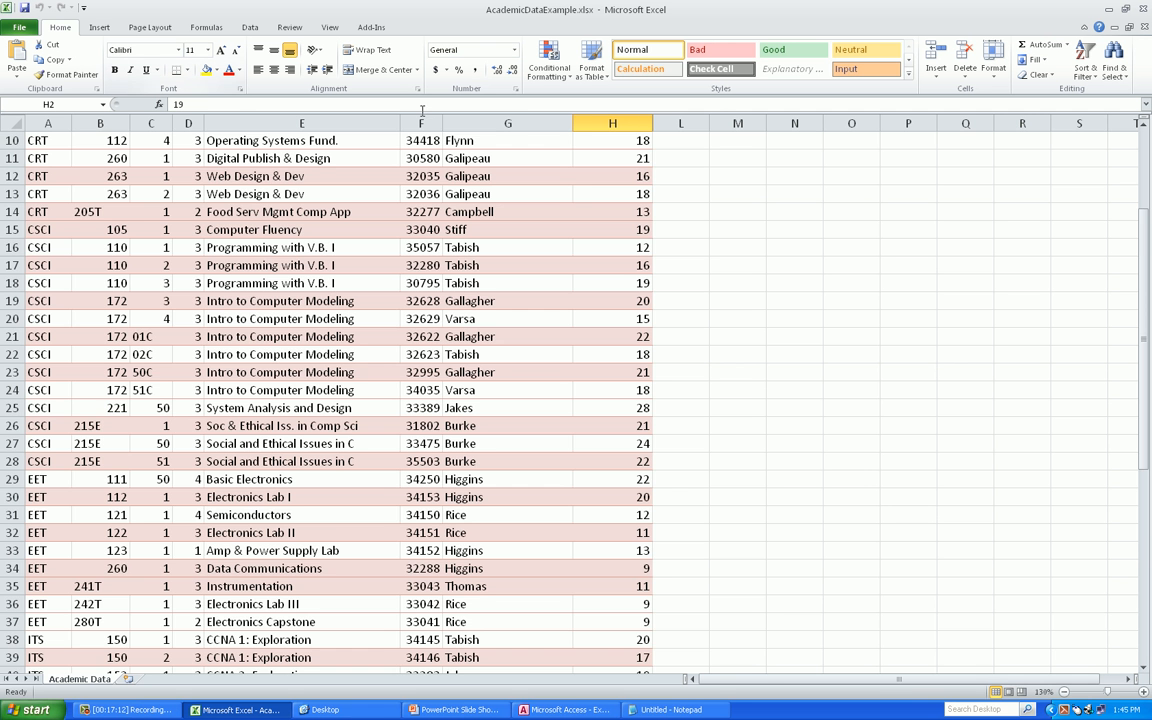
{"action": "scroll", "coordinate": [936, 357], "scroll_direction": "up", "scroll_amount": 3}
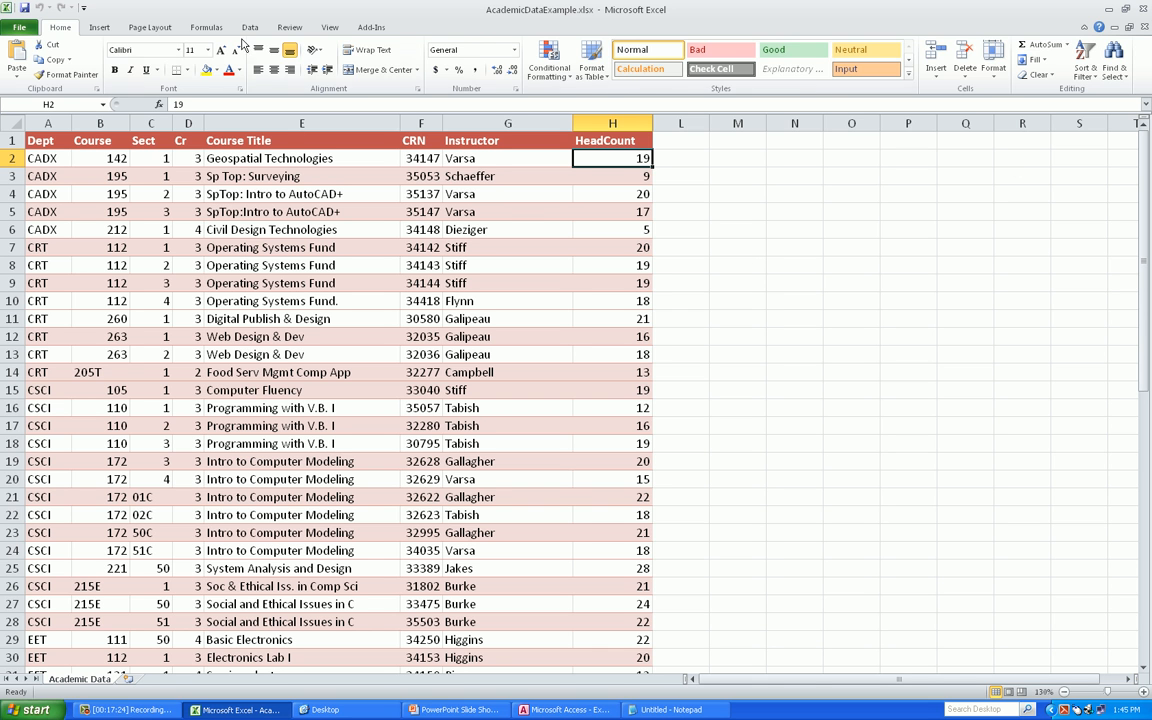
- Sort the course data by the Instructor column in ascending order
{"action": "left_click", "coordinate": [247, 28]}
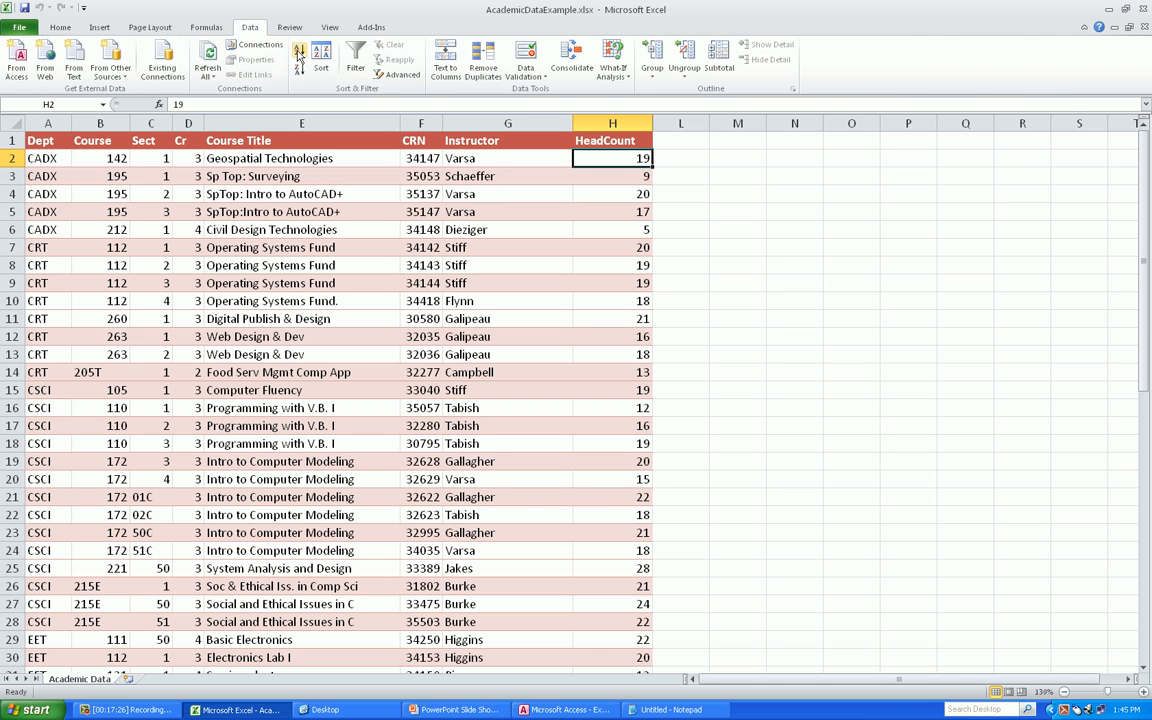
{"action": "left_click", "coordinate": [60, 28]}
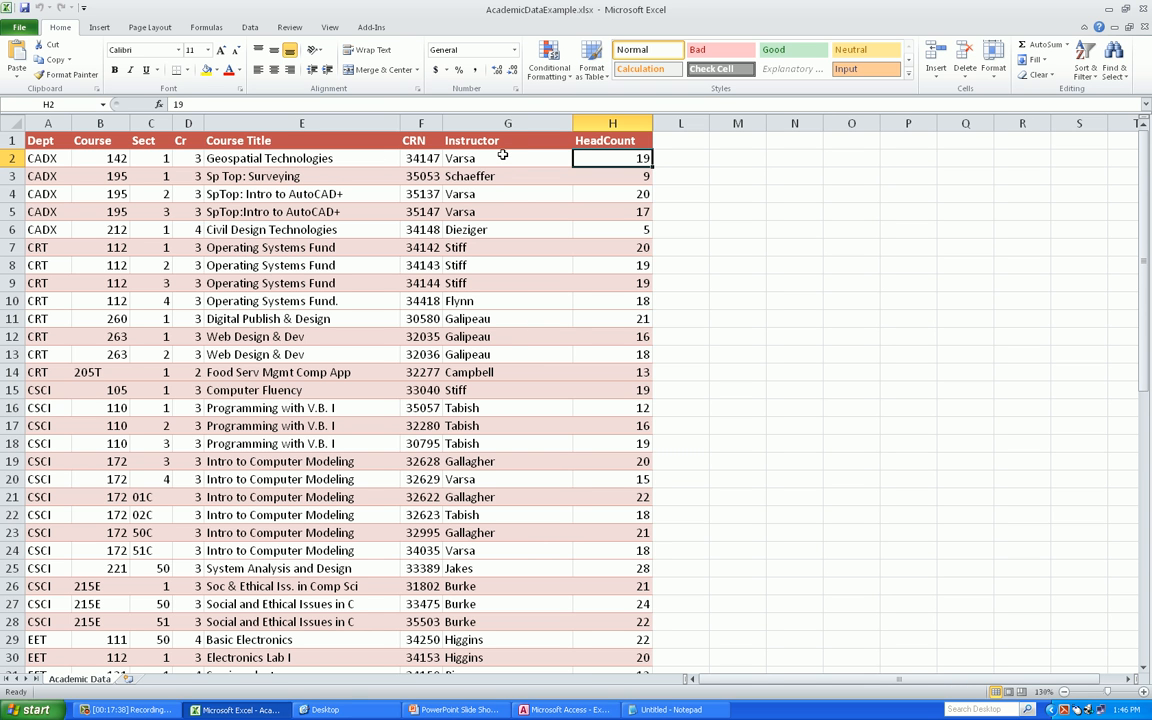
{"action": "left_click", "coordinate": [506, 158]}
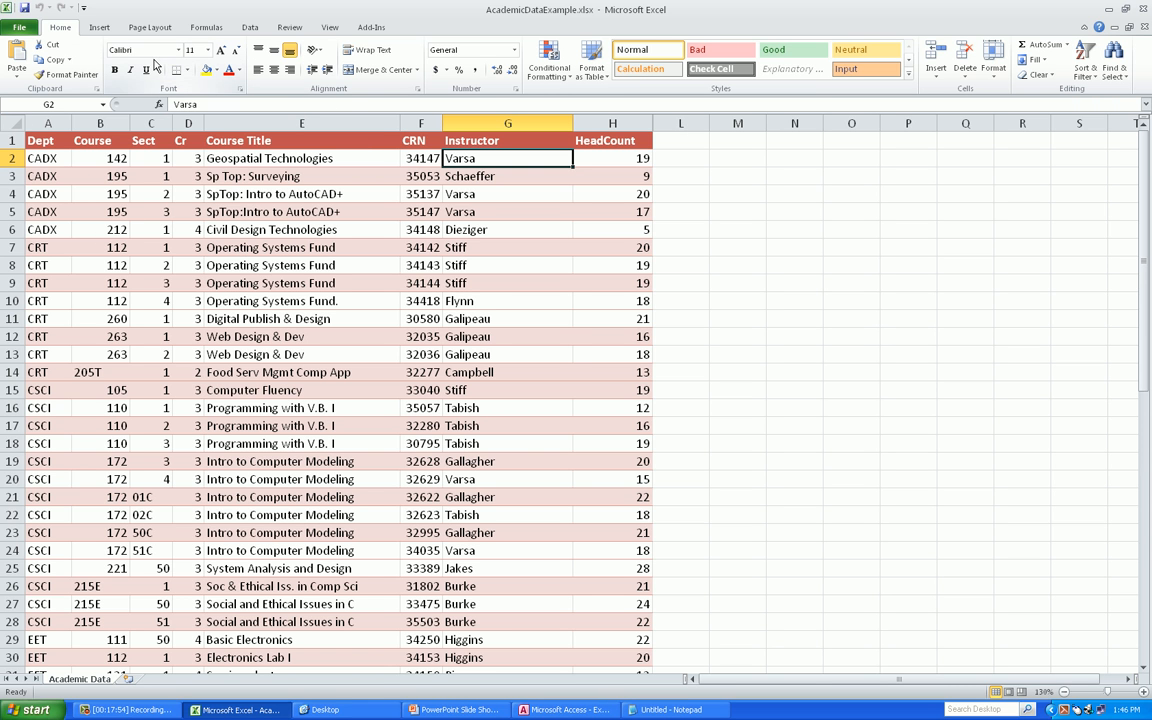
{"action": "left_click", "coordinate": [250, 27]}
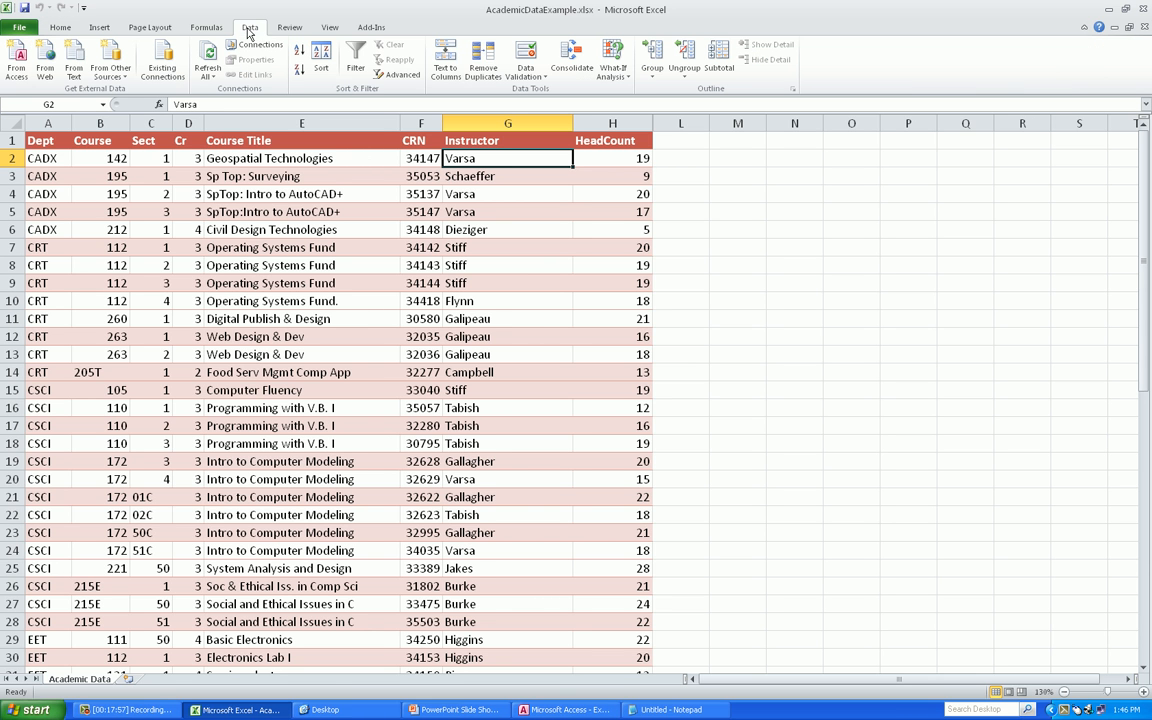
{"action": "left_click", "coordinate": [298, 50]}
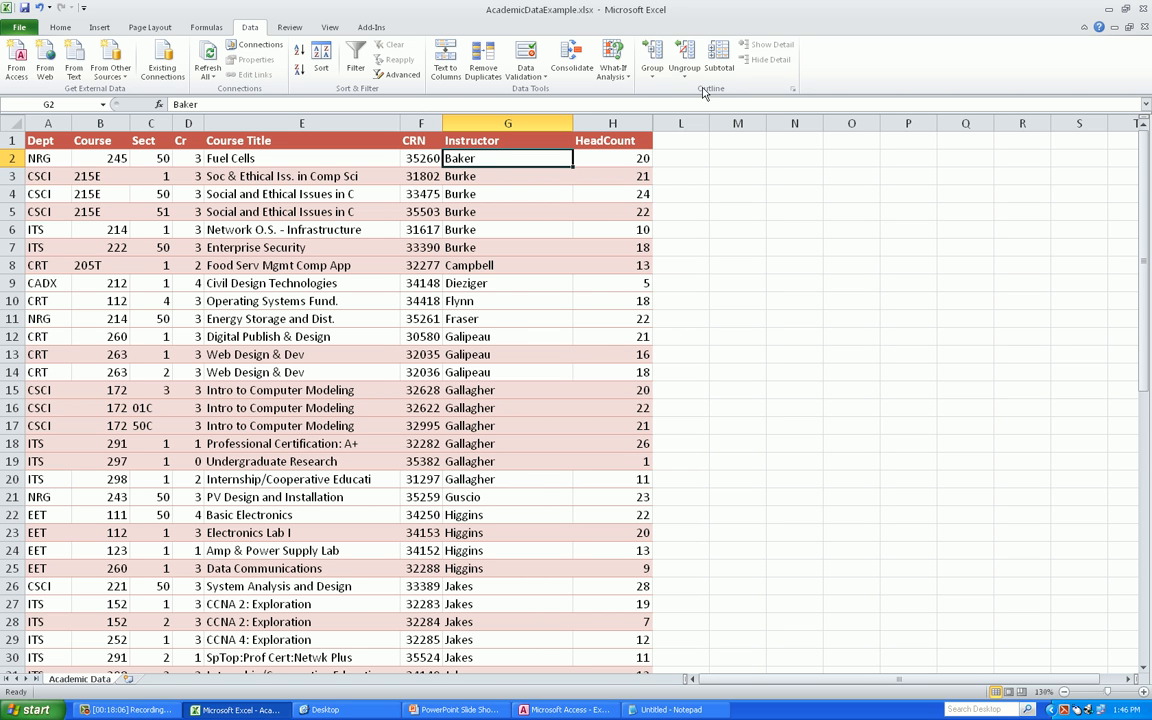
- Add Sum subtotals for HeadCount only at each change in Instructor, and collapse the outline to level 2
{"action": "left_click", "coordinate": [720, 58]}
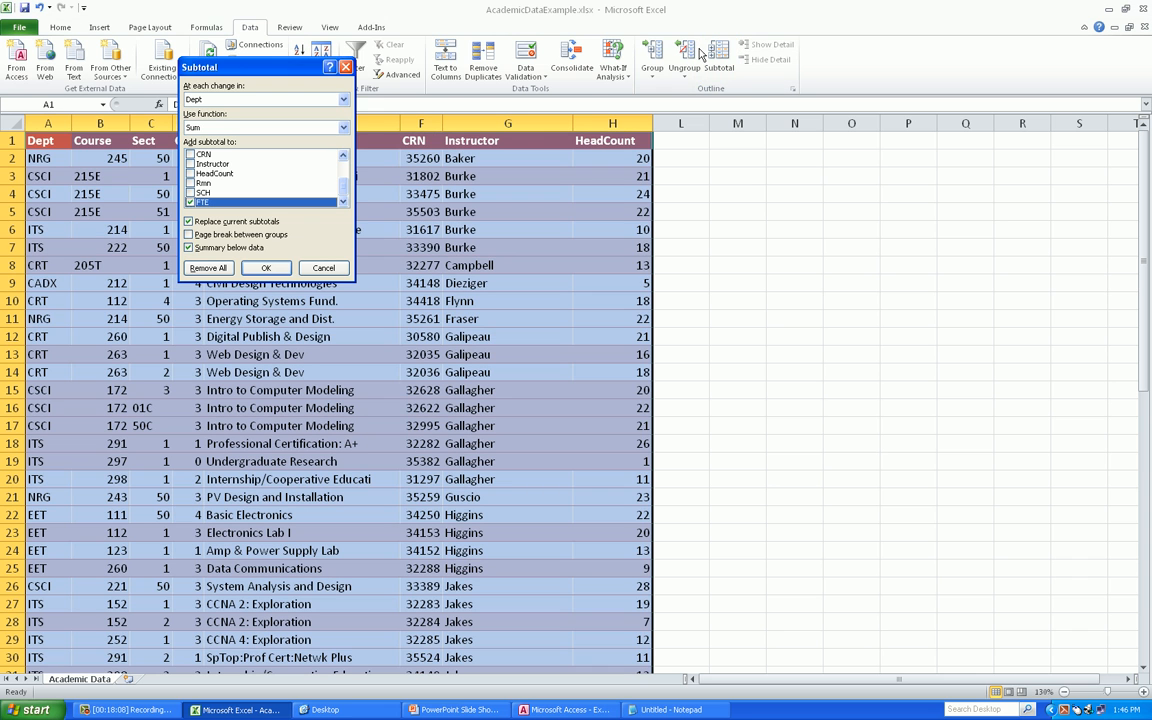
{"action": "left_click", "coordinate": [342, 101]}
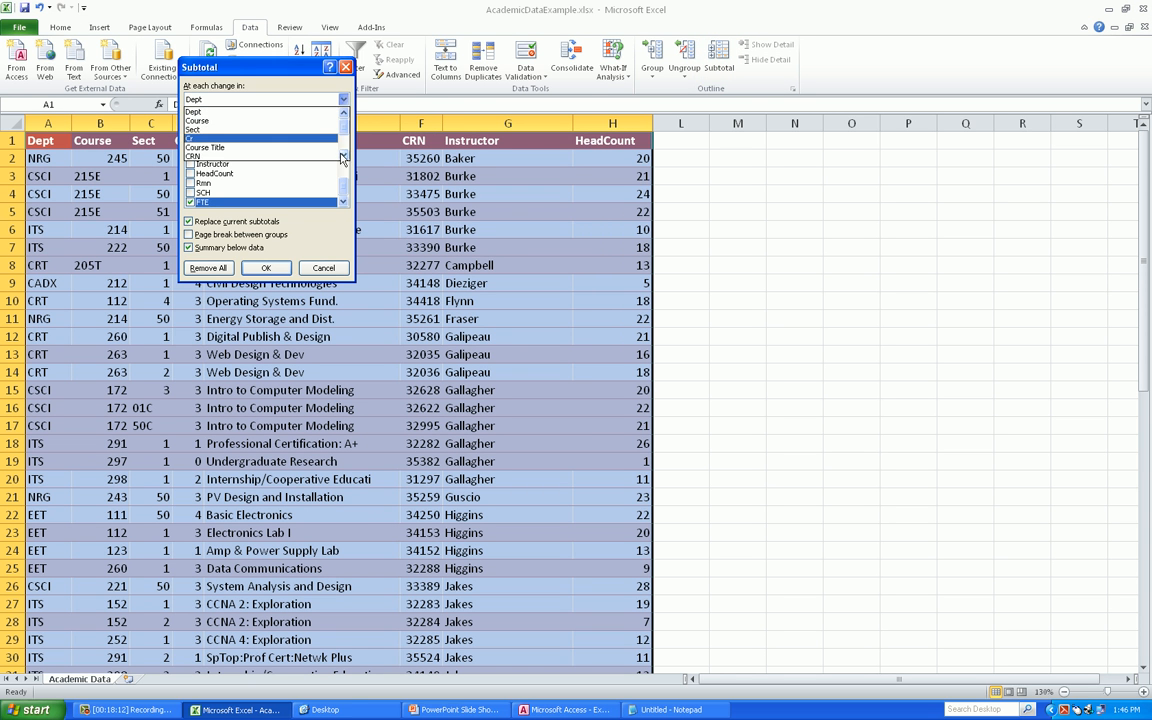
{"action": "scroll", "coordinate": [343, 158], "scroll_direction": "down", "scroll_amount": 2}
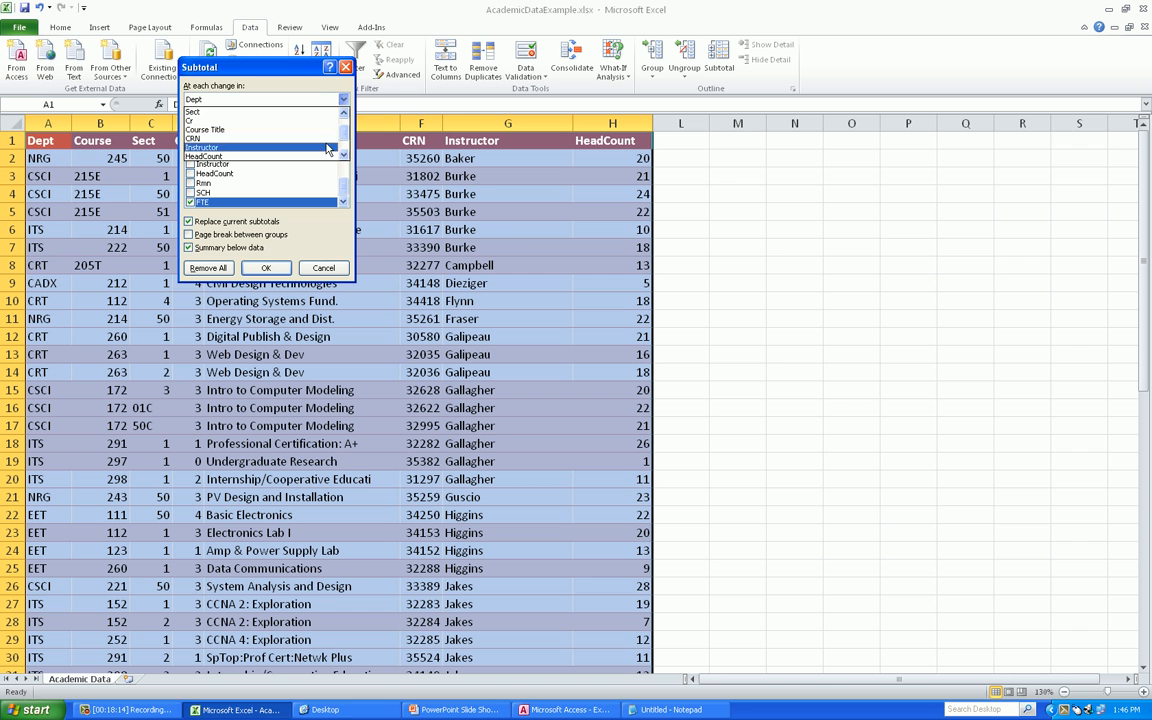
{"action": "left_click", "coordinate": [329, 147]}
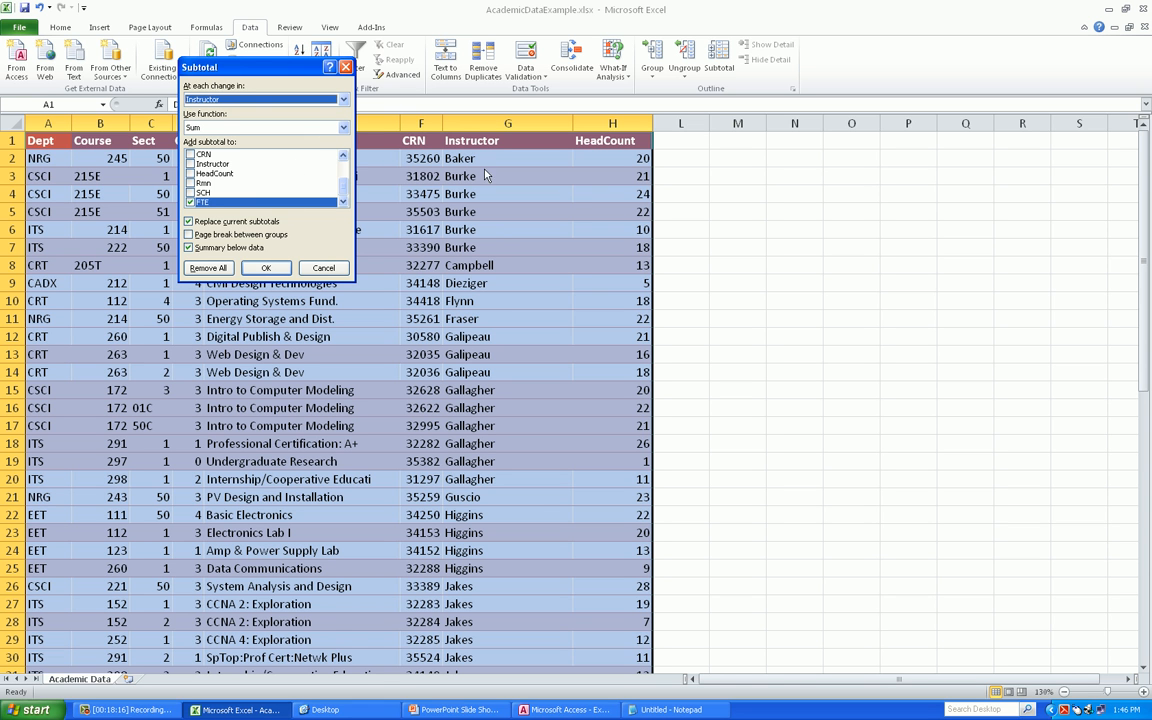
{"action": "left_click", "coordinate": [190, 203]}
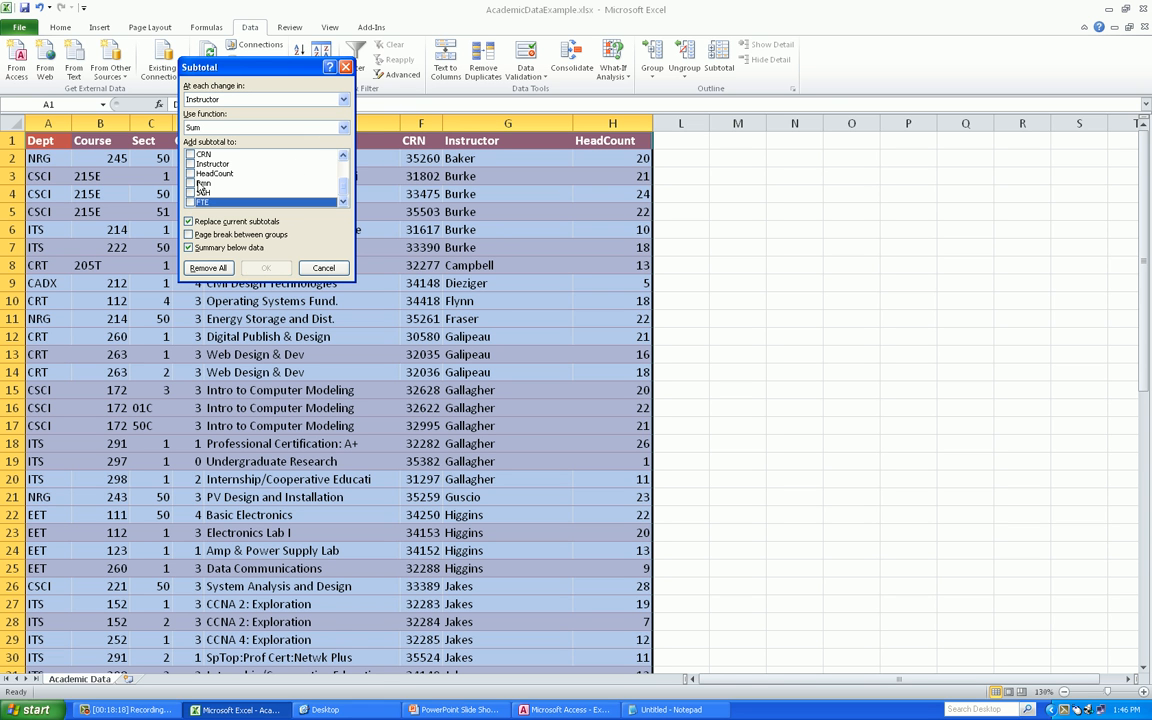
{"action": "left_click", "coordinate": [190, 173]}
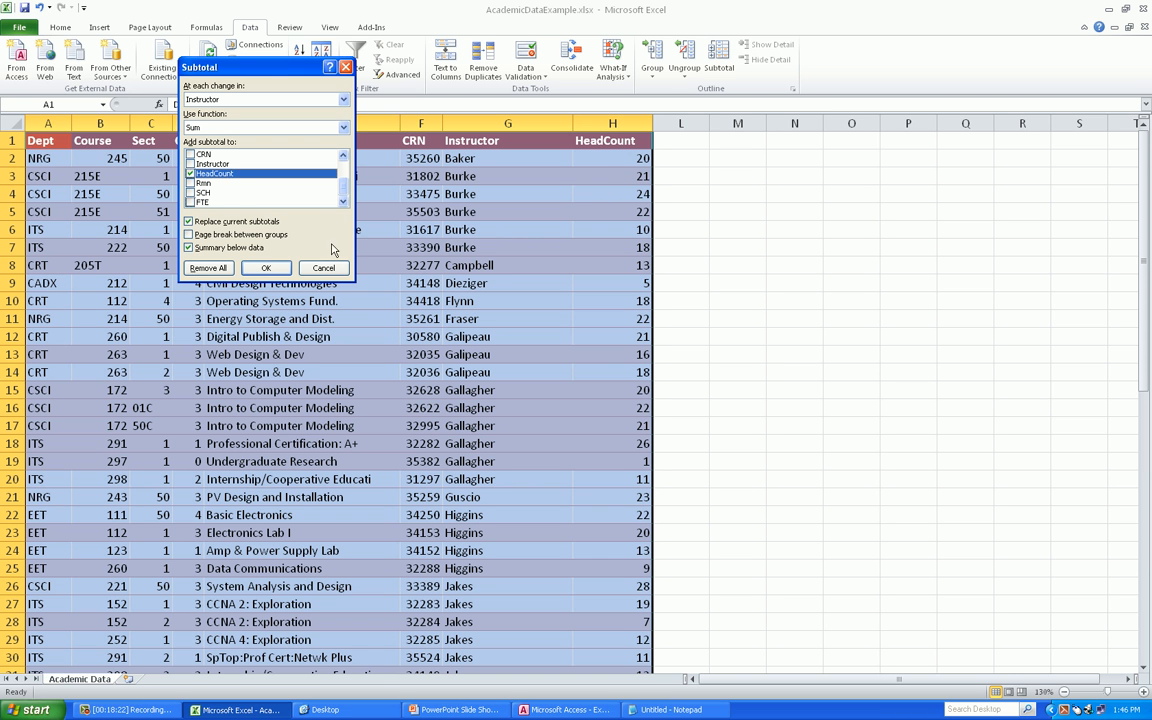
{"action": "left_click", "coordinate": [268, 266]}
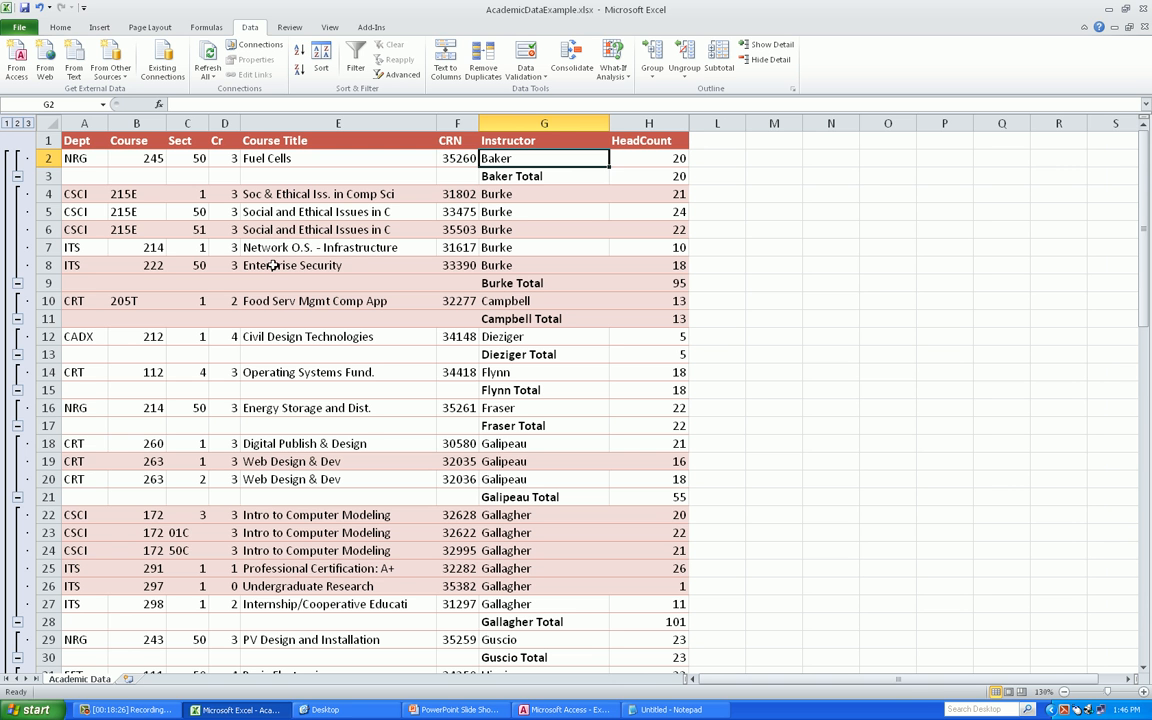
{"action": "left_click", "coordinate": [18, 124]}
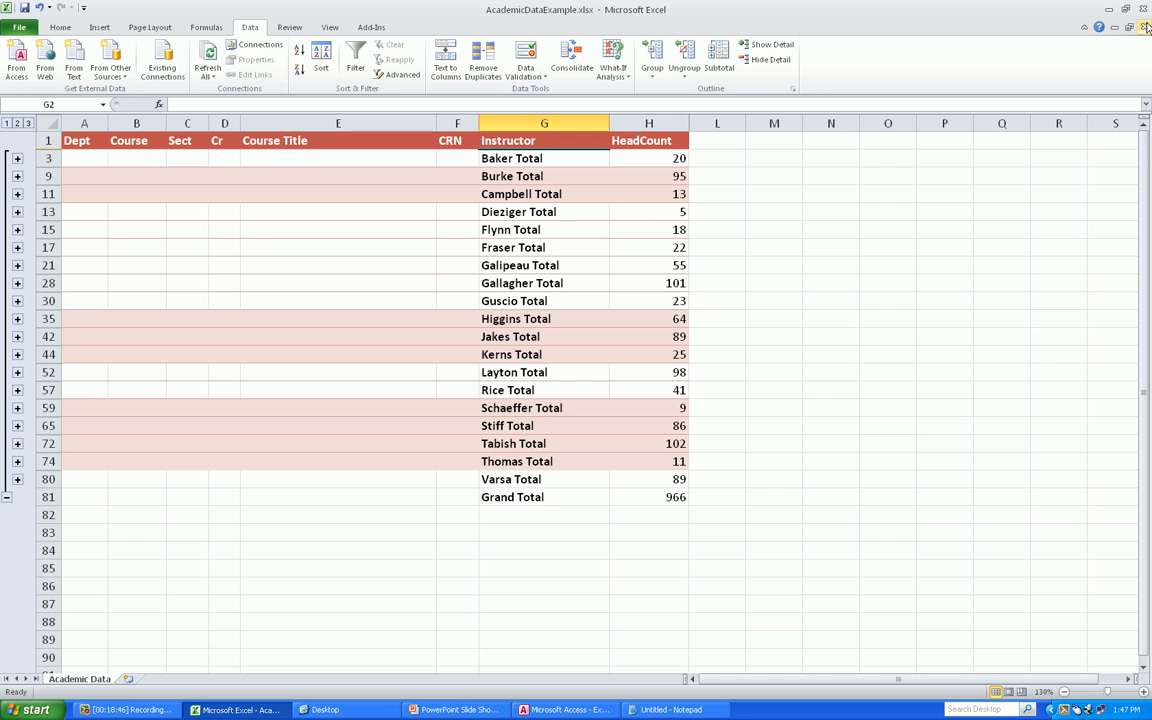
- Switch back to Access, add the Instructor and HeadCount fields to the new query, and run it before returning to design view
{"action": "left_click", "coordinate": [1108, 8]}
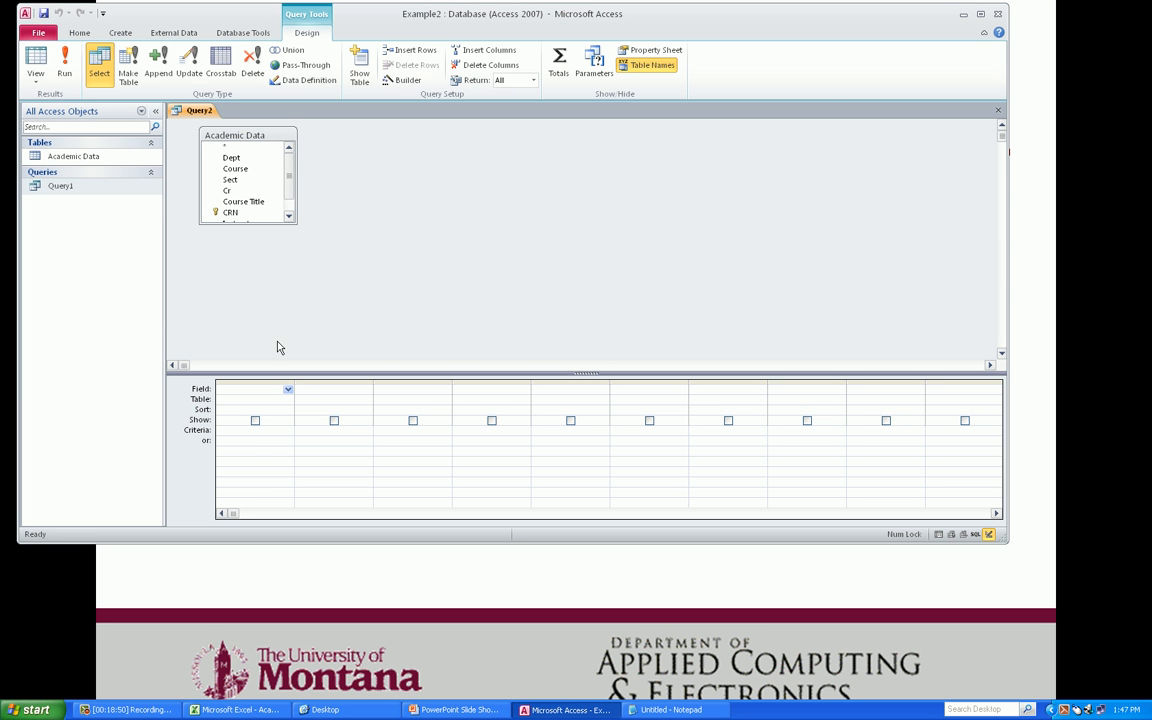
{"action": "left_click", "coordinate": [288, 391]}
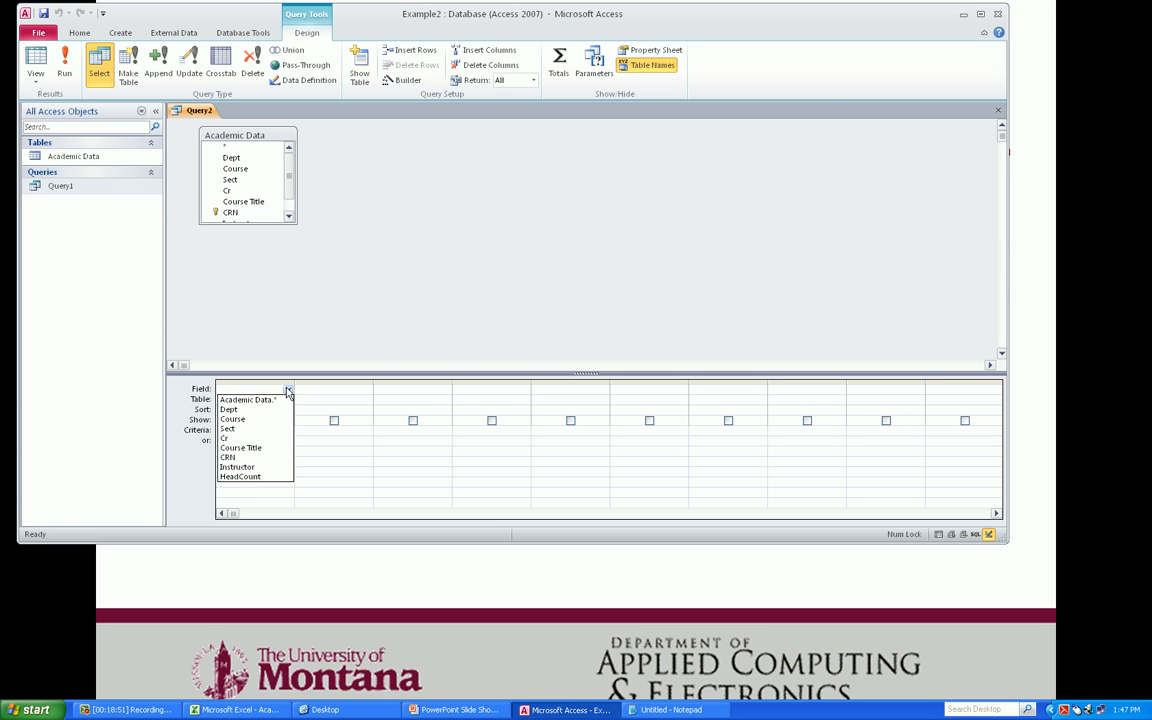
{"action": "left_click", "coordinate": [278, 471]}
{"action": "left_click", "coordinate": [366, 390]}
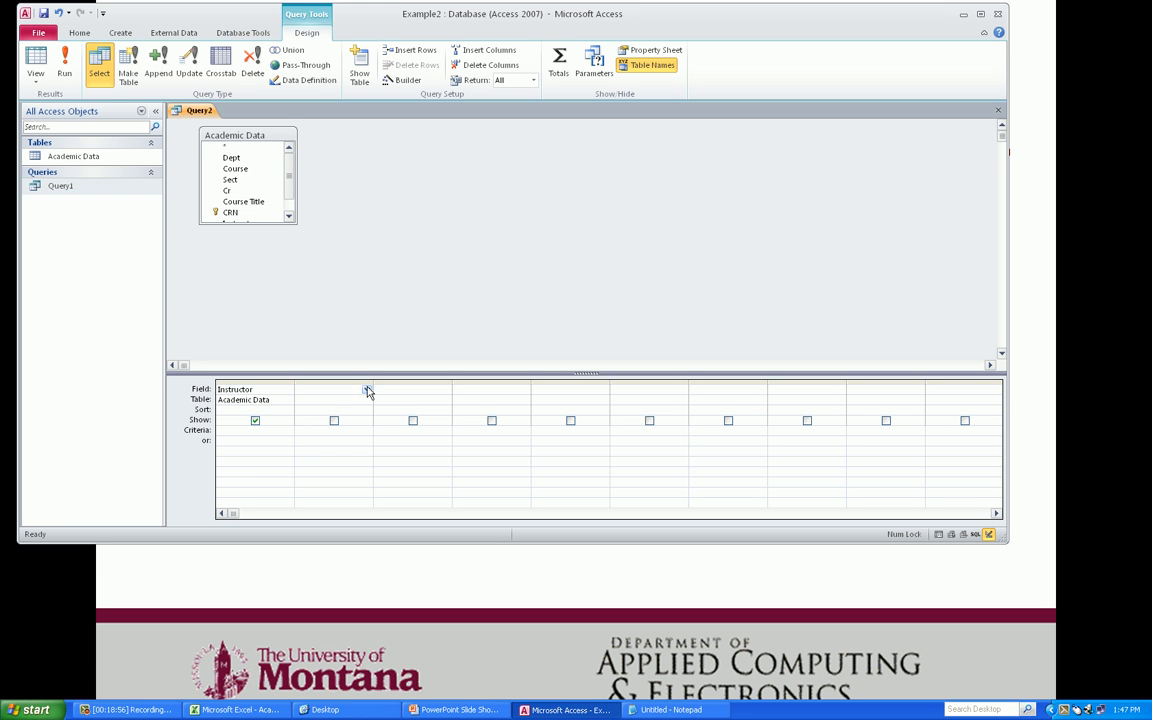
{"action": "left_click", "coordinate": [367, 390]}
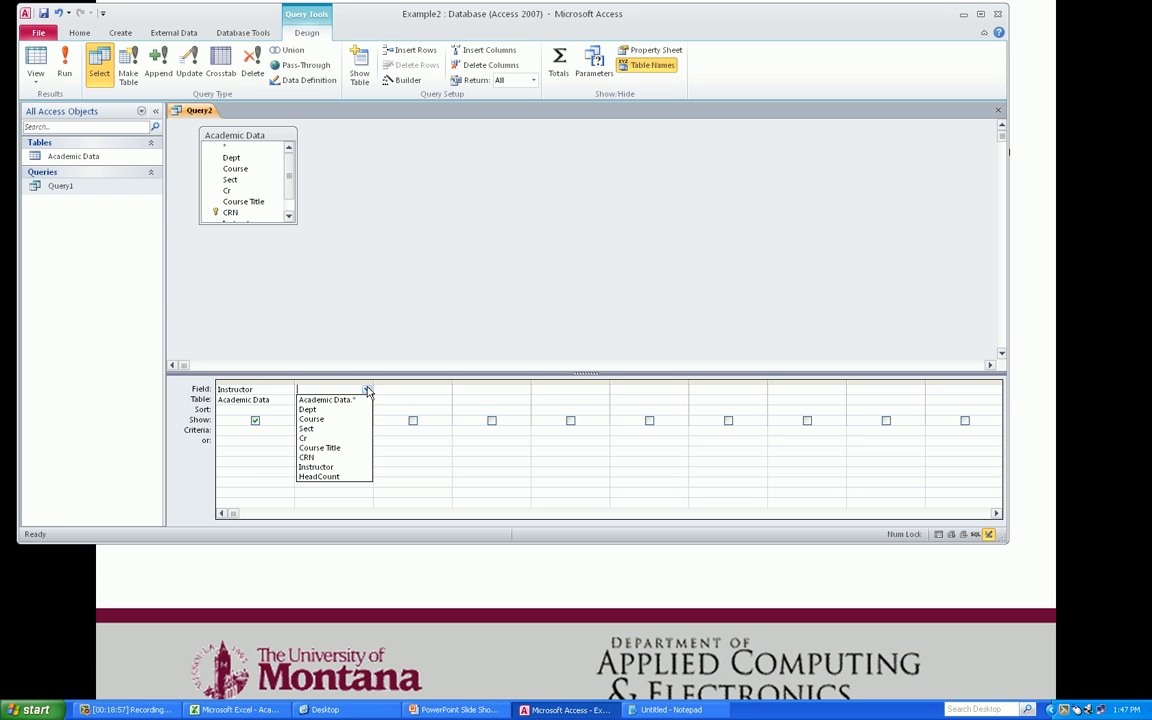
{"action": "left_click", "coordinate": [351, 477]}
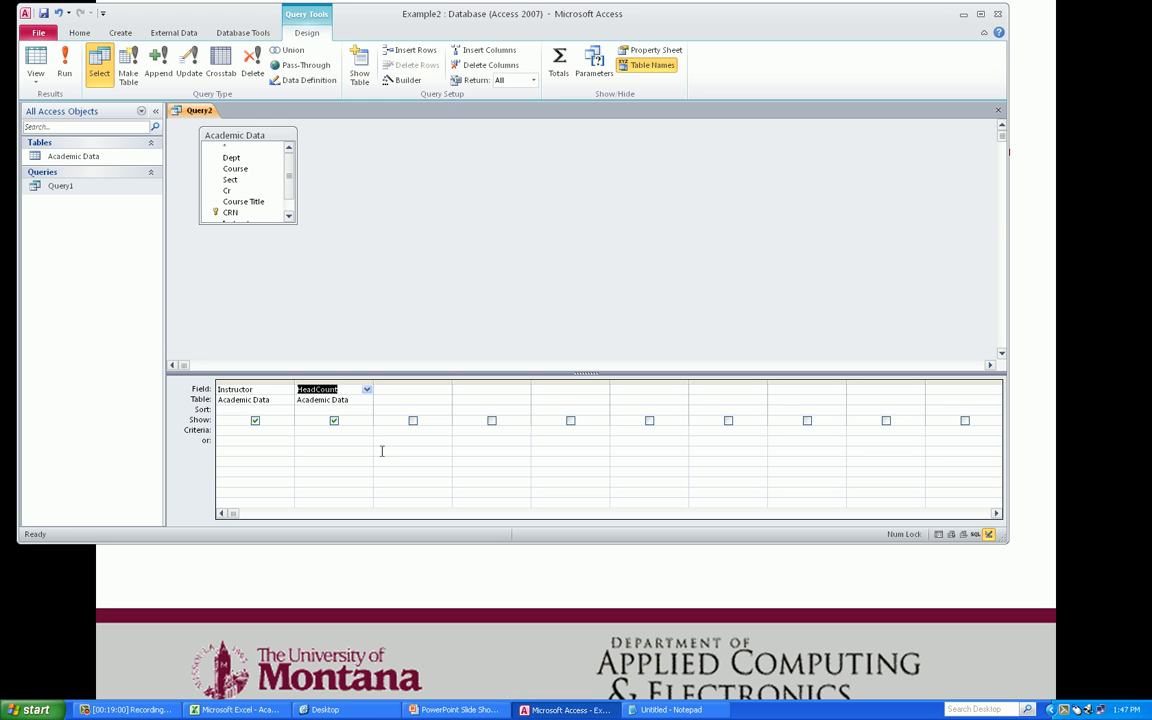
{"action": "left_click", "coordinate": [63, 60]}
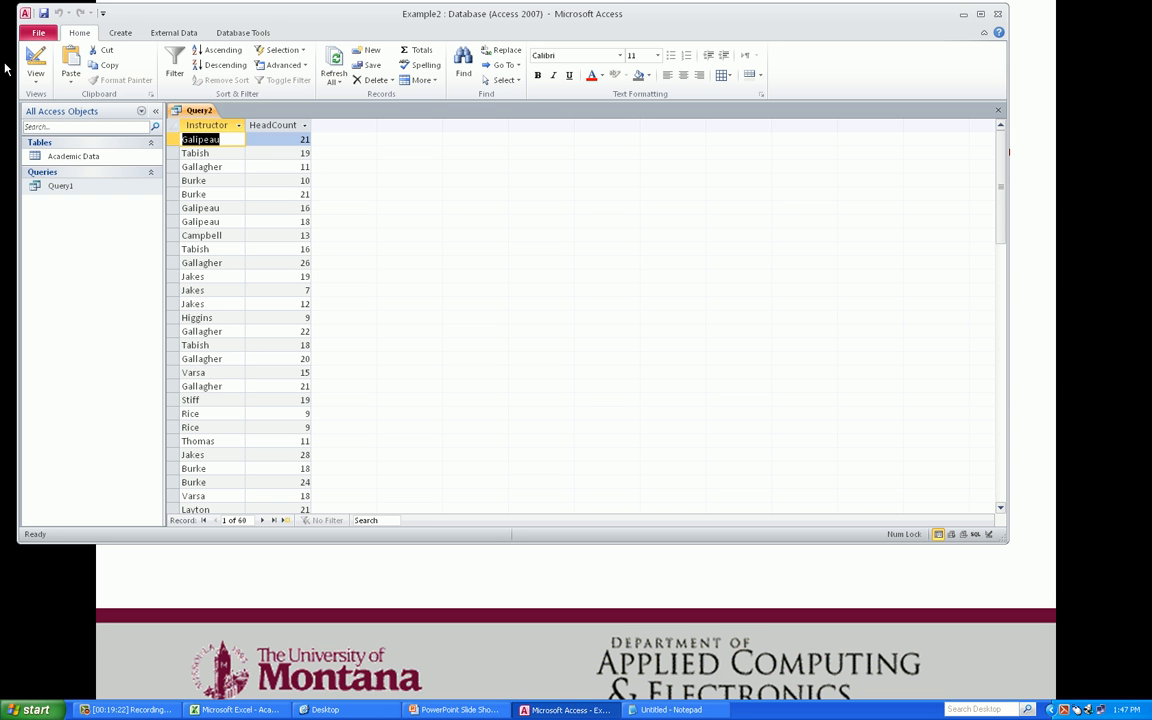
{"action": "left_click", "coordinate": [38, 60]}
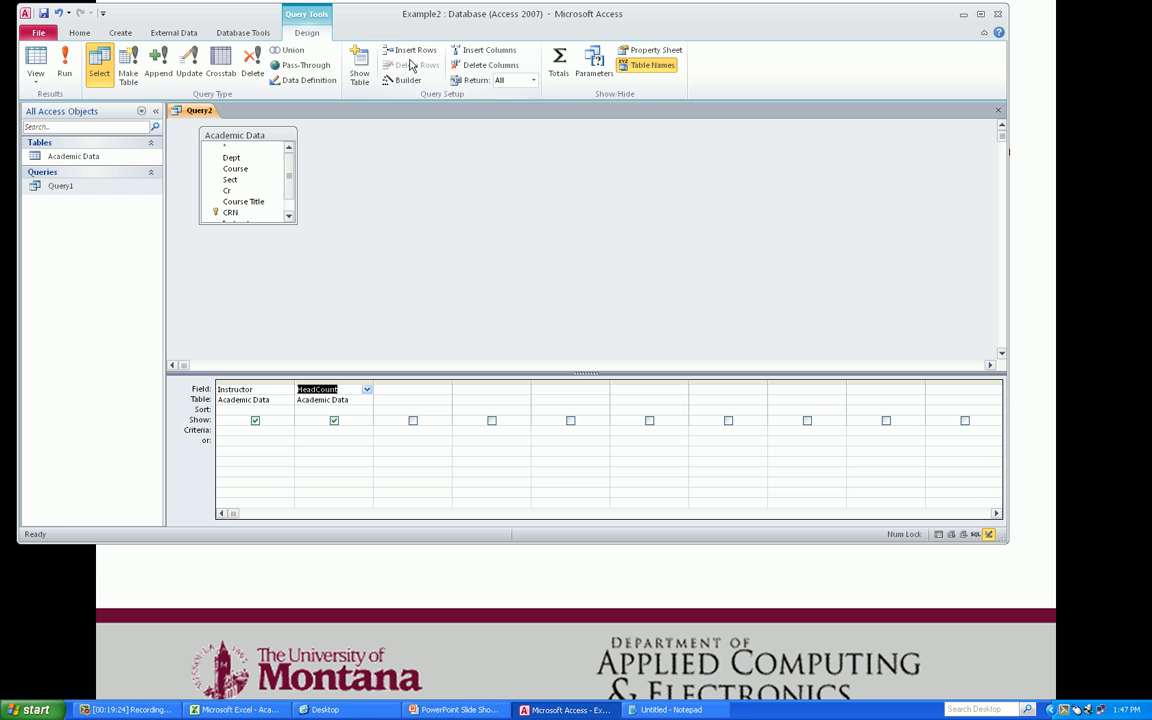
- Turn on totals, set the HeadCount column's total to Sum, and run the query before returning to design view
{"action": "left_click", "coordinate": [559, 63]}
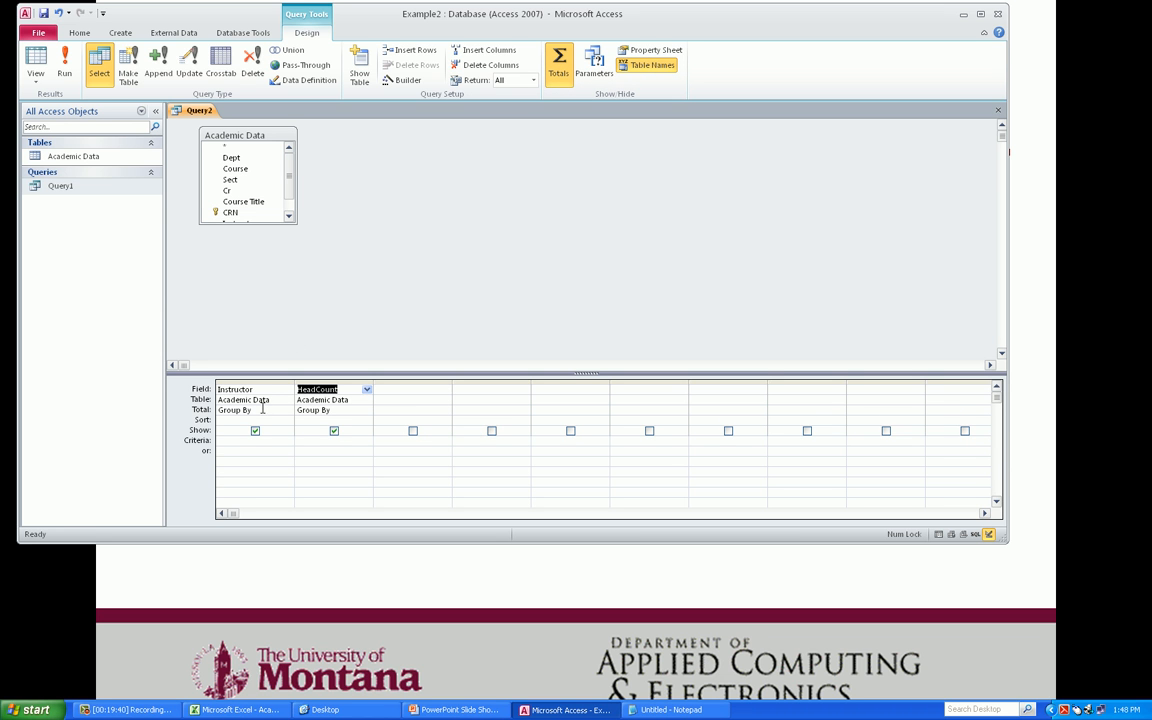
{"action": "left_click", "coordinate": [362, 410]}
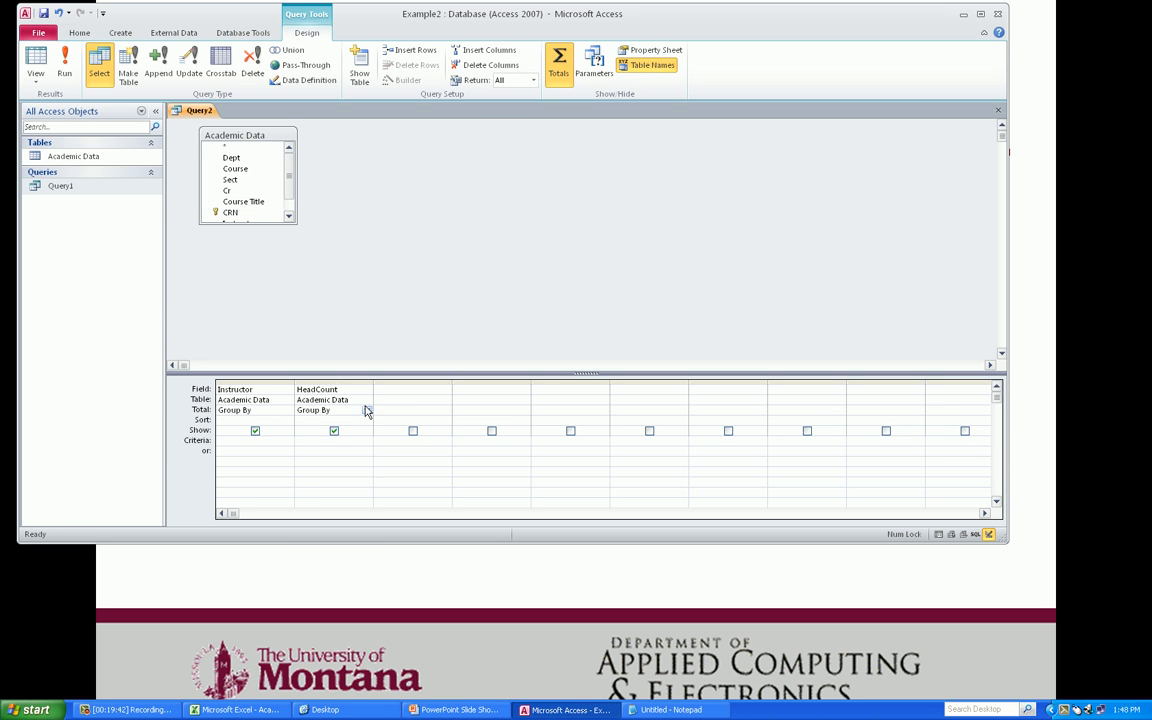
{"action": "left_click", "coordinate": [366, 410]}
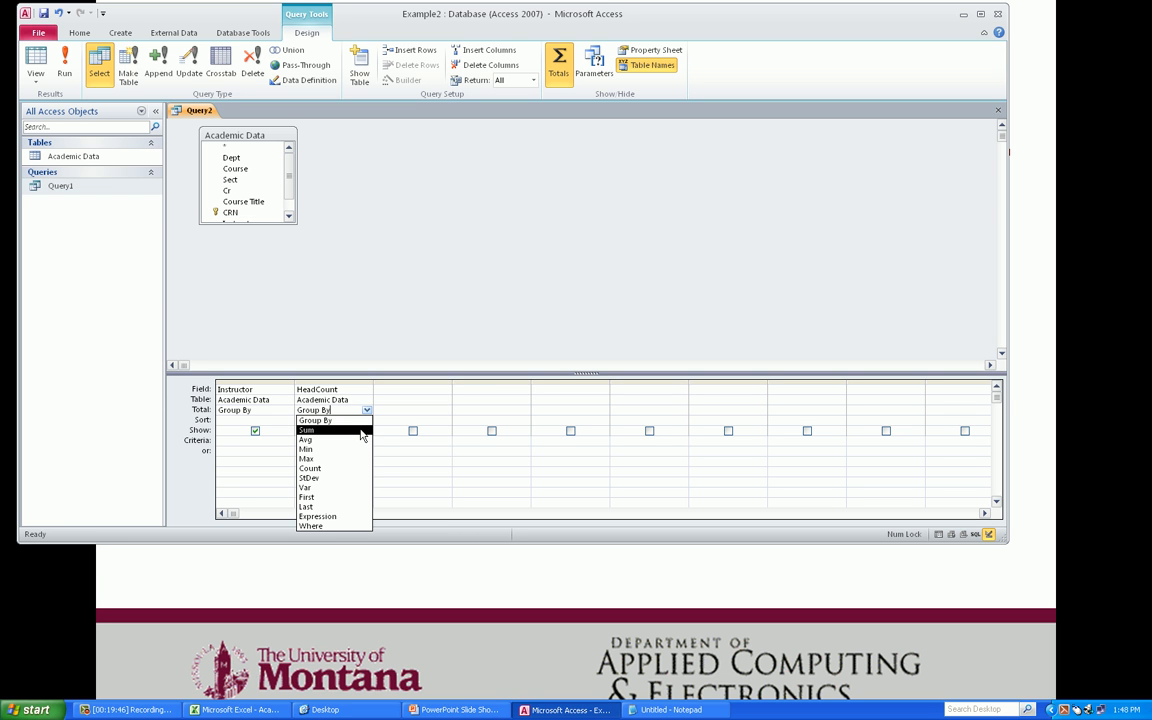
{"action": "left_click", "coordinate": [362, 431]}
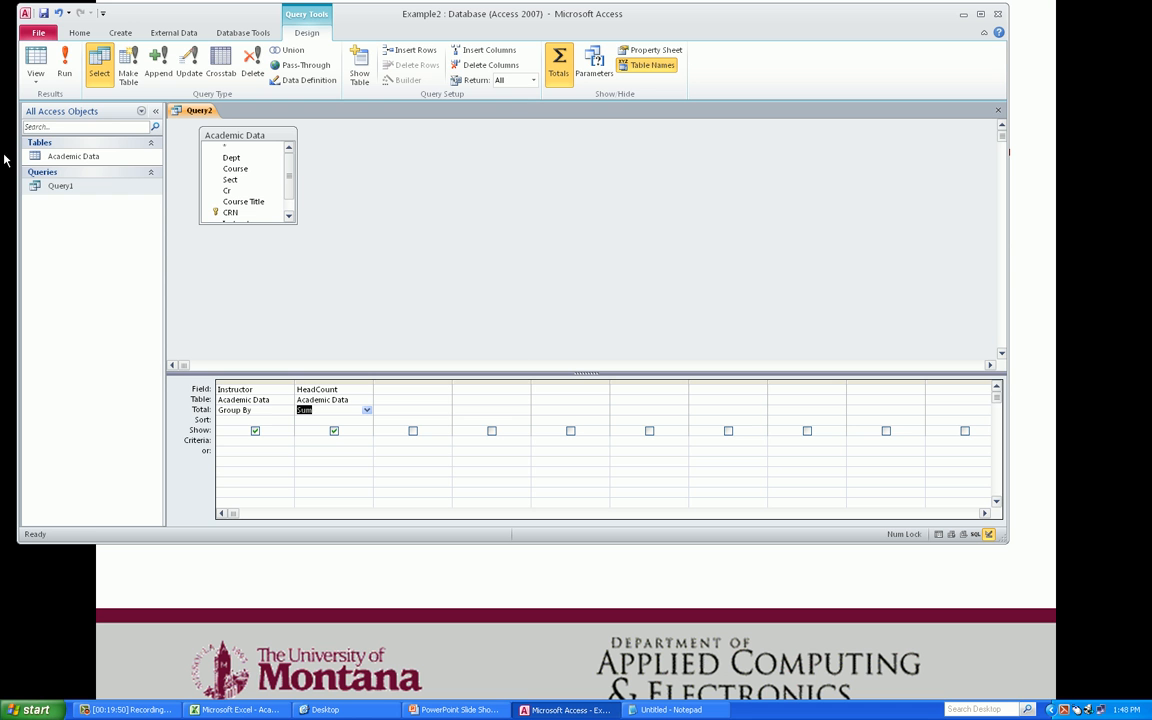
{"action": "left_click", "coordinate": [66, 64]}
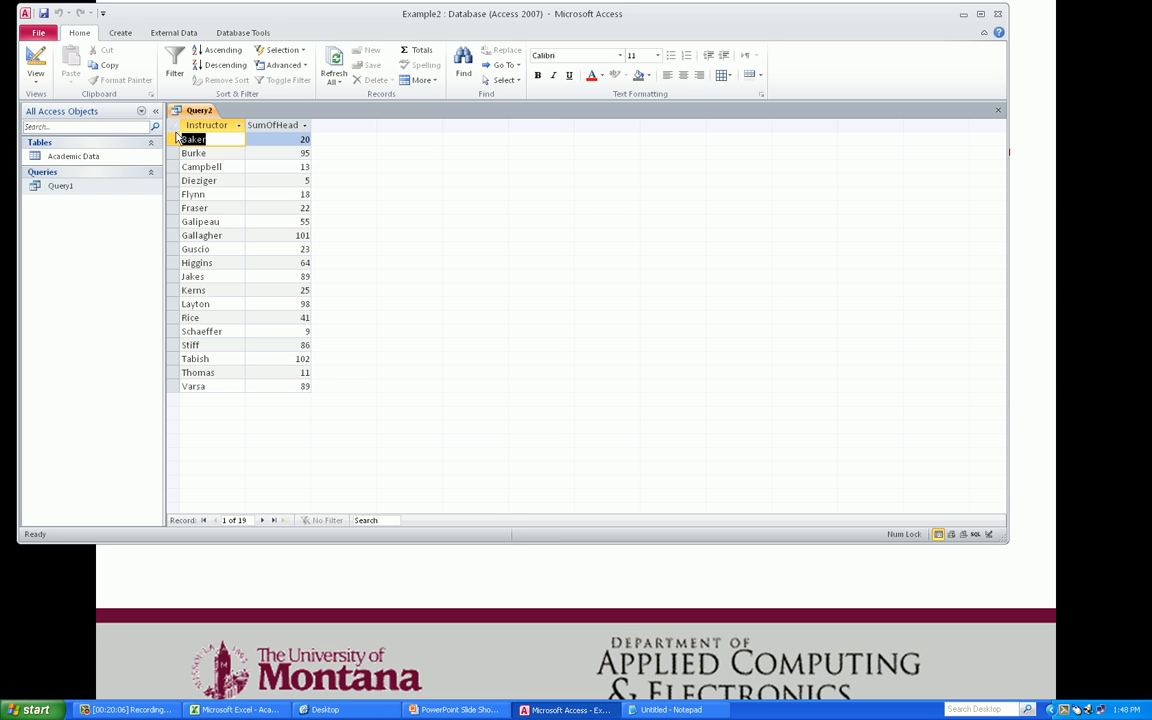
{"action": "left_click", "coordinate": [38, 62]}
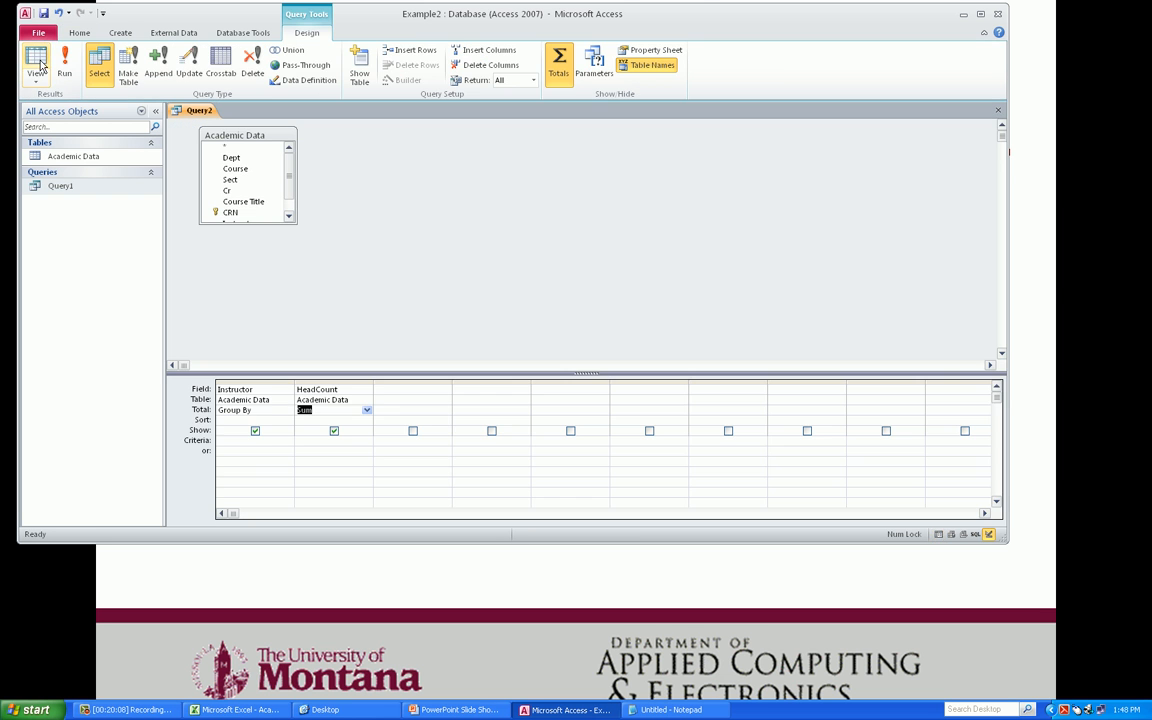
- Sort the query by Instructor in descending order, view the results, and reset that sort to (not sorted) in design view
{"action": "left_click", "coordinate": [288, 420]}
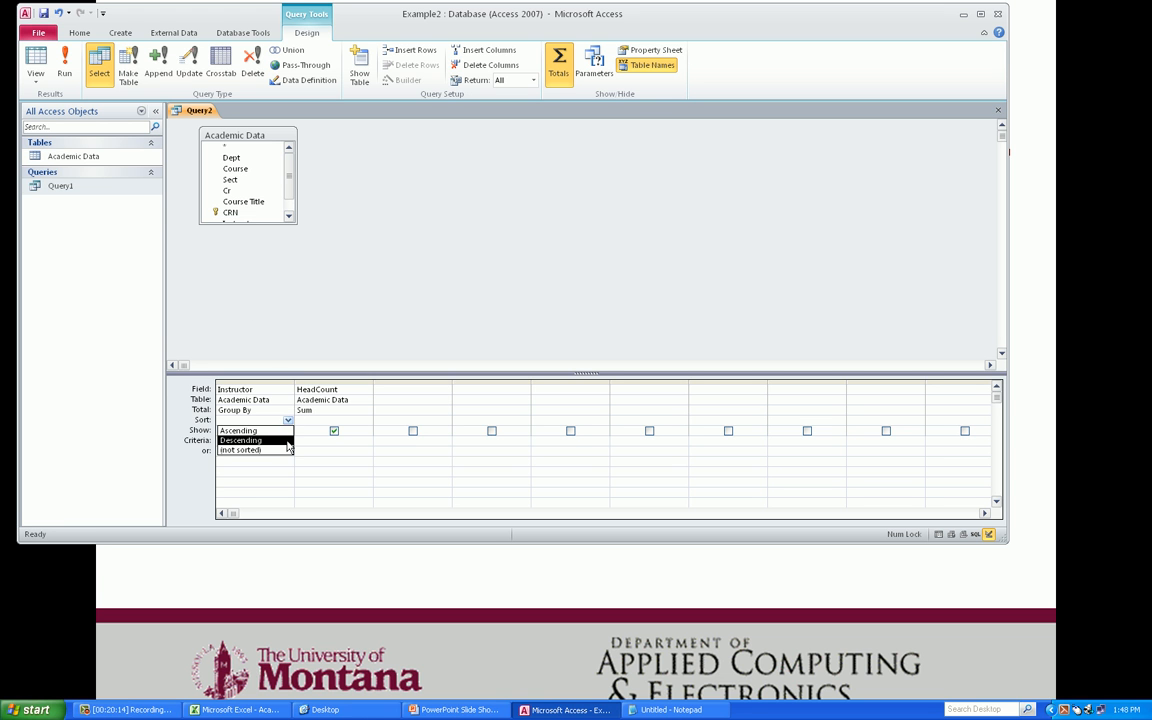
{"action": "left_click", "coordinate": [288, 441]}
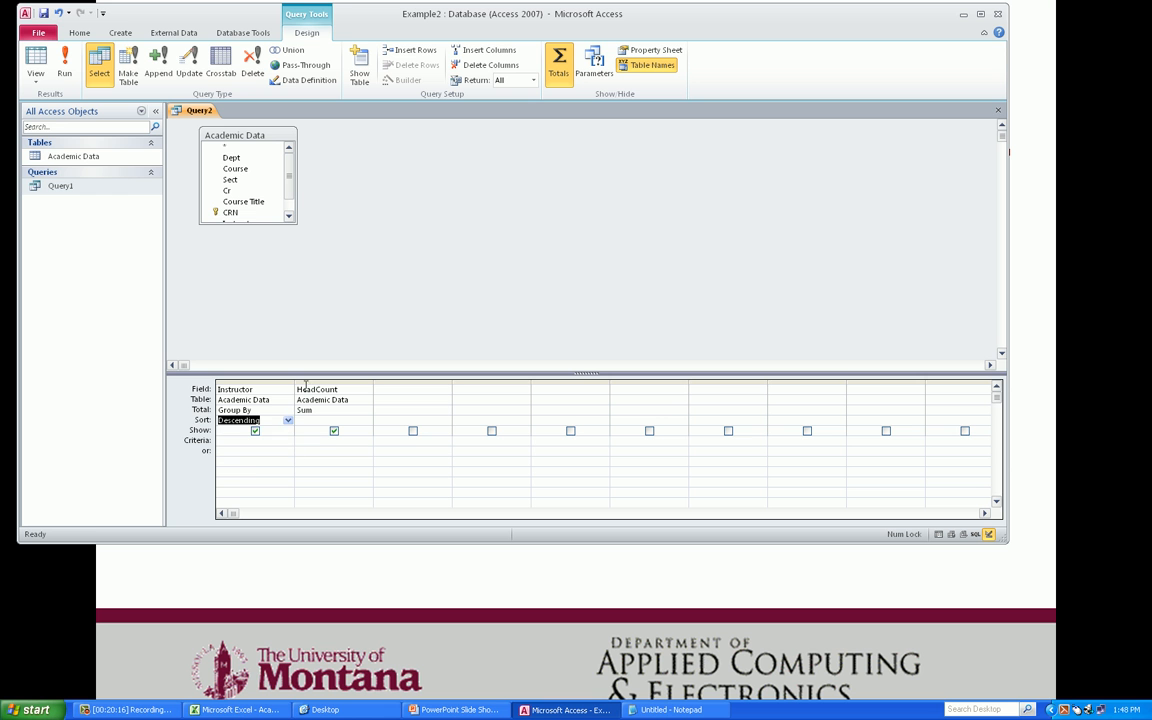
{"action": "left_click", "coordinate": [34, 56]}
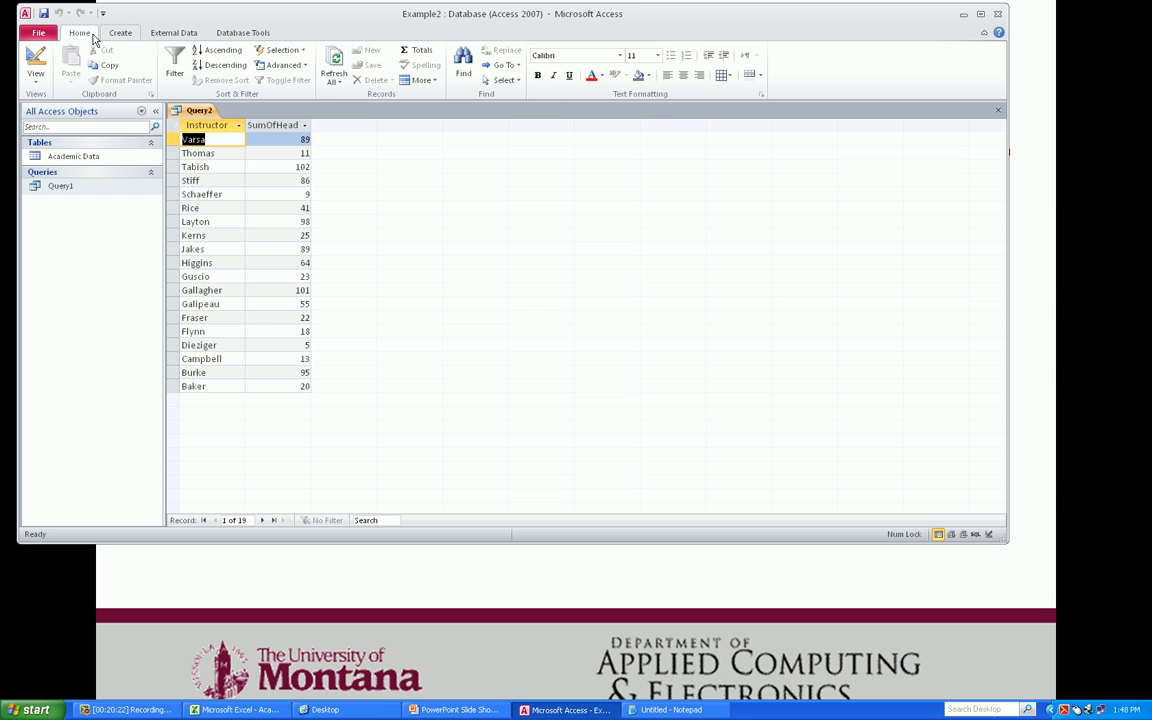
{"action": "left_click", "coordinate": [35, 60]}
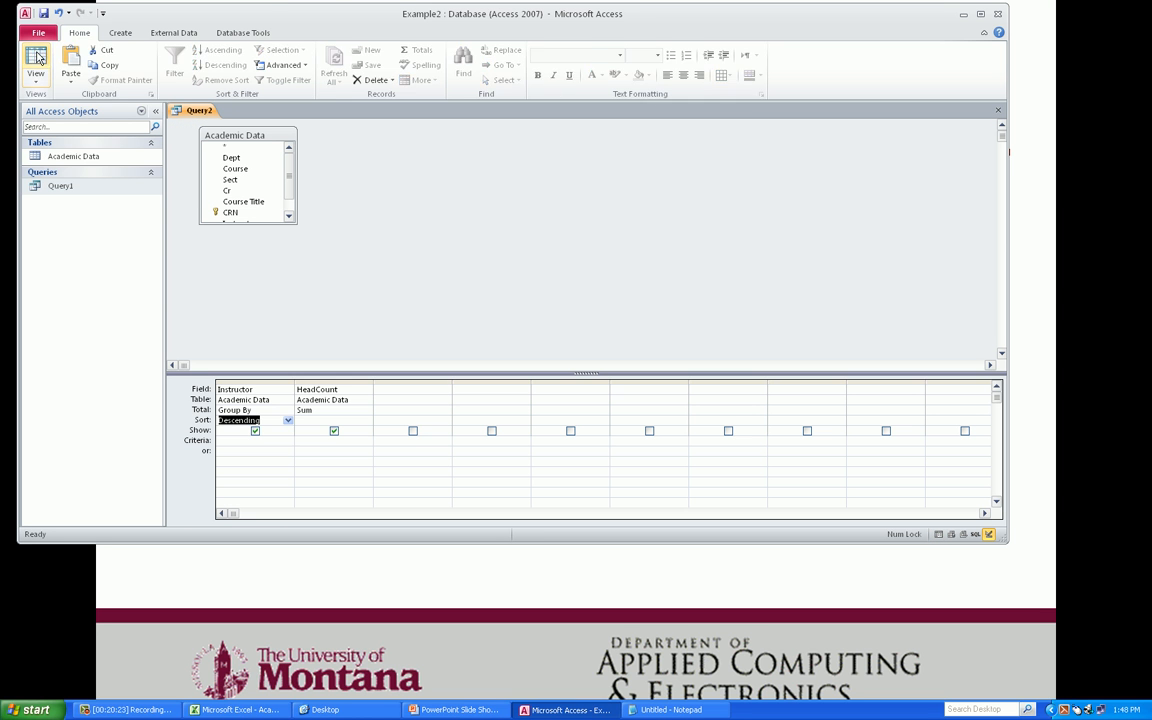
{"action": "left_click", "coordinate": [288, 420]}
{"action": "left_click", "coordinate": [278, 450]}
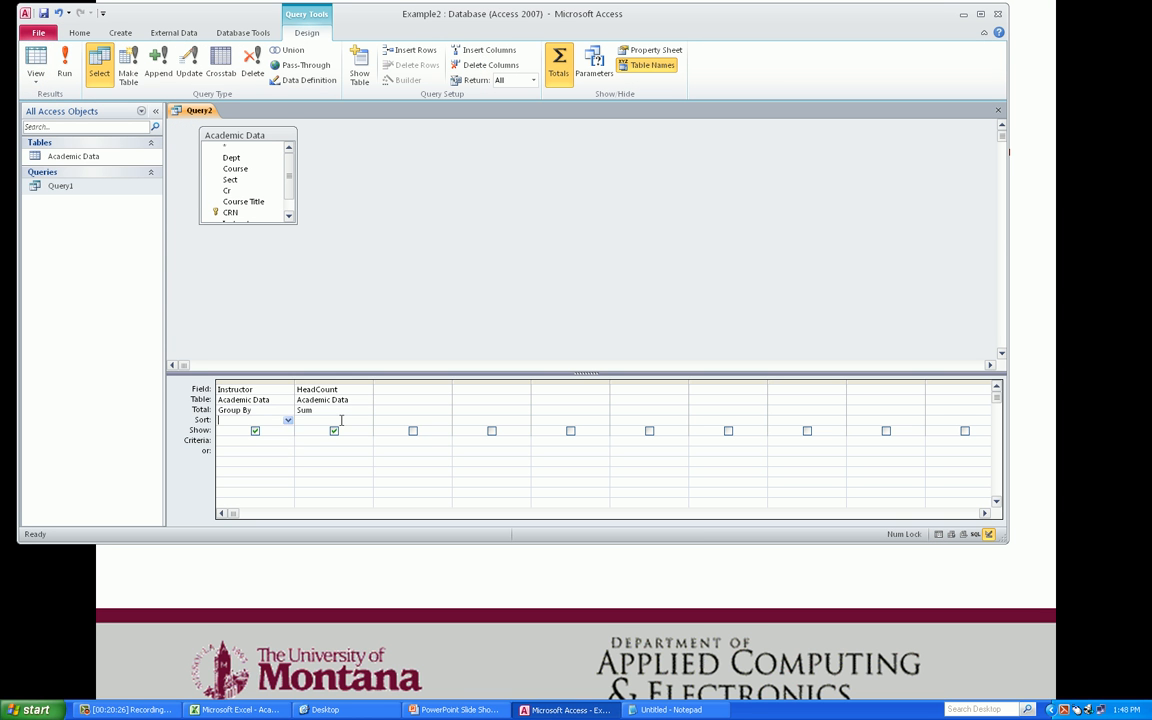
- Sort the summed HeadCount in descending order, widen its column in the results, and return to design view
{"action": "left_click", "coordinate": [362, 420]}
{"action": "left_click", "coordinate": [367, 420]}
{"action": "left_click", "coordinate": [364, 440]}
{"action": "left_click", "coordinate": [36, 62]}
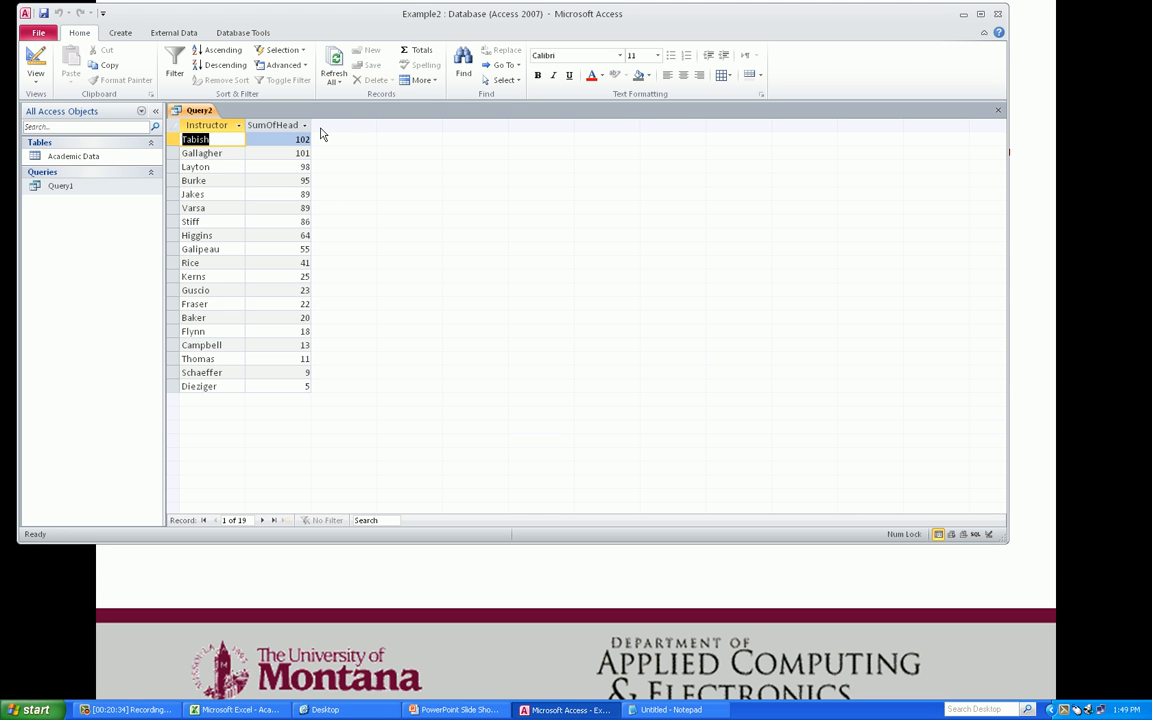
{"action": "left_click_drag", "start_coordinate": [312, 124], "coordinate": [326, 122]}
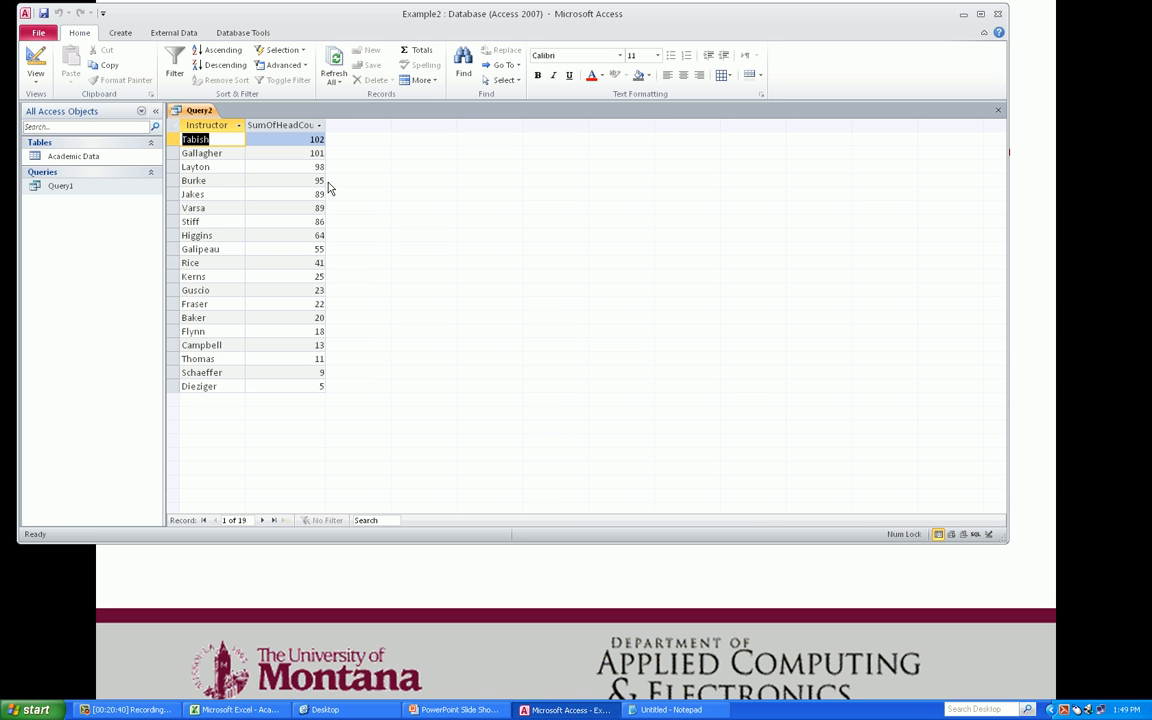
{"action": "left_click", "coordinate": [36, 60]}
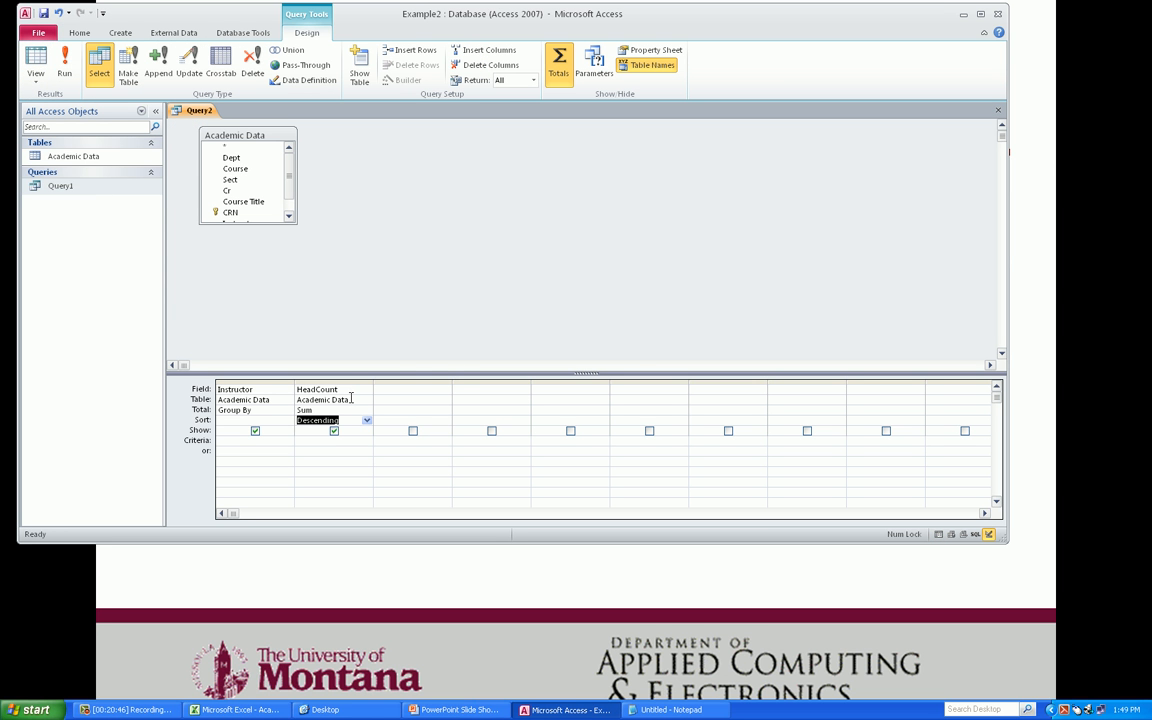
{"action": "left_click", "coordinate": [349, 389]}
{"action": "right_click", "coordinate": [352, 389]}
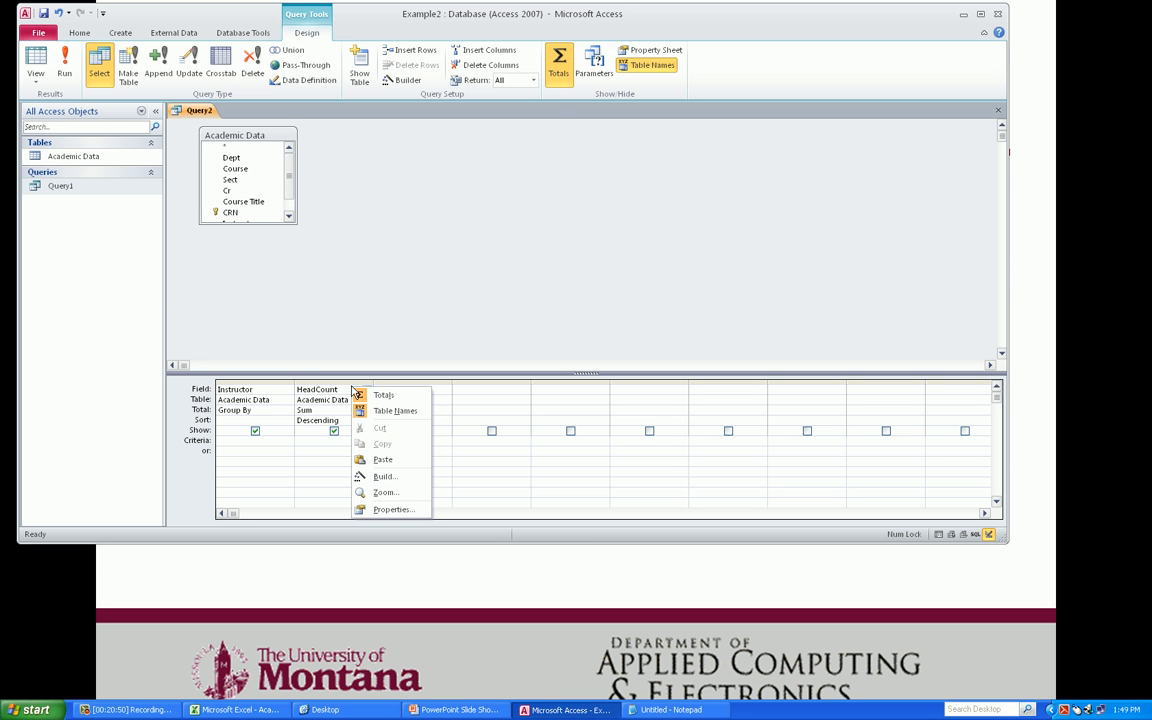
{"action": "left_click", "coordinate": [381, 492]}
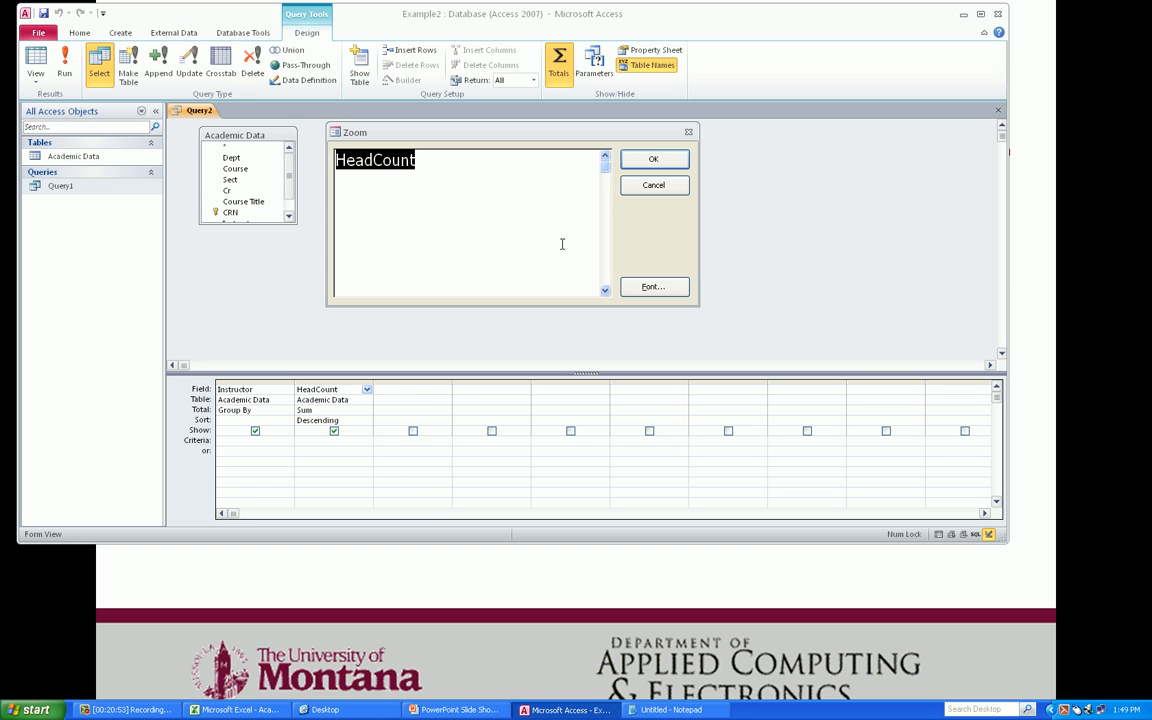
{"action": "left_click", "coordinate": [653, 185]}
- Set the HeadCount column's total to Group By and check its field expression in the Zoom box without editing it
{"action": "left_click", "coordinate": [367, 410]}
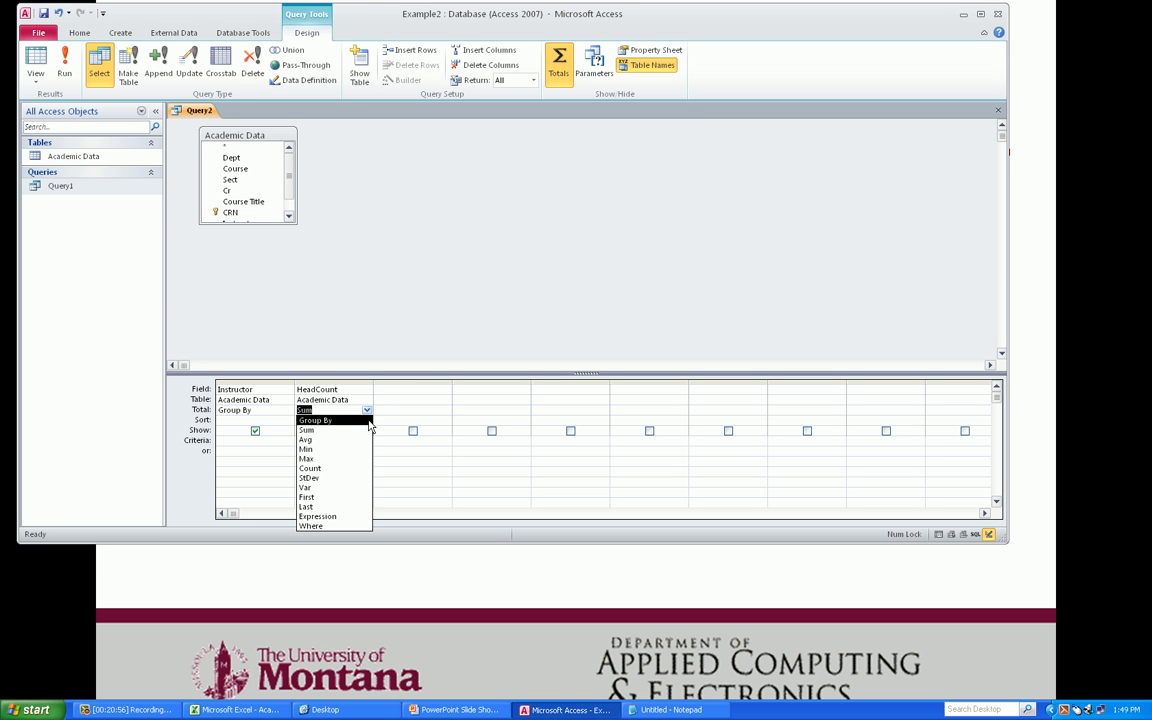
{"action": "left_click", "coordinate": [366, 421]}
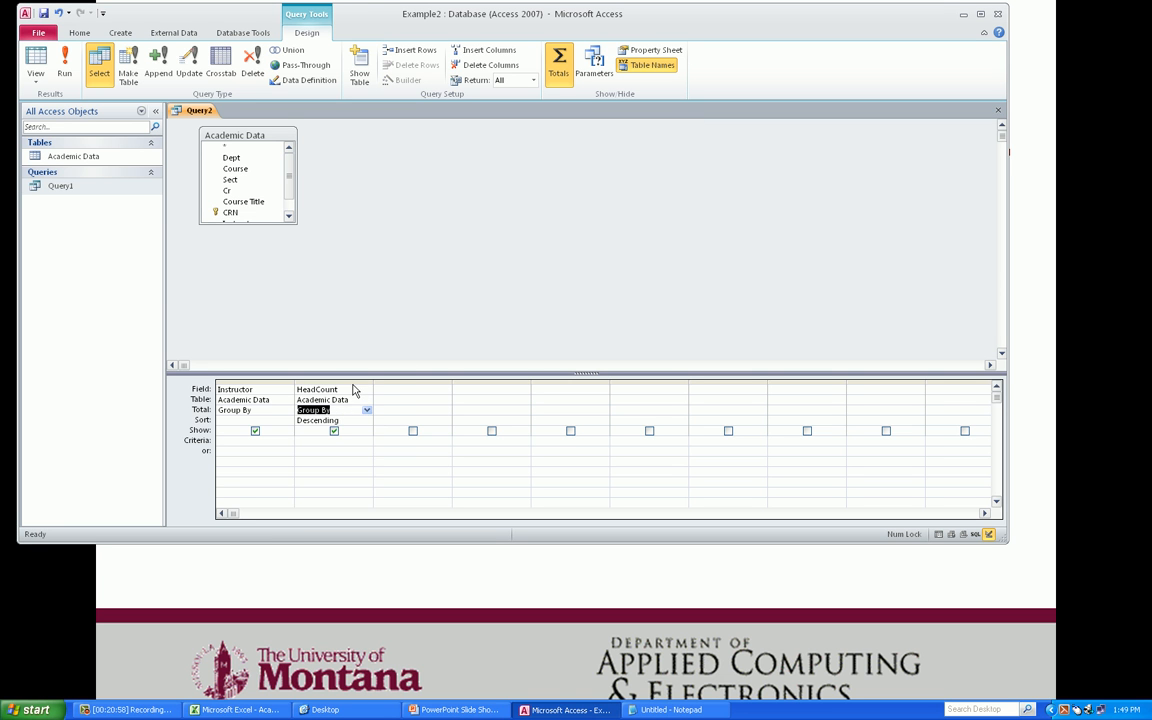
{"action": "left_click", "coordinate": [352, 383]}
{"action": "left_click", "coordinate": [350, 388]}
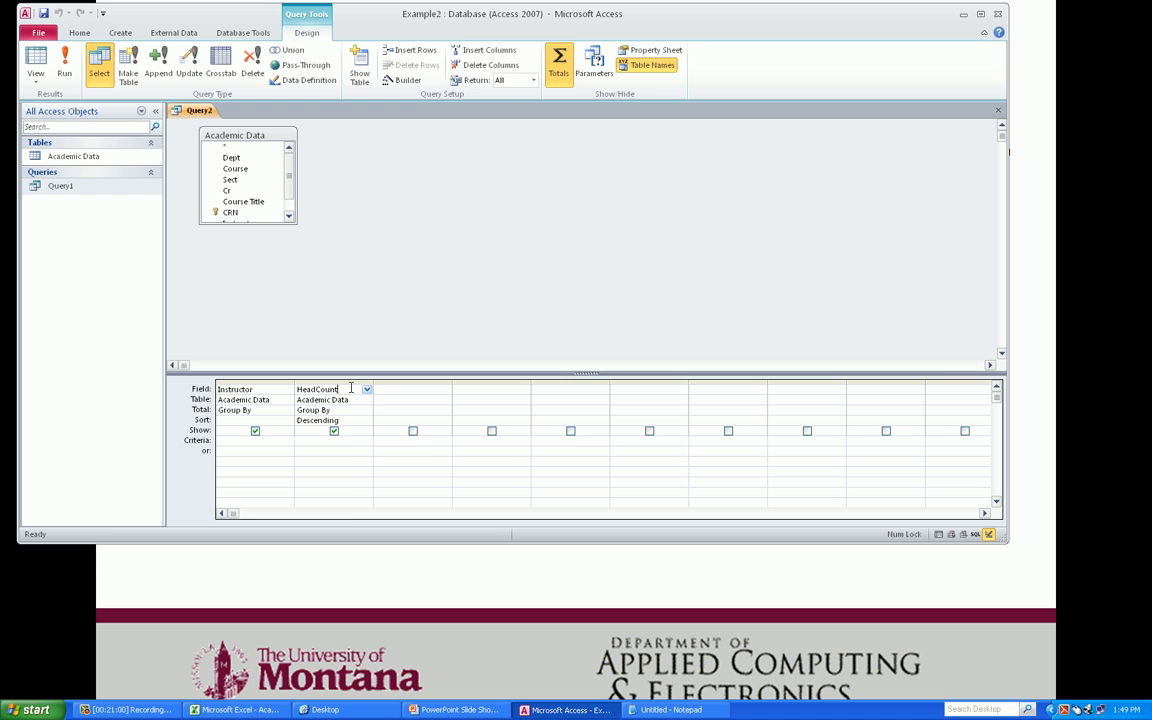
{"action": "right_click", "coordinate": [351, 388]}
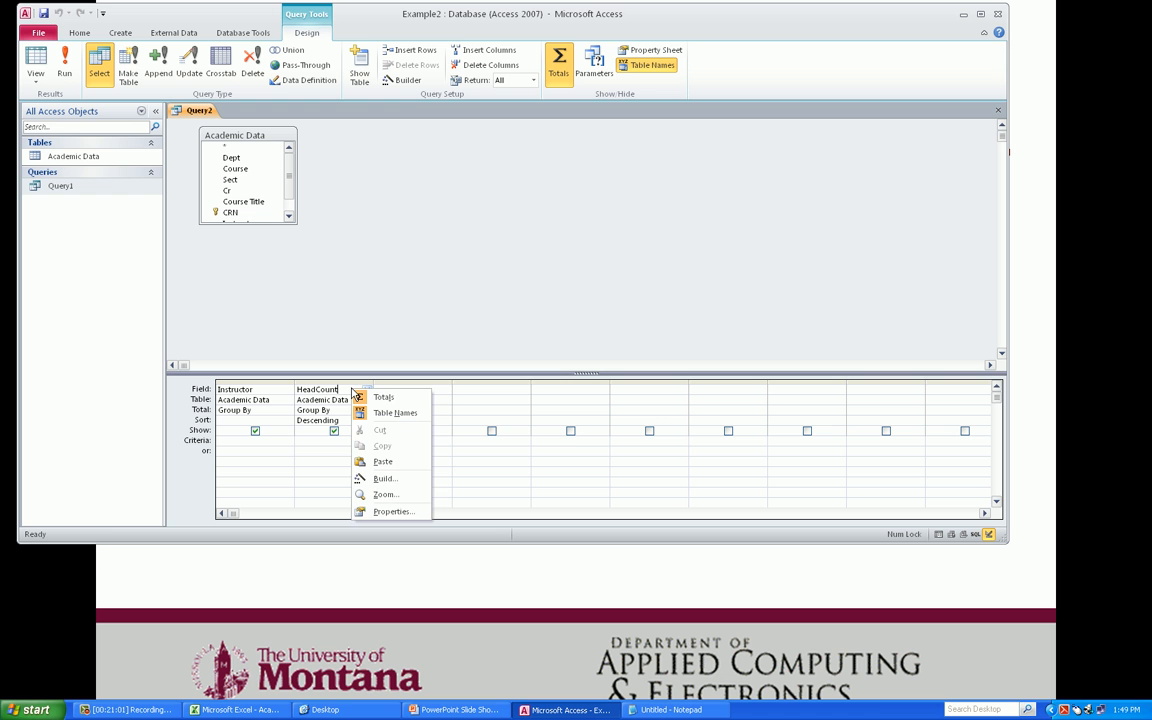
{"action": "left_click", "coordinate": [386, 495]}
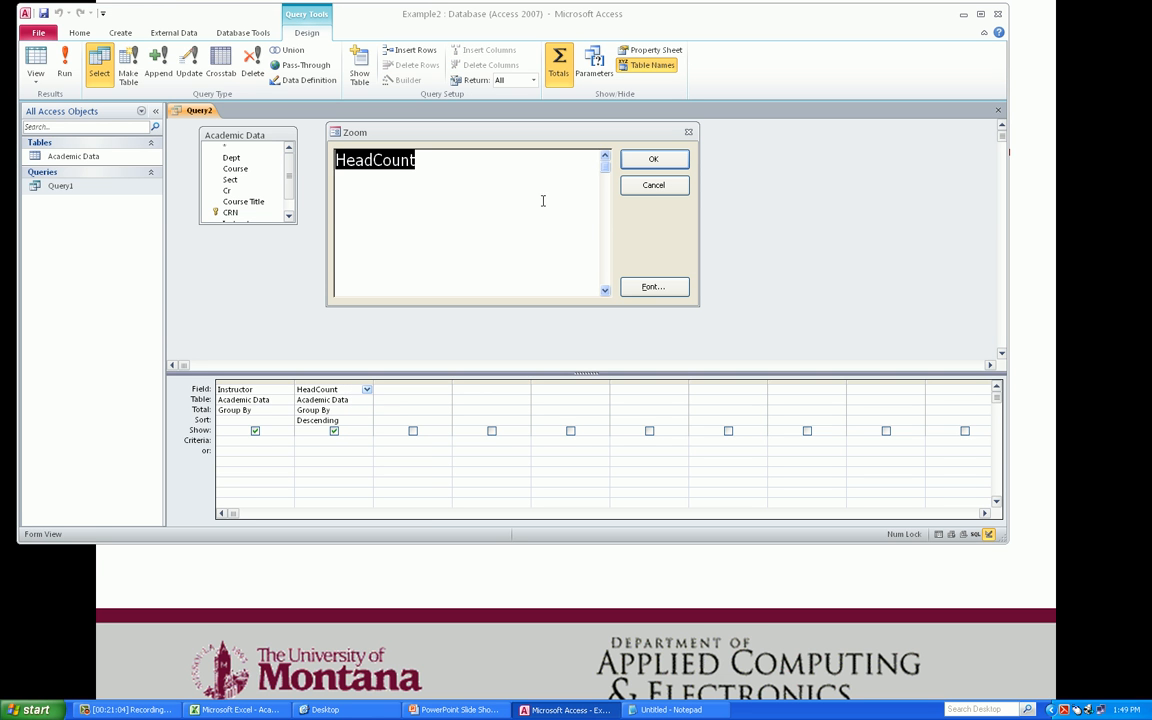
{"action": "left_click", "coordinate": [672, 185]}
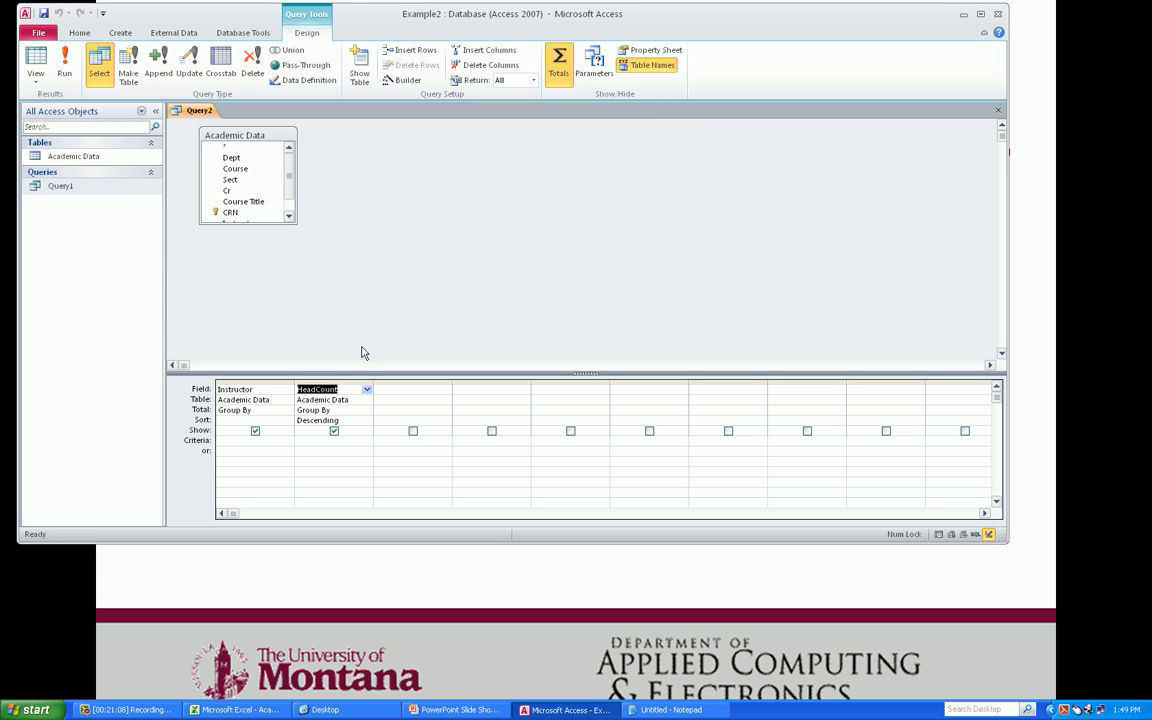
- Show the query in SQL view and copy its entire SQL statement
{"action": "left_click", "coordinate": [39, 80]}
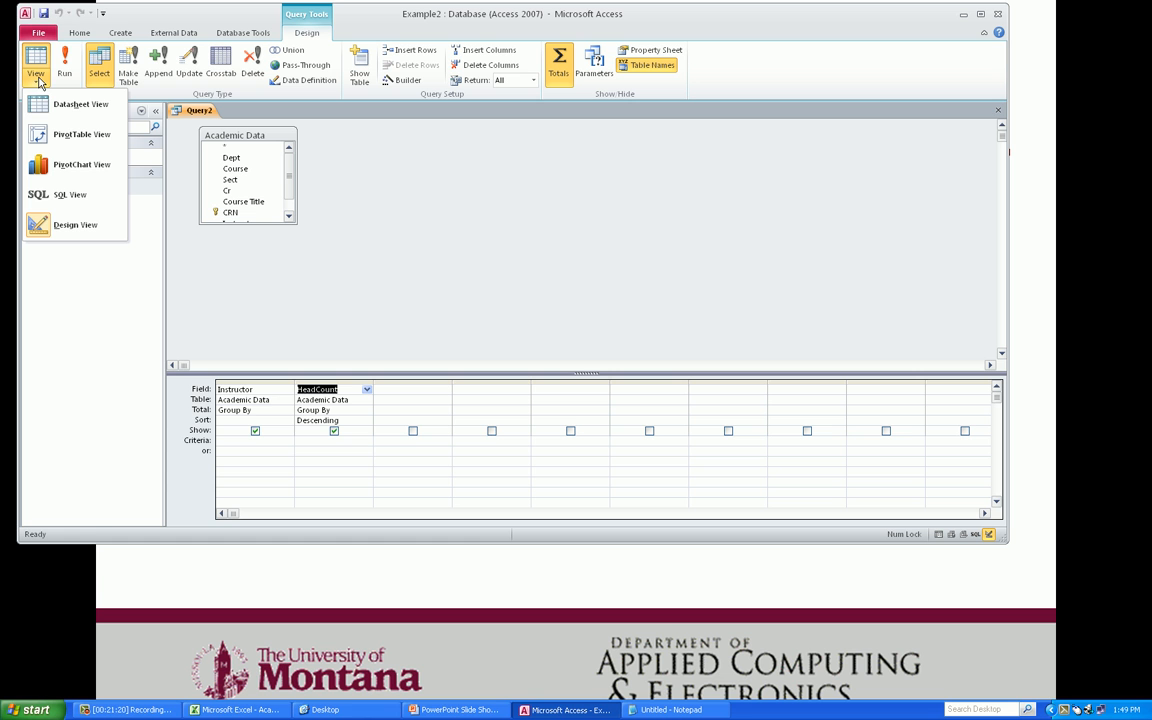
{"action": "left_click", "coordinate": [60, 196]}
{"action": "key", "text": "ctrl+c"}
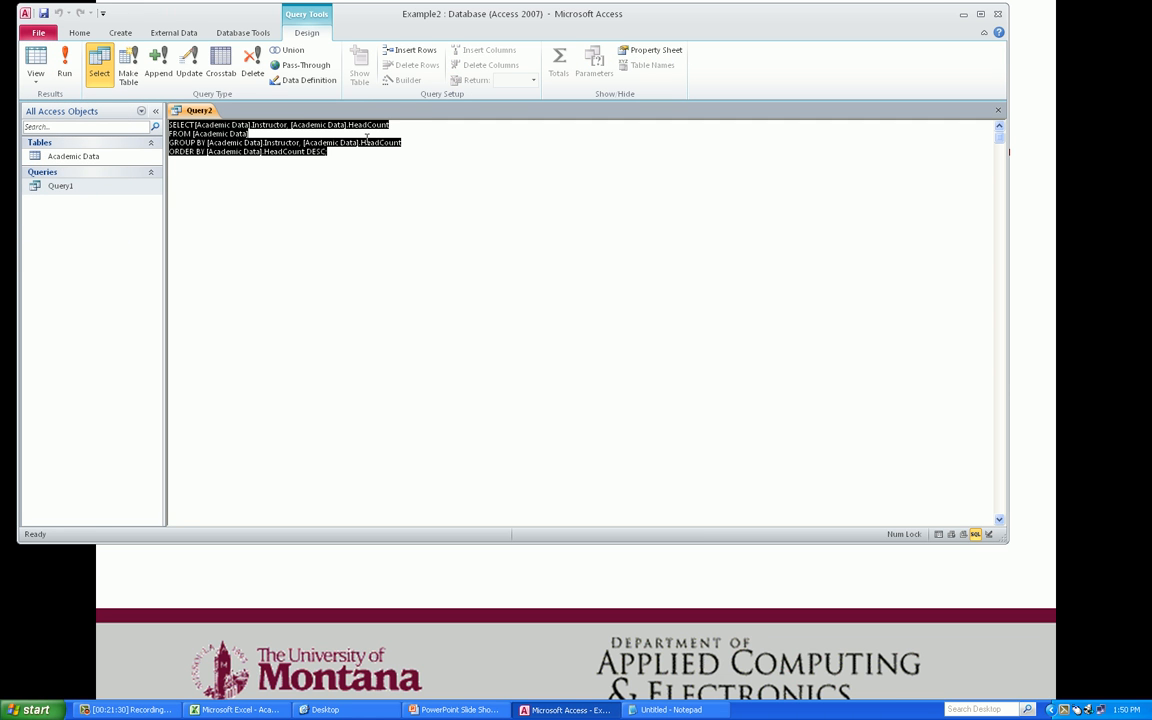
- Switch to Notepad, replace all its notes with the copied SQL, and enlarge and reposition the window so each clause fits on one line
{"action": "key", "text": "alt+Tab"}
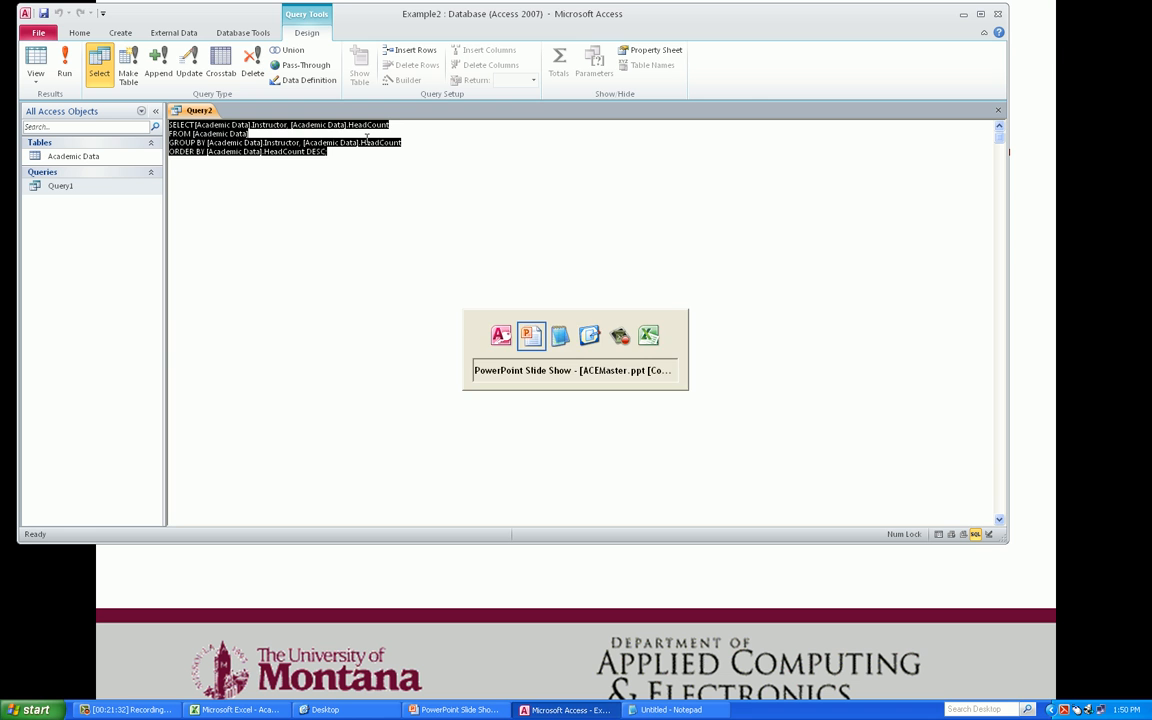
{"action": "key", "text": "alt+Tab"}
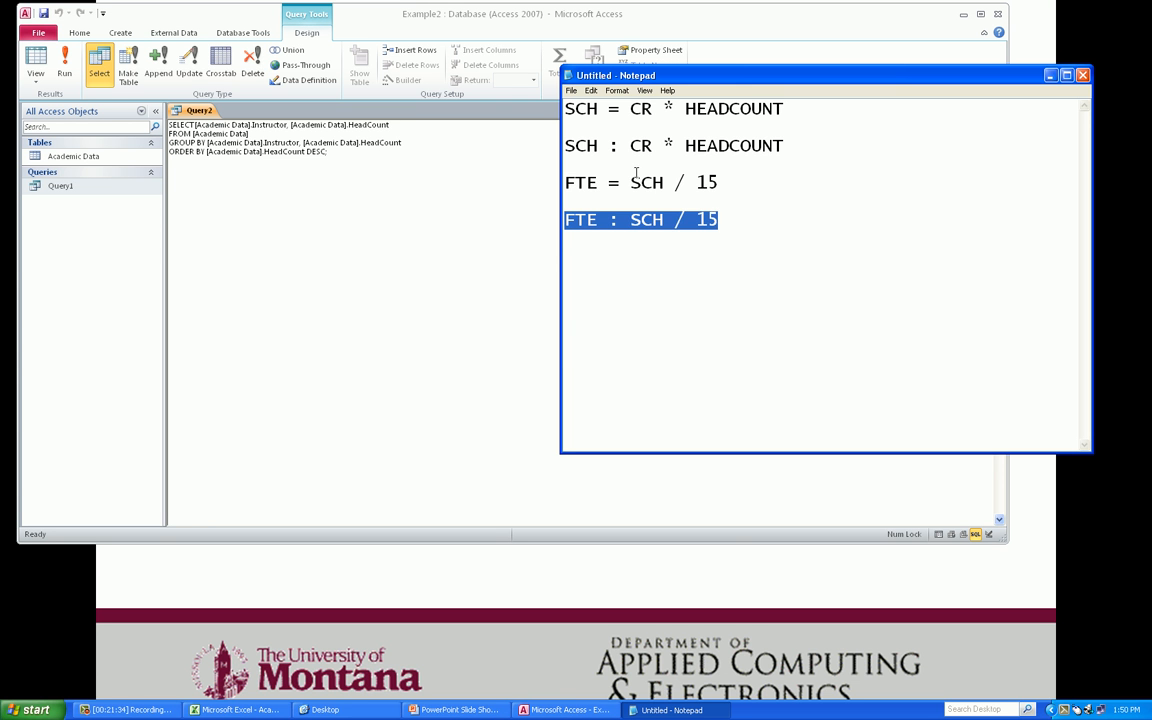
{"action": "left_click_drag", "start_coordinate": [647, 200], "coordinate": [556, 106]}
{"action": "key", "text": "ctrl+v"}
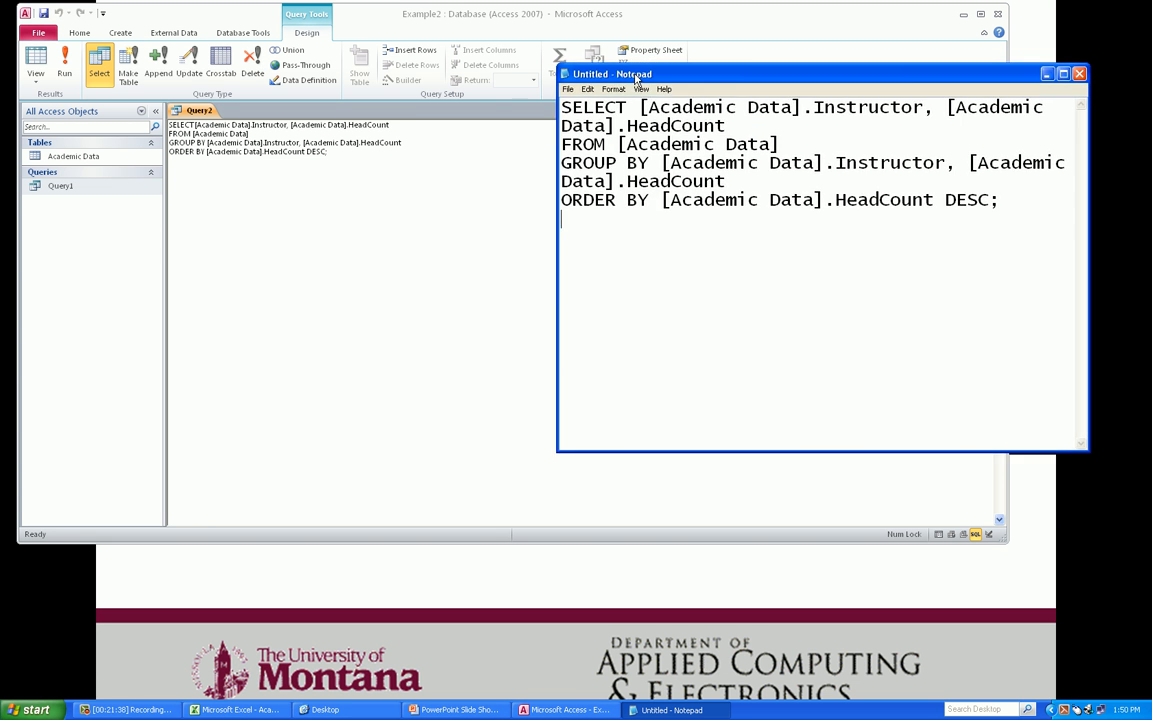
{"action": "left_click_drag", "start_coordinate": [639, 82], "coordinate": [383, 30]}
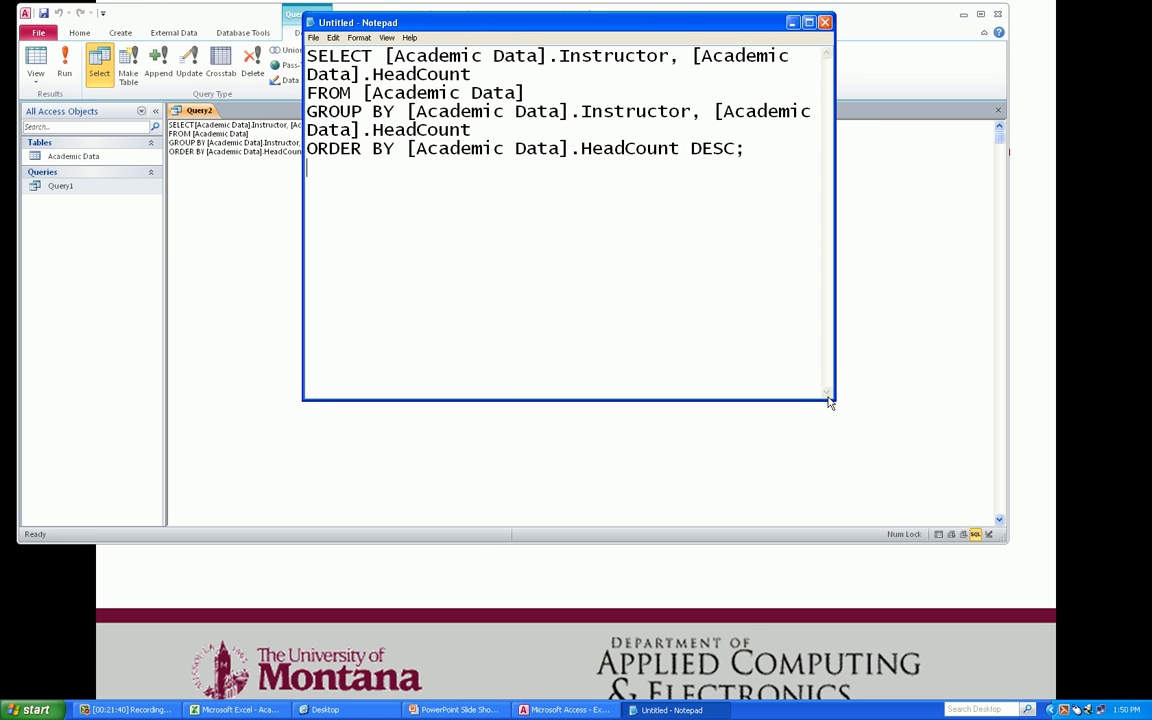
{"action": "left_click_drag", "start_coordinate": [835, 401], "coordinate": [1049, 483]}
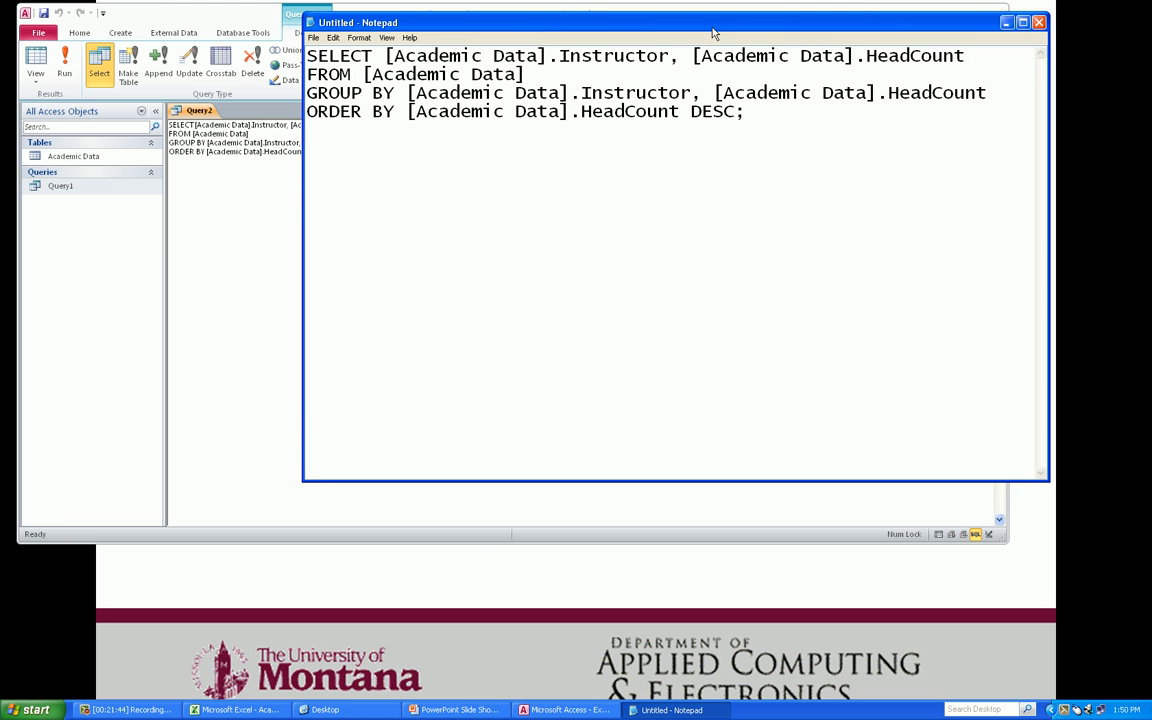
{"action": "left_click_drag", "start_coordinate": [641, 24], "coordinate": [524, 90]}
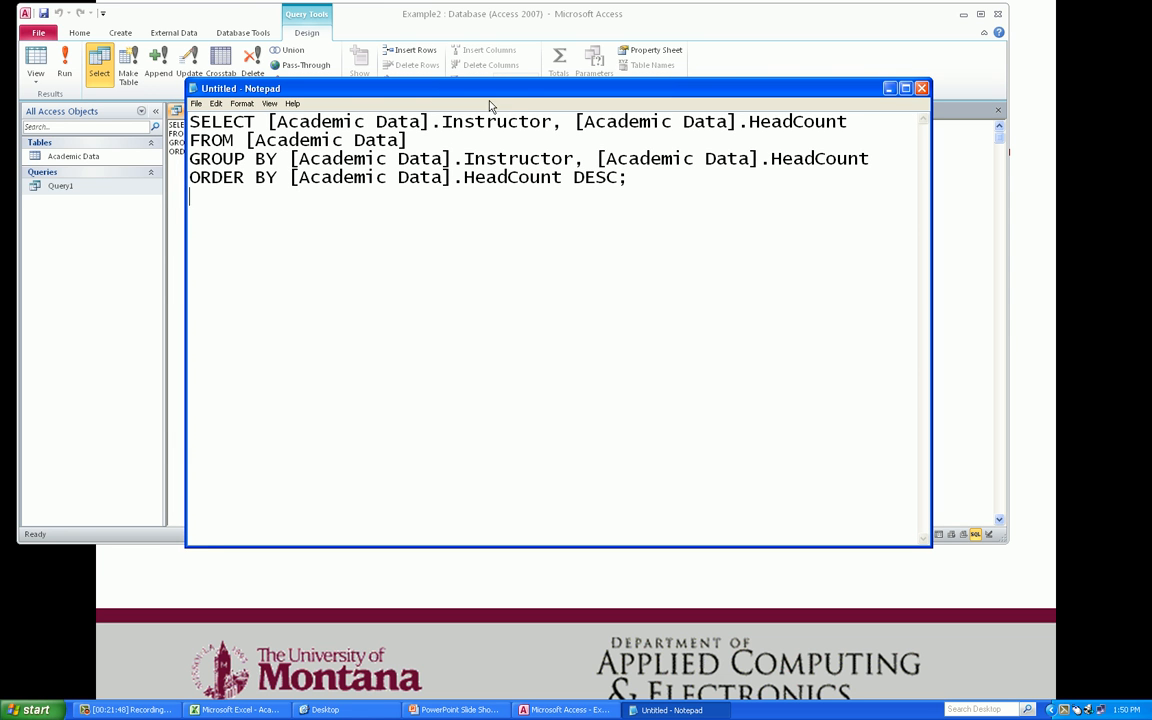
- Examine how the [Academic Data] table prefix qualifies the Instructor field in the SELECT line
{"action": "left_click_drag", "start_coordinate": [442, 121], "coordinate": [264, 121]}
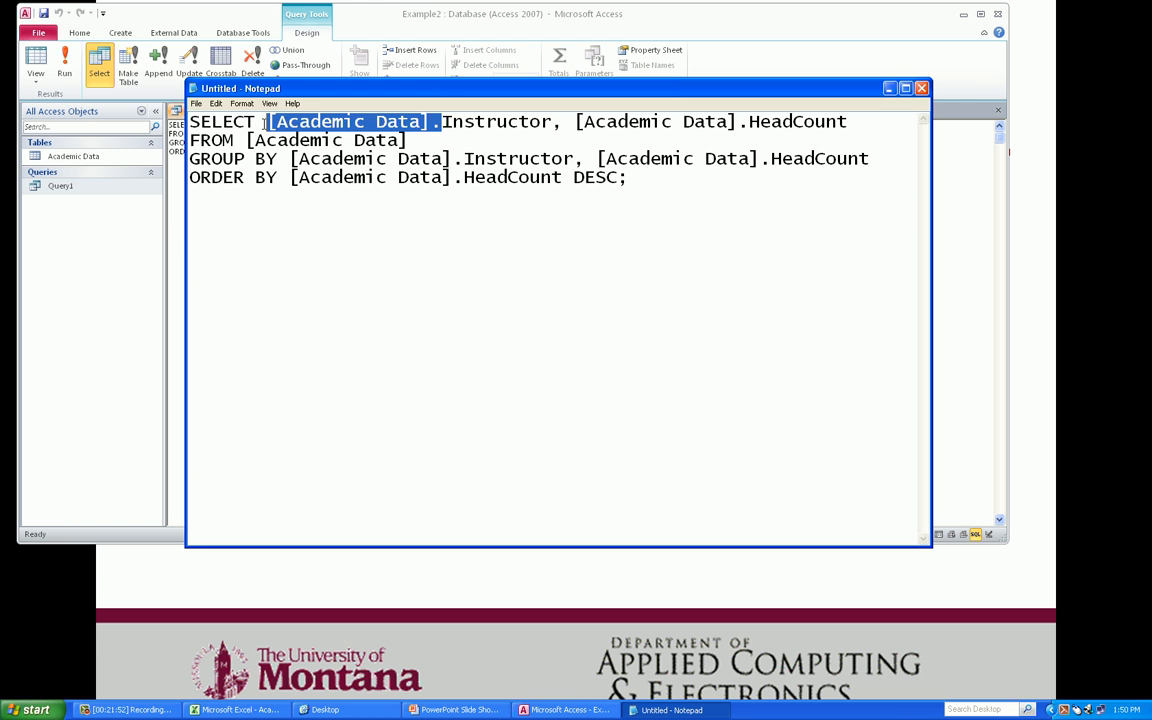
{"action": "left_click", "coordinate": [264, 121]}
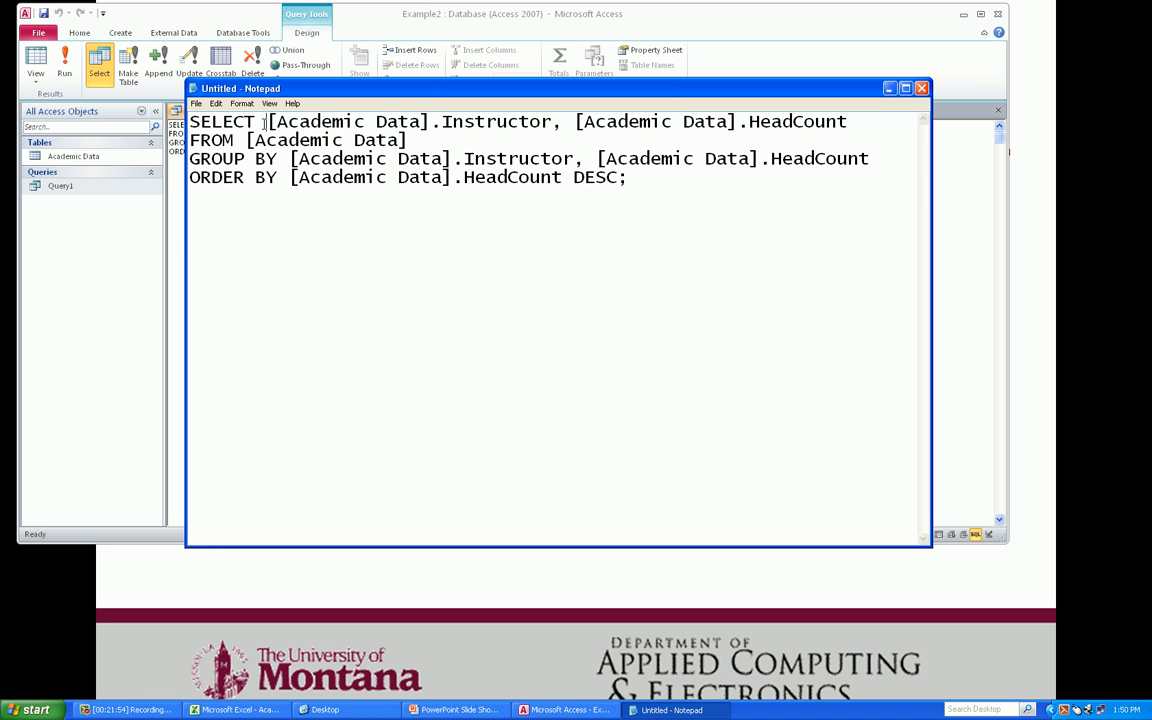
{"action": "key", "text": "Right"}
{"action": "key", "text": "Right"}
{"action": "key", "text": "Right"}
{"action": "key", "text": "Right"}
{"action": "key", "text": "Right"}
{"action": "key", "text": "Right"}
{"action": "key", "text": "Right"}
{"action": "key", "text": "Right"}
{"action": "key", "text": "Right"}
{"action": "left_click_drag", "start_coordinate": [552, 121], "coordinate": [266, 121]}
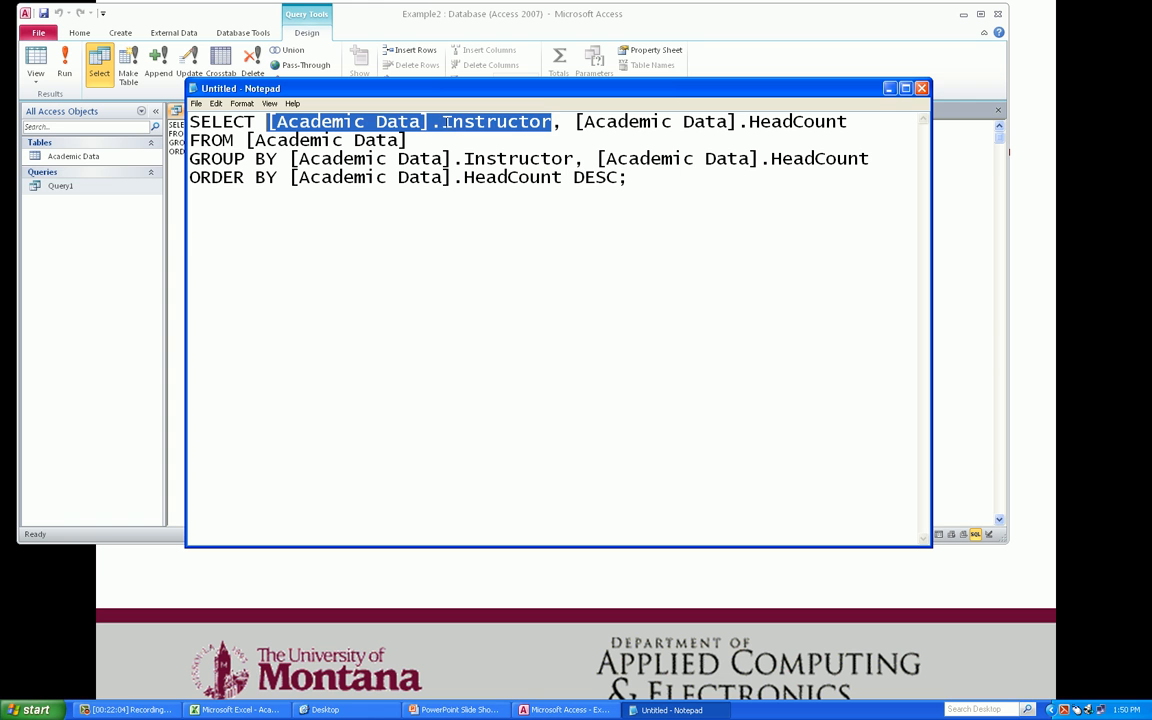
- Delete the [Academic Data]. prefix before Instructor in the SELECT line
{"action": "left_click", "coordinate": [441, 121]}
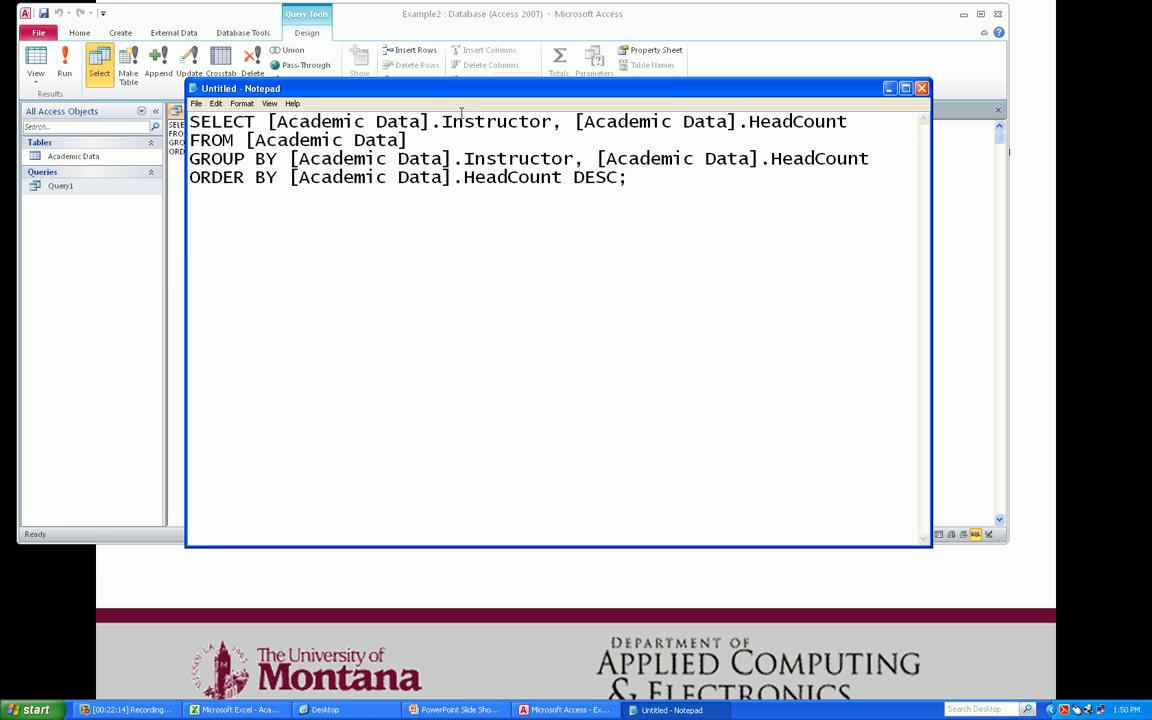
{"action": "left_click_drag", "start_coordinate": [441, 121], "coordinate": [268, 121]}
{"action": "key", "text": "Delete"}
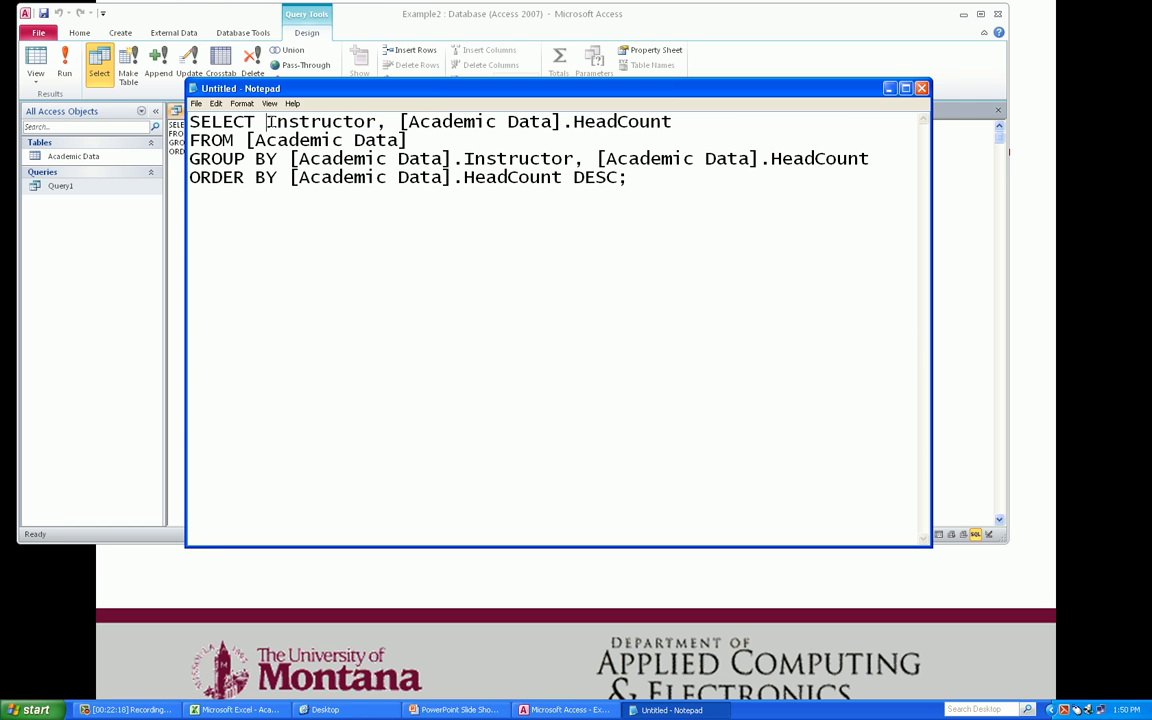
- Delete the [Academic Data]. prefix before HeadCount in the SELECT line
{"action": "key", "text": "ctrl+Right"}
{"action": "key", "text": "ctrl+shift+Right"}
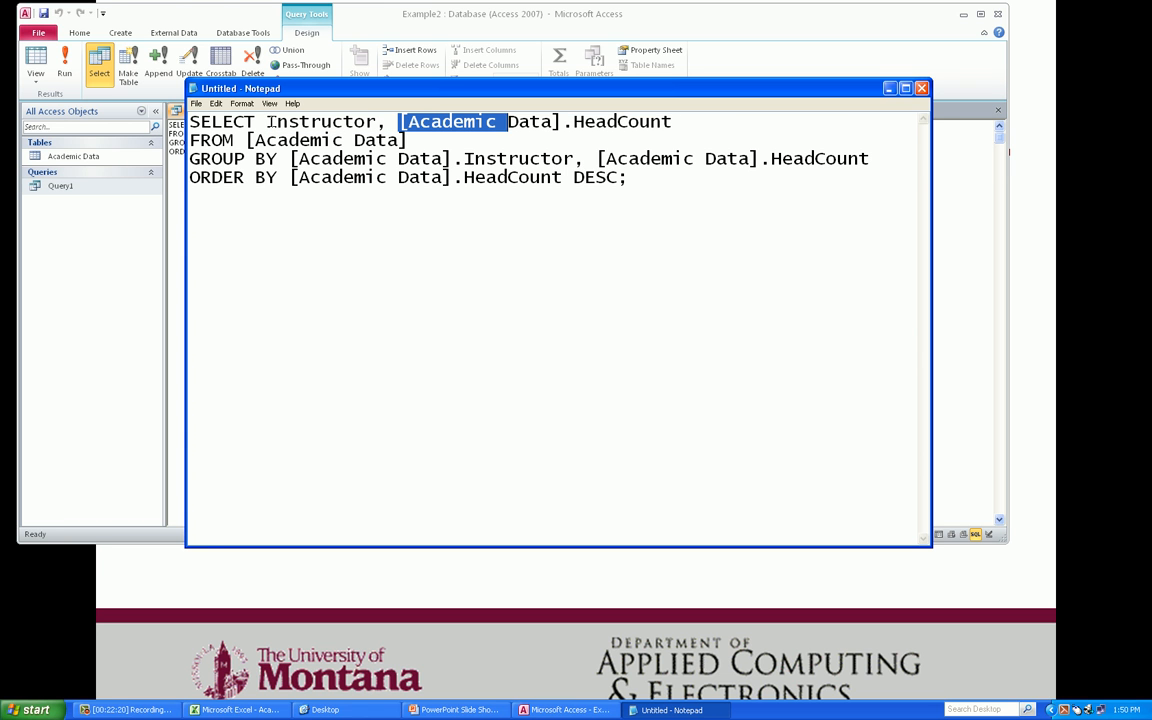
{"action": "key", "text": "shift+Right"}
{"action": "key", "text": "shift+Right"}
{"action": "key", "text": "shift+Right"}
{"action": "key", "text": "shift+Right"}
{"action": "key", "text": "shift+Right"}
{"action": "key", "text": "shift+Right"}
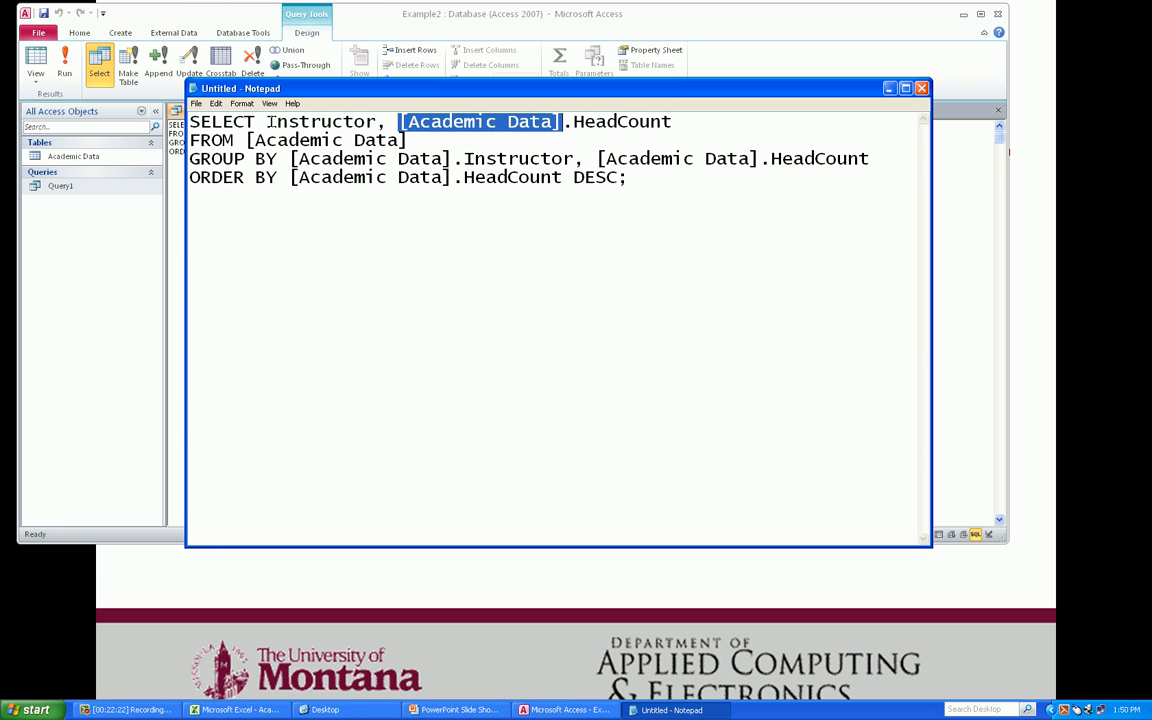
{"action": "key", "text": "Delete"}
- Delete the [Academic Data]. prefix before Instructor in the GROUP BY line
{"action": "key", "text": "Down"}
{"action": "key", "text": "End"}
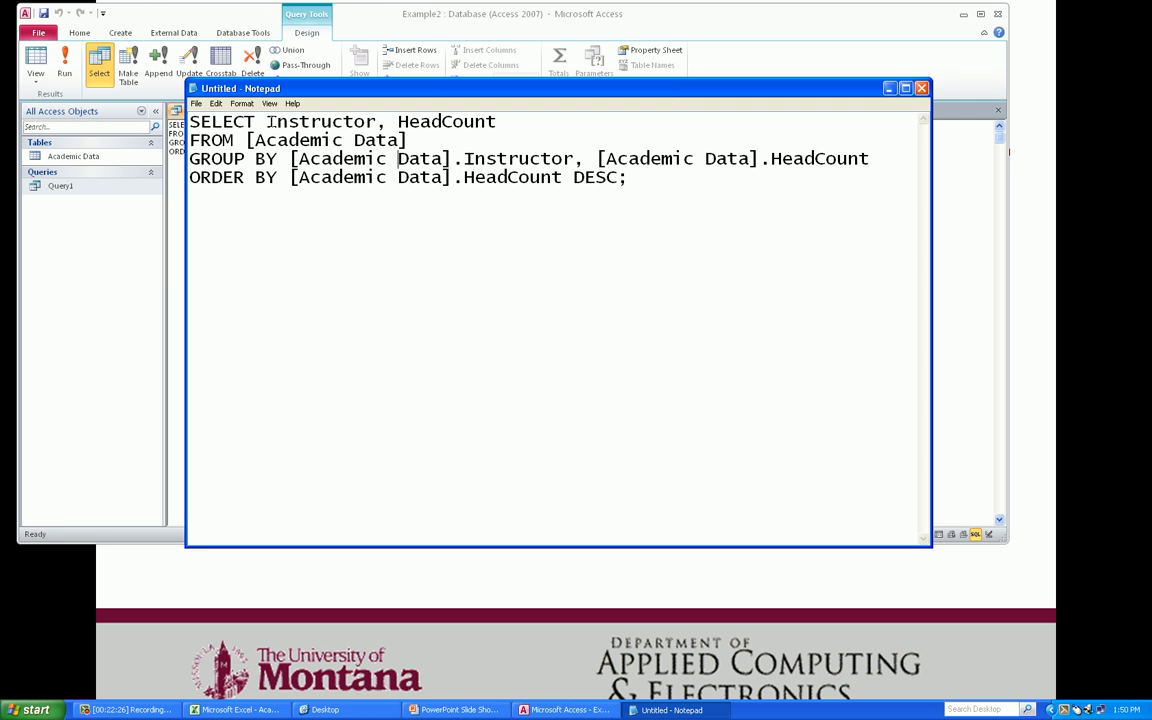
{"action": "key", "text": "ctrl+Left"}
{"action": "key", "text": "ctrl+shift+Right"}
{"action": "key", "text": "shift+Right"}
{"action": "key", "text": "shift+Right"}
{"action": "key", "text": "shift+Right"}
{"action": "key", "text": "shift+Right"}
{"action": "key", "text": "shift+Right"}
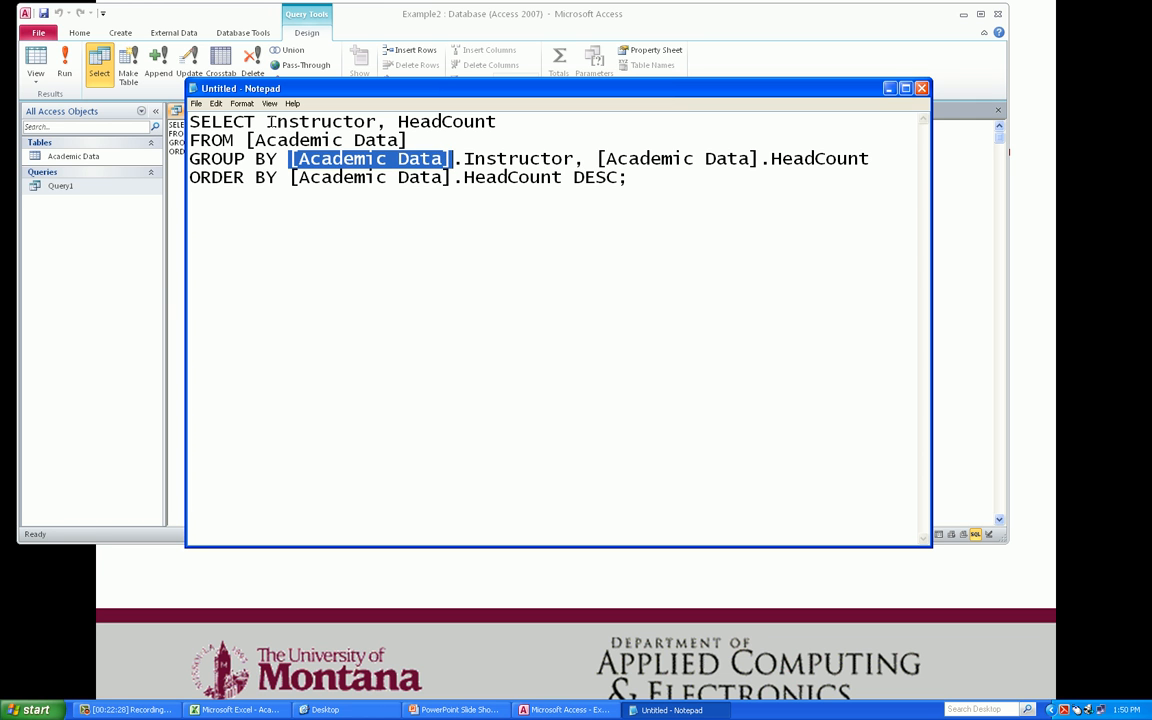
{"action": "key", "text": "shift+Right"}
{"action": "key", "text": "Delete"}
- Remove [Academic Data].HeadCount and the trailing comma from the GROUP BY line so it groups only by Instructor
{"action": "key", "text": "ctrl+Right"}
{"action": "key", "text": "ctrl+Right"}
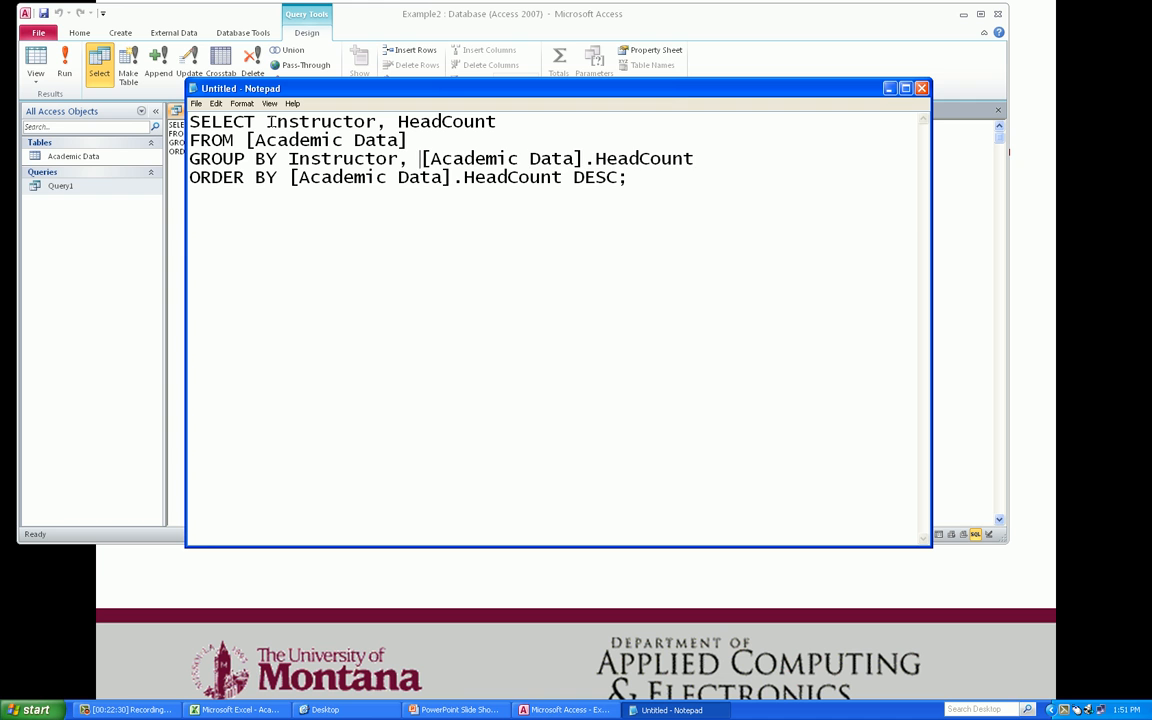
{"action": "key", "text": "shift+End"}
{"action": "key", "text": "ctrl+shift+Left"}
{"action": "key", "text": "ctrl+shift+Left"}
{"action": "key", "text": "ctrl+shift+Left"}
{"action": "key", "text": "shift+End"}
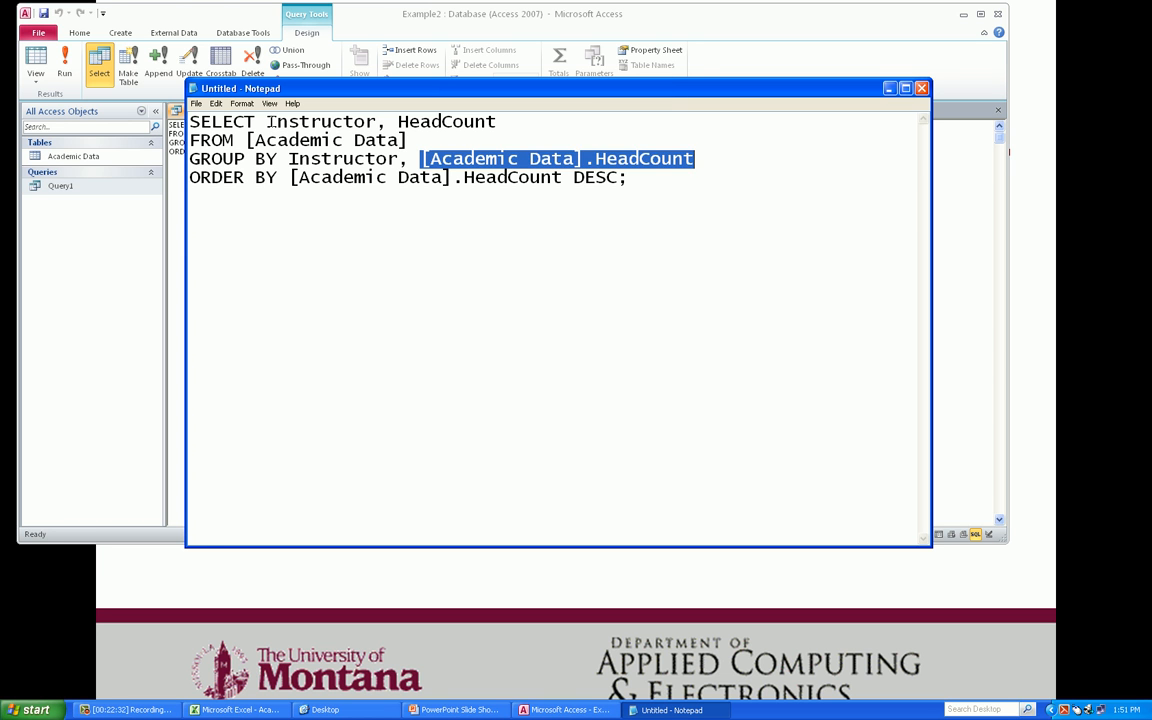
{"action": "key", "text": "Delete"}
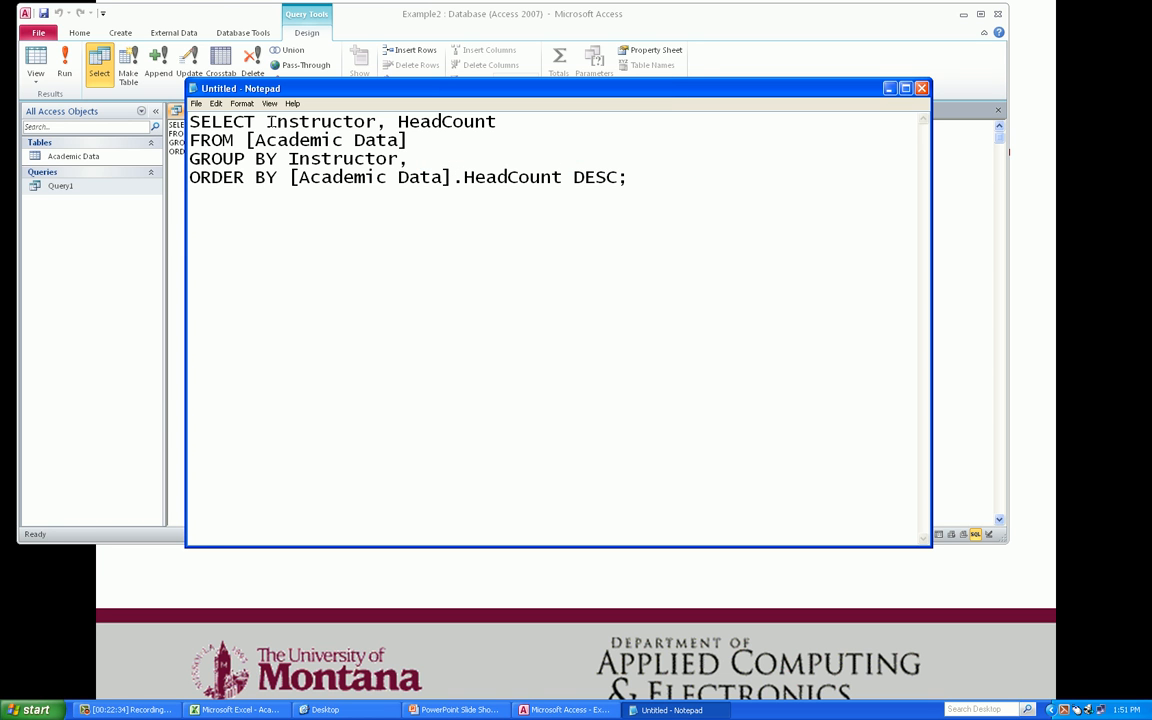
{"action": "key", "text": "BackSpace"}
{"action": "key", "text": "BackSpace"}
- Wrap HeadCount in the SELECT line in a sum() function so it reads sum(HeadCount)
{"action": "key", "text": "Up"}
{"action": "key", "text": "Up"}
{"action": "type", "text": "sum("}
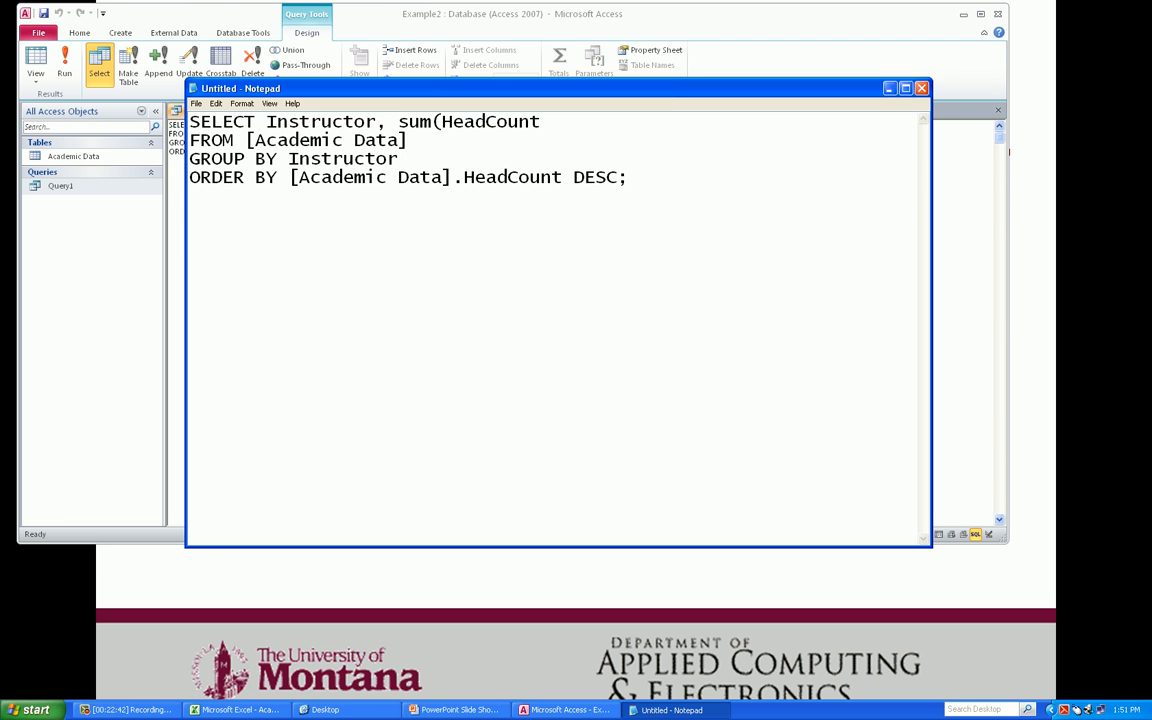
{"action": "key", "text": "End"}
{"action": "type", "text": ")"}
- Delete the [Academic Data]. prefix before HeadCount in the ORDER BY line
{"action": "key", "text": "Down"}
{"action": "key", "text": "Down"}
{"action": "key", "text": "Down"}
{"action": "key", "text": "Home"}
{"action": "key", "text": "ctrl+Right"}
{"action": "key", "text": "ctrl+Right"}
{"action": "key", "text": "ctrl+shift+Right"}
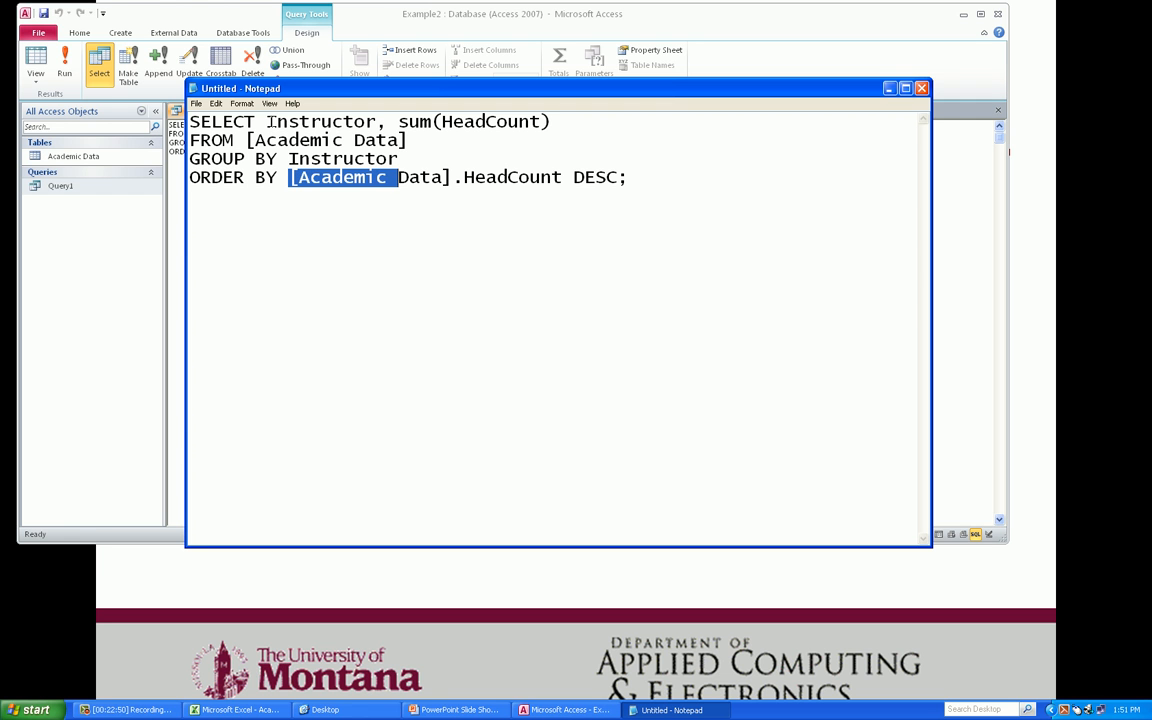
{"action": "key", "text": "ctrl+shift+Right"}
{"action": "key", "text": "ctrl+shift+Right"}
{"action": "key", "text": "ctrl+shift+Right"}
{"action": "key", "text": "shift+Left"}
{"action": "key", "text": "shift+Left"}
{"action": "key", "text": "shift+Left"}
{"action": "key", "text": "shift+Left"}
{"action": "key", "text": "shift+Left"}
{"action": "key", "text": "shift+Left"}
{"action": "key", "text": "shift+Left"}
{"action": "key", "text": "shift+Left"}
{"action": "key", "text": "shift+Left"}
{"action": "key", "text": "shift+Left"}
{"action": "key", "text": "shift+Left"}
{"action": "key", "text": "shift+Left"}
{"action": "key", "text": "shift+Left"}
{"action": "key", "text": "shift+Left"}
{"action": "key", "text": "shift+Left"}
{"action": "key", "text": "shift+Right"}
{"action": "key", "text": "shift+Right"}
{"action": "key", "text": "shift+Right"}
{"action": "key", "text": "shift+Right"}
{"action": "key", "text": "shift+Right"}
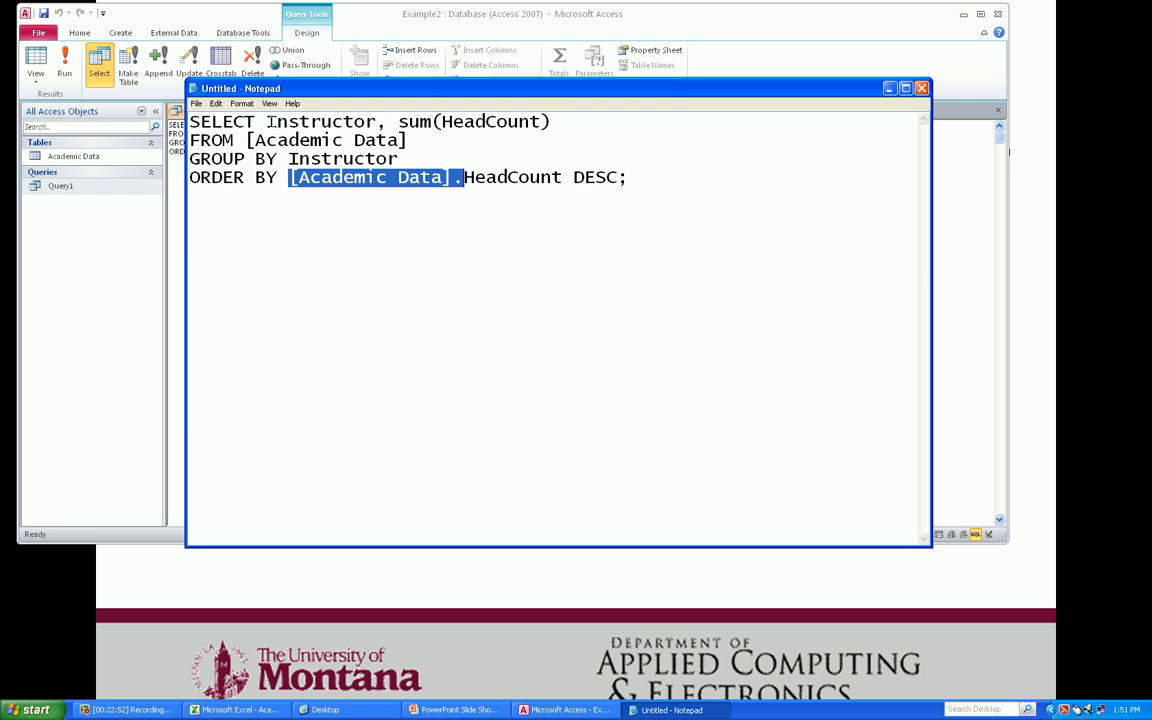
{"action": "key", "text": "Delete"}
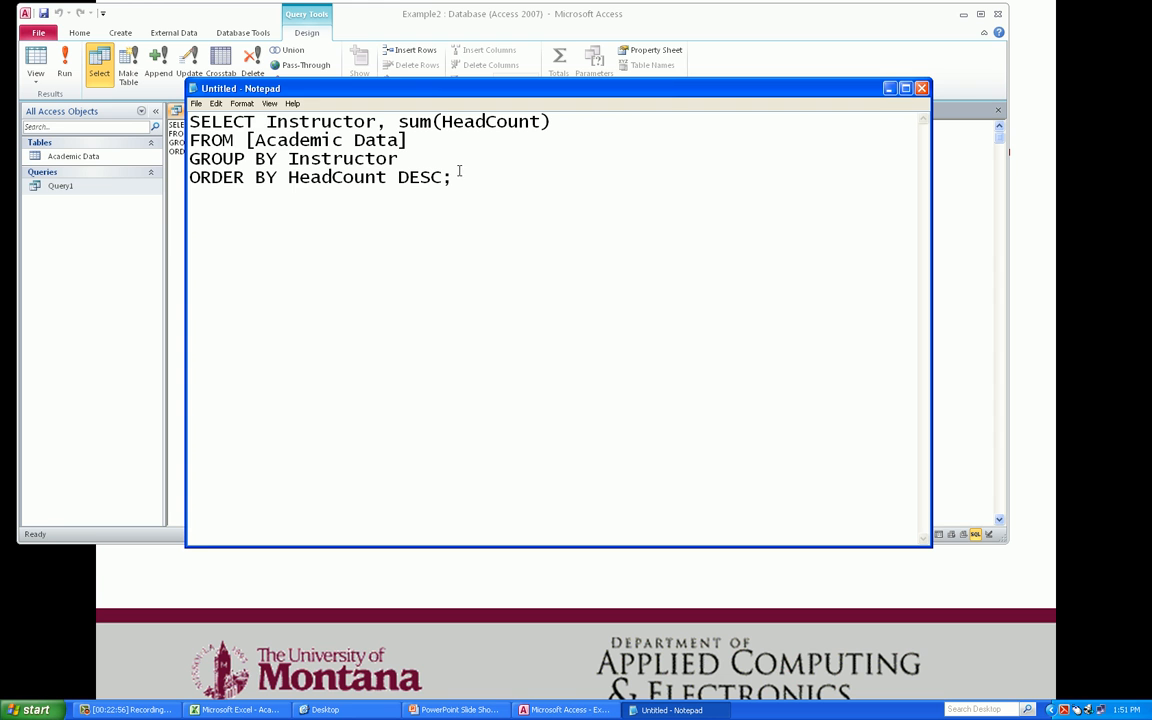
- Copy the whole simplified SQL statement, from SELECT through ORDER BY HeadCount DESC, and switch to Access
{"action": "left_click_drag", "start_coordinate": [456, 178], "coordinate": [176, 110]}
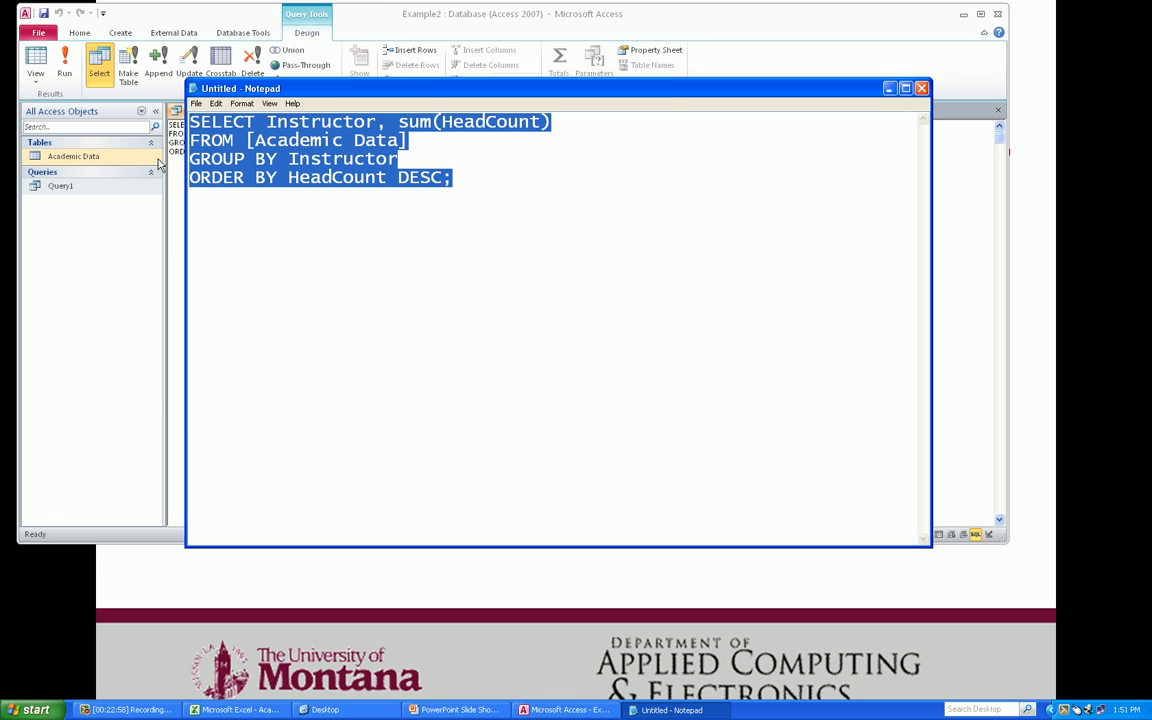
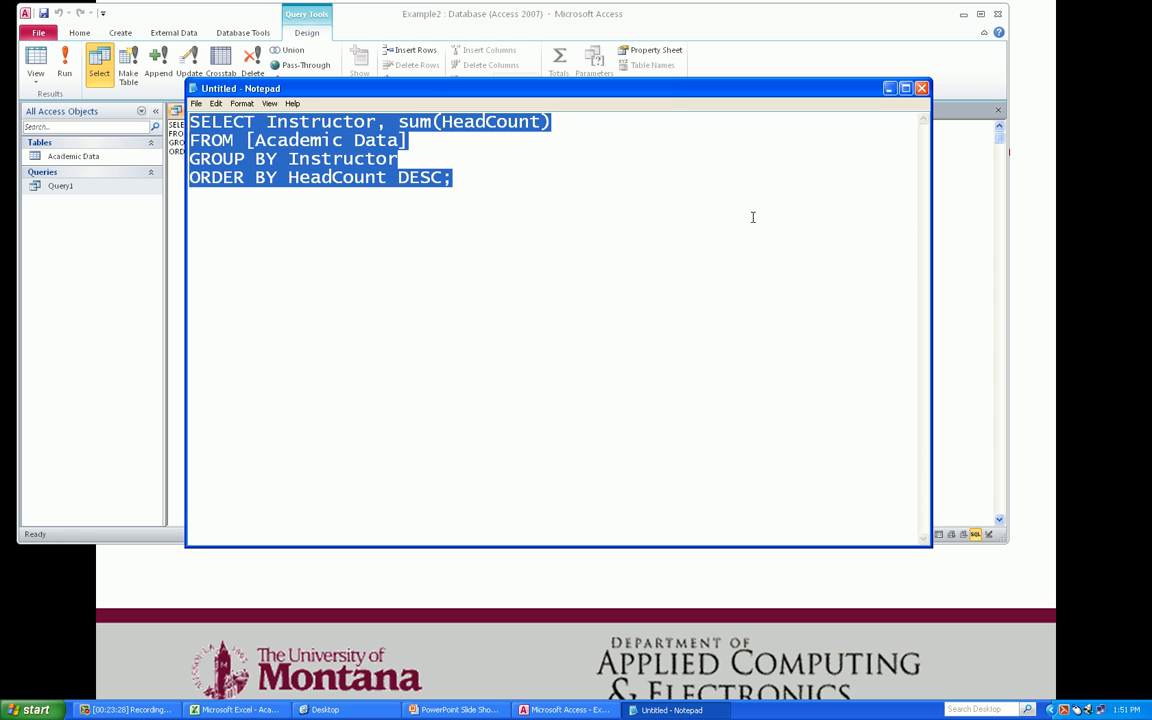
{"action": "left_click_drag", "start_coordinate": [455, 172], "coordinate": [160, 113]}
{"action": "key", "text": "alt+Tab"}
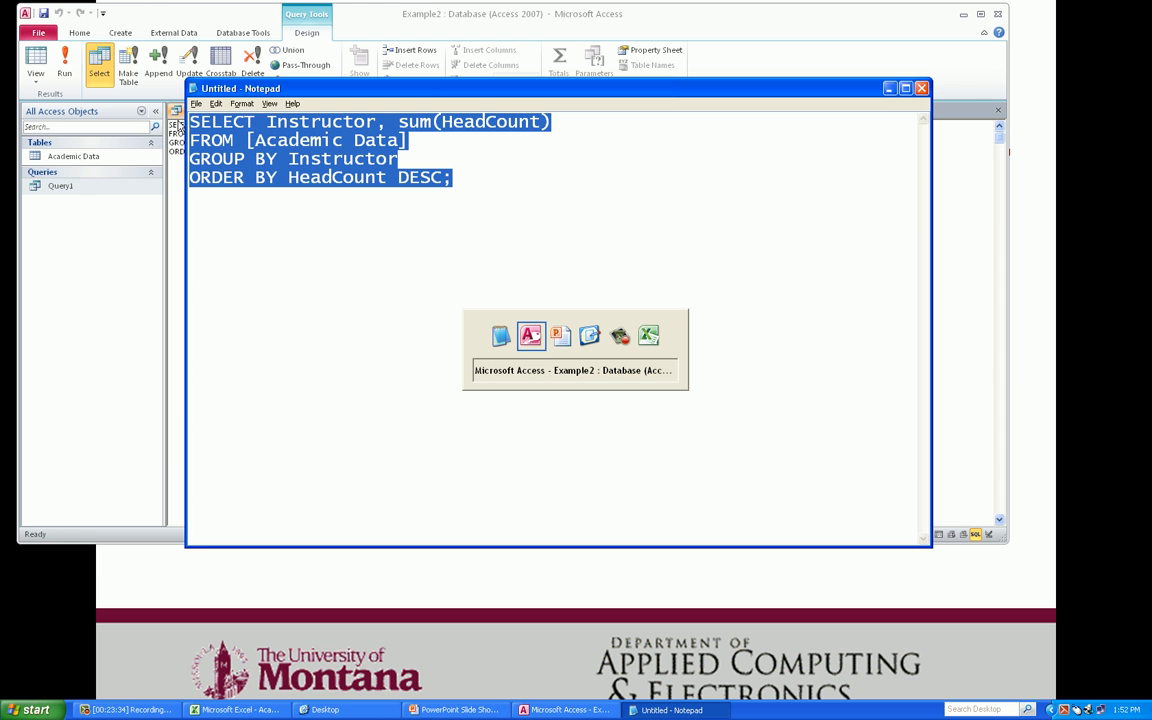
{"action": "key", "text": "alt+Tab"}
{"action": "key", "text": "alt+Tab"}
{"action": "key", "text": "alt+Tab"}
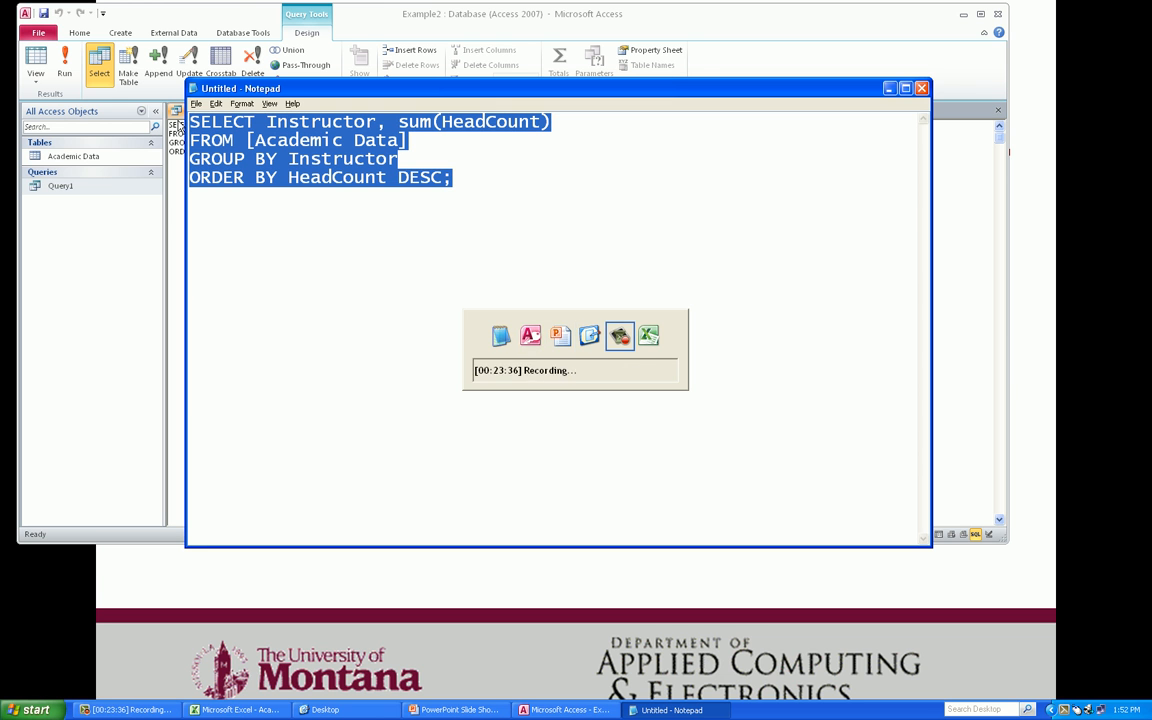
{"action": "key", "text": "alt+Tab"}
{"action": "key", "text": "alt+Tab"}
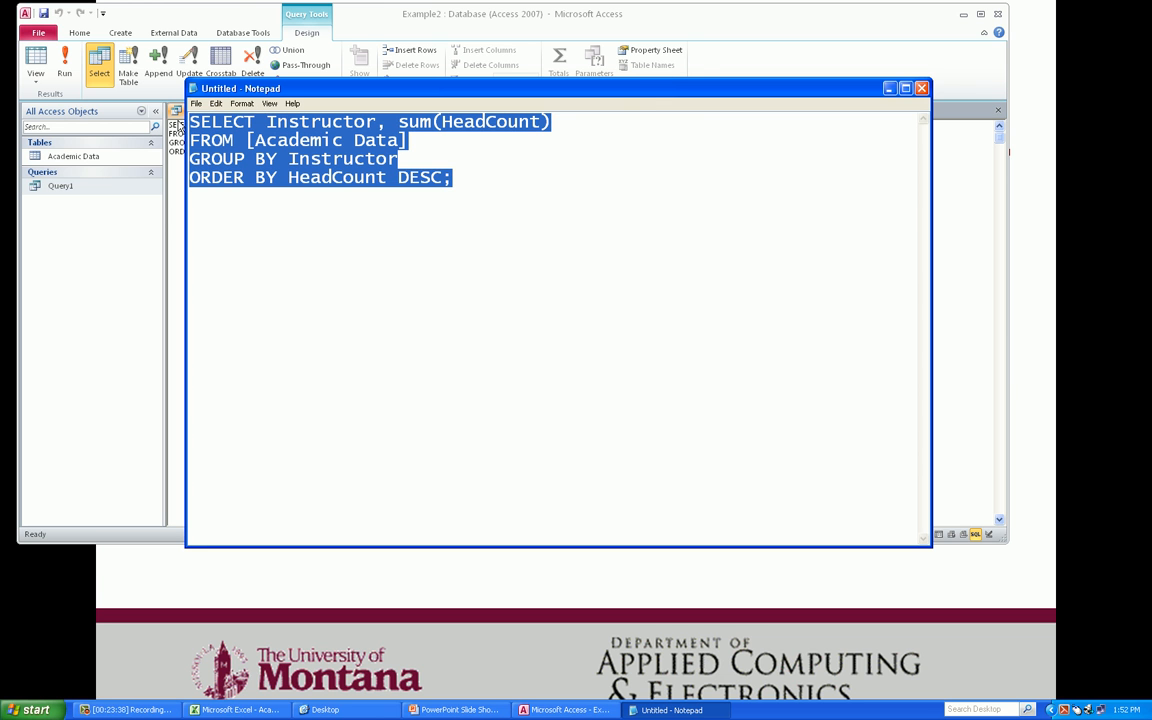
{"action": "left_click", "coordinate": [215, 103]}
{"action": "left_click", "coordinate": [228, 143]}
{"action": "key", "text": "alt+Tab"}
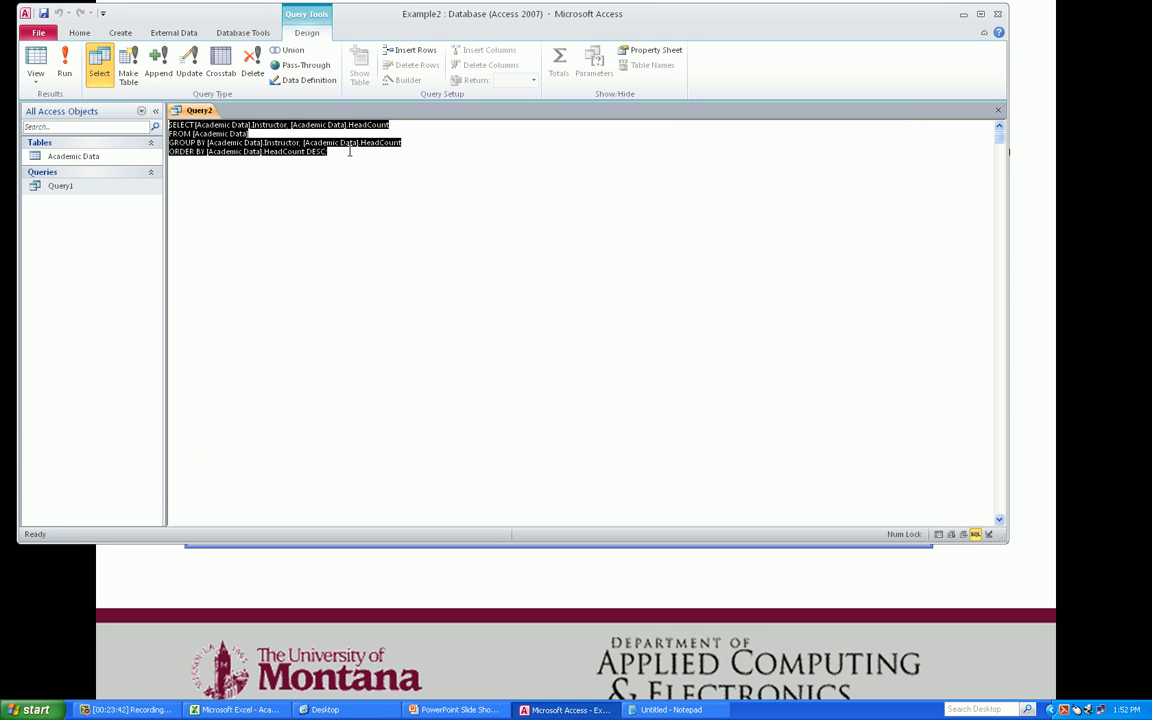
- Try to replace Query2's SQL with the copied statement and run it
{"action": "left_click_drag", "start_coordinate": [350, 151], "coordinate": [160, 123]}
{"action": "key", "text": "ctrl+v"}
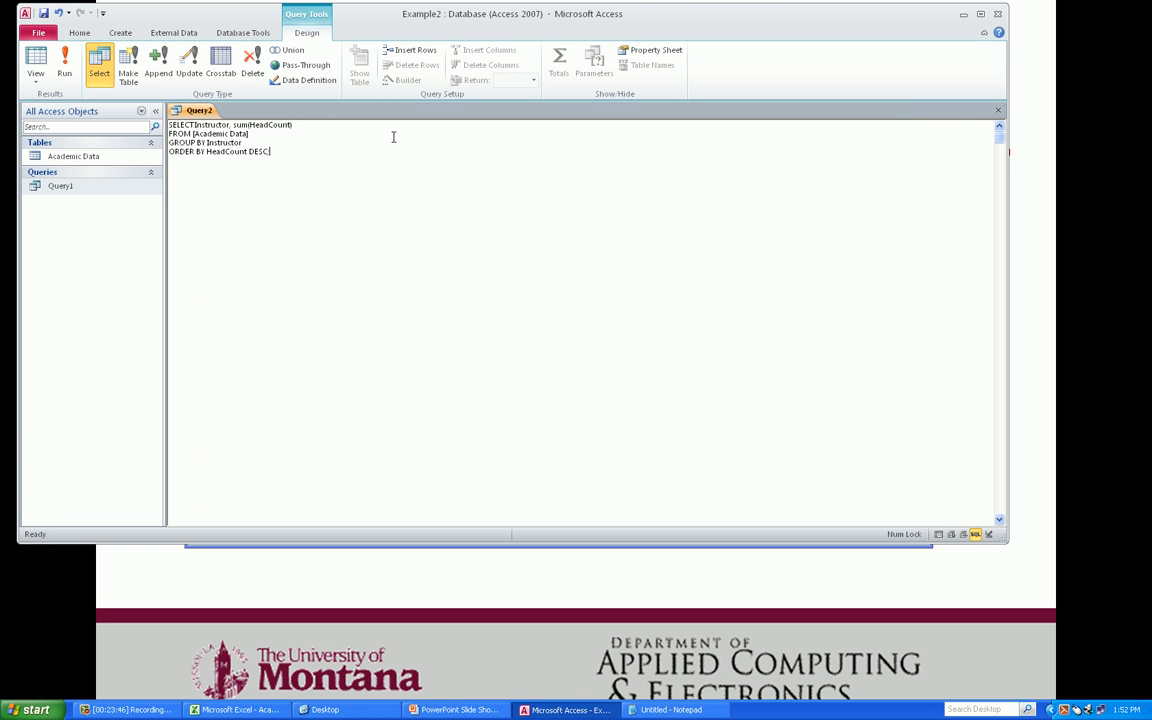
{"action": "type", "text": ";"}
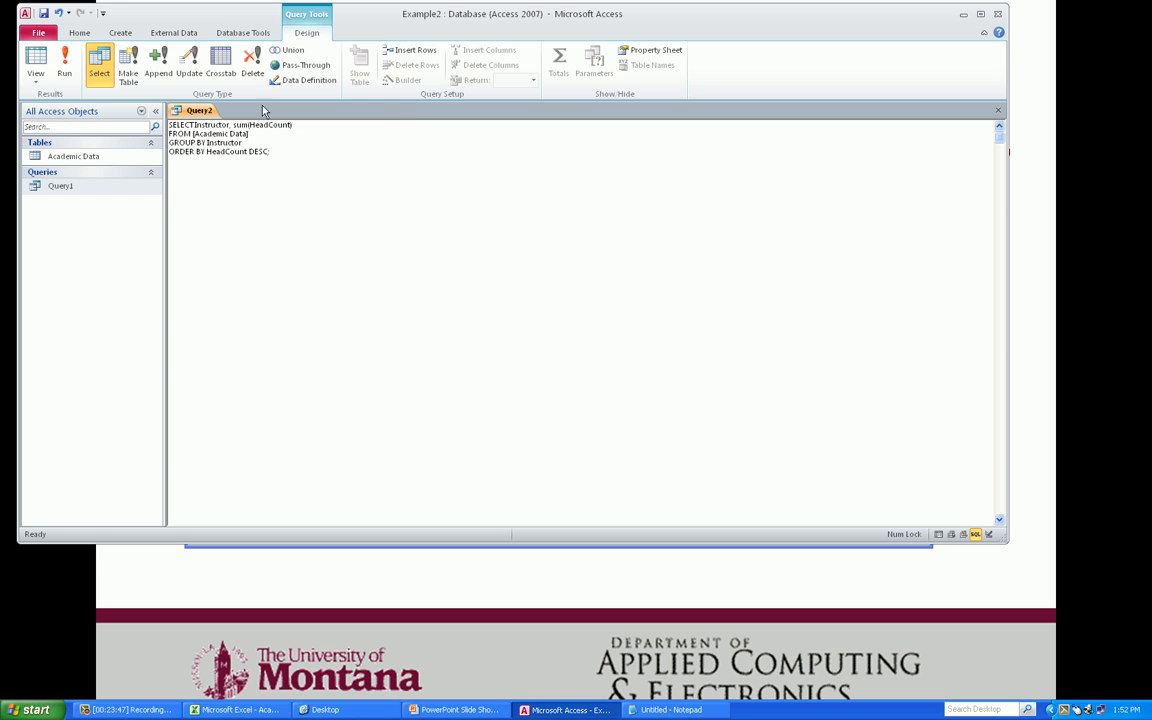
{"action": "left_click", "coordinate": [62, 62]}
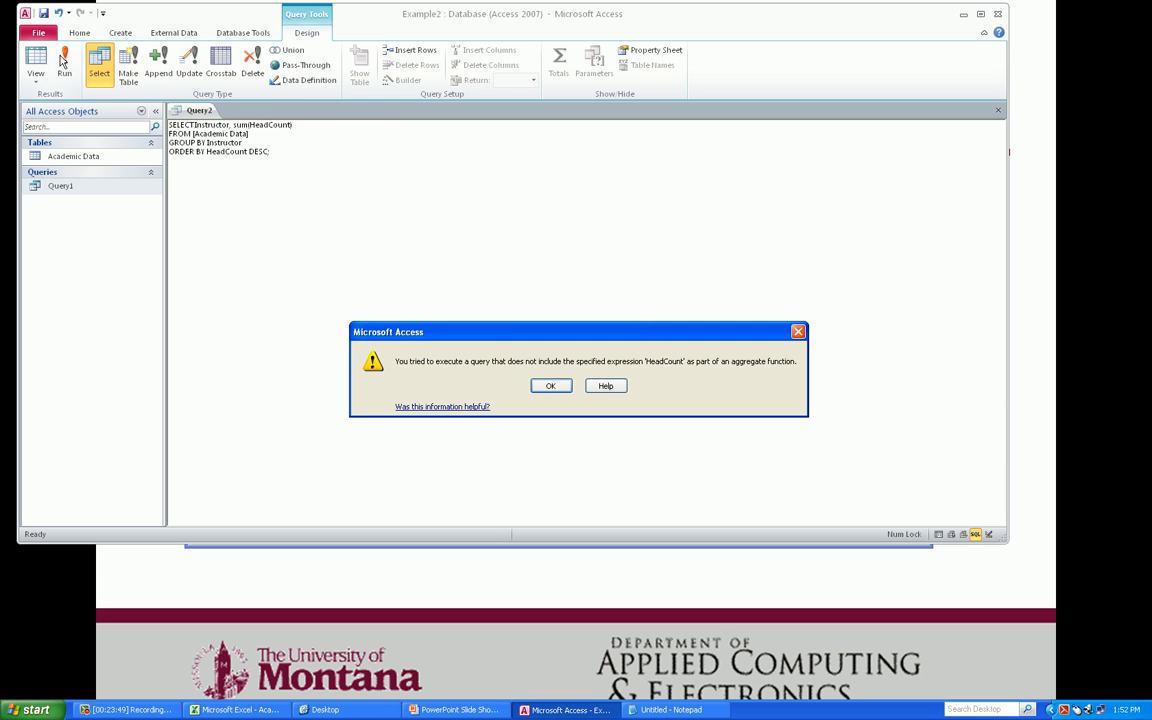
{"action": "left_click", "coordinate": [551, 387]}
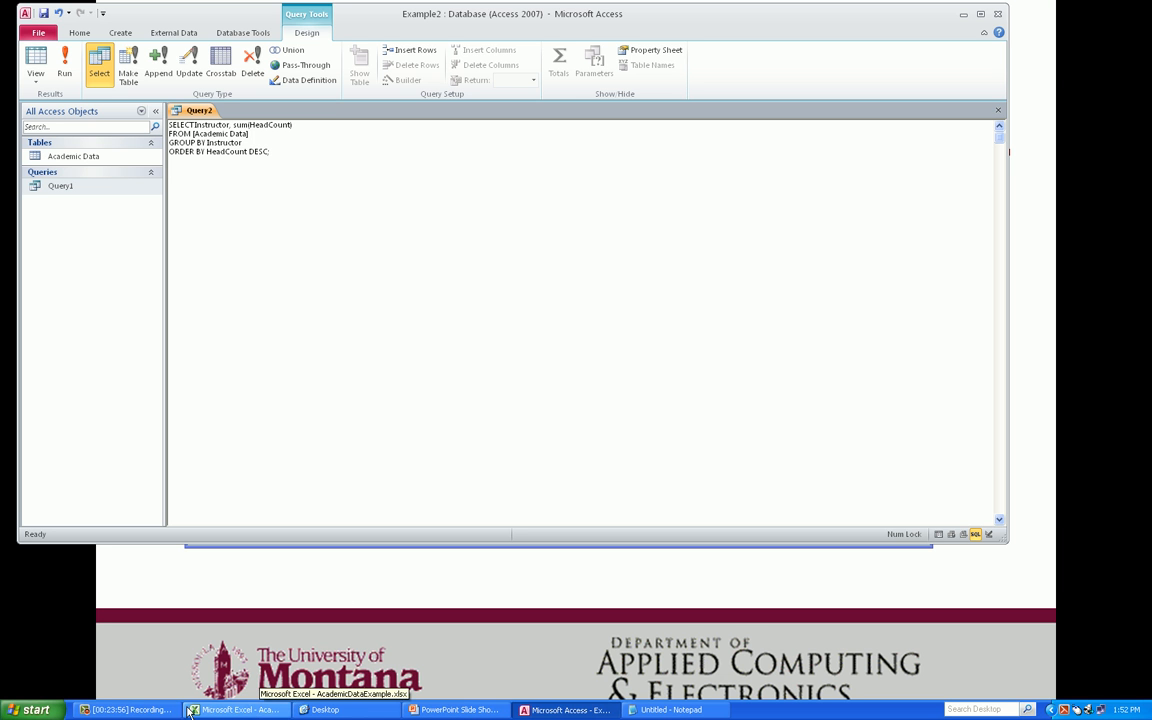
{"action": "left_click", "coordinate": [125, 710]}
{"action": "left_click", "coordinate": [155, 142]}
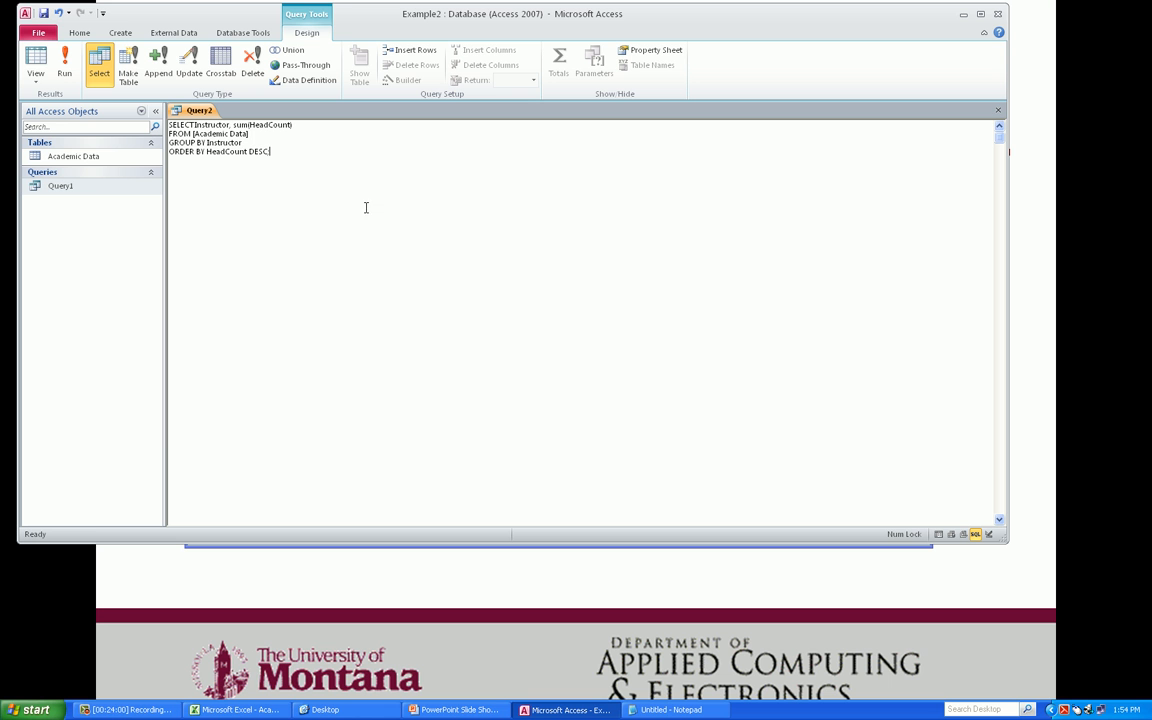
{"action": "type", "text": ";"}
- Select Query2's SQL for replacement, switch to Notepad, and delete the ORDER BY HeadCount DESC line there
{"action": "left_click_drag", "start_coordinate": [270, 151], "coordinate": [168, 124]}
{"action": "key", "text": "alt+Tab"}
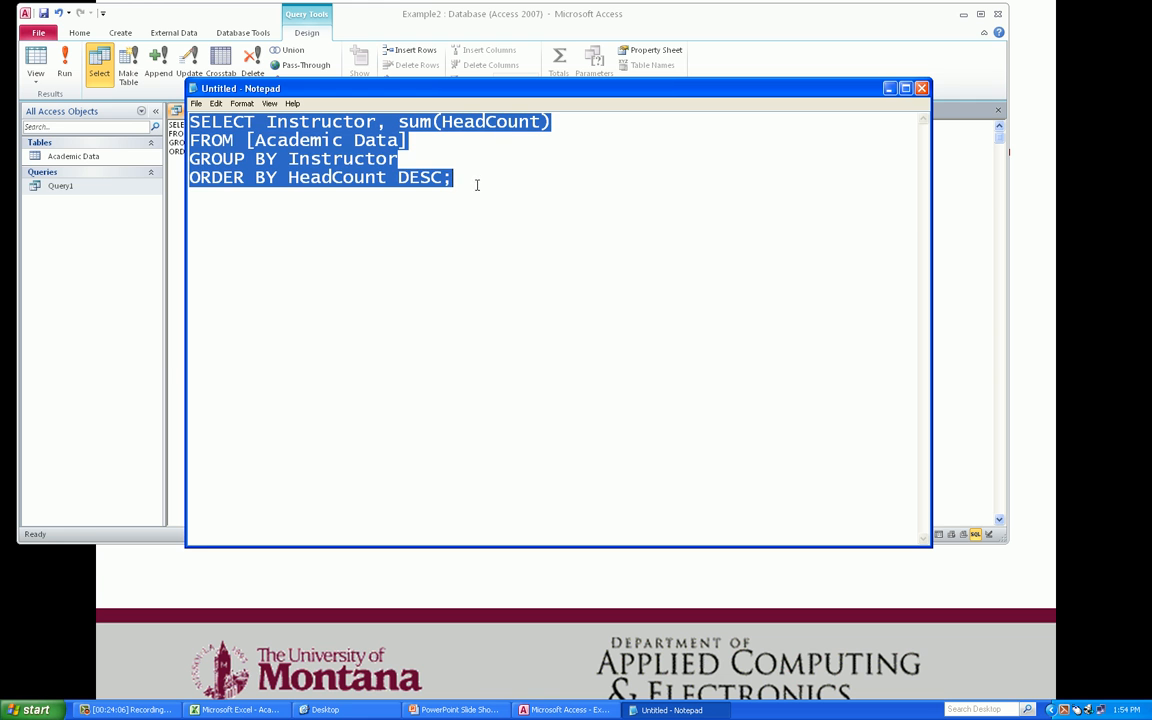
{"action": "left_click", "coordinate": [463, 176]}
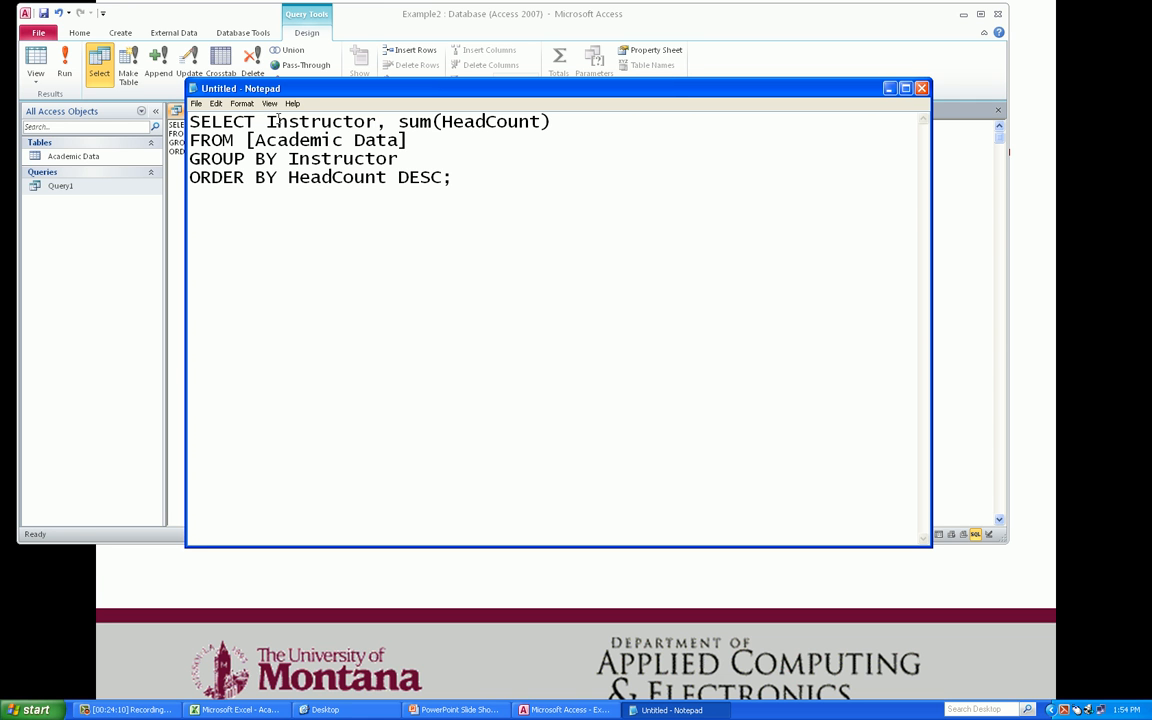
{"action": "left_click_drag", "start_coordinate": [452, 178], "coordinate": [185, 178]}
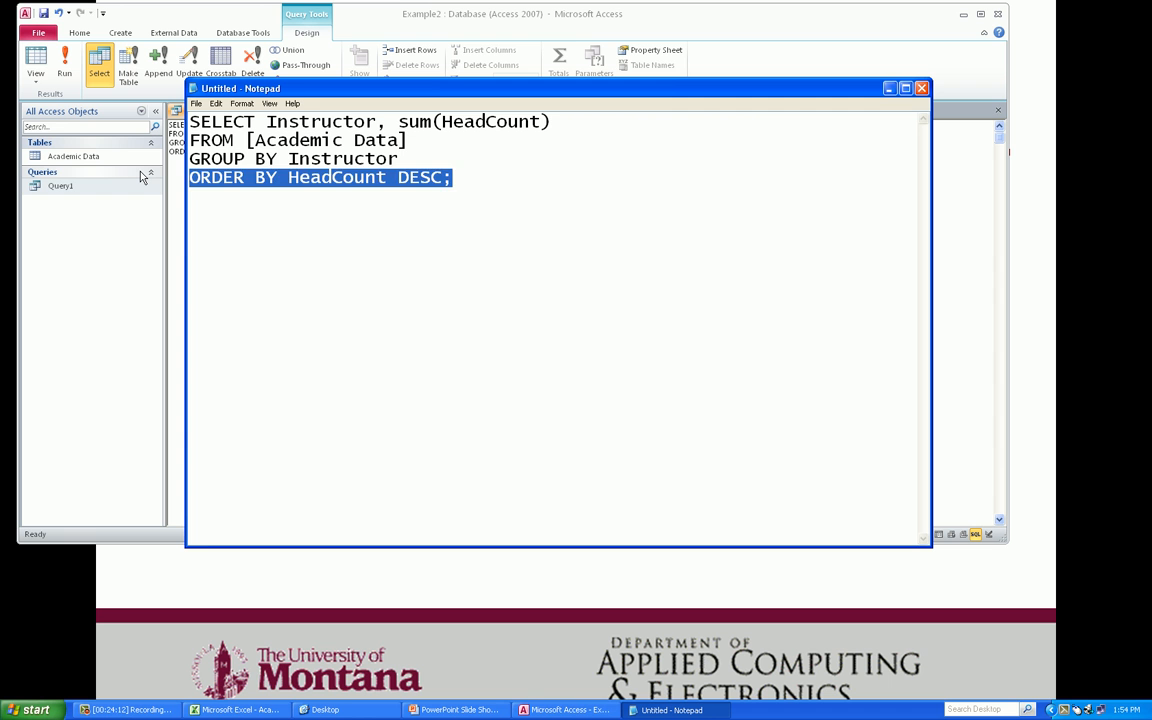
{"action": "key", "text": "Delete"}
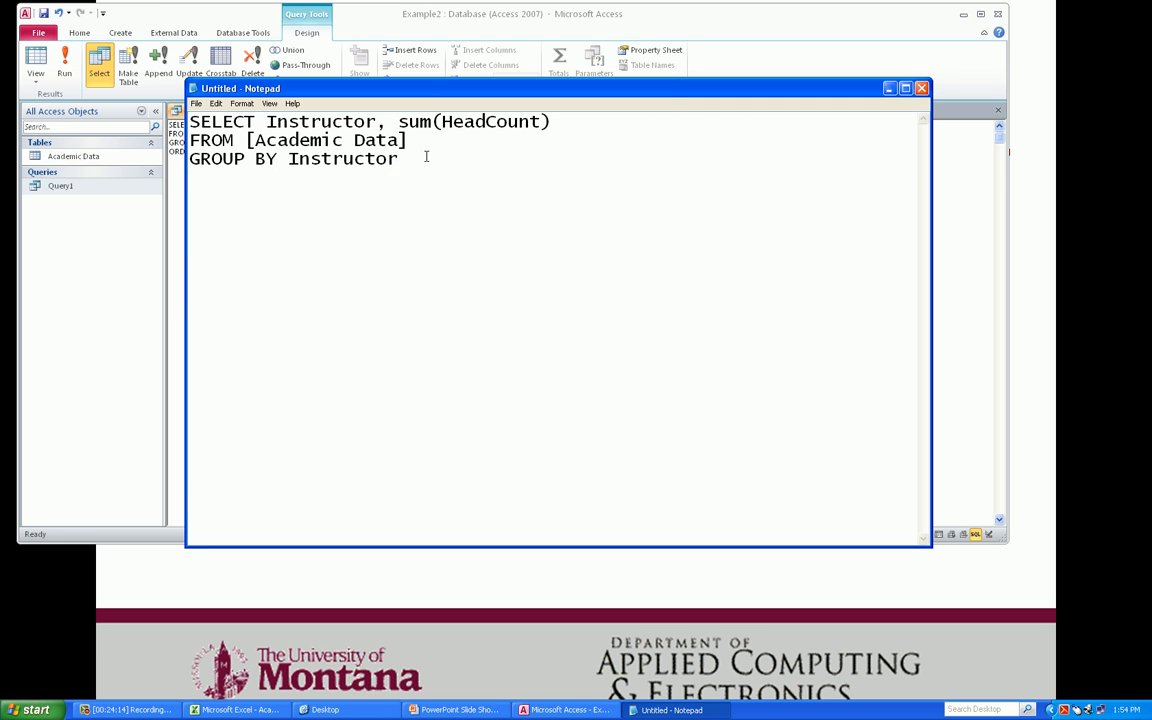
- Copy the remaining SELECT, FROM and GROUP BY lines and replace Query2's SQL in Access with them
{"action": "left_click_drag", "start_coordinate": [424, 157], "coordinate": [189, 121]}
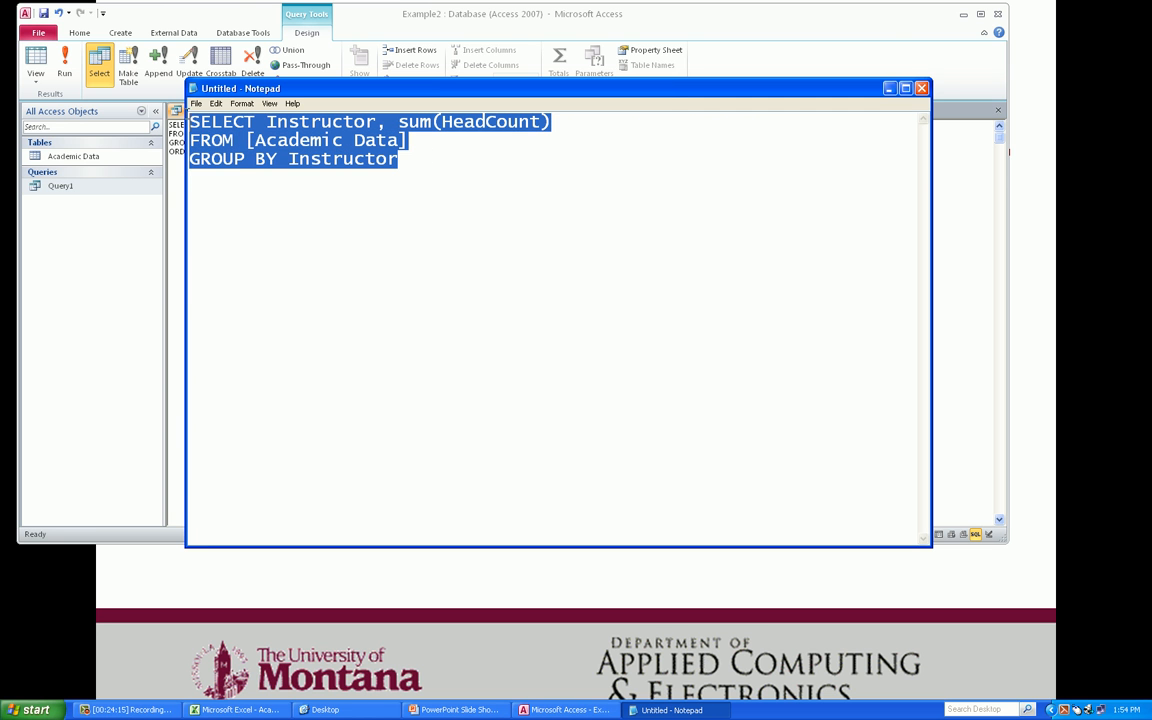
{"action": "left_click", "coordinate": [178, 113]}
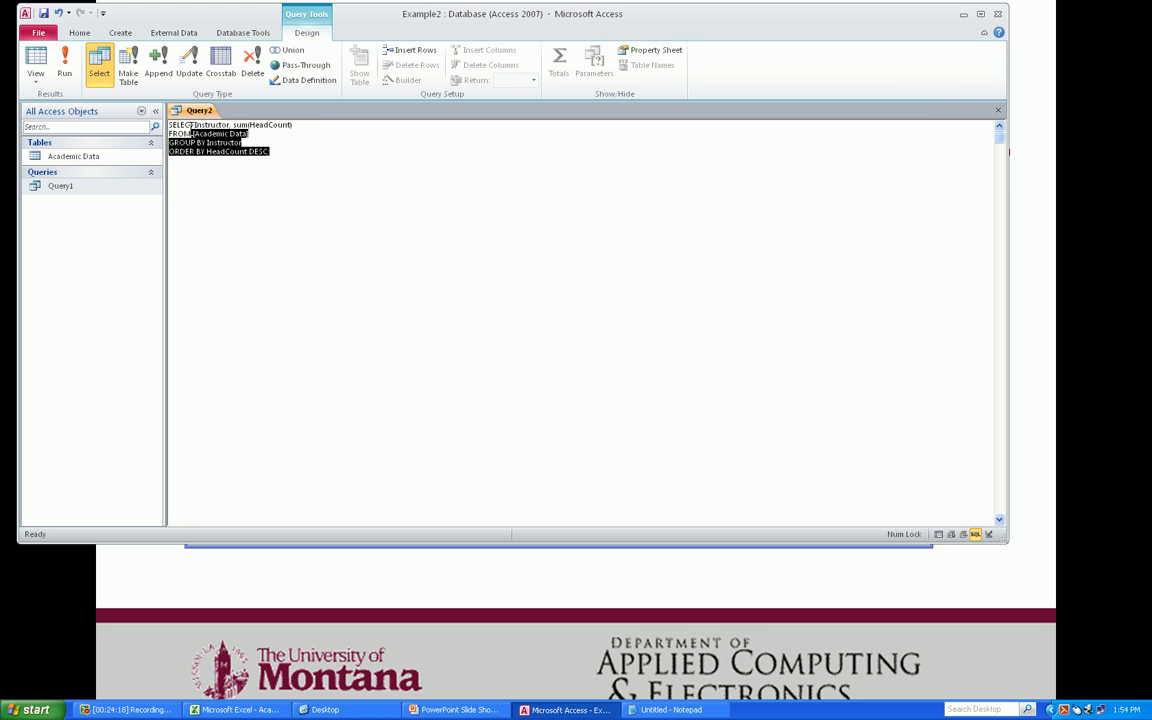
{"action": "key", "text": "ctrl+v"}
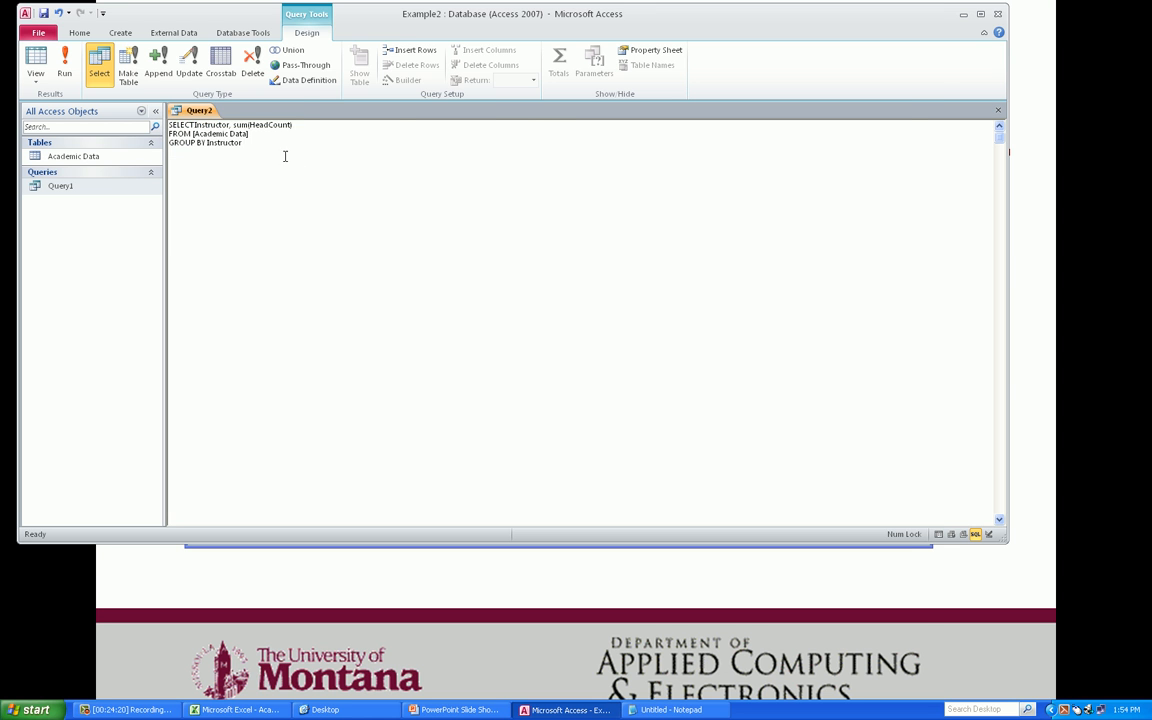
- Move the Notepad window down below Query2's SQL and switch back to Access
{"action": "key", "text": "alt+Tab"}
{"action": "left_click_drag", "start_coordinate": [368, 92], "coordinate": [364, 168]}
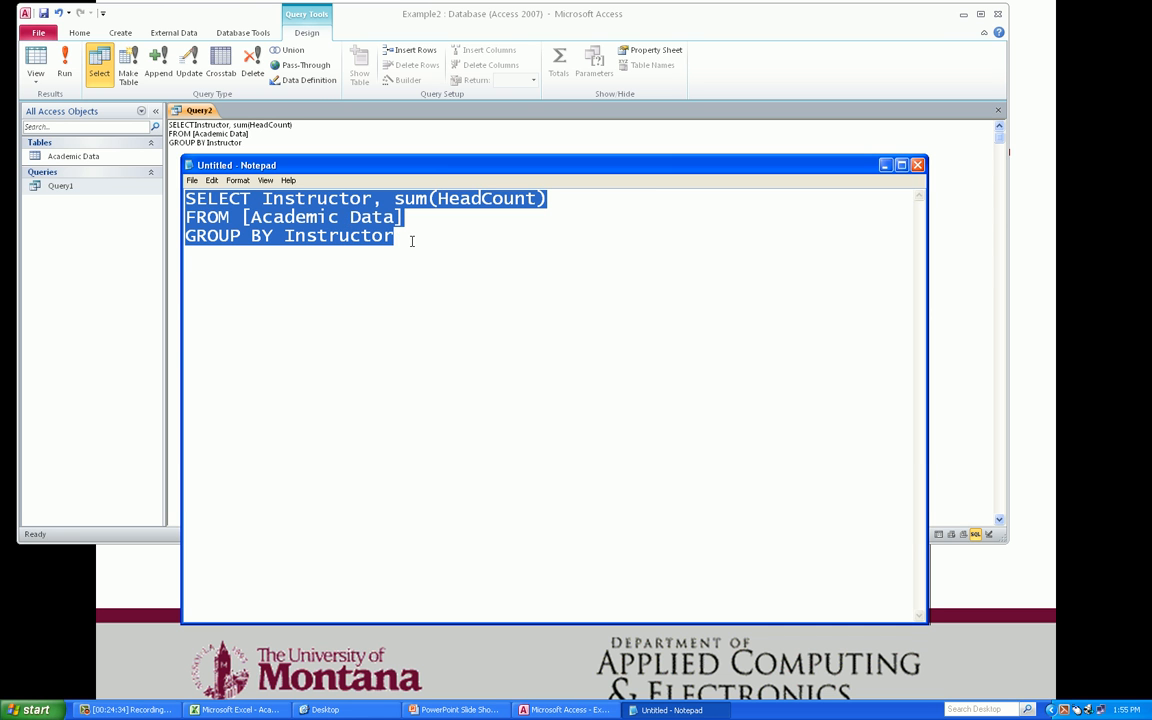
{"action": "key", "text": "alt+Tab"}
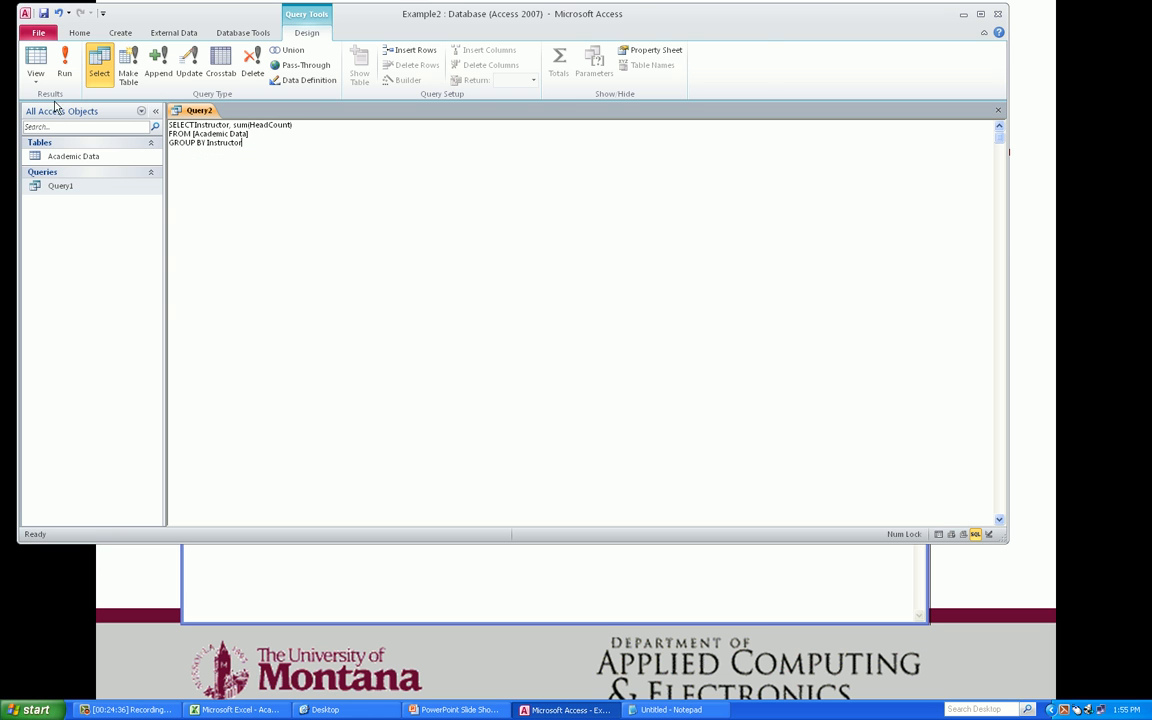
- Run Query2 to view the summed HeadCount per Instructor, and return to its SQL view
{"action": "left_click", "coordinate": [64, 62]}
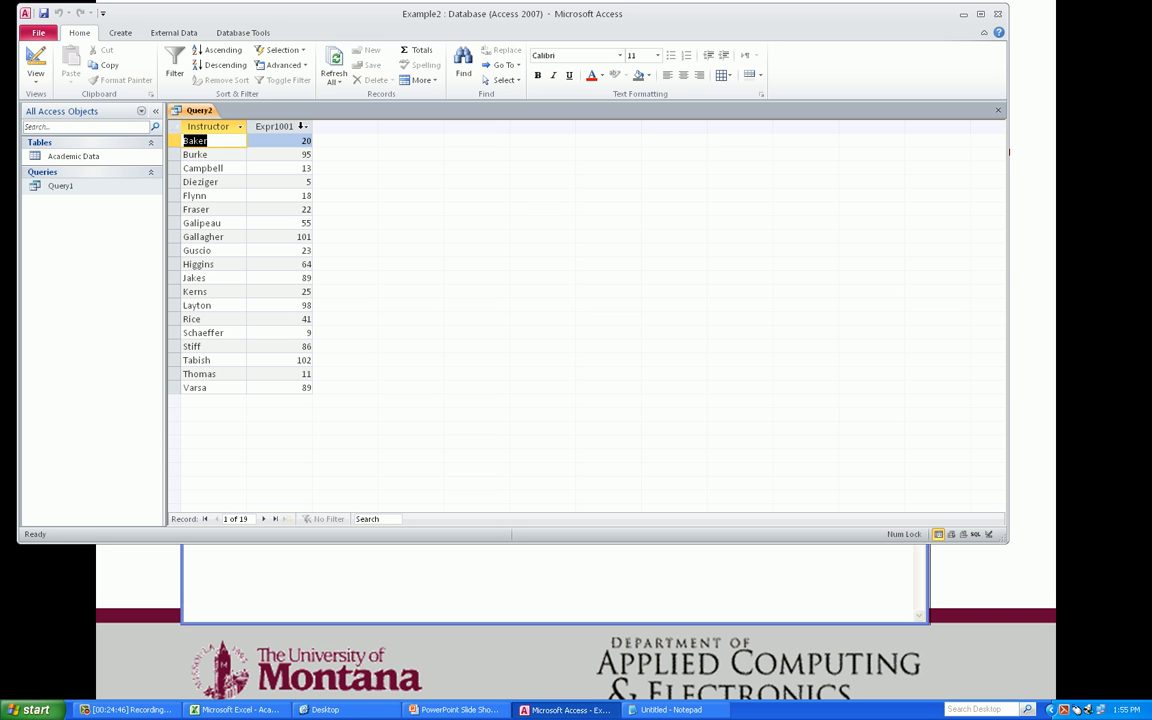
{"action": "left_click", "coordinate": [41, 86]}
{"action": "left_click", "coordinate": [62, 194]}
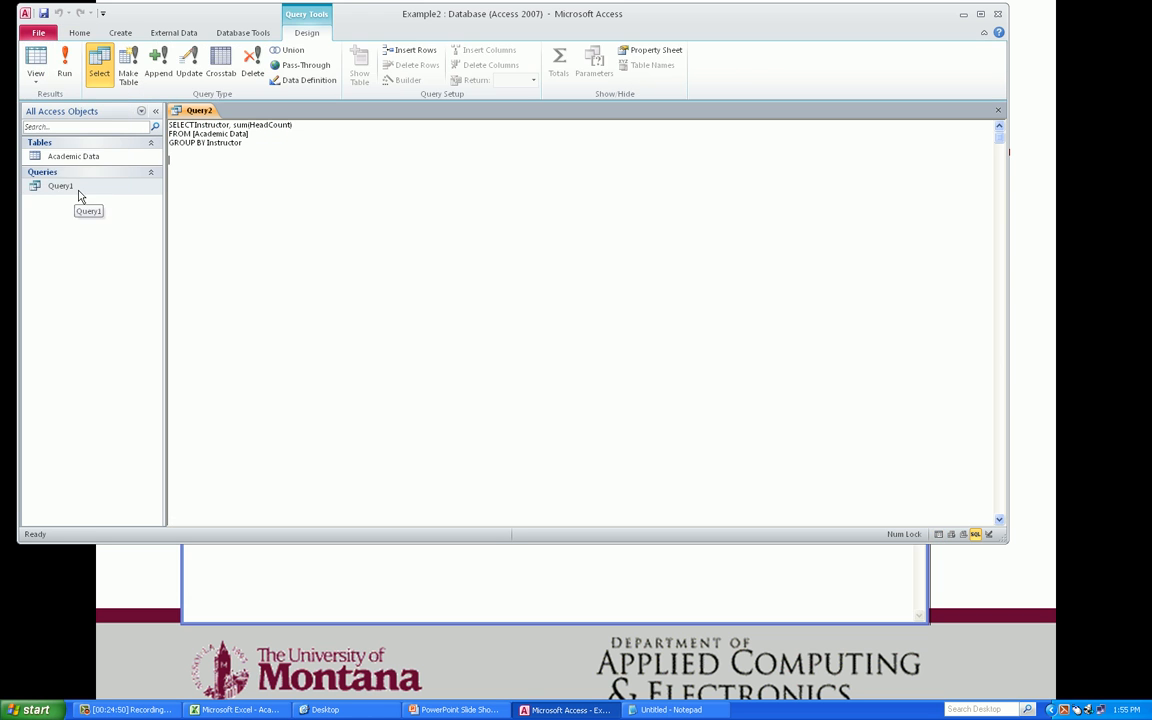
- Switch to Notepad and add the alias "as TotalHeadCount" after sum(HeadCount) in the SELECT line
{"action": "key", "text": "alt+Tab"}
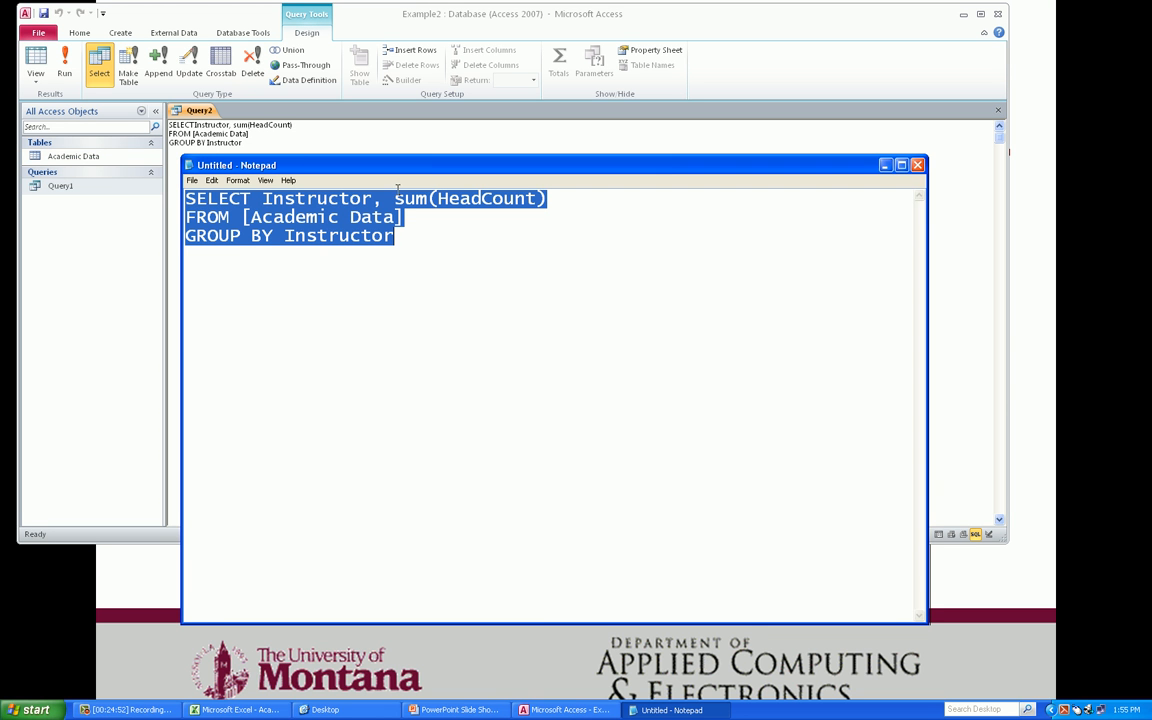
{"action": "left_click", "coordinate": [570, 202]}
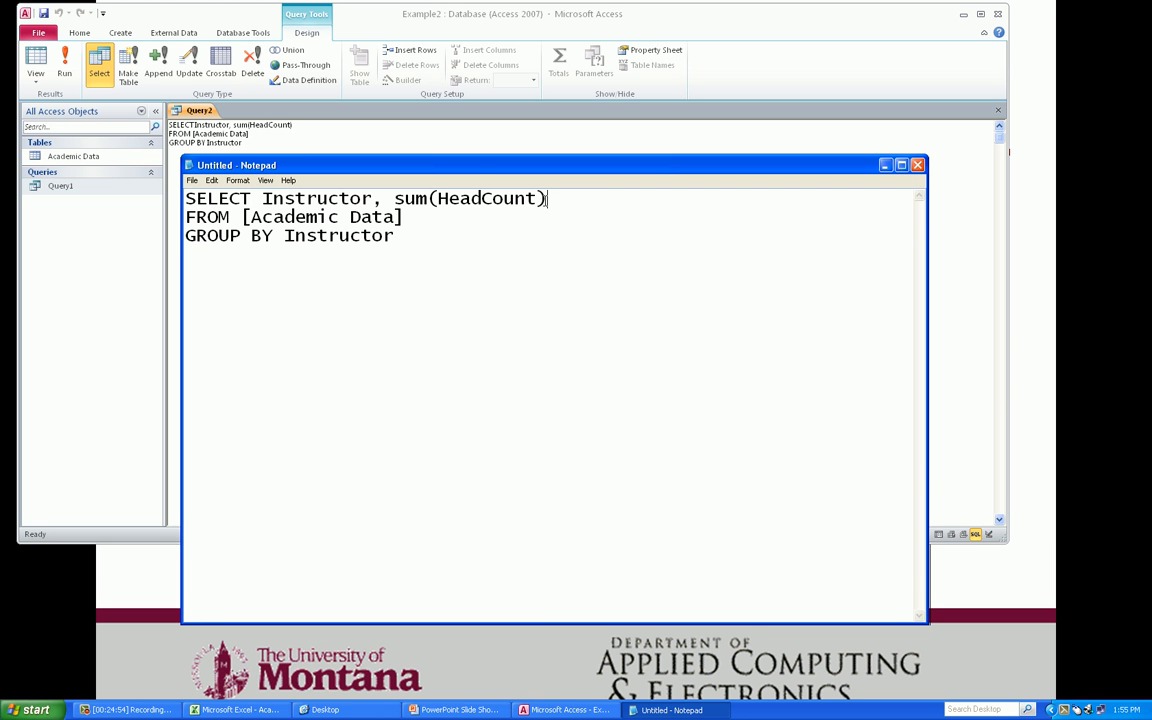
{"action": "type", "text": "asTot"}
{"action": "key", "text": "BackSpace"}
{"action": "key", "text": "BackSpace"}
{"action": "key", "text": "BackSpace"}
{"action": "type", "text": "Total"}
{"action": "type", "text": "H"}
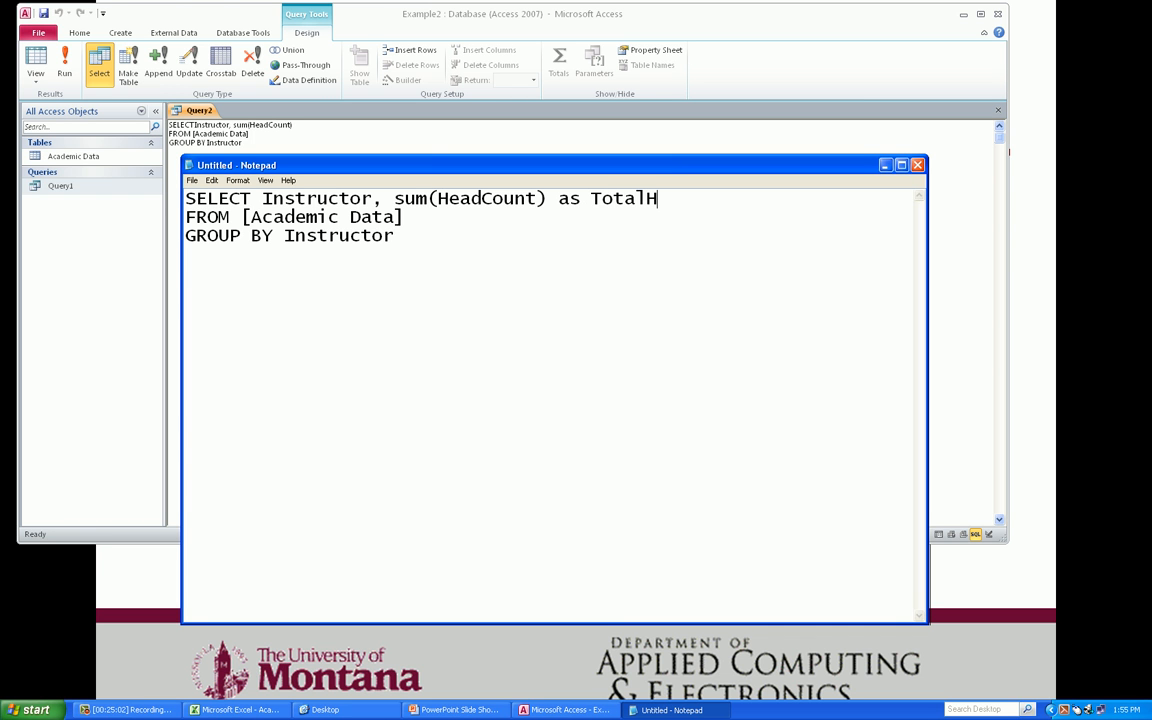
{"action": "type", "text": "eadCount"}
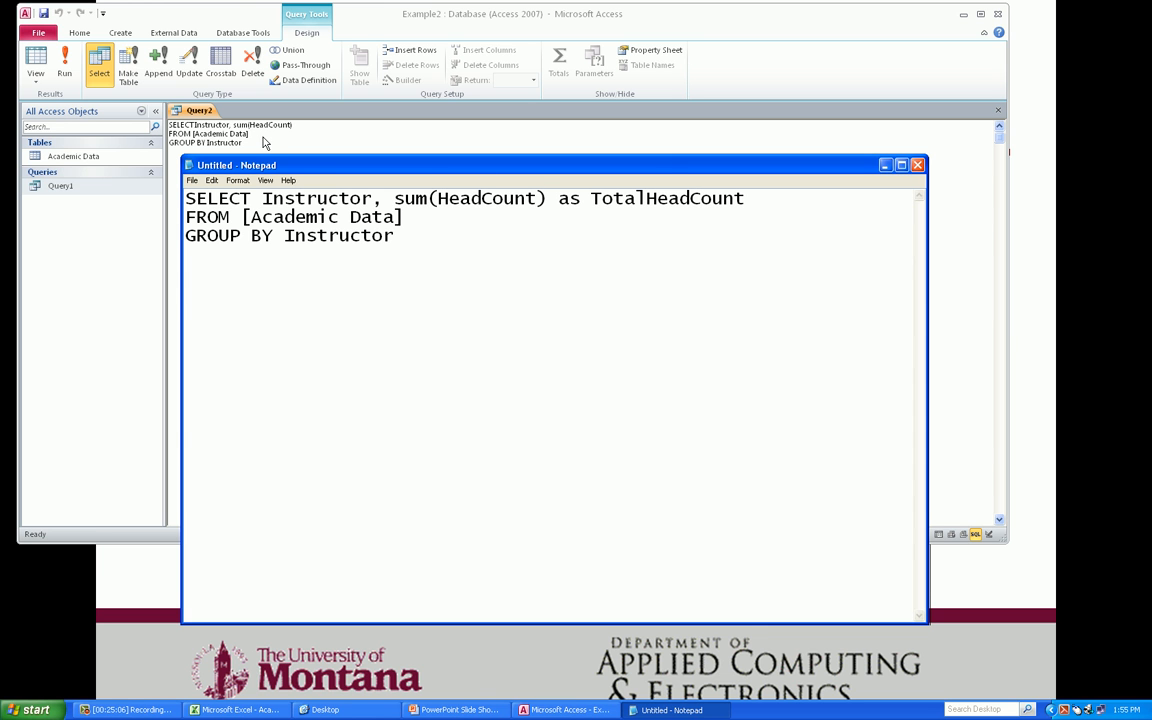
- Copy the full SQL with the TotalHeadCount alias and replace Query2's SQL in Access with it
{"action": "left_click", "coordinate": [405, 235]}
{"action": "left_click_drag", "start_coordinate": [395, 235], "coordinate": [192, 198]}
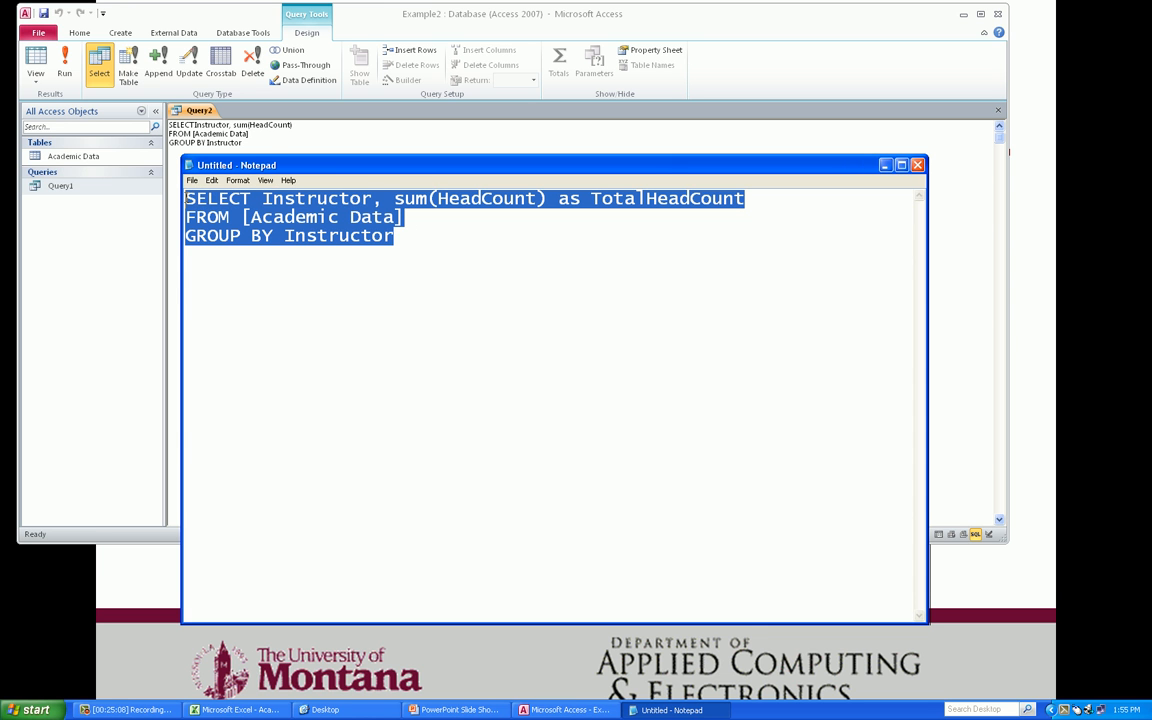
{"action": "key", "text": "alt+Tab"}
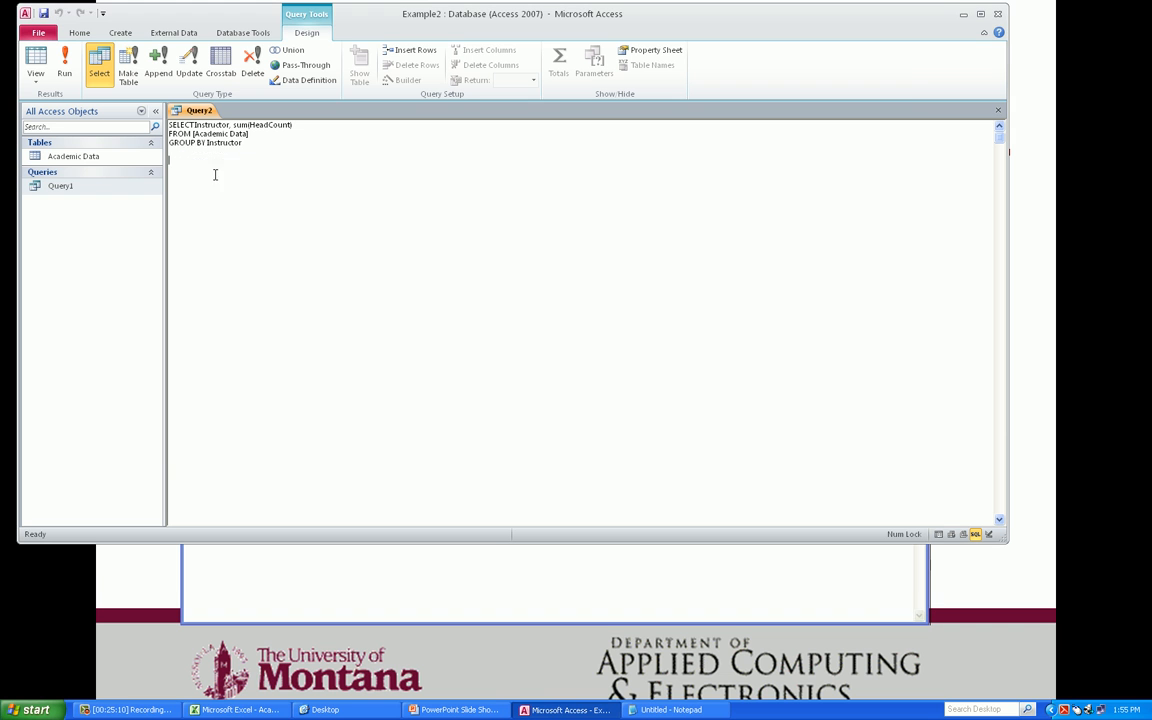
{"action": "left_click_drag", "start_coordinate": [255, 147], "coordinate": [170, 130]}
{"action": "type", "text": "SELECTInstructor, sum(HeadCount) as TotalHeadCount FROM [Academic Data] GROUP BY Instructor"}
- Run Query2 and widen the TotalHeadCount column to fit its heading, then return to SQL view
{"action": "left_click", "coordinate": [64, 62]}
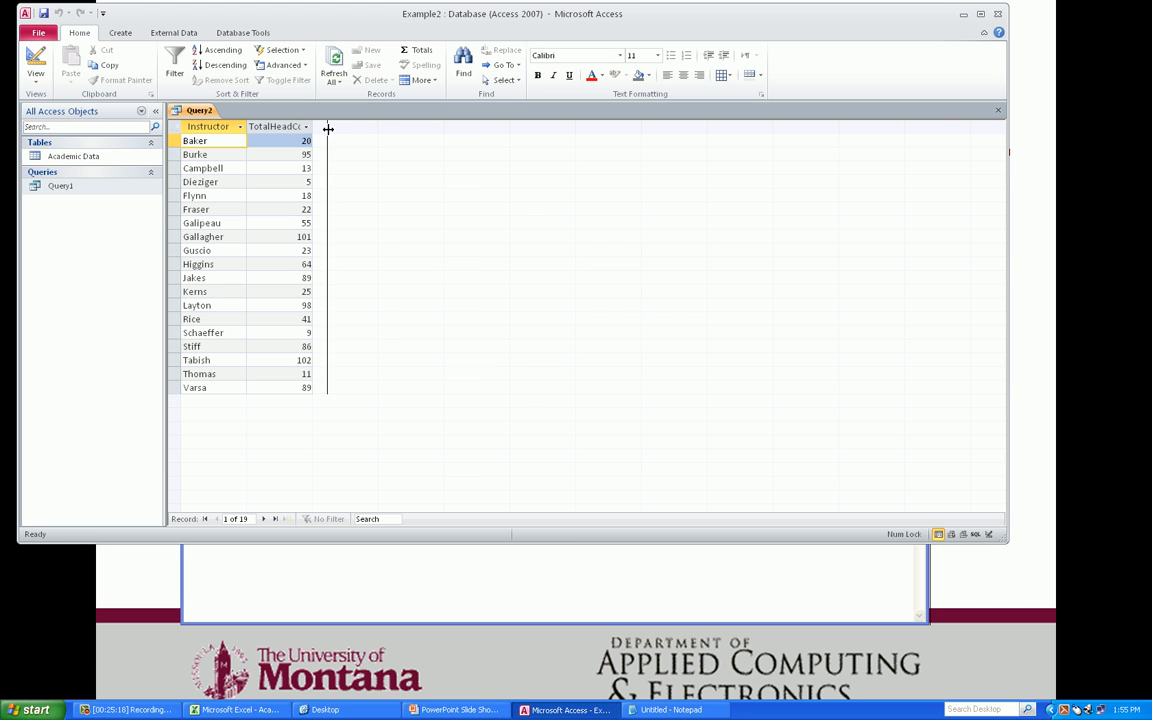
{"action": "double_click", "coordinate": [313, 128]}
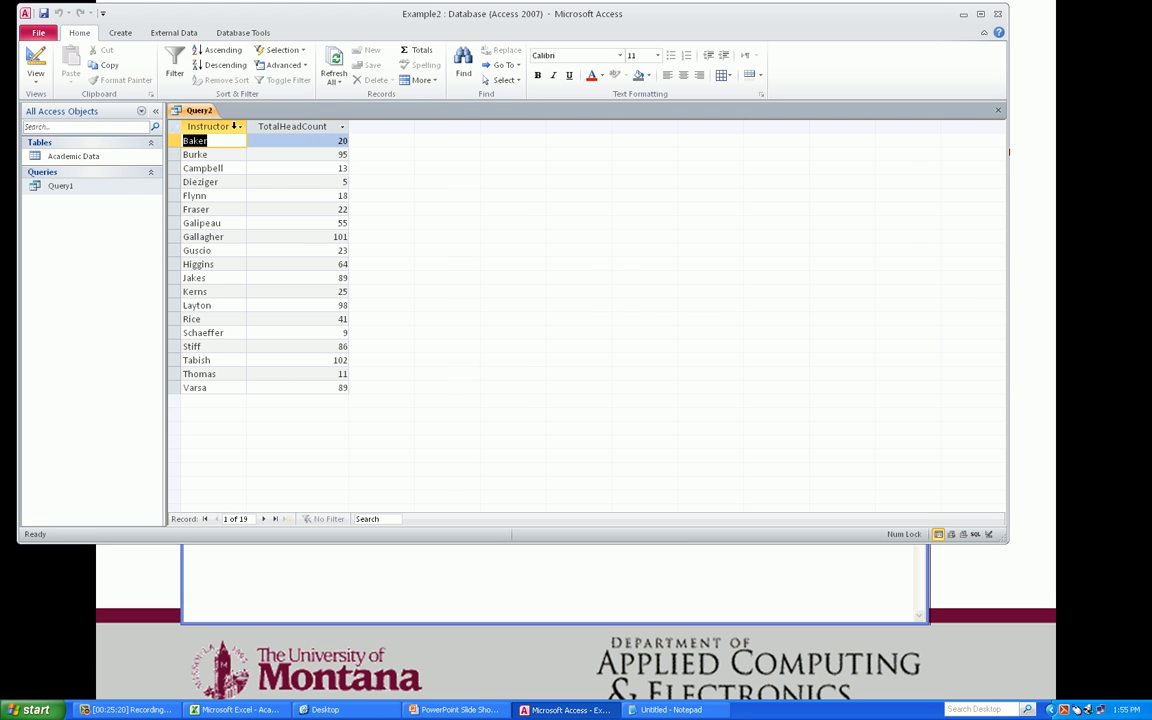
{"action": "left_click", "coordinate": [36, 80]}
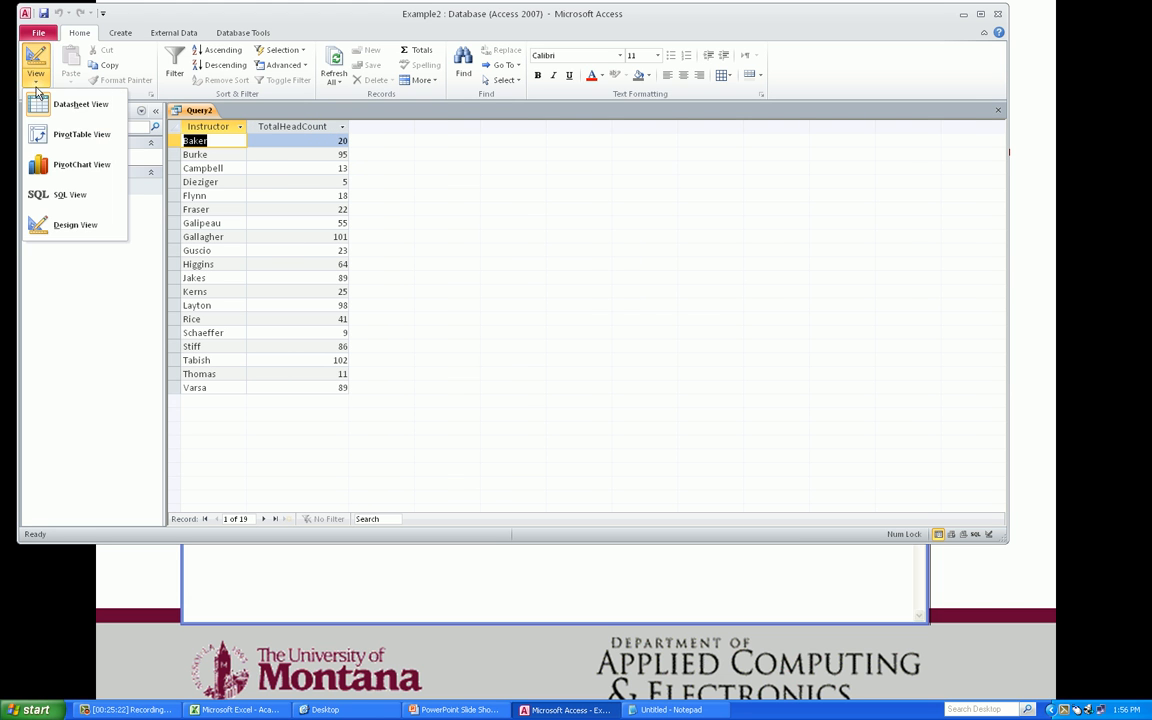
{"action": "left_click", "coordinate": [69, 194]}
- Switch to Notepad and add the line "Order by totalheadcount" below the GROUP BY line
{"action": "left_click", "coordinate": [204, 154]}
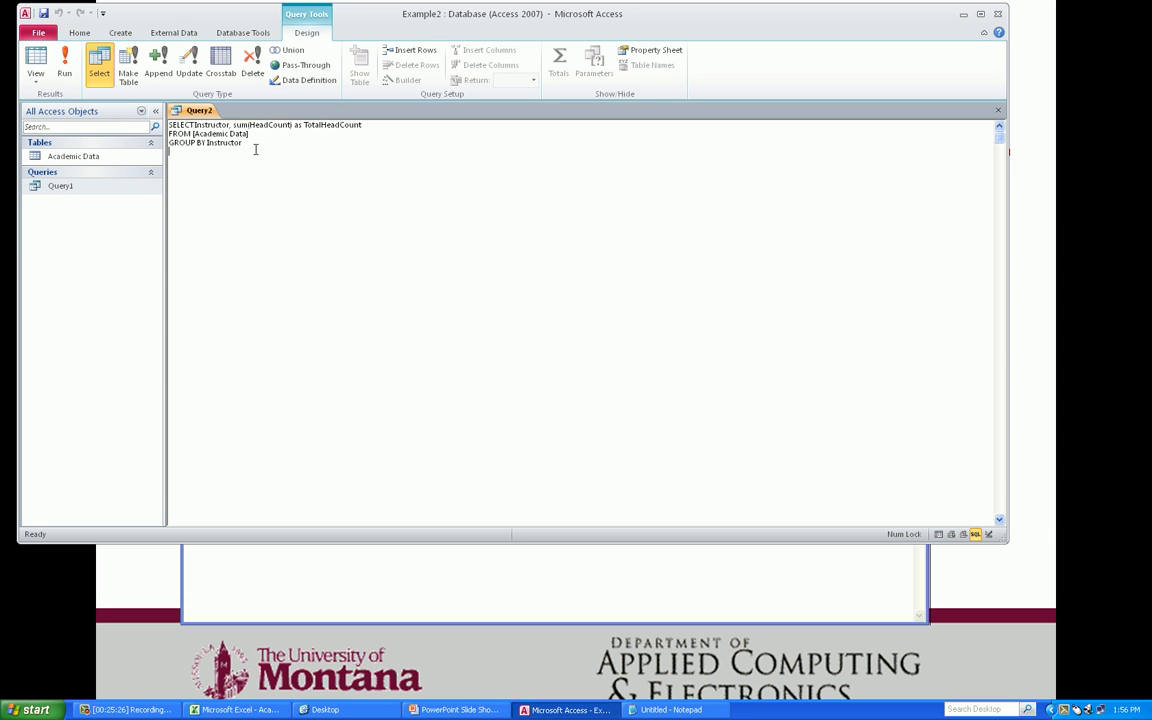
{"action": "type", "text": "O"}
{"action": "key", "text": "alt+Tab"}
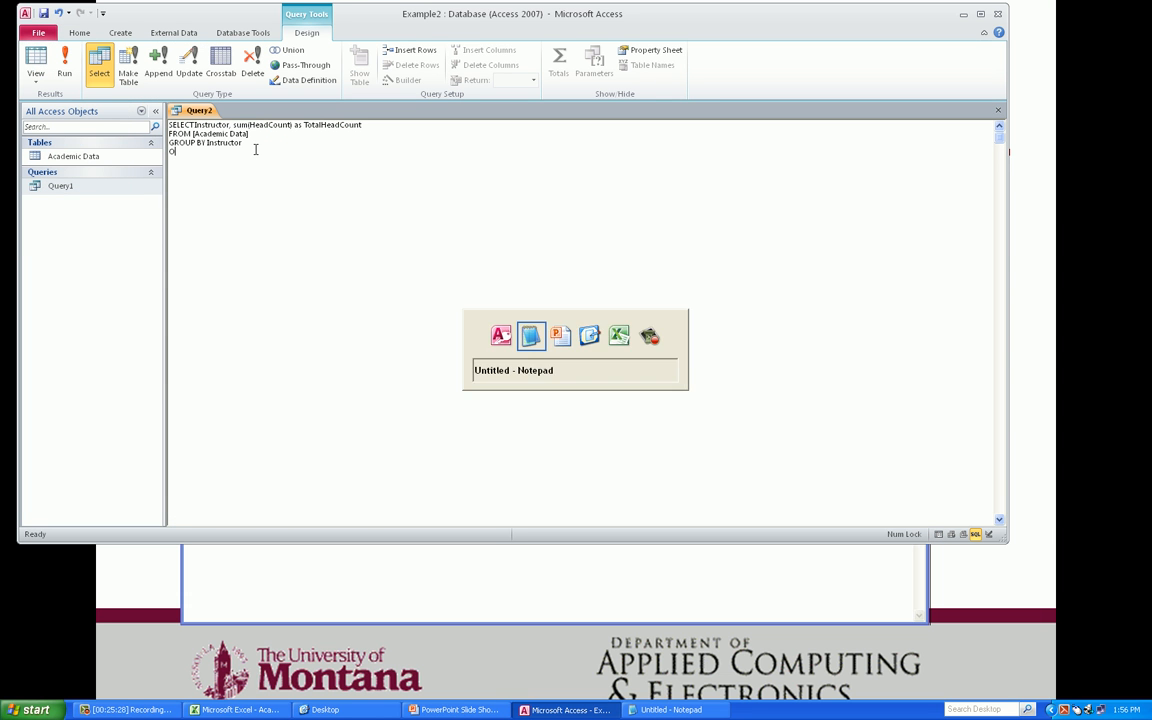
{"action": "left_click", "coordinate": [441, 244]}
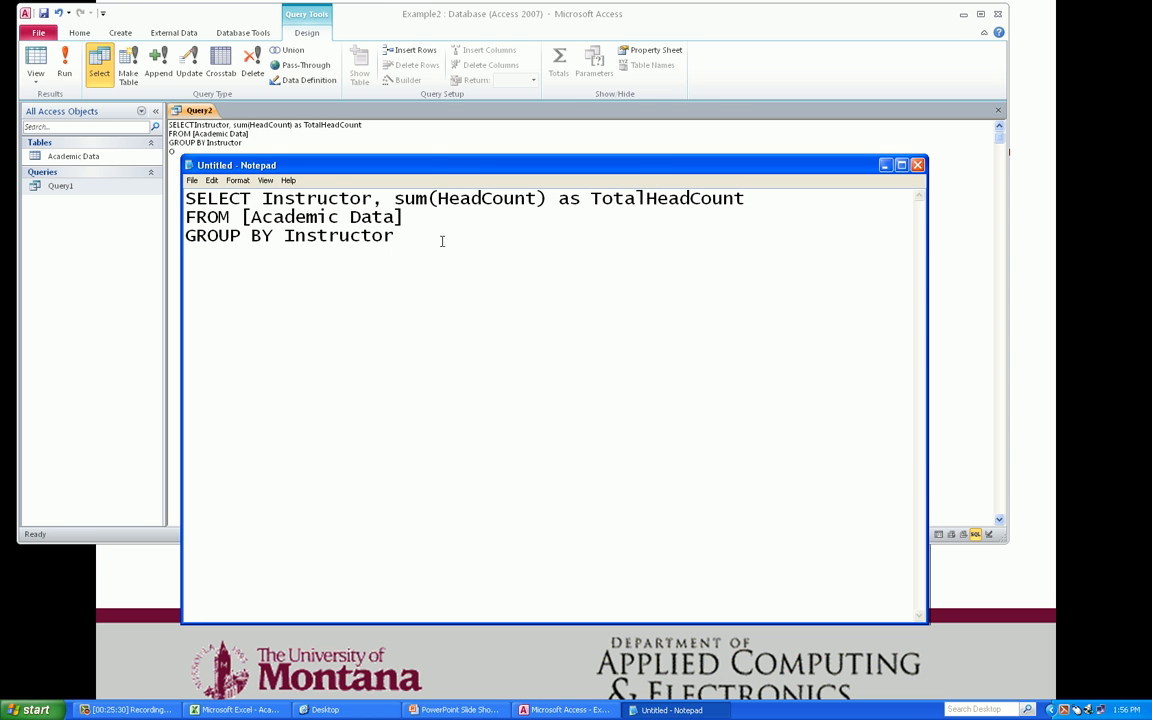
{"action": "key", "text": "Return"}
{"action": "type", "text": "Order by totalhe"}
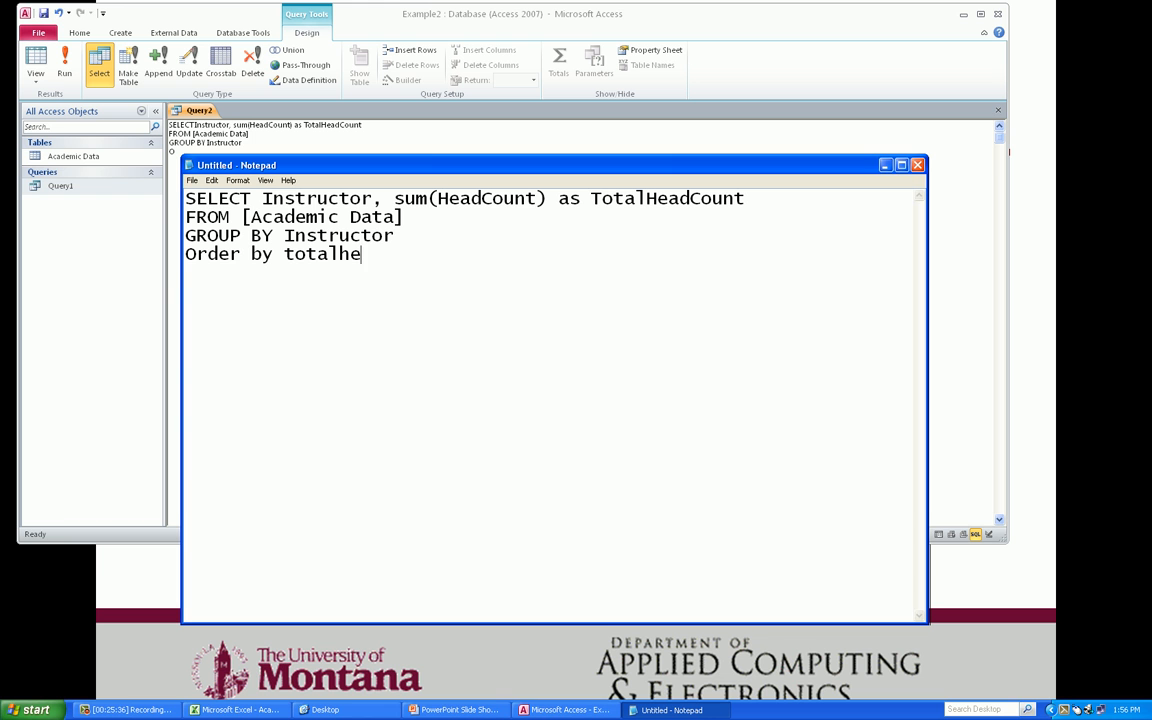
{"action": "type", "text": "adcount"}
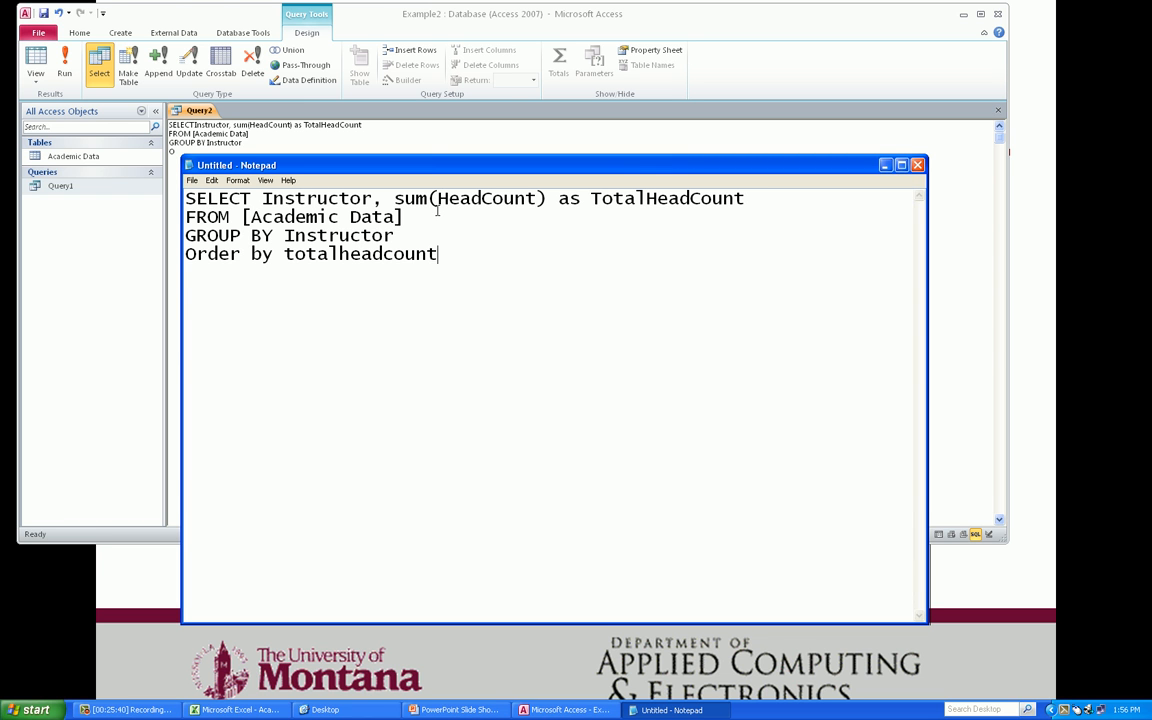
- Replace Query2's SQL in Access with the Notepad text ordered by totalheadcount and try to run it
{"action": "left_click_drag", "start_coordinate": [478, 260], "coordinate": [434, 240]}
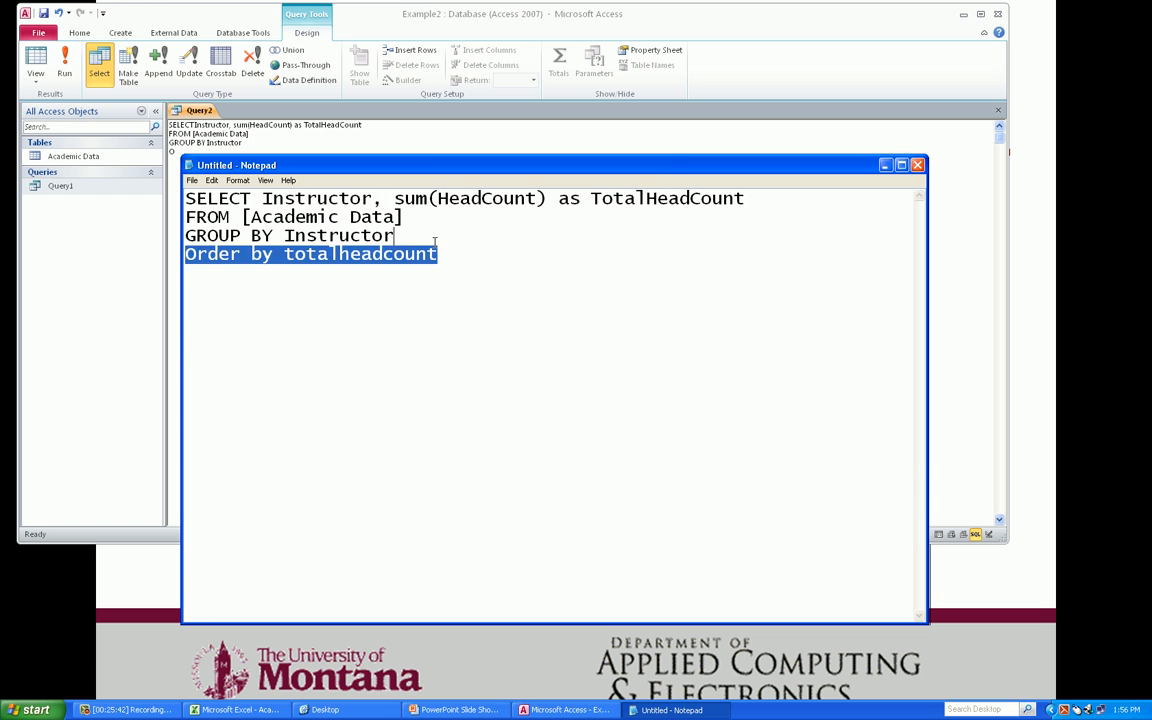
{"action": "key", "text": "ctrl+a"}
{"action": "key", "text": "ctrl+c"}
{"action": "left_click", "coordinate": [186, 148]}
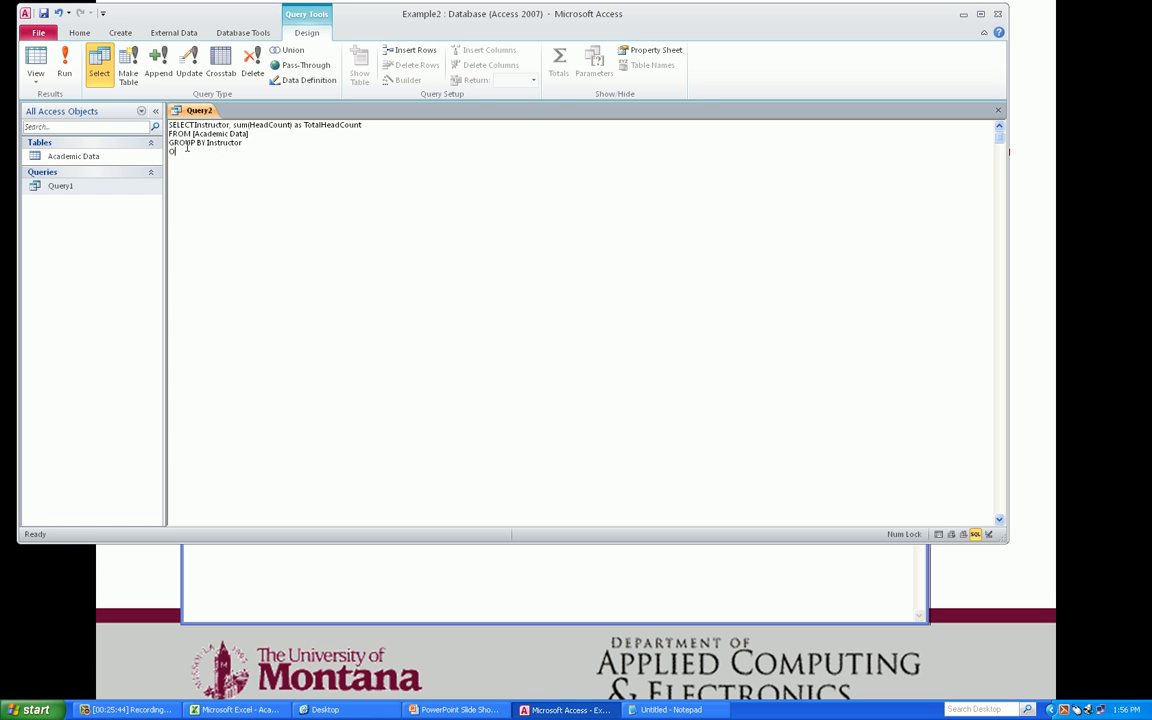
{"action": "left_click_drag", "start_coordinate": [186, 148], "coordinate": [136, 110]}
{"action": "type", "text": "SELECTInstructor, sum(HeadCount) as TotalHeadCount FROM [Academic Data] GROUP BY Instructor Order by totalheadcount"}
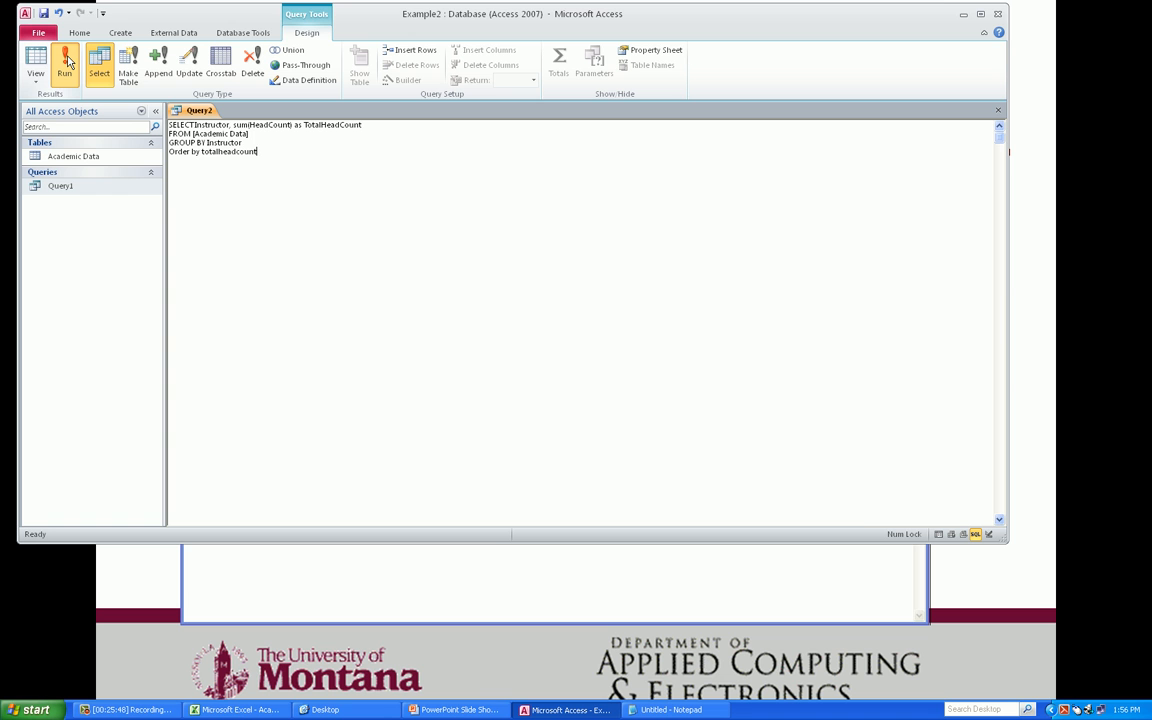
{"action": "left_click", "coordinate": [65, 62]}
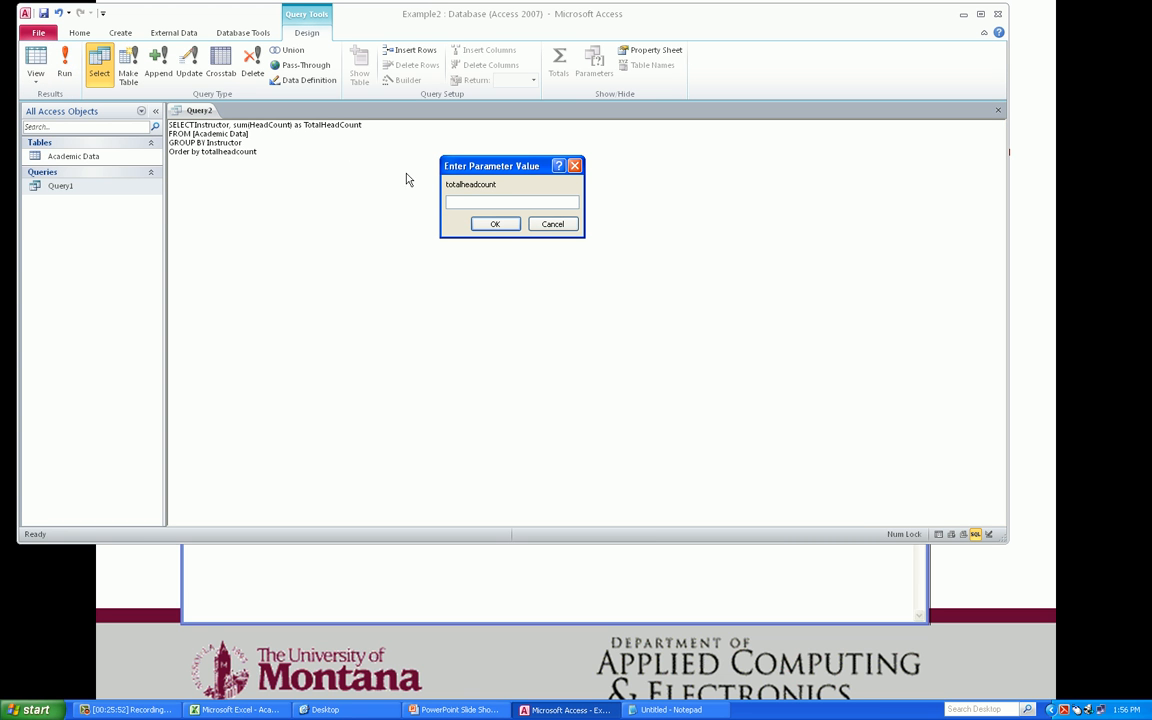
{"action": "left_click", "coordinate": [563, 224]}
- Switch to Notepad and change the Order by expression to sum(HeadCount)
{"action": "key", "text": "alt+Tab"}
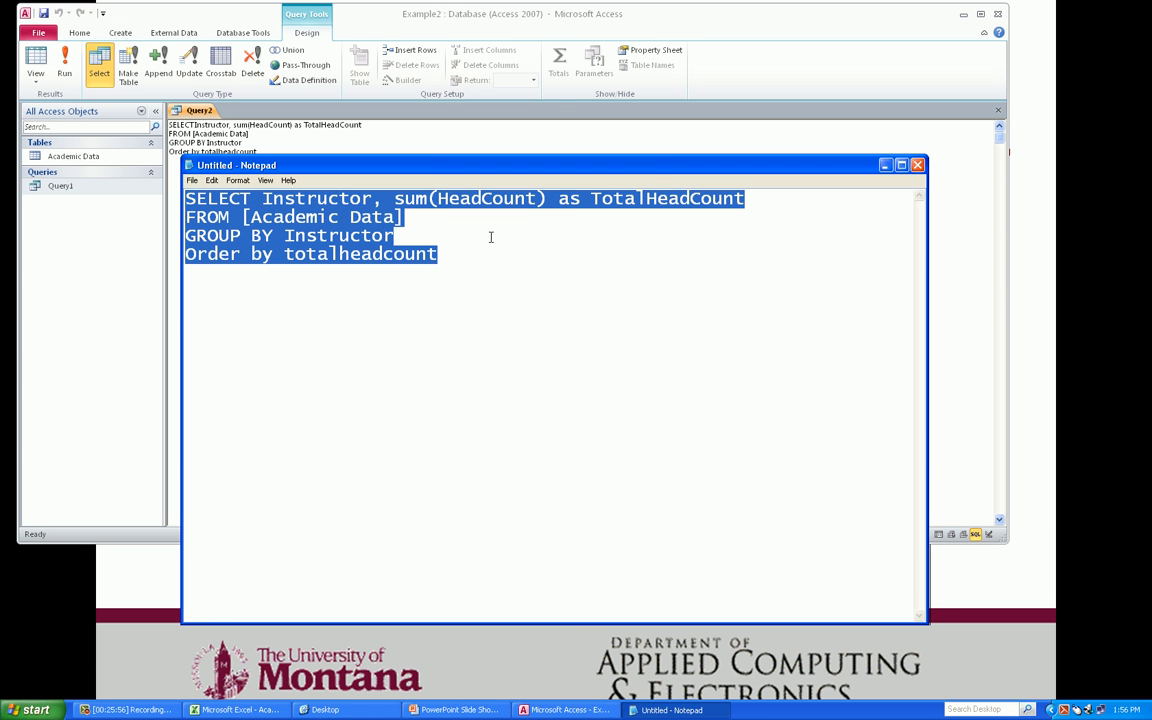
{"action": "left_click_drag", "start_coordinate": [437, 255], "coordinate": [284, 255]}
{"action": "type", "text": "su"}
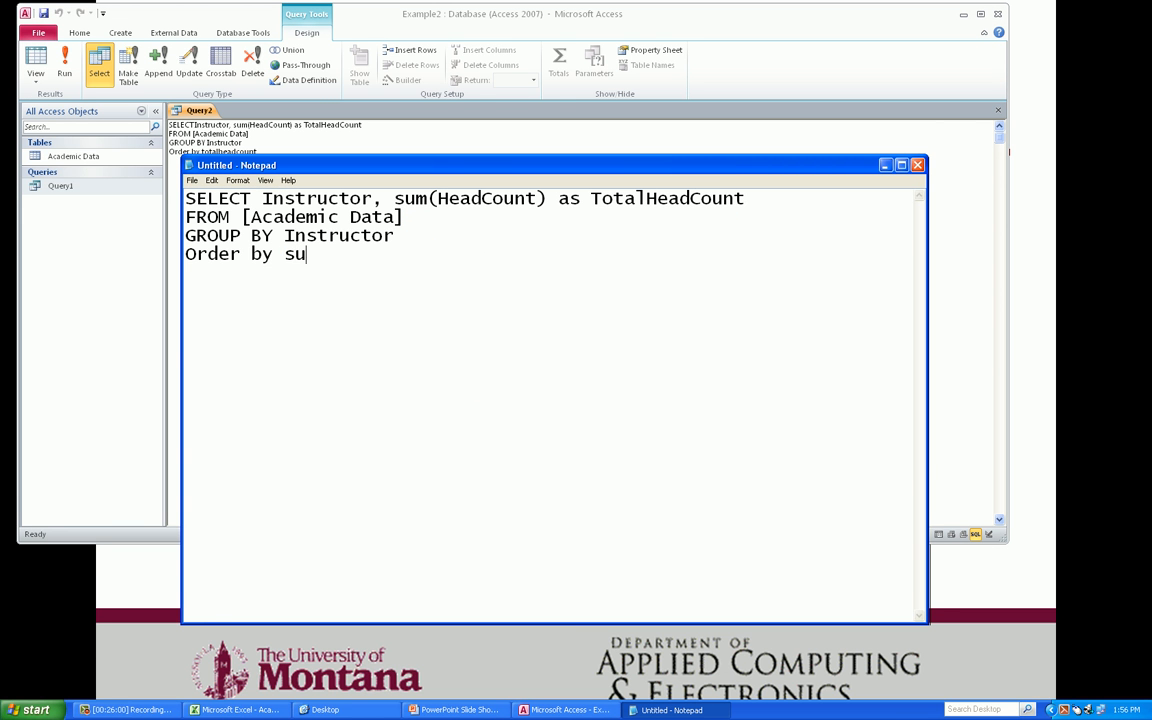
{"action": "type", "text": "m(Head"}
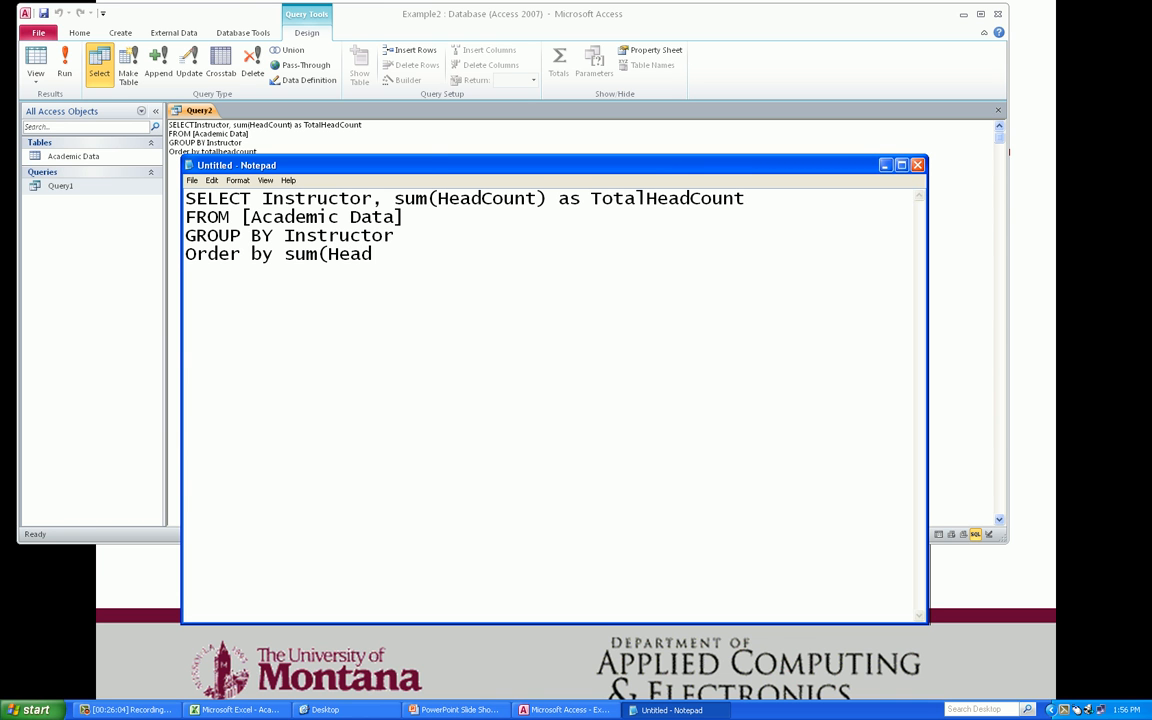
{"action": "type", "text": "Count)"}
- Copy all the Notepad SQL and replace Query2's SQL in Access with the version ordered by sum(HeadCount)
{"action": "key", "text": "ctrl+a"}
{"action": "key", "text": "alt+Tab"}
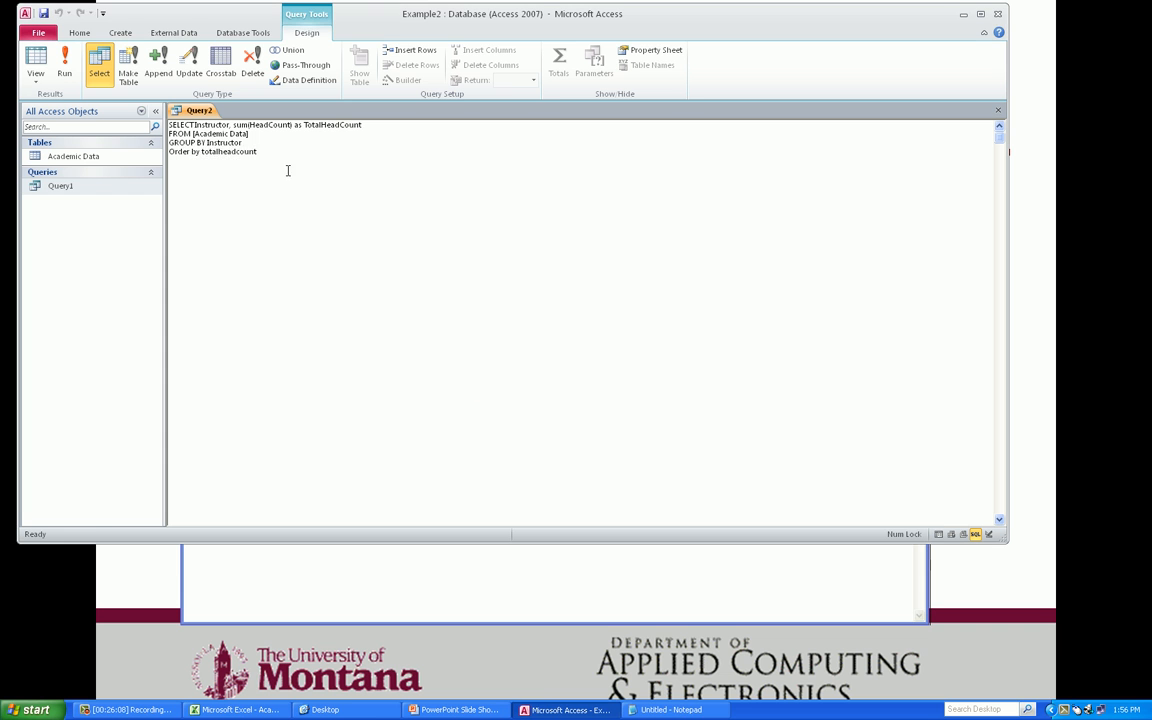
{"action": "key", "text": "ctrl+a"}
{"action": "key", "text": "ctrl+v"}
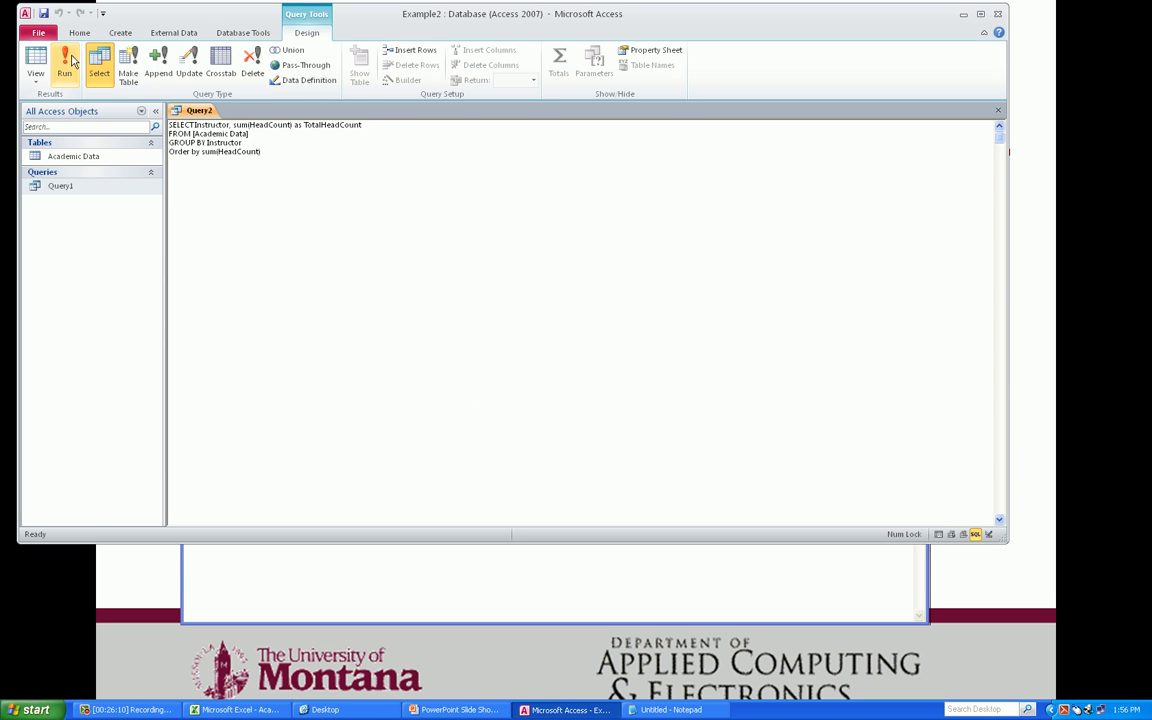
- Run Query2 to view the instructors sorted by total head count, and return to its SQL view
{"action": "left_click", "coordinate": [63, 62]}
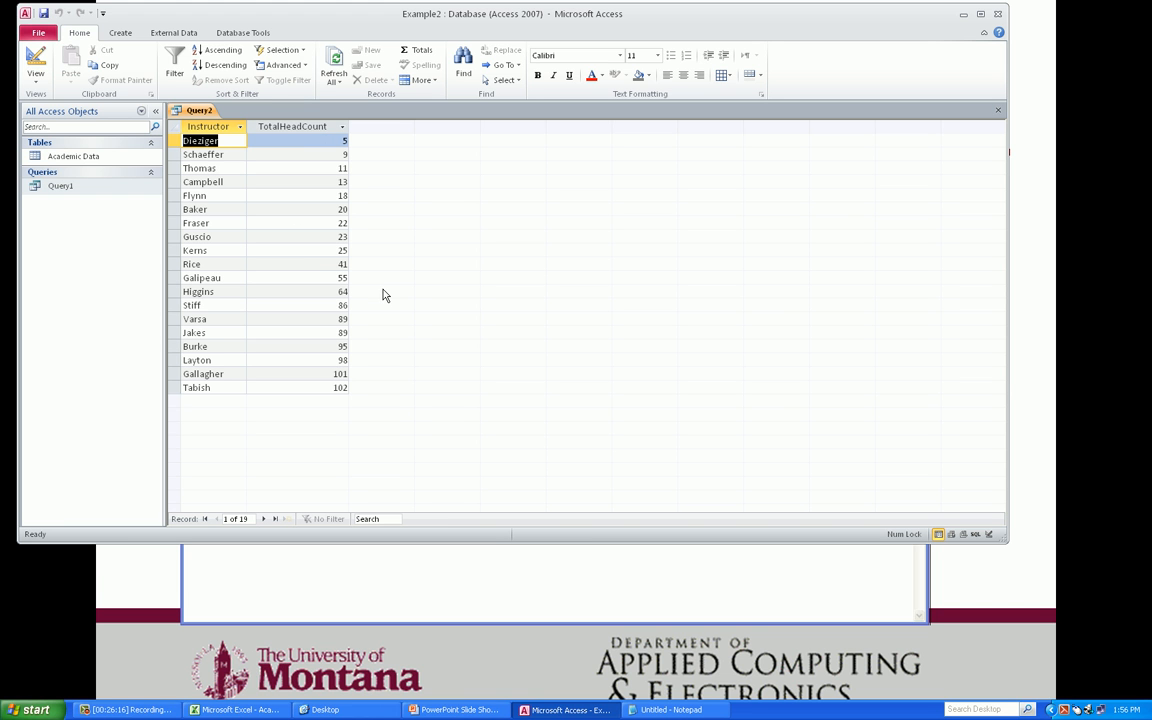
{"action": "left_click", "coordinate": [35, 74]}
{"action": "left_click", "coordinate": [36, 194]}
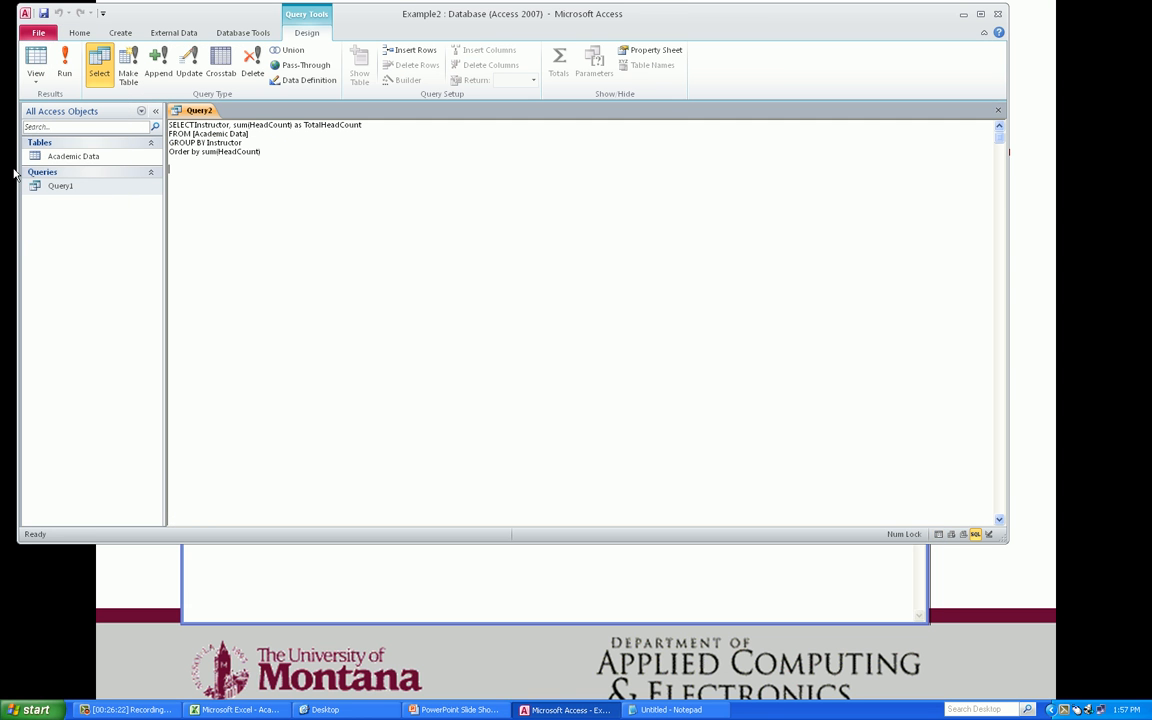
- Switch to Notepad and add DESC to the end of the Order by sum(HeadCount) line
{"action": "key", "text": "alt+Tab"}
{"action": "left_click", "coordinate": [481, 253]}
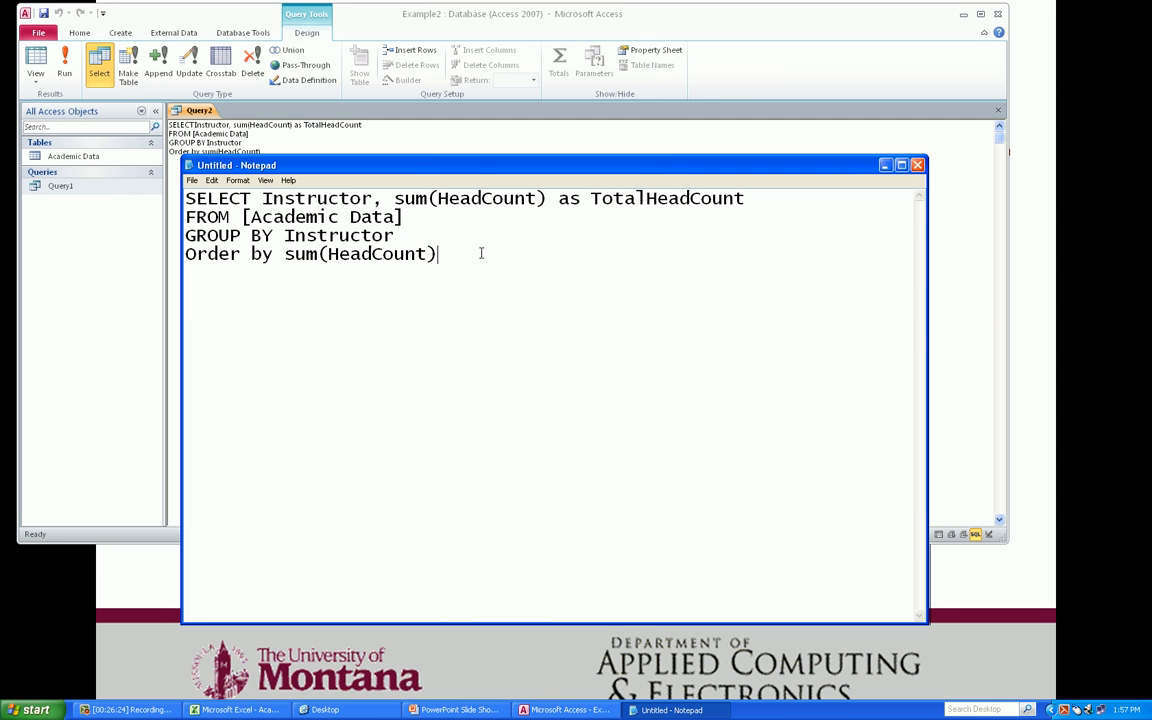
{"action": "type", "text": "DESC"}
- Copy the complete SQL including DESC and replace Query2's SQL in Access with it
{"action": "left_click_drag", "start_coordinate": [509, 252], "coordinate": [168, 155]}
{"action": "key", "text": "ctrl+c"}
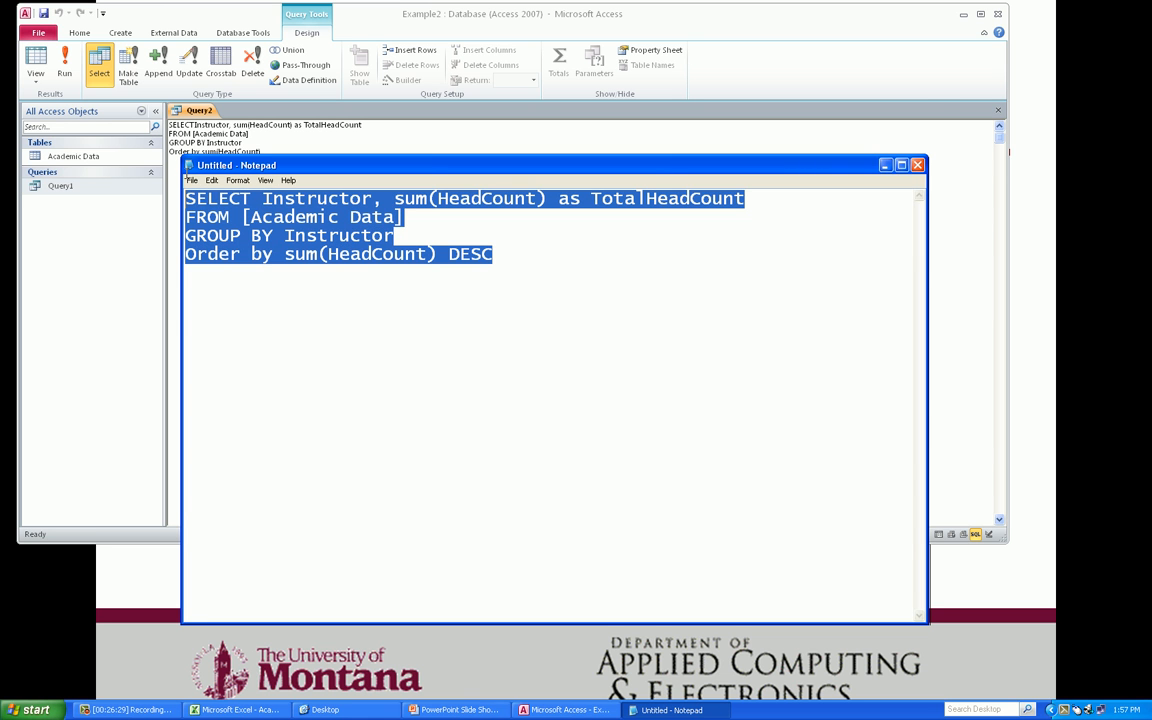
{"action": "left_click", "coordinate": [196, 151]}
{"action": "left_click_drag", "start_coordinate": [264, 150], "coordinate": [152, 127]}
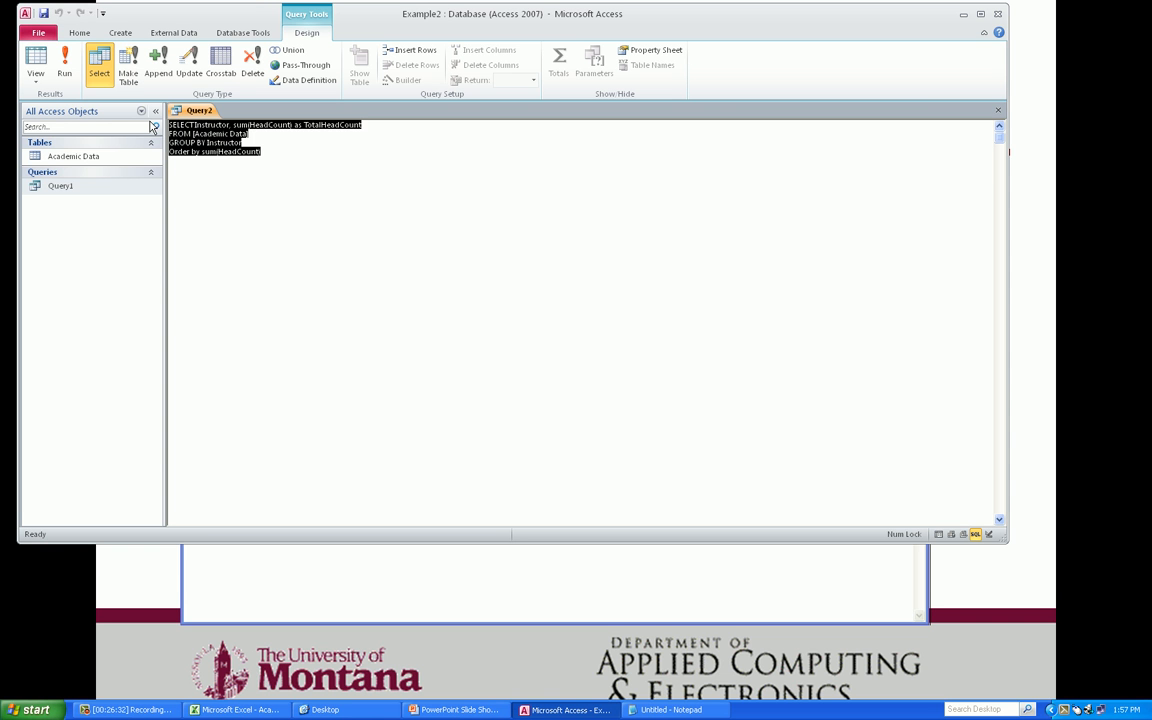
{"action": "key", "text": "ctrl+v"}
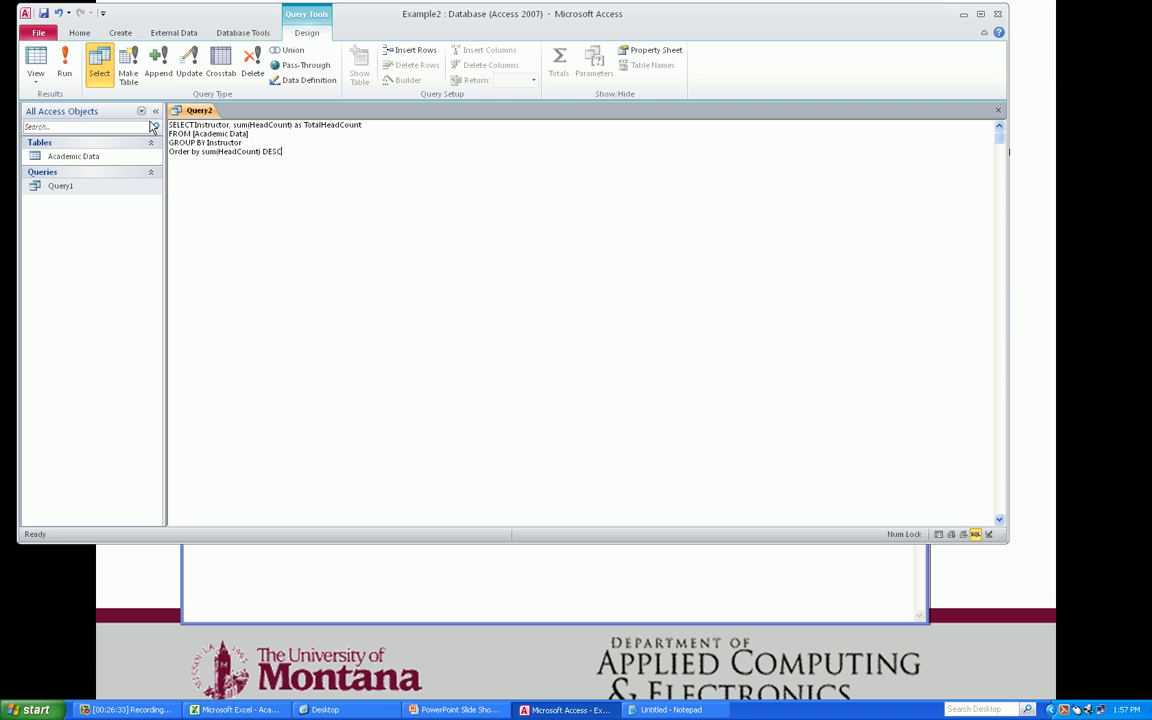
- Run Query2 to view the descending totals, and switch it to Design view to examine its grid
{"action": "left_click", "coordinate": [66, 62]}
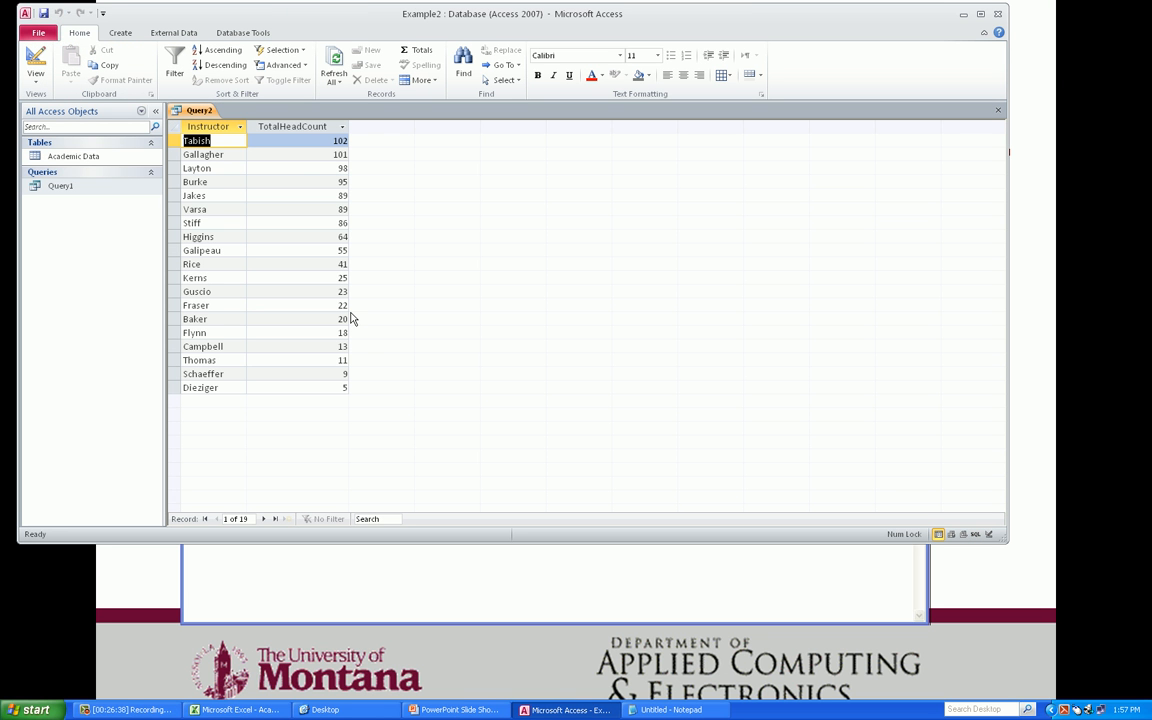
{"action": "left_click", "coordinate": [36, 80]}
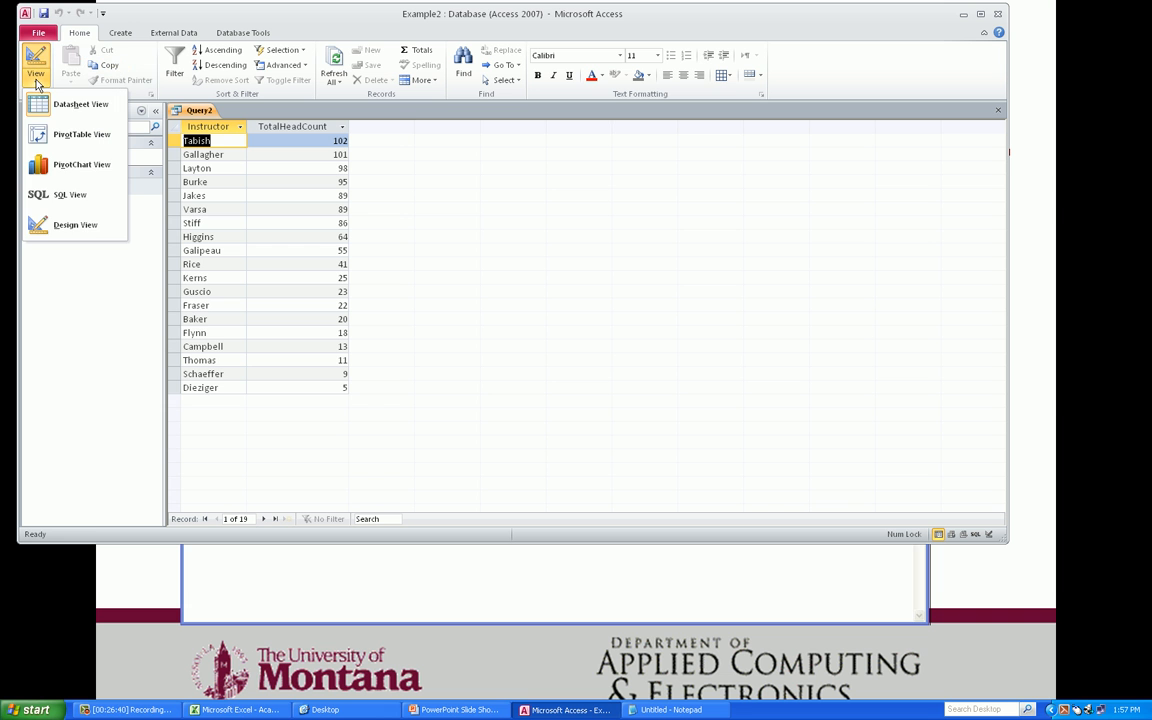
{"action": "left_click", "coordinate": [60, 225]}
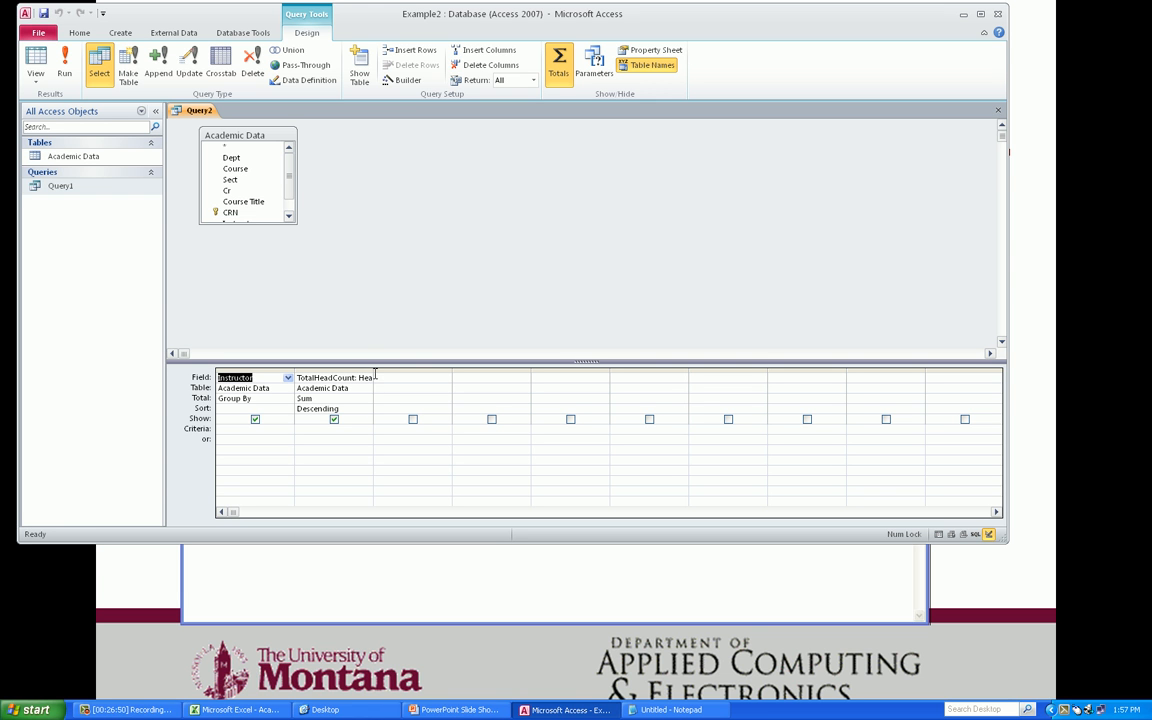
{"action": "left_click", "coordinate": [36, 78]}
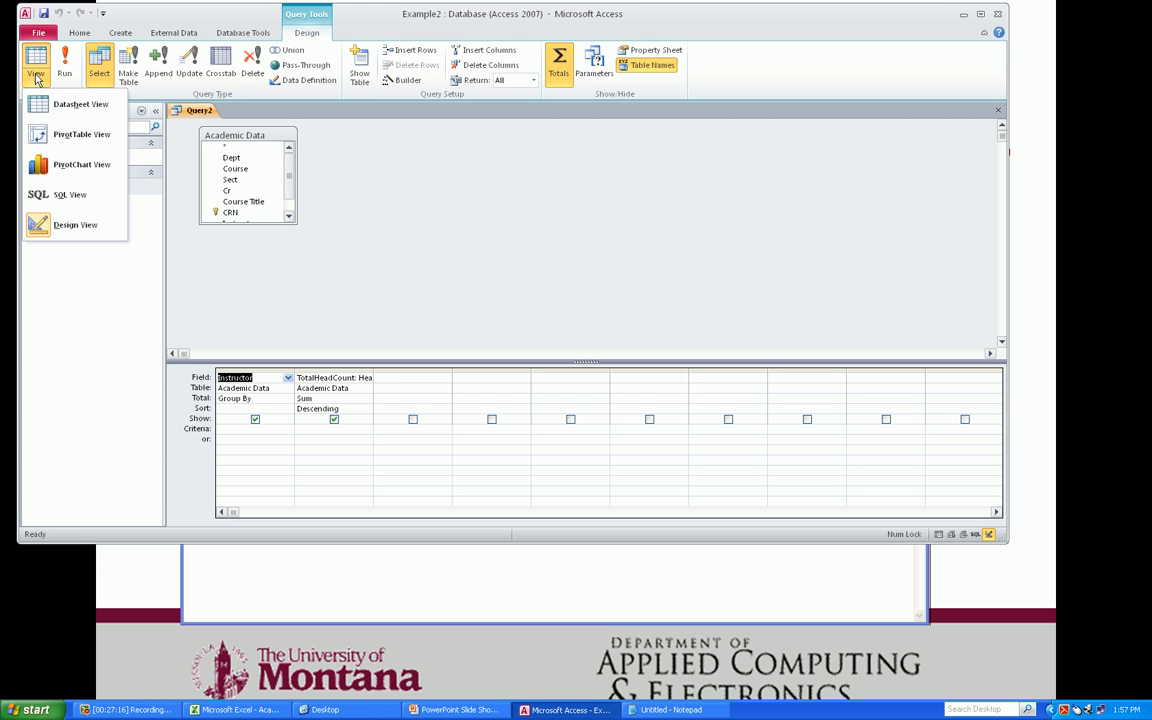
{"action": "key", "text": "alt+Tab"}
{"action": "key", "text": "alt+Tab"}
{"action": "key", "text": "alt+Tab"}
{"action": "key", "text": "alt+Tab"}
{"action": "key", "text": "alt+Tab"}
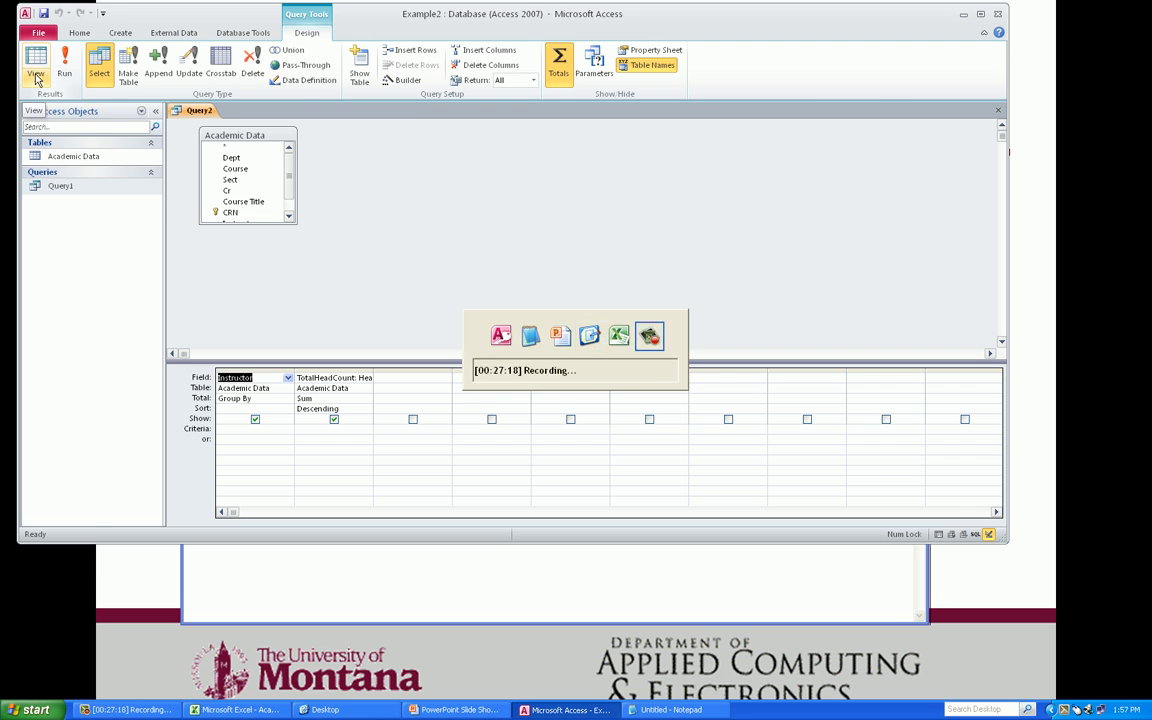